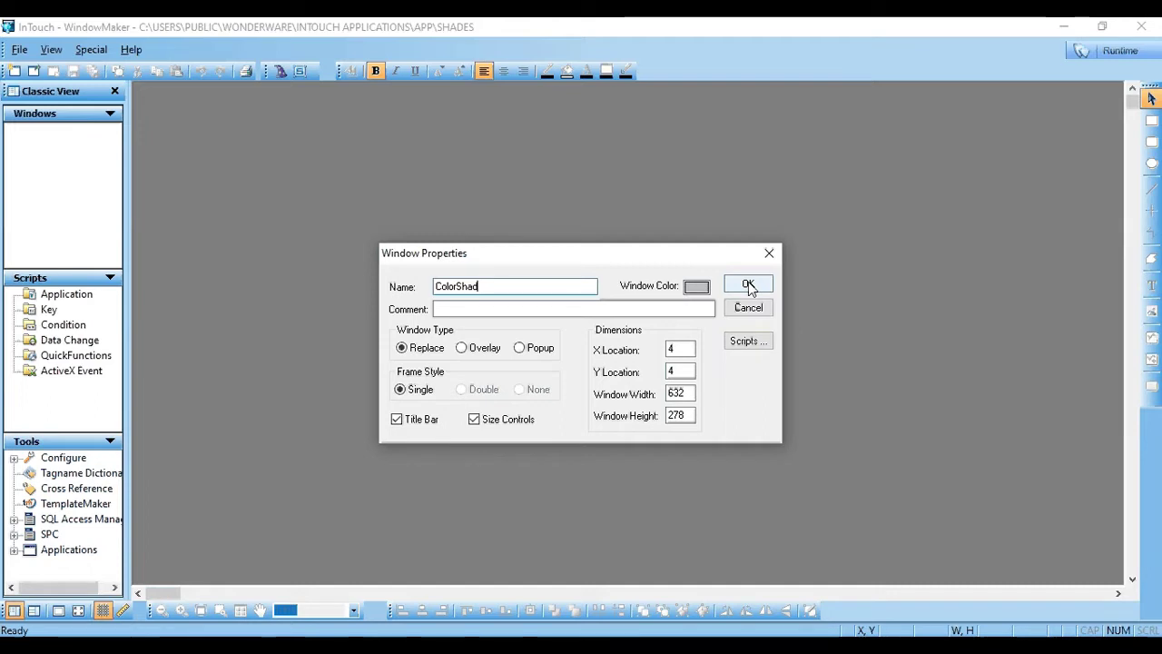
# Create the new window with the name ColorS and enlarge it to fill the workspace.
pyautogui.press('BackSpace')
pyautogui.press('BackSpace')
pyautogui.press('BackSpace')
pyautogui.press('BackSpace')
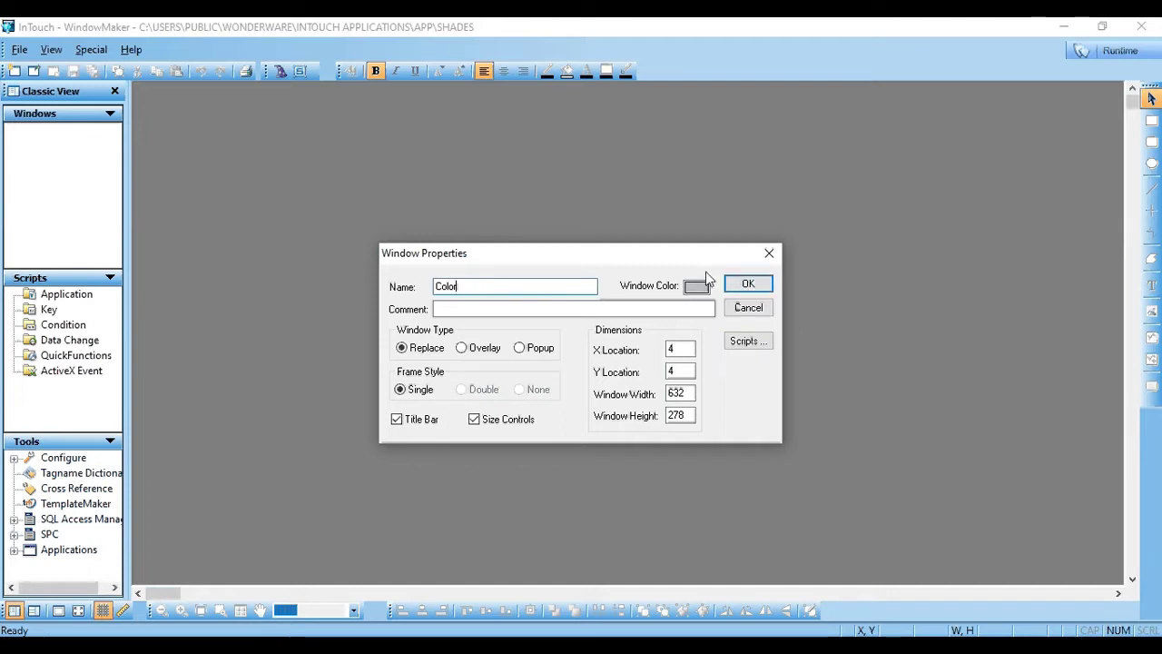
pyautogui.write('S')
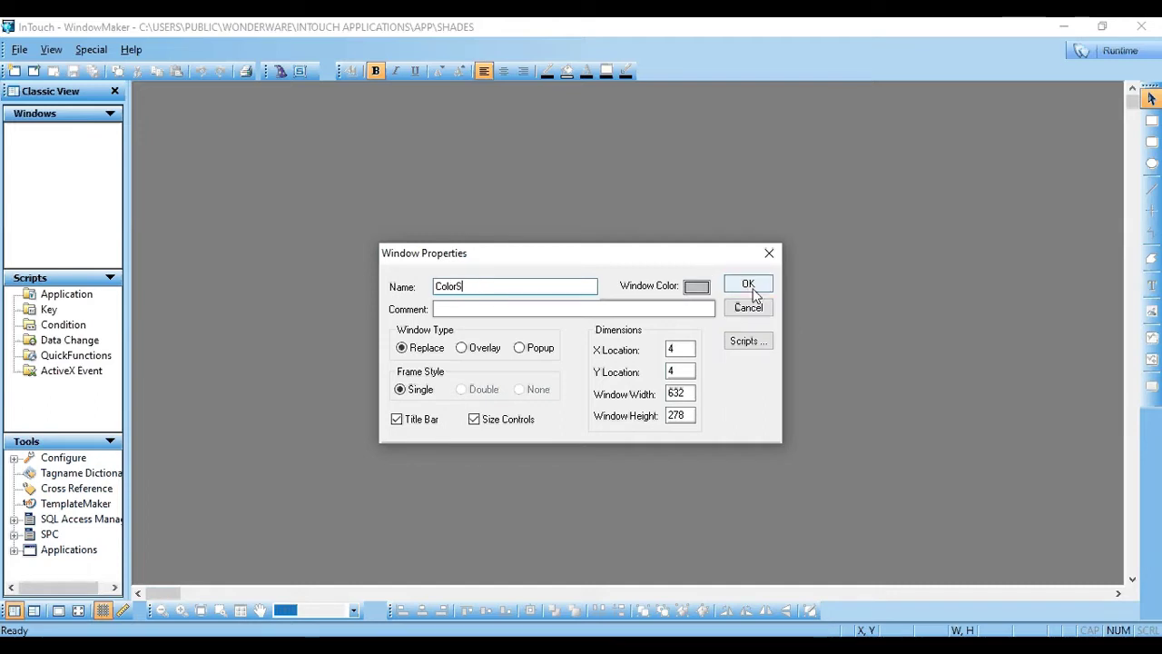
pyautogui.click(747, 284)
pyautogui.moveTo(672, 319); pyautogui.dragTo(1117, 584)
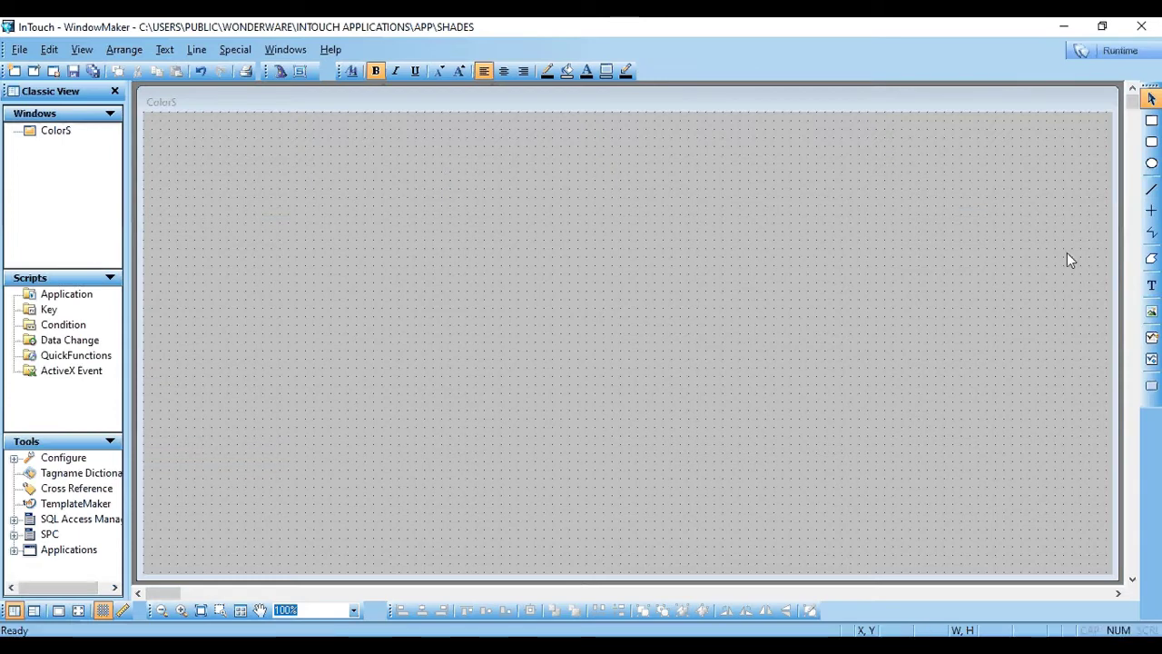
pyautogui.click(282, 73)
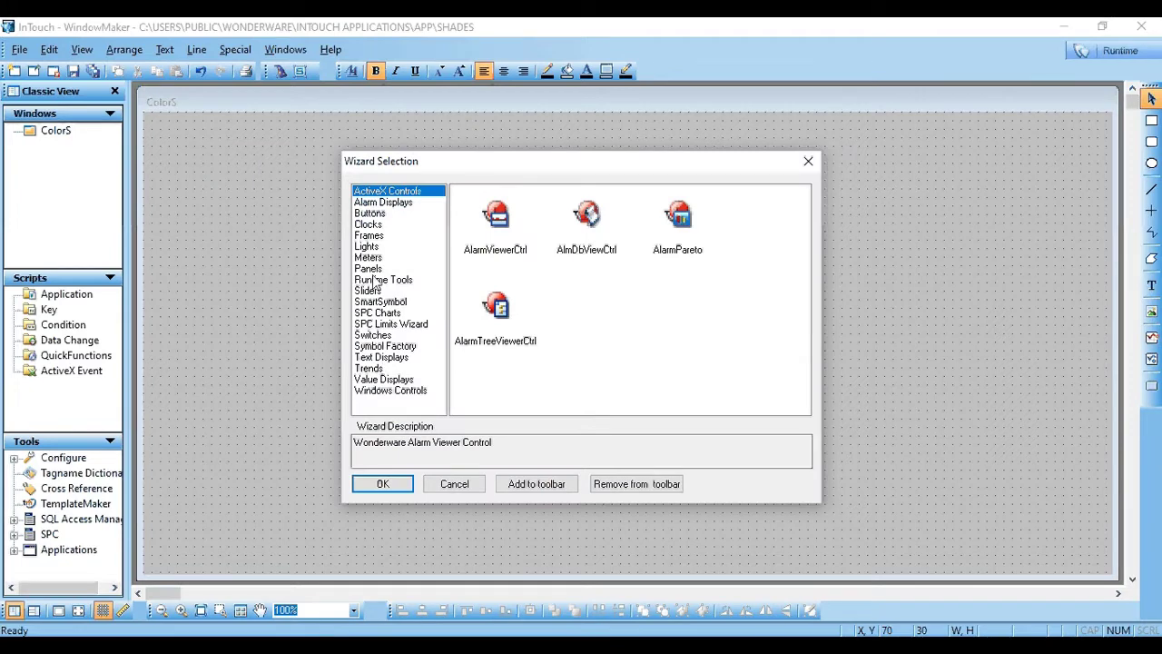
pyautogui.click(389, 348)
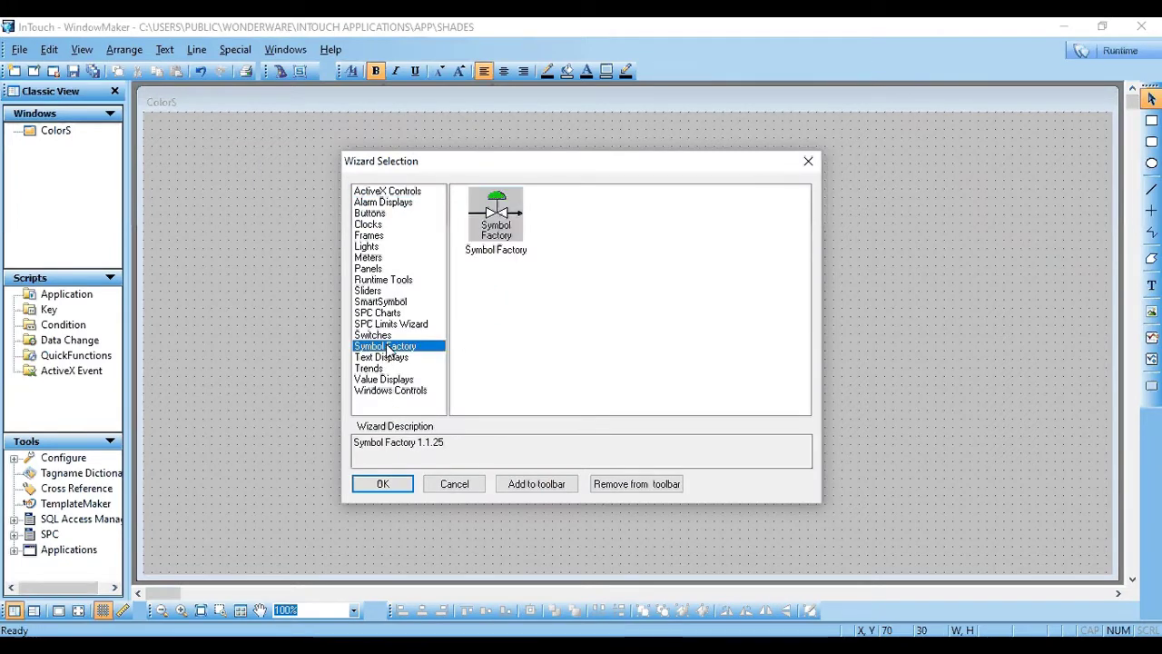
pyautogui.doubleClick(495, 218)
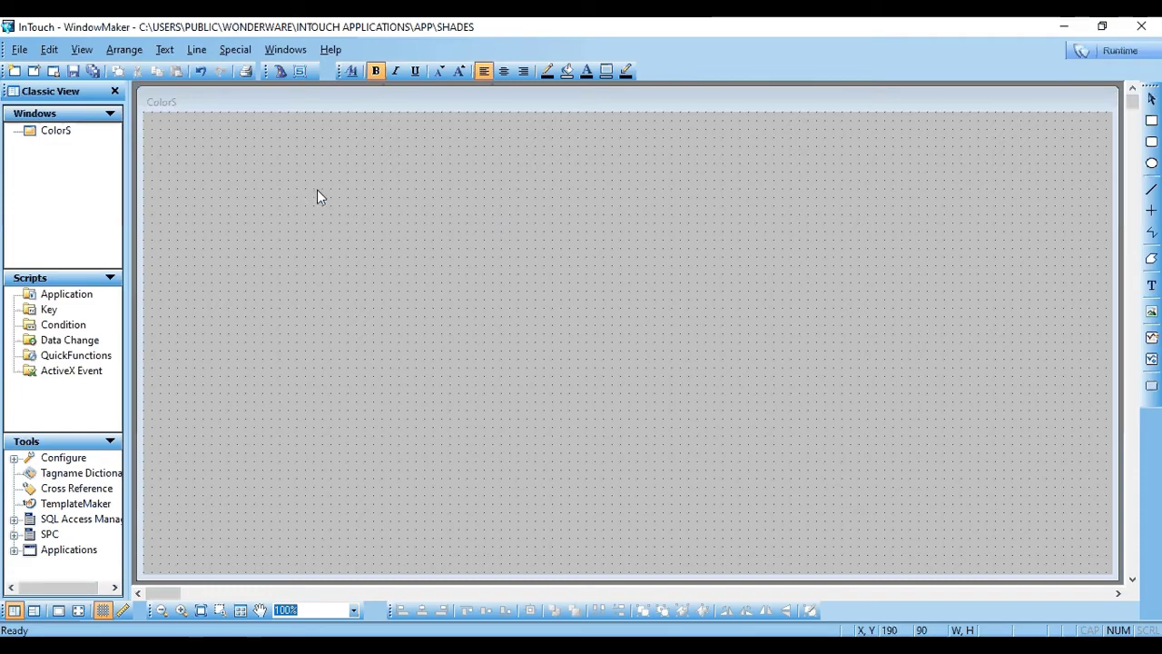
pyautogui.click(368, 255)
pyautogui.click(755, 205)
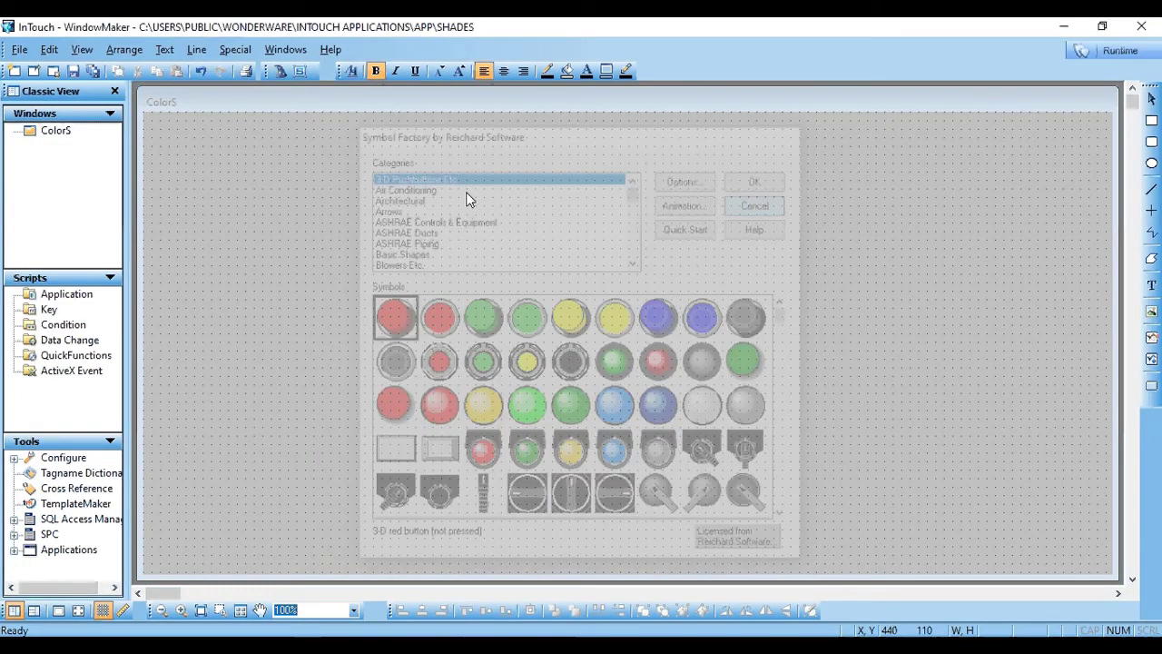
# Insert a ComboBox from the Windows Controls wizards in the upper-left area of the ColorS window.
pyautogui.click(280, 72)
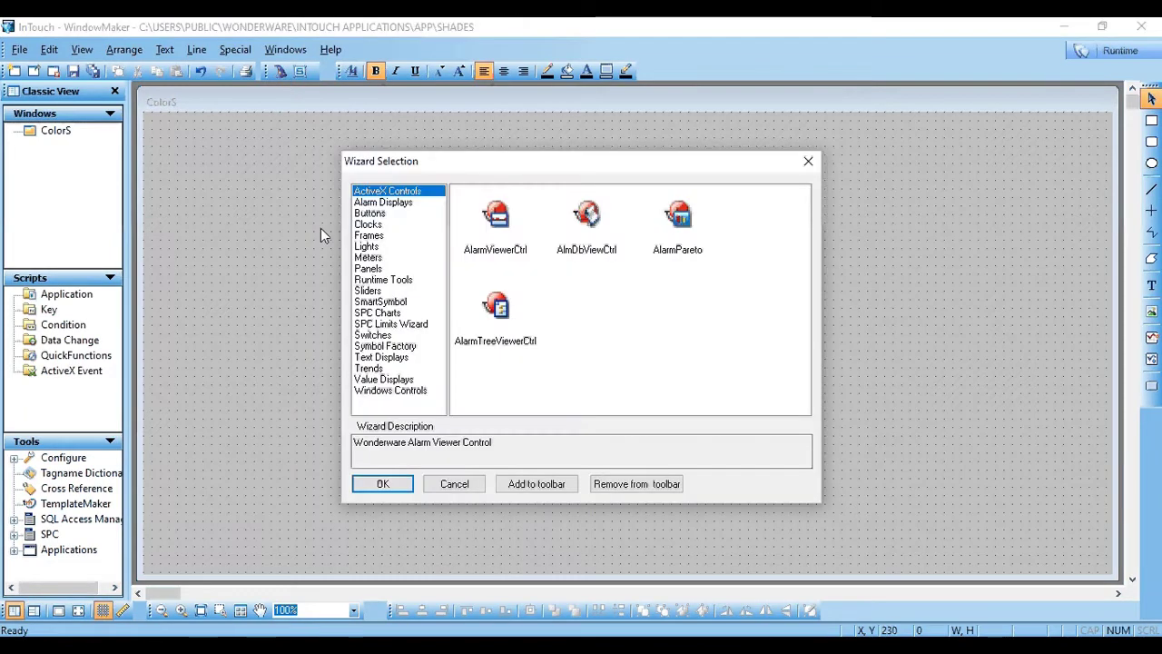
pyautogui.click(384, 394)
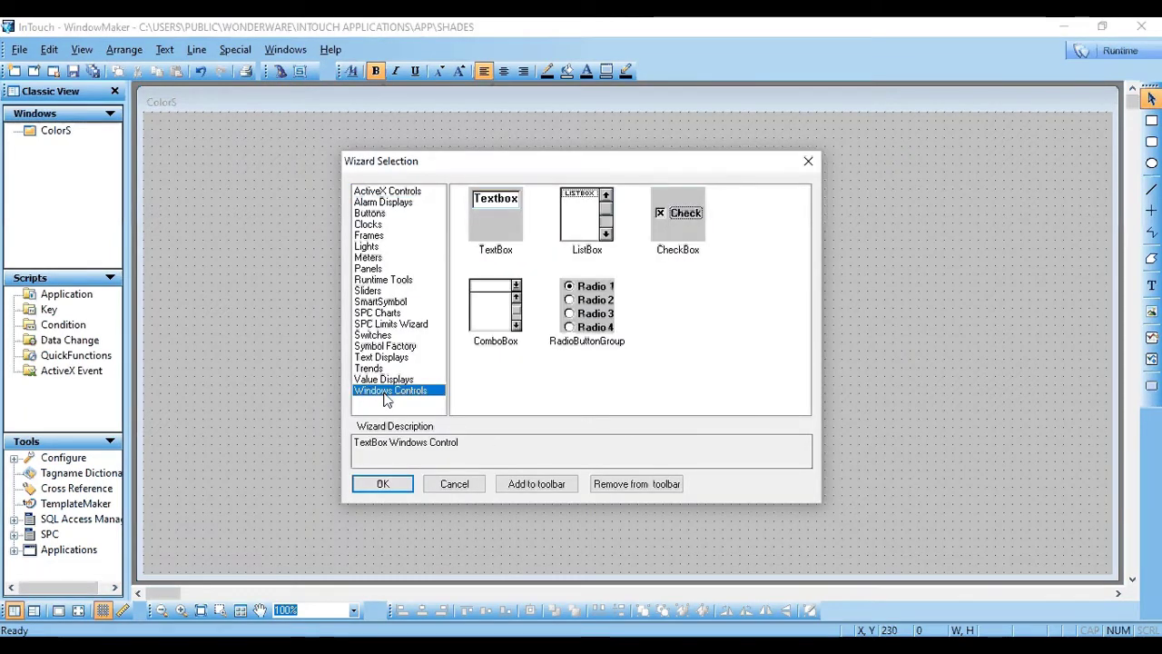
pyautogui.click(496, 318)
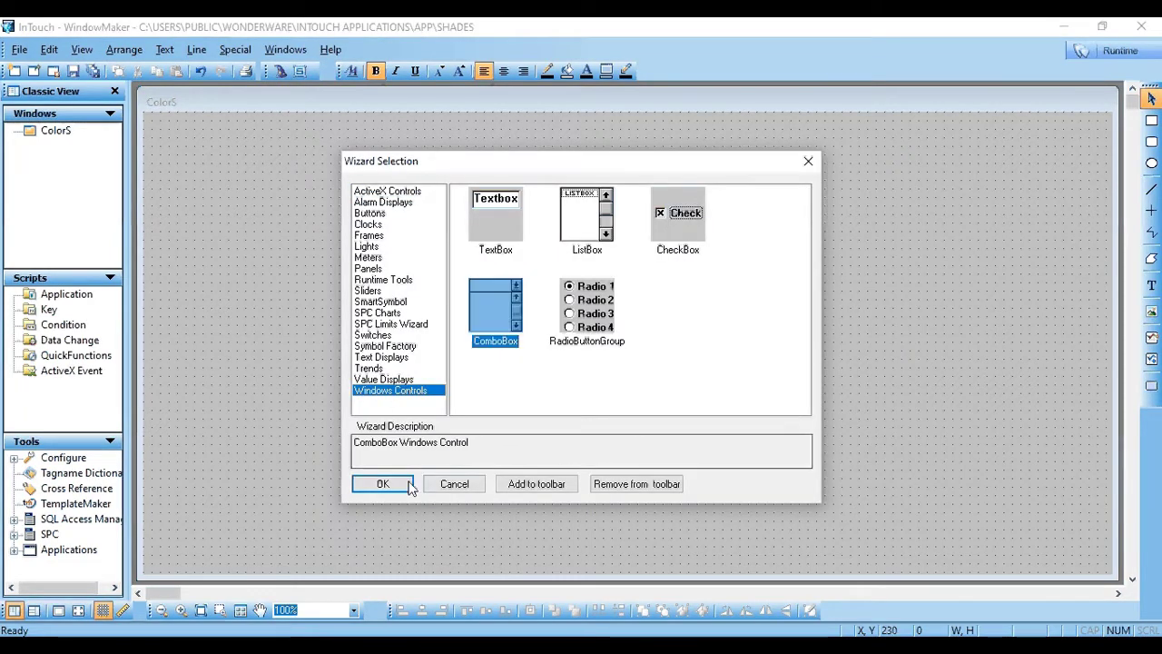
pyautogui.click(404, 483)
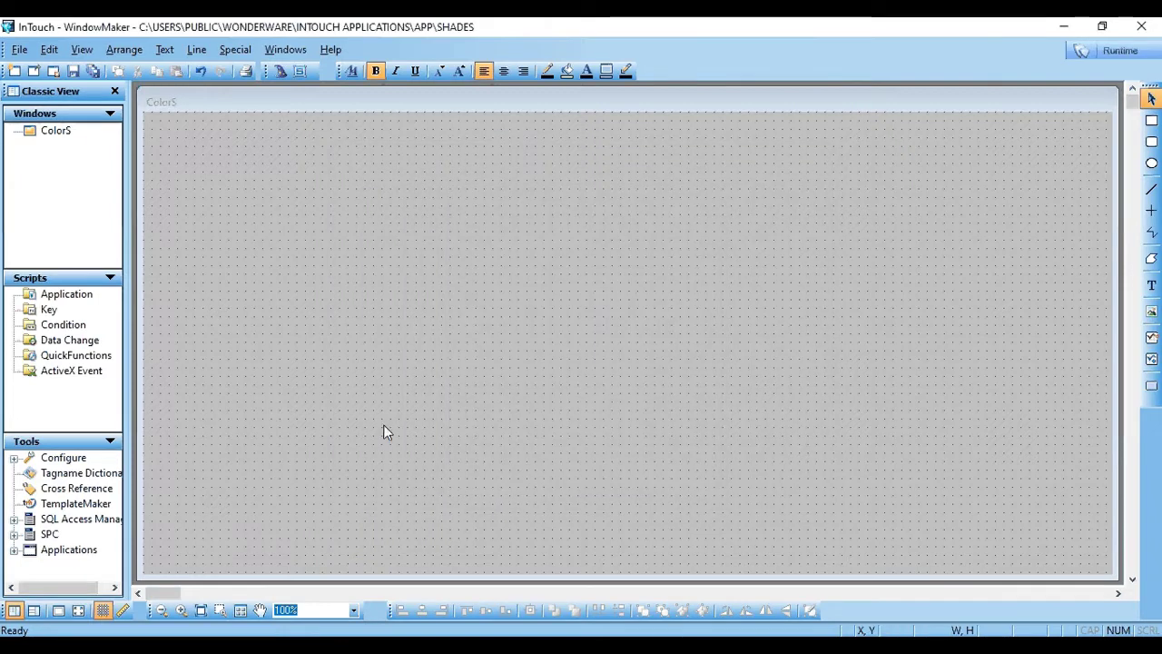
pyautogui.click(278, 244)
# Set the combo box style to Drop Down List and its control name to ComboBox1.
pyautogui.doubleClick(314, 263)
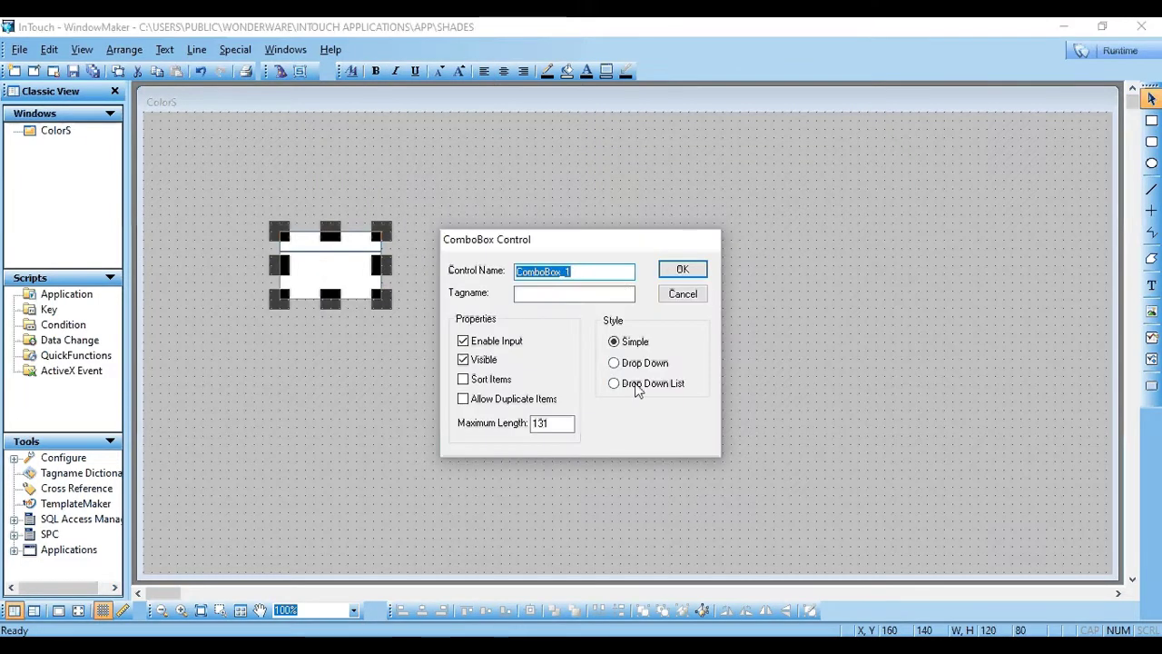
pyautogui.click(636, 388)
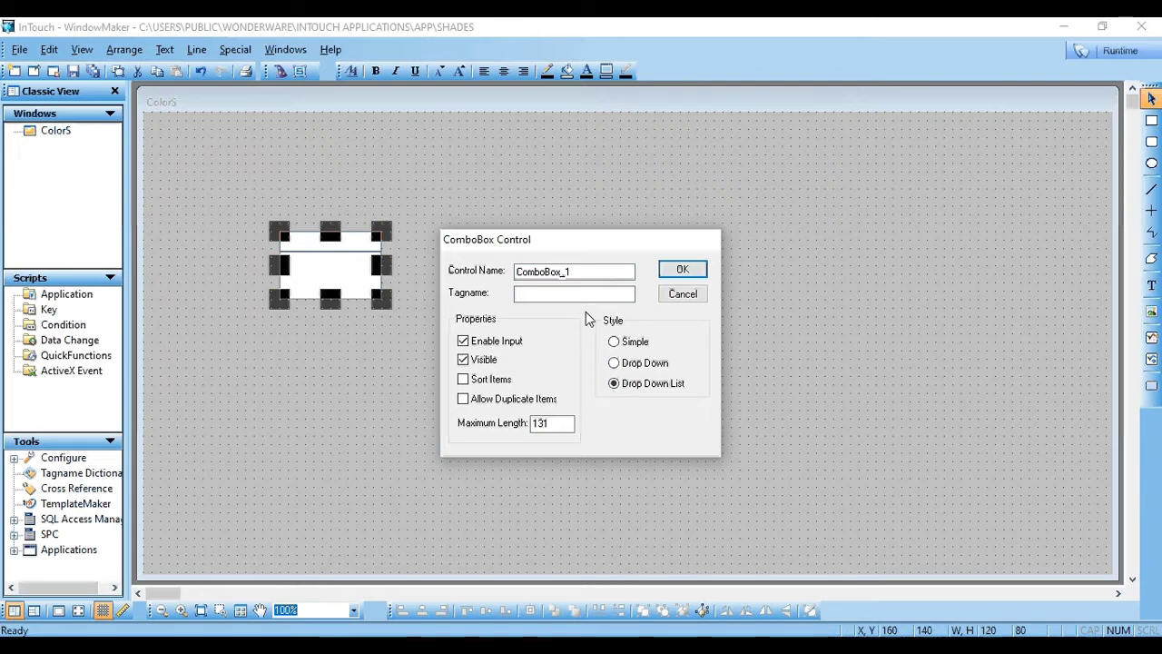
pyautogui.click(565, 271)
pyautogui.press('BackSpace')
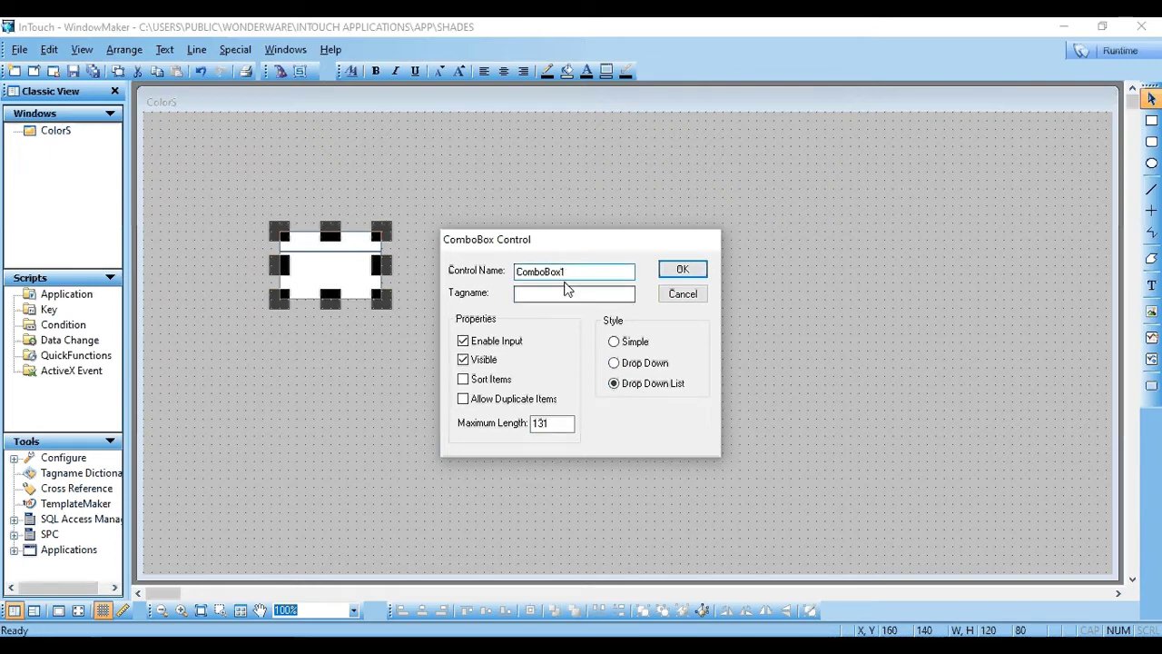
pyautogui.click(682, 278)
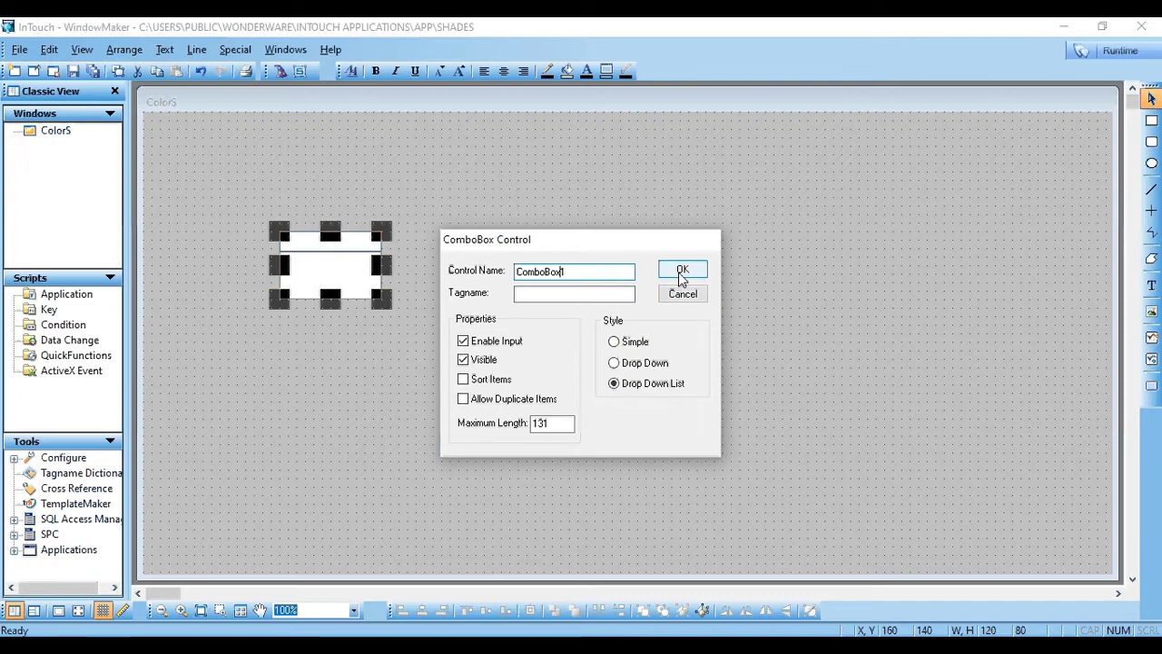
# Move the combo box up and left, closer to the ColorS window's upper-left corner.
pyautogui.click(344, 274)
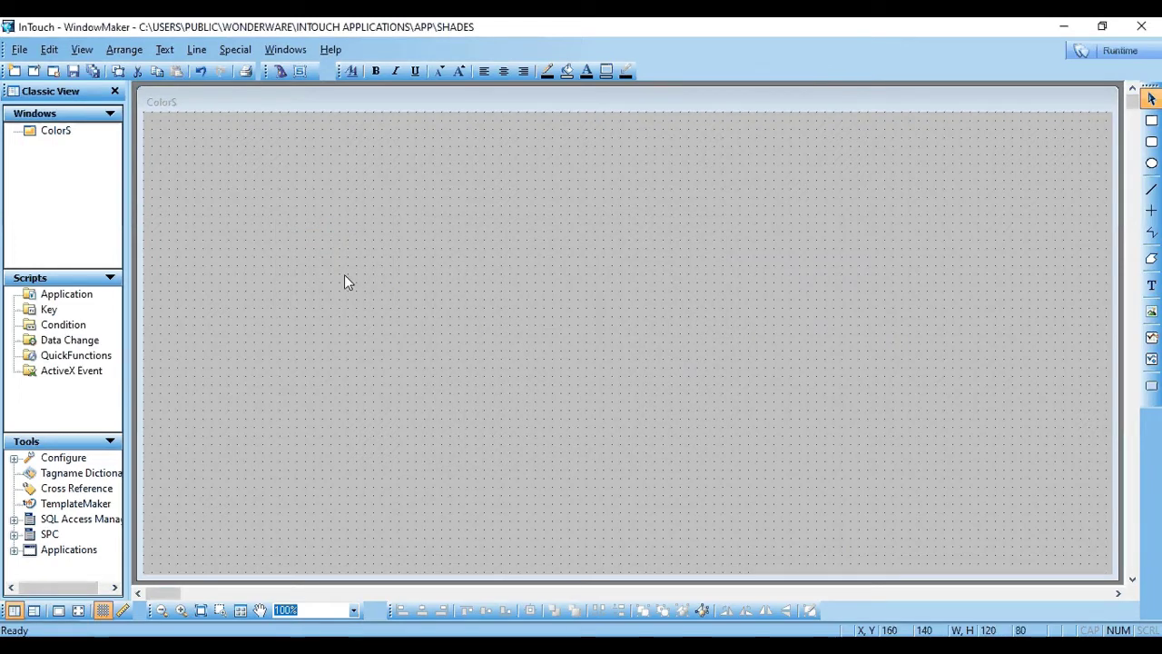
pyautogui.moveTo(324, 267); pyautogui.dragTo(261, 239)
pyautogui.click(350, 272)
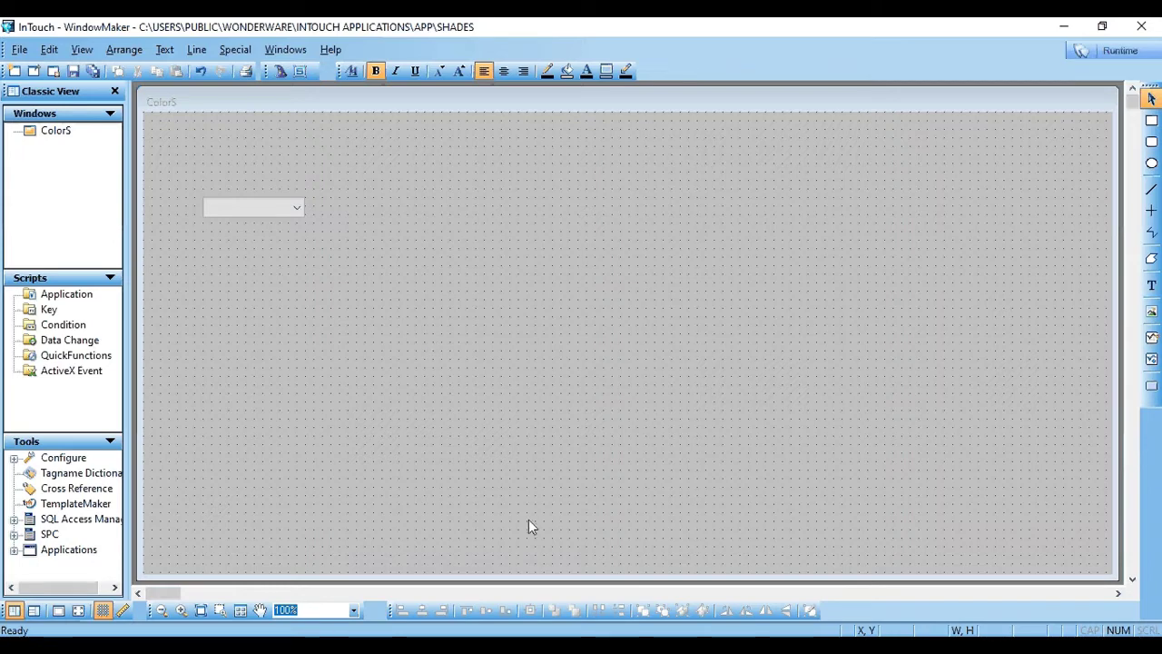
# Add an On Show window script using wcInsertItem to insert YELLOW, CYAN and MAGENTA into "Combobox1" at indexes 1, 2 and 3.
pyautogui.rightClick(529, 300)
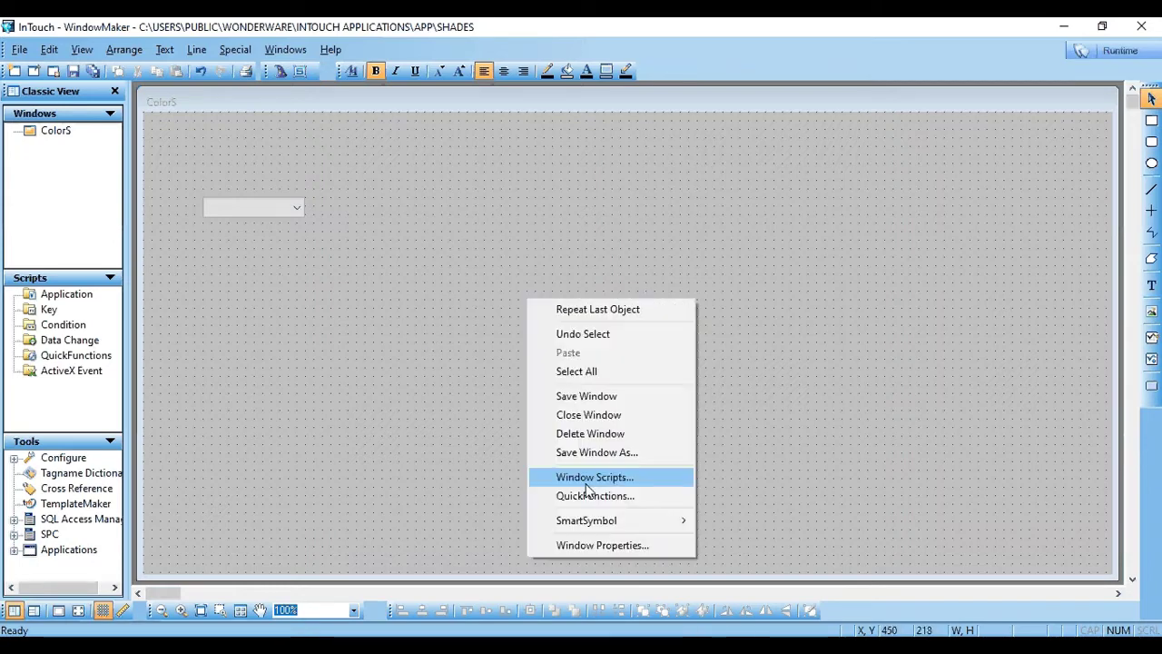
pyautogui.click(582, 478)
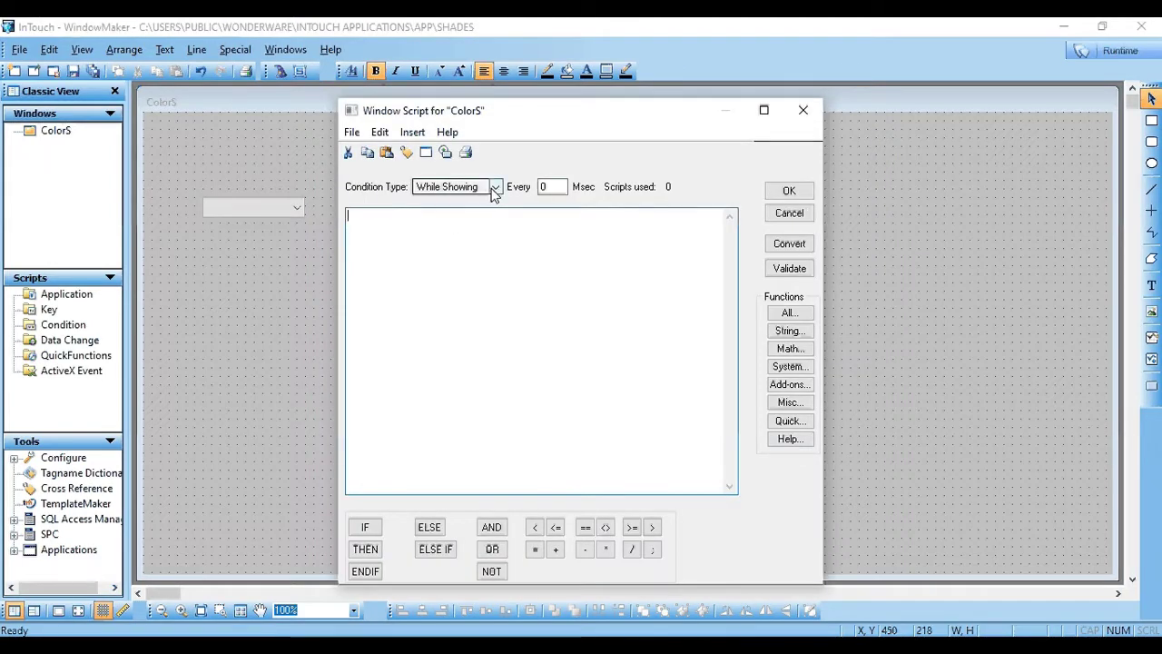
pyautogui.click(494, 187)
pyautogui.click(467, 200)
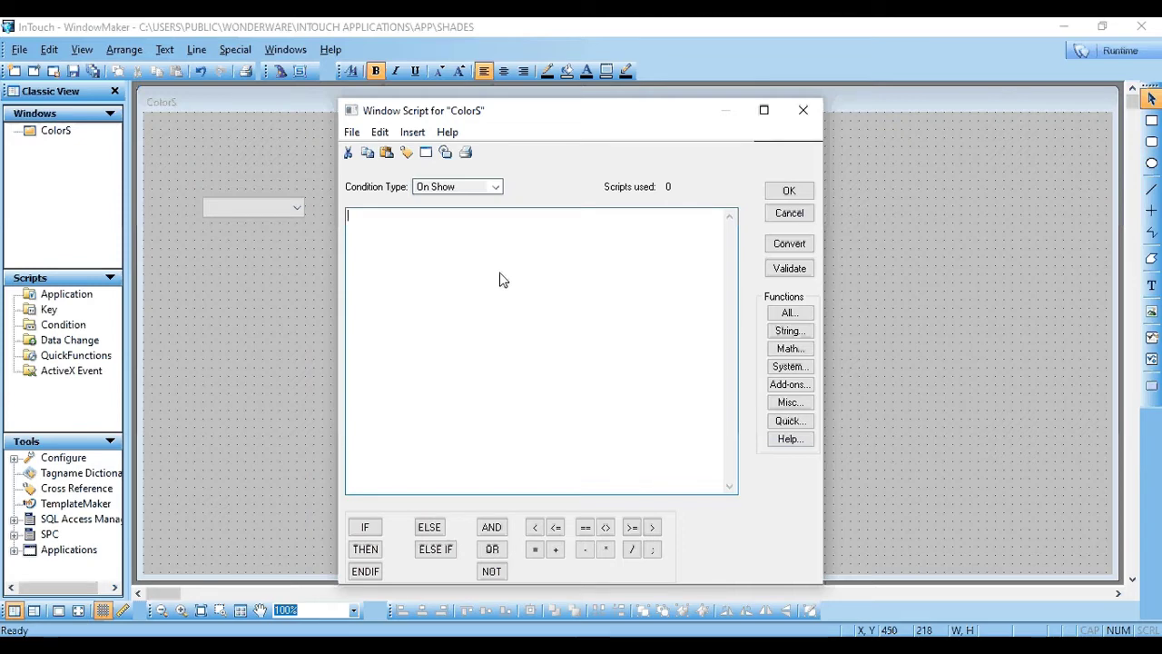
pyautogui.write('wcInsertItem("Combobox1",1,"YELLOW"); wcInsertItem("Combobox1",2,"CYAN"); wcInsertItem("Combobox1",3,"MAGENTA");')
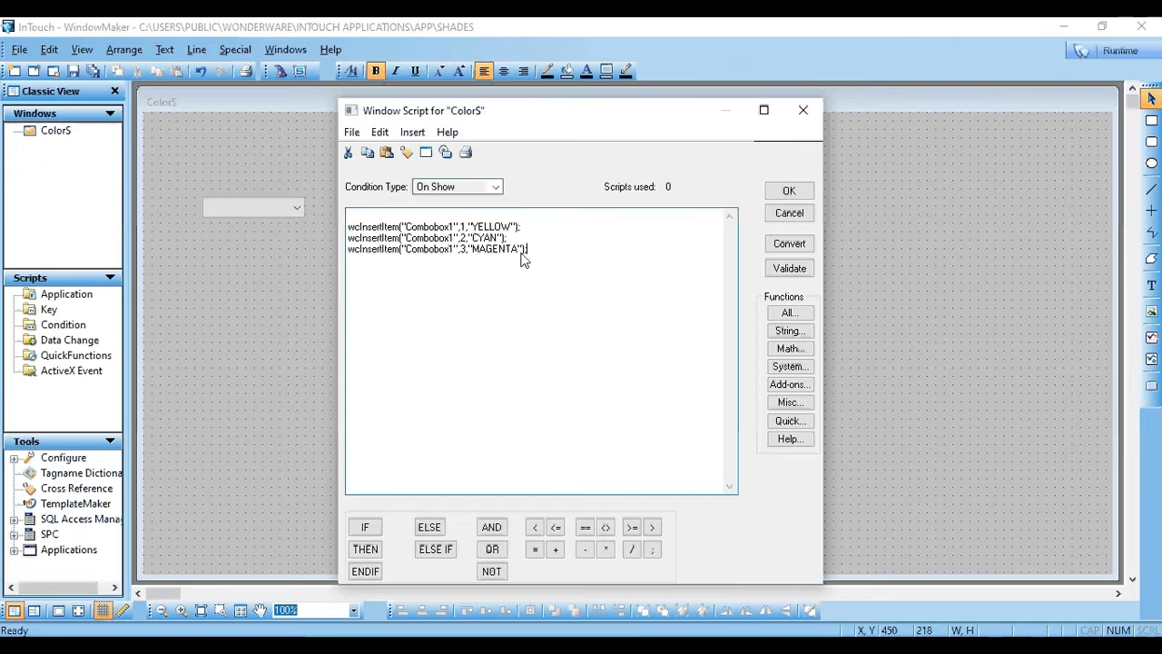
pyautogui.click(589, 241)
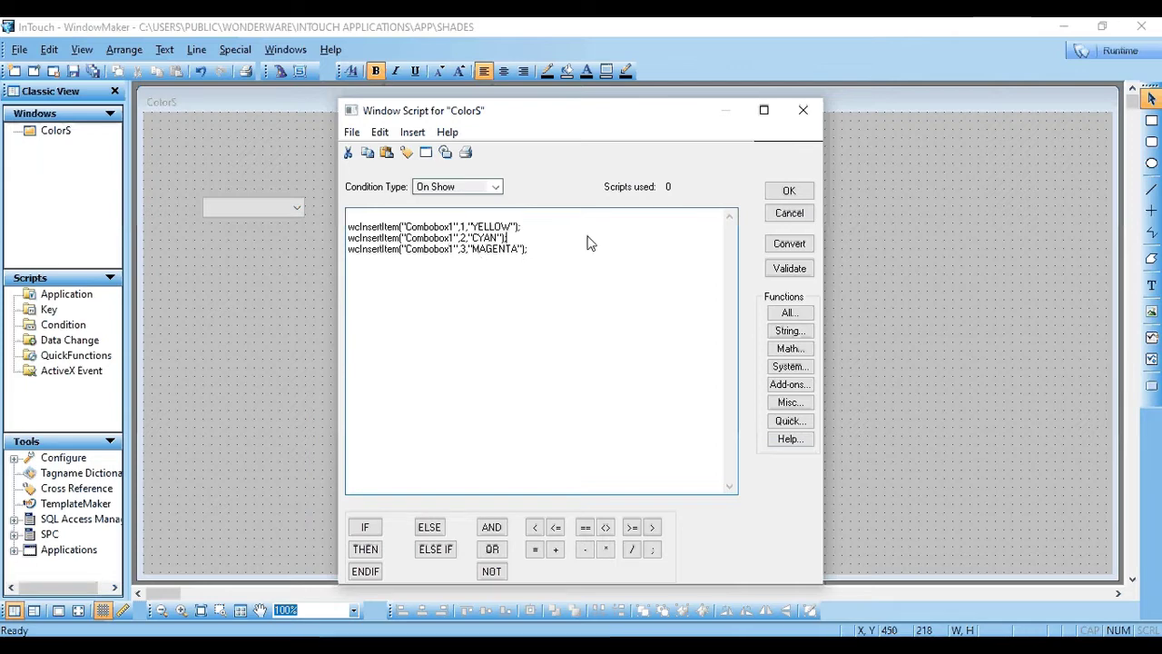
pyautogui.click(788, 193)
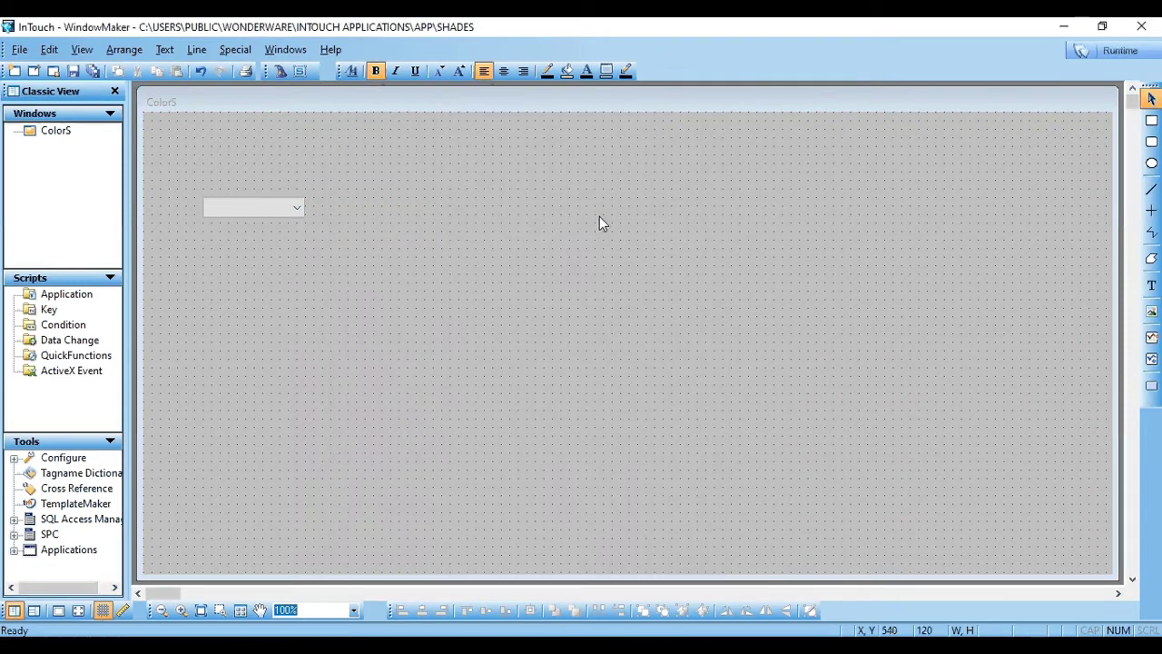
# Run the window in WindowViewer, check the combo box's list entries, and return to WindowMaker.
pyautogui.click(1119, 53)
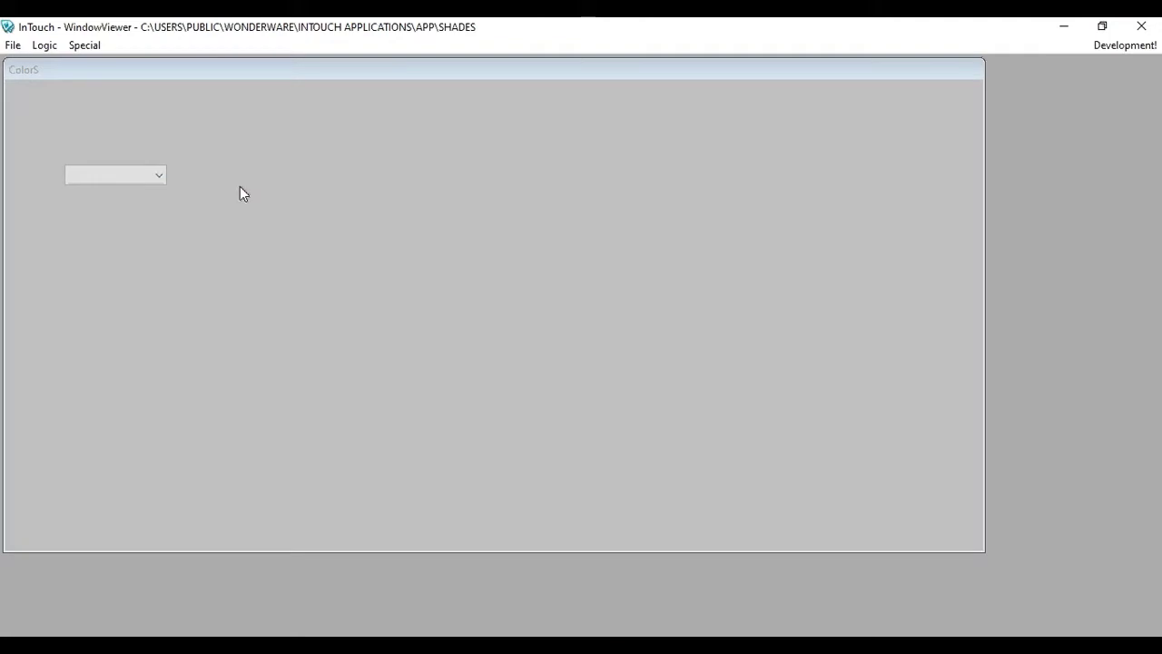
pyautogui.click(160, 175)
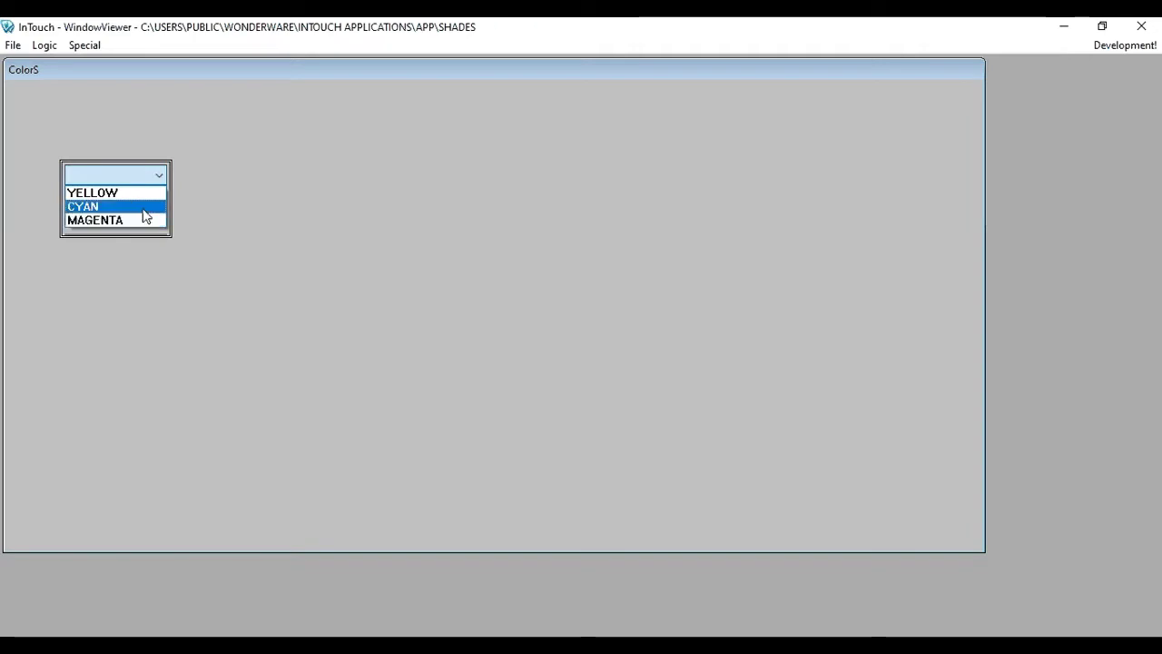
pyautogui.click(326, 193)
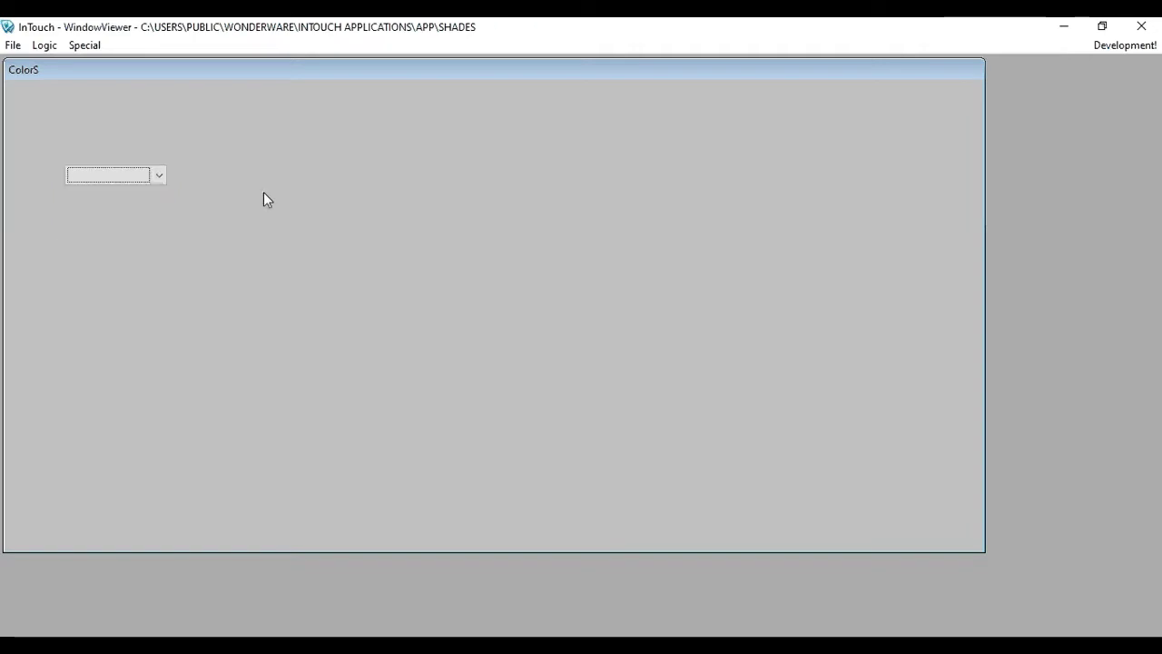
pyautogui.click(135, 179)
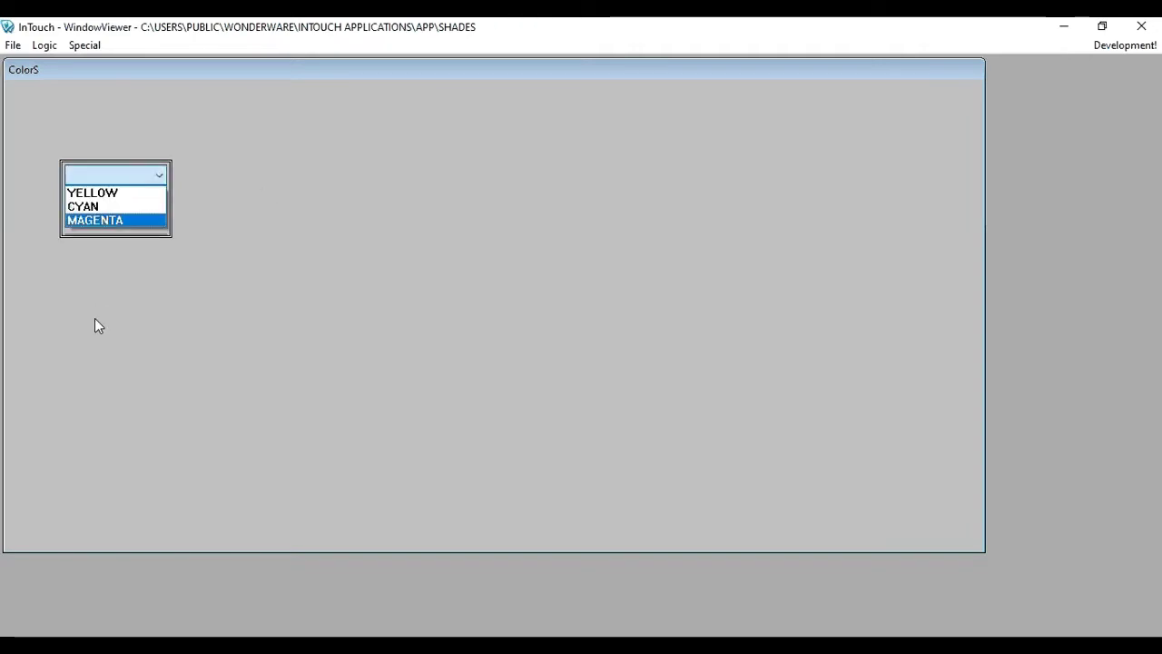
pyautogui.click(347, 228)
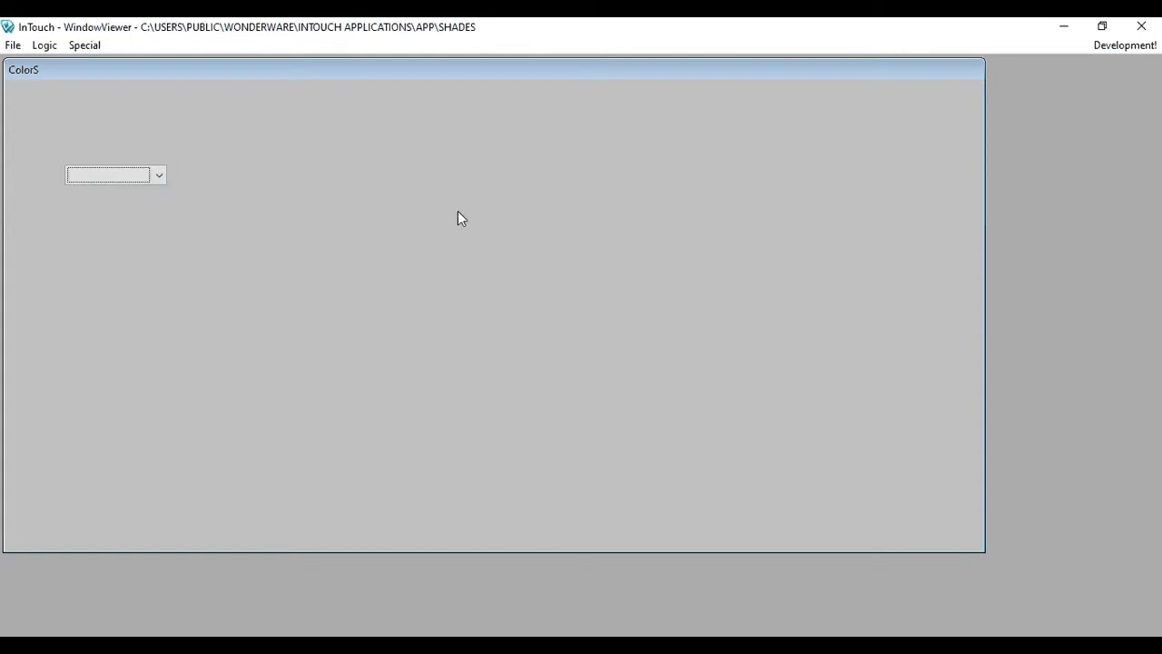
pyautogui.click(1124, 46)
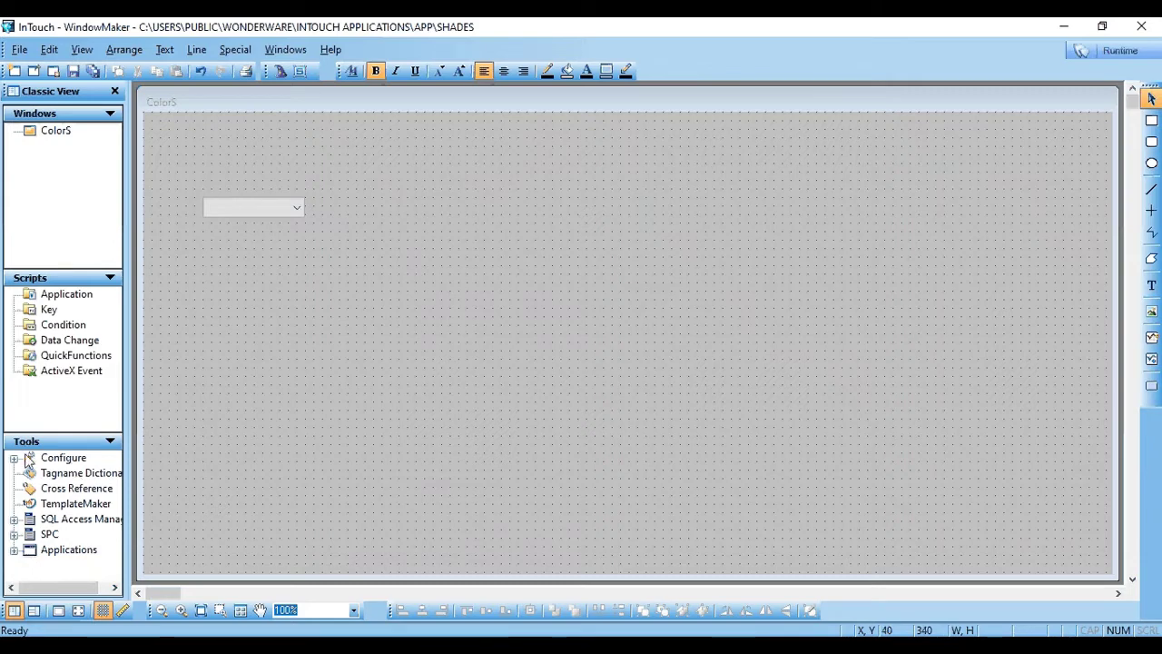
# Open Recipe Manager from the Applications tools, maximize it, and create a new recipe template.
pyautogui.click(14, 550)
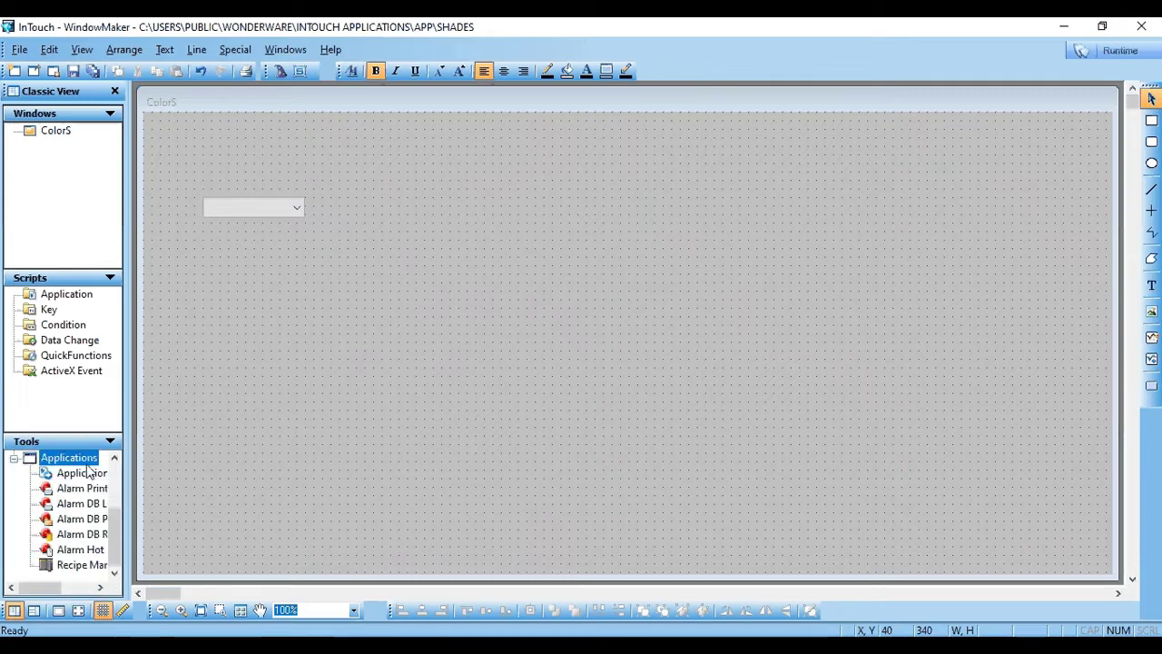
pyautogui.click(70, 567)
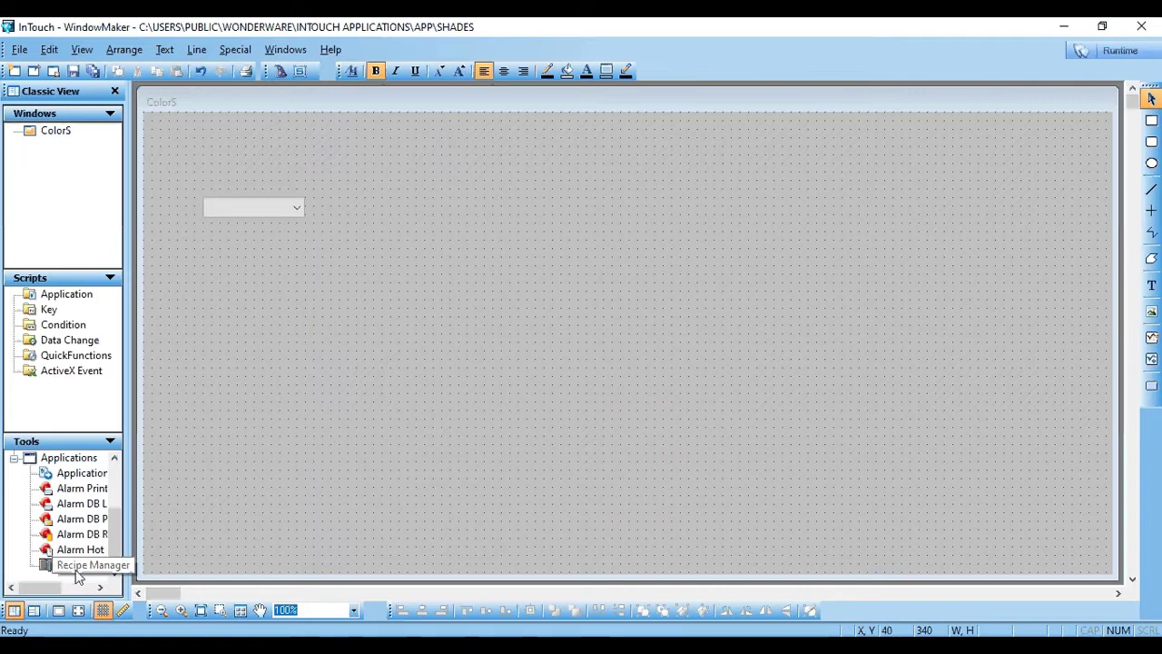
pyautogui.doubleClick(76, 567)
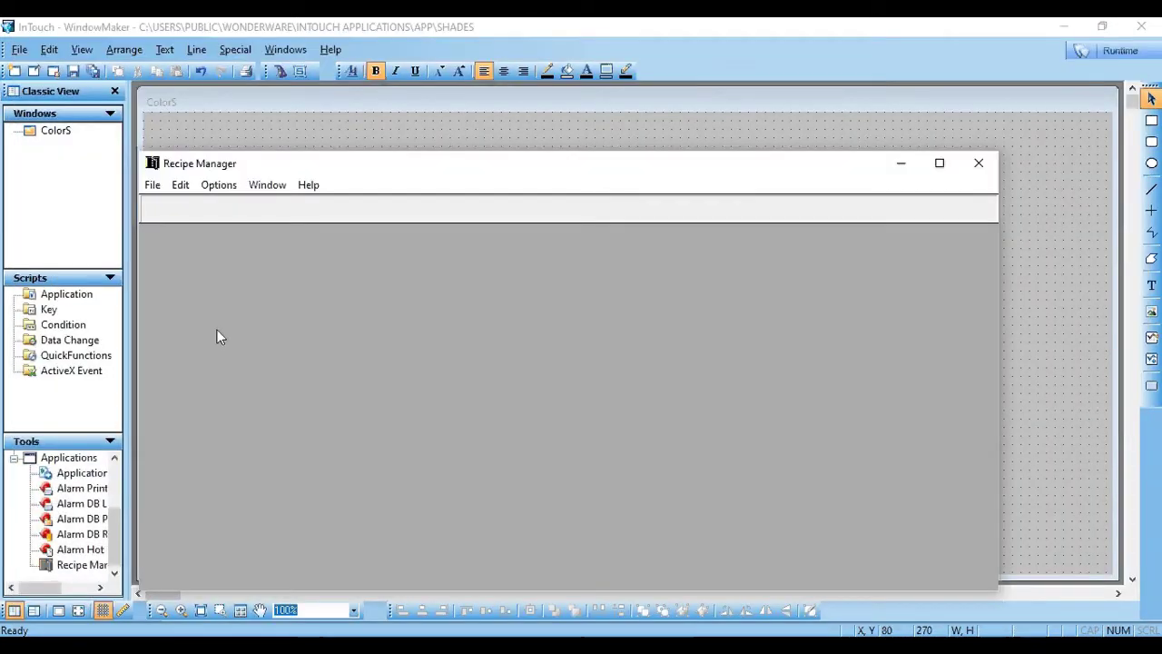
pyautogui.moveTo(410, 170); pyautogui.dragTo(424, 107)
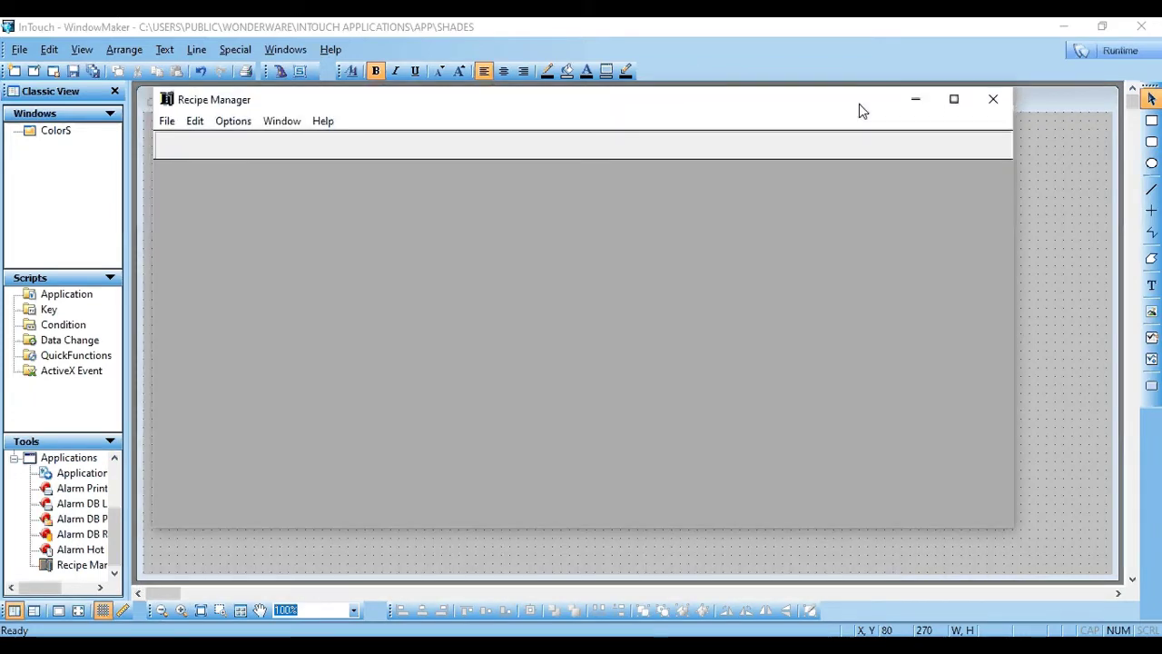
pyautogui.click(953, 99)
pyautogui.click(13, 45)
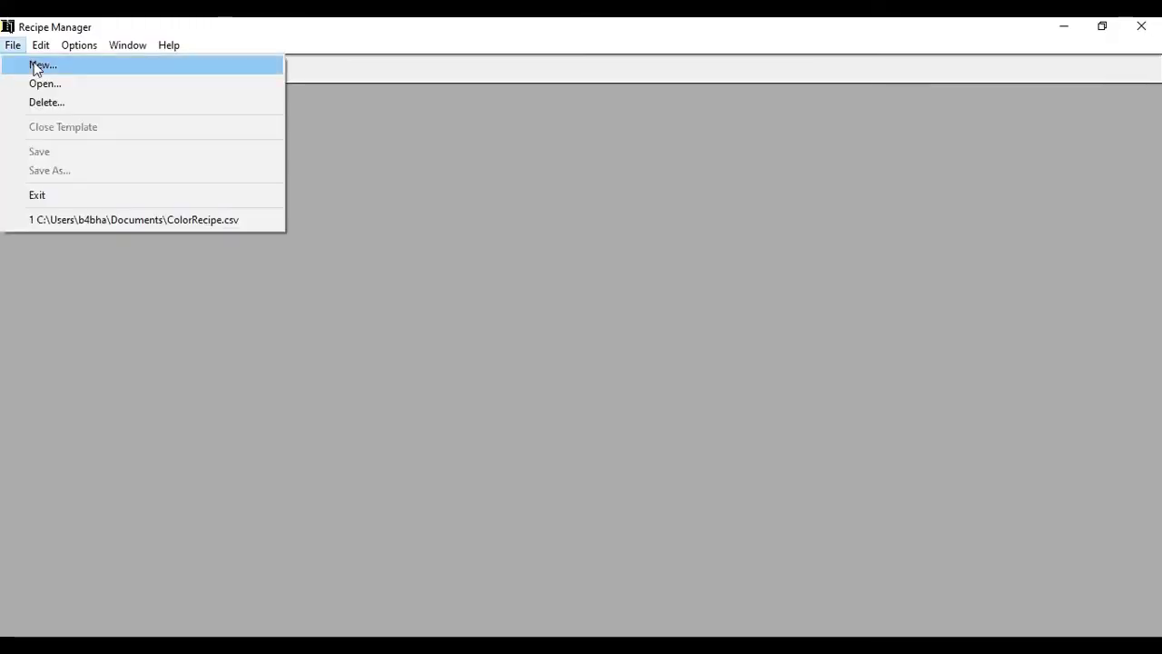
pyautogui.click(44, 70)
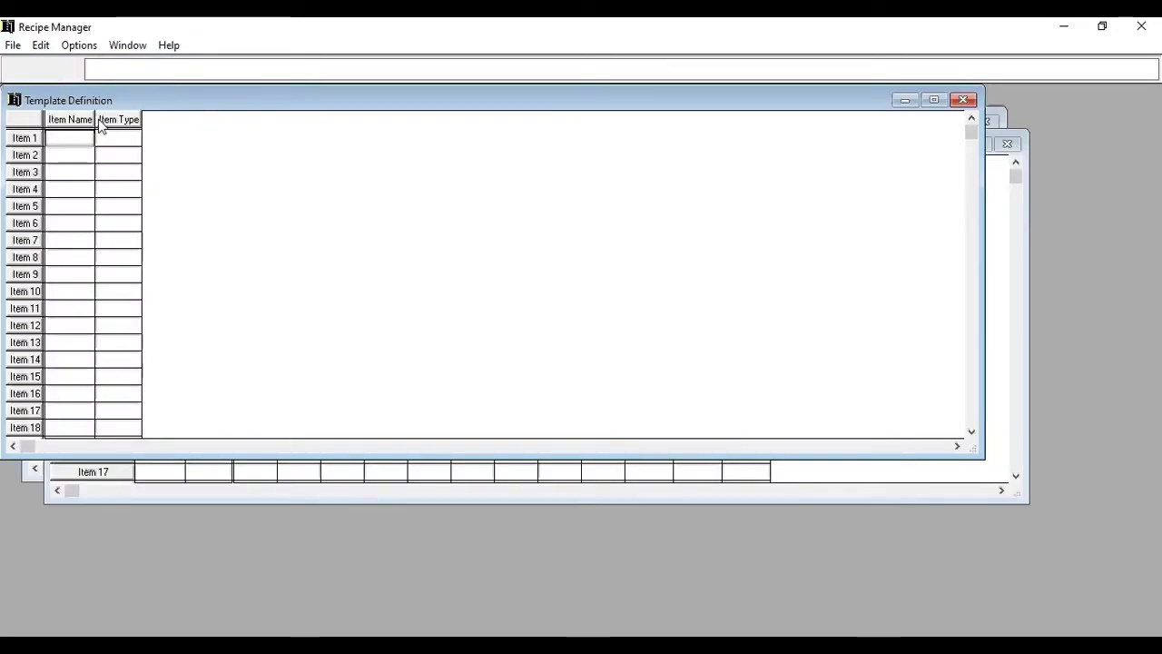
# Narrow the Template Definition, Recipe Definition and Unit Definition windows and arrange them side by side without overlap.
pyautogui.moveTo(981, 418); pyautogui.dragTo(222, 401)
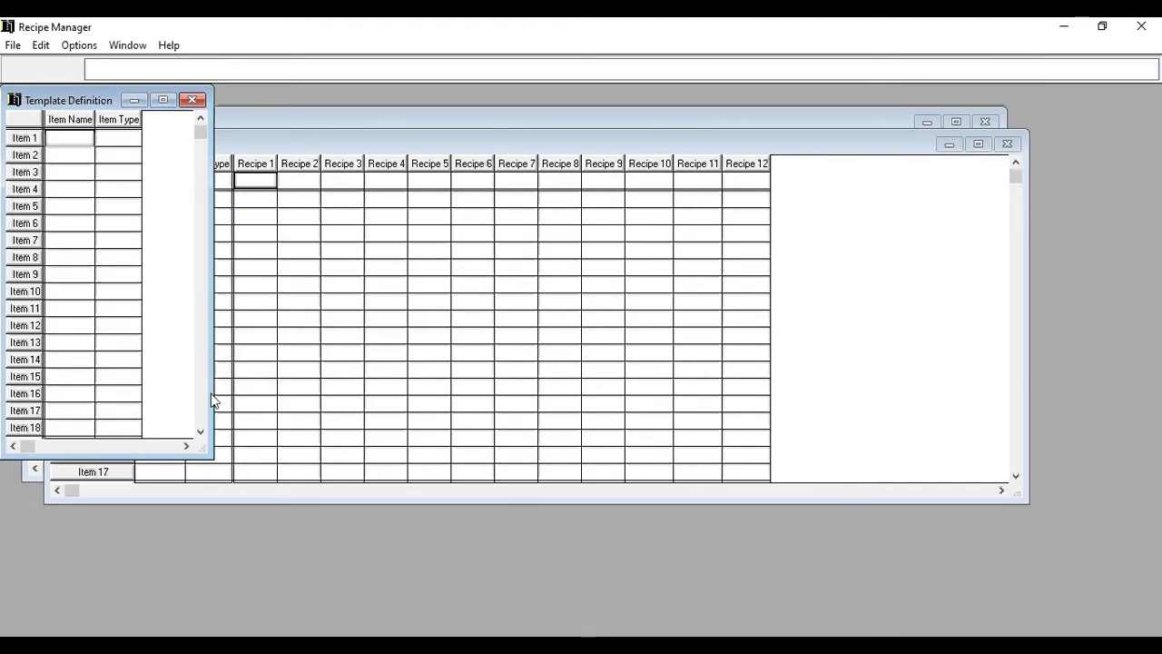
pyautogui.click(460, 138)
pyautogui.moveTo(444, 148); pyautogui.dragTo(606, 159)
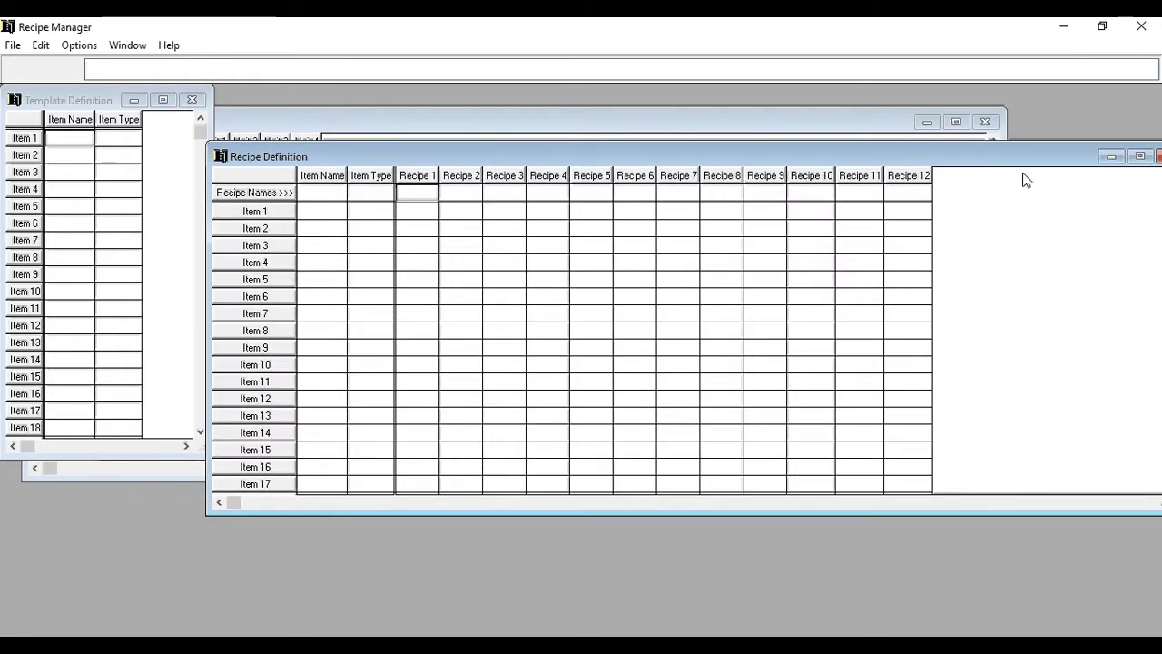
pyautogui.moveTo(1016, 157); pyautogui.dragTo(941, 221)
pyautogui.moveTo(1116, 310); pyautogui.dragTo(432, 337)
pyautogui.moveTo(266, 218); pyautogui.dragTo(357, 157)
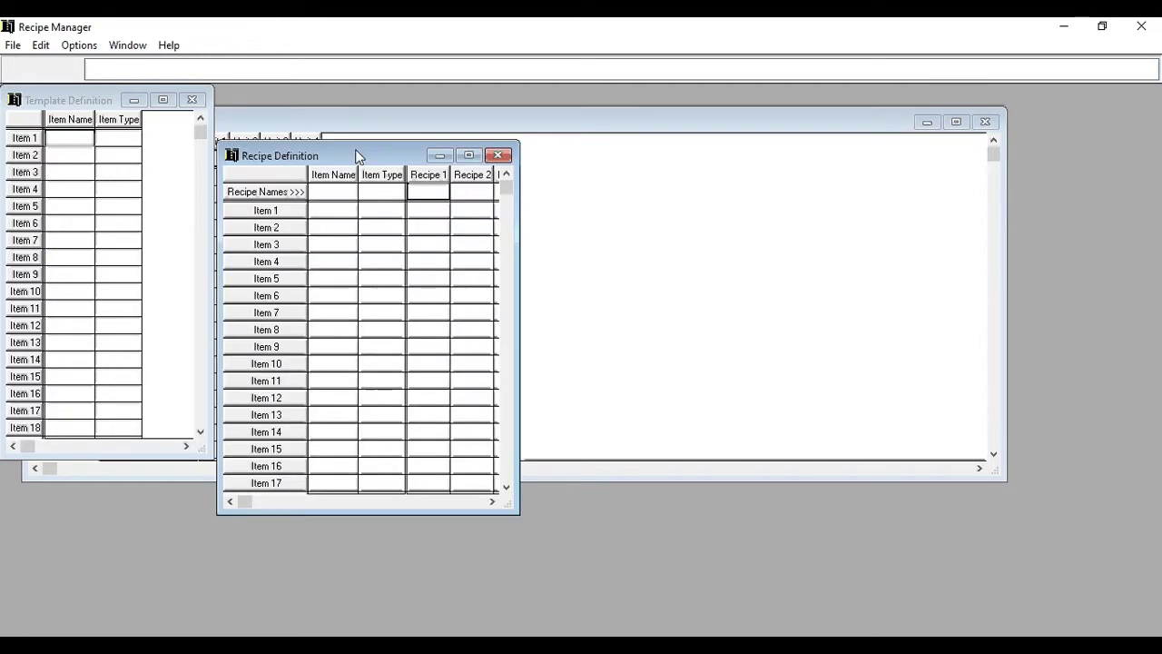
pyautogui.moveTo(562, 121); pyautogui.dragTo(669, 200)
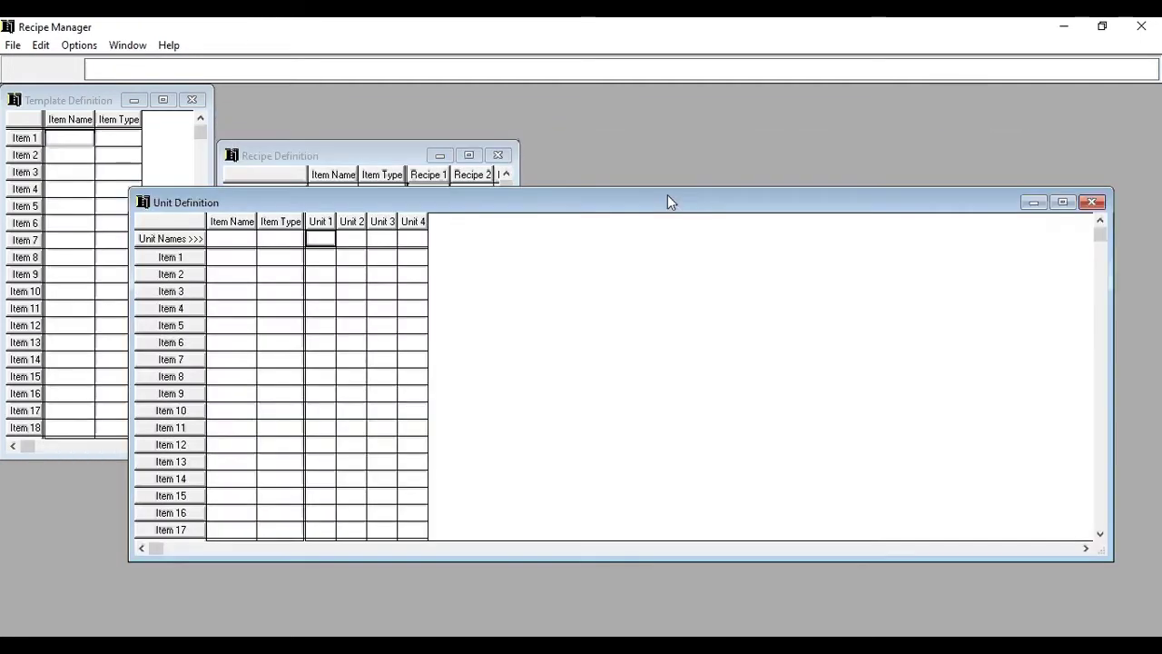
pyautogui.moveTo(1108, 338); pyautogui.dragTo(414, 351)
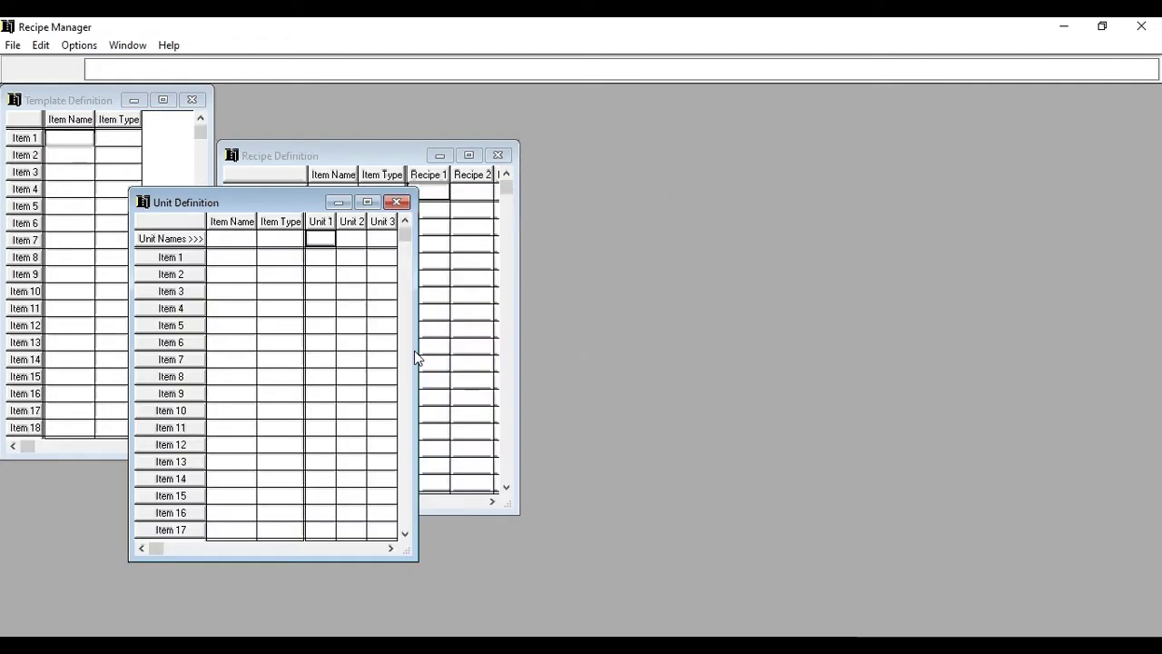
pyautogui.moveTo(287, 209); pyautogui.dragTo(767, 170)
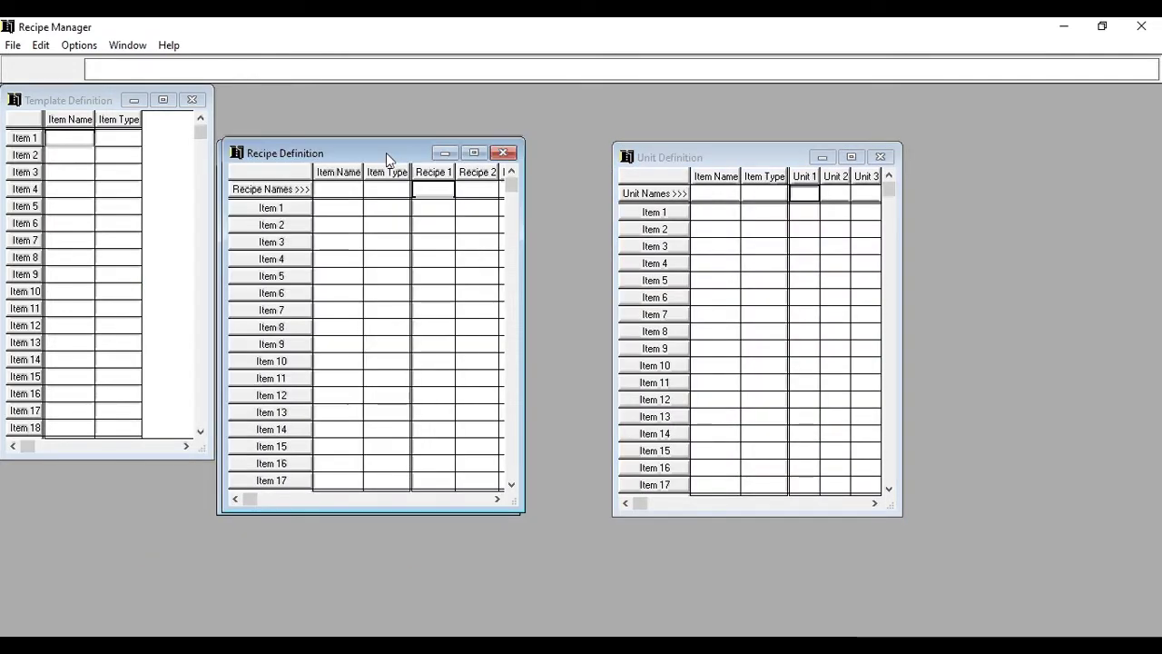
pyautogui.moveTo(386, 153); pyautogui.dragTo(429, 131)
# Enter RED, GREEN and BLUE as the names of Items 1 to 3 in the Template Definition.
pyautogui.click(156, 136)
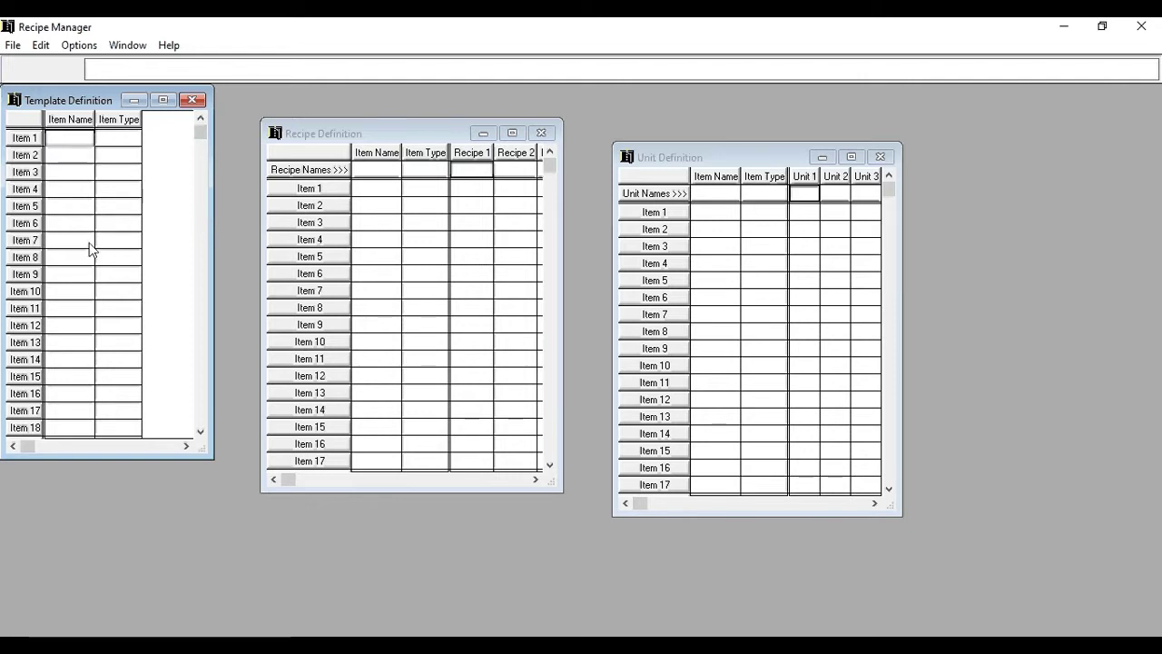
pyautogui.write('RED')
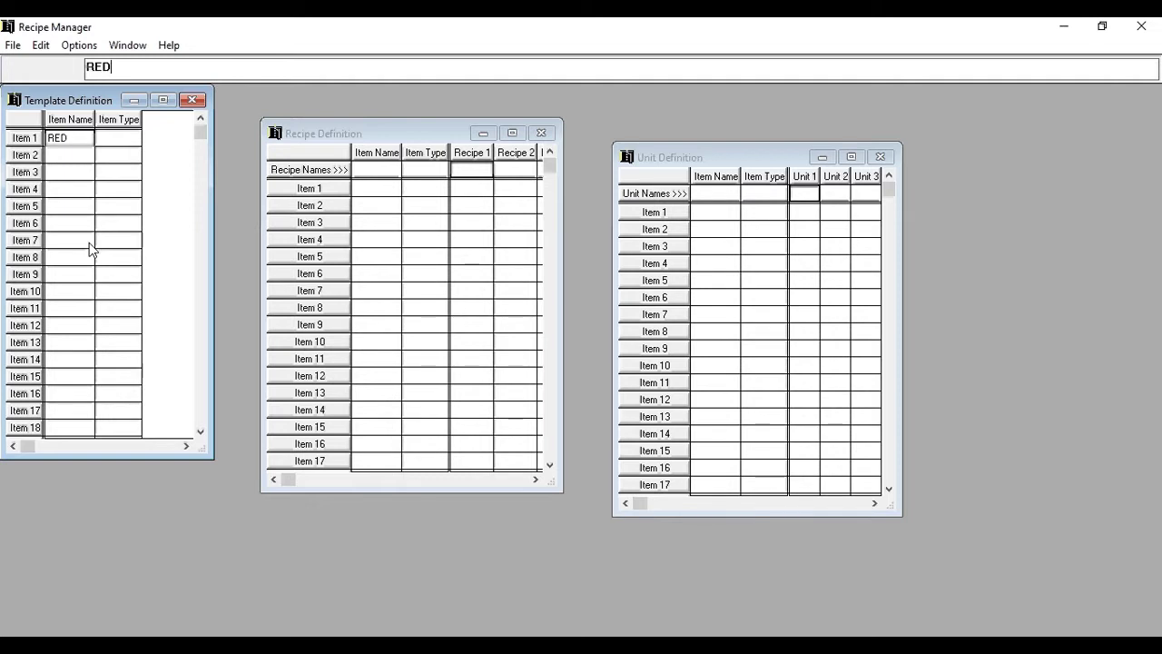
pyautogui.press('Return')
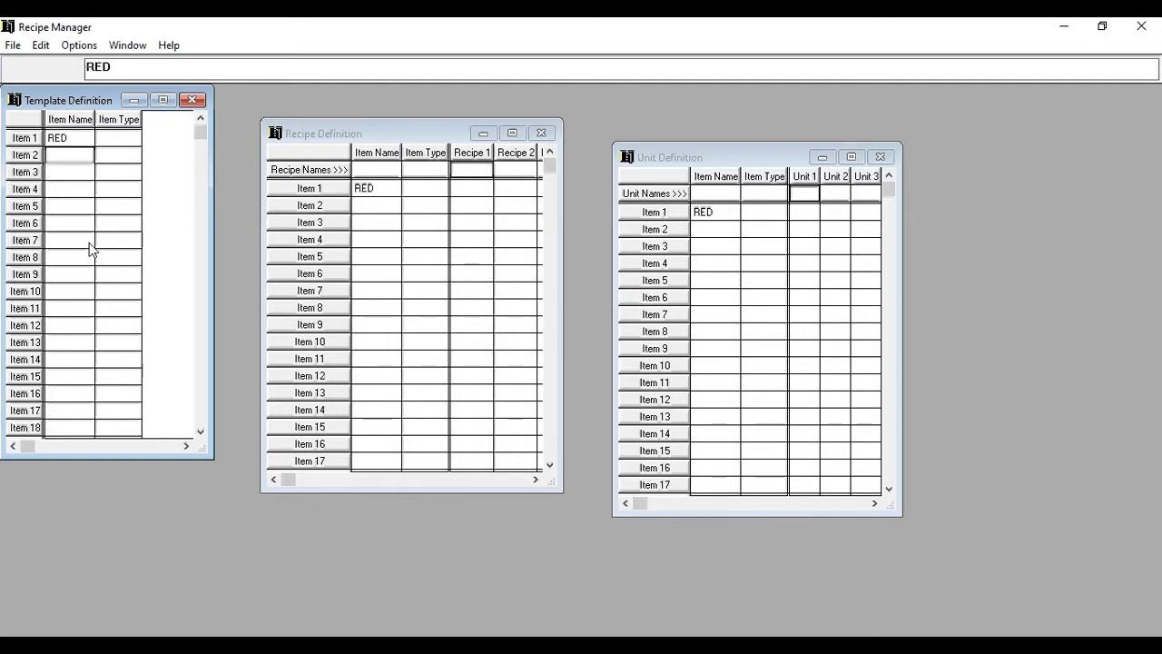
pyautogui.write('GREEN')
pyautogui.press('Return')
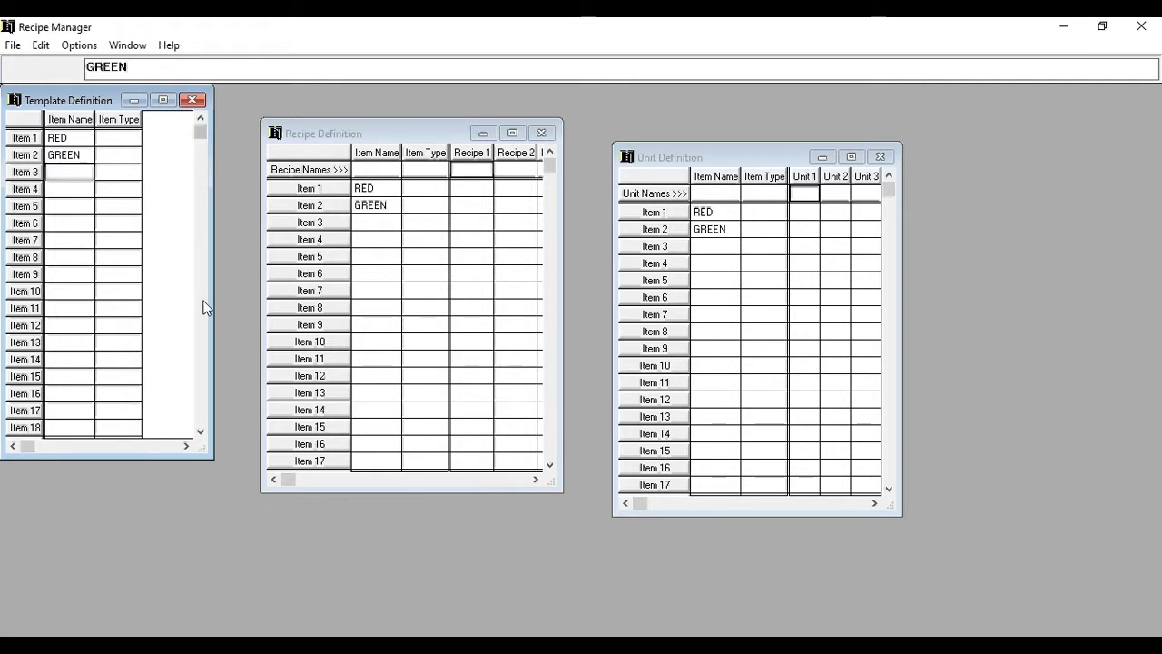
pyautogui.write('BLUE')
pyautogui.press('Return')
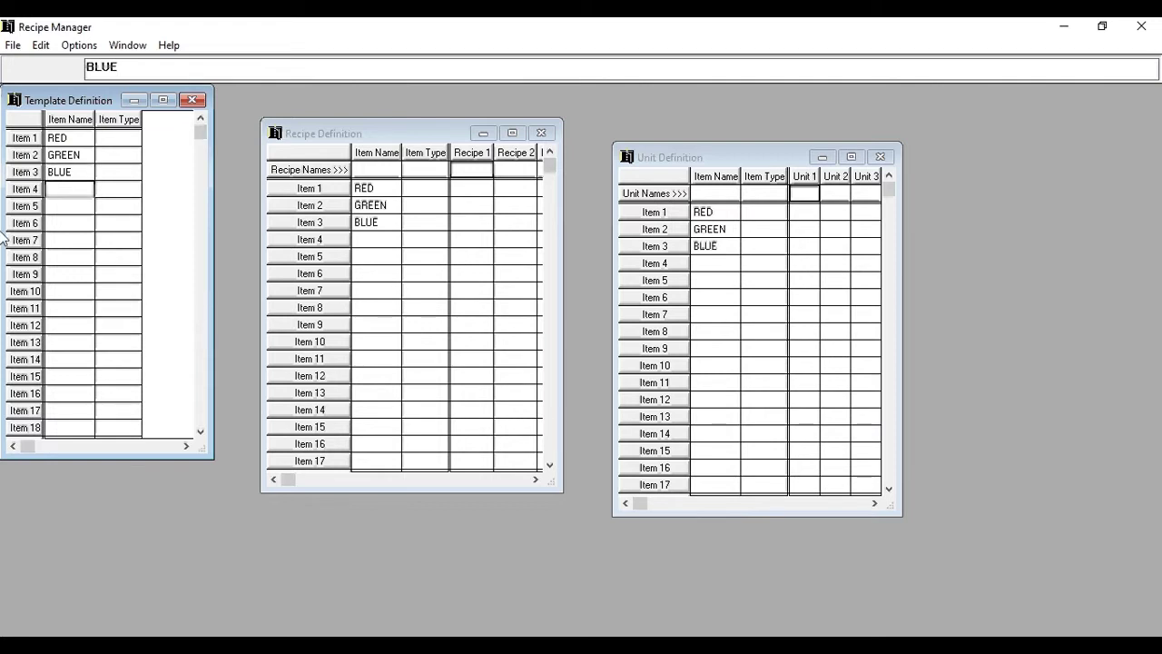
pyautogui.click(118, 141)
pyautogui.write('Analog')
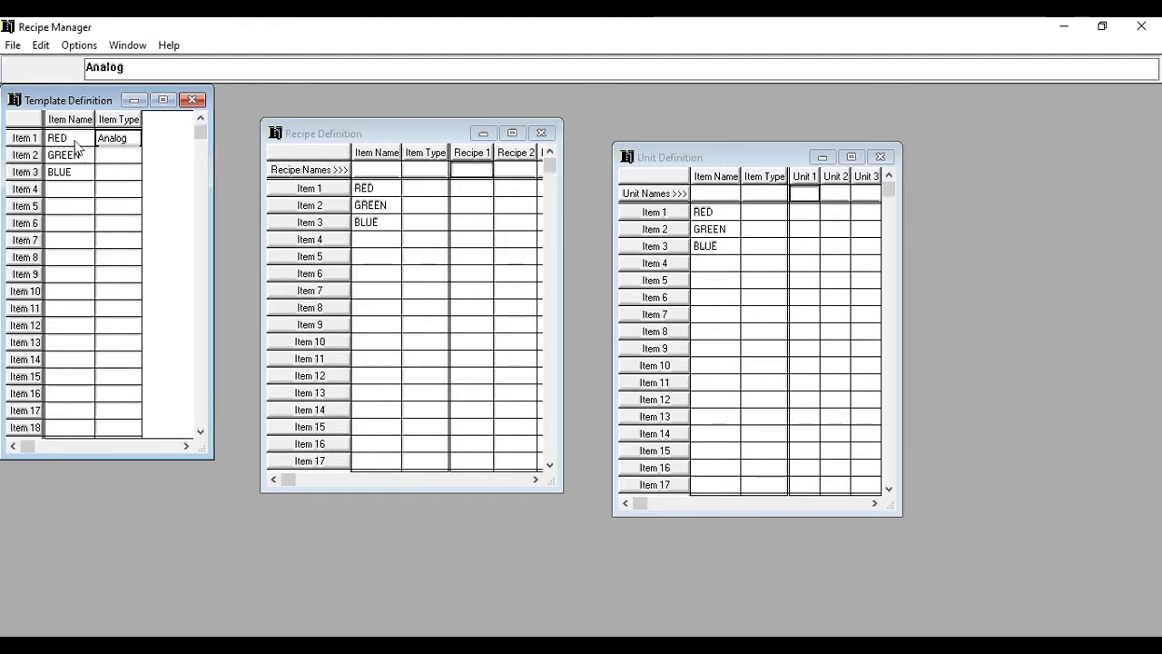
pyautogui.click(113, 160)
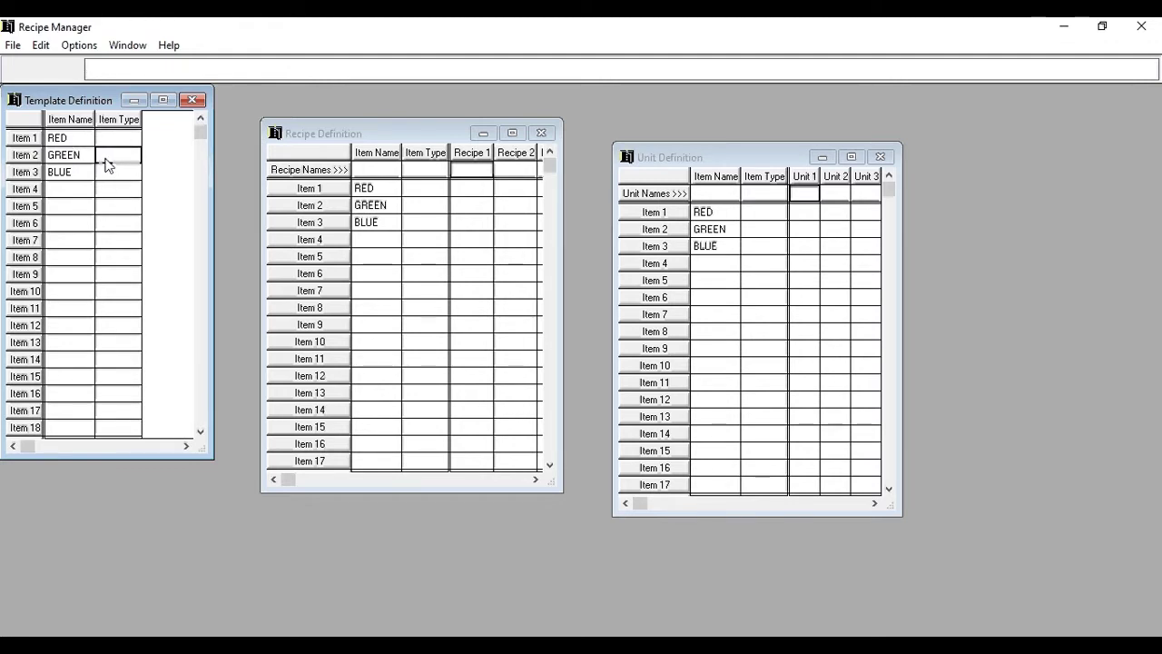
# Set the item type of RED, GREEN and BLUE to Analog in the Template Definition.
pyautogui.click(107, 141)
pyautogui.write('Analo')
pyautogui.press('BackSpace')
pyautogui.write('og')
pyautogui.click(112, 154)
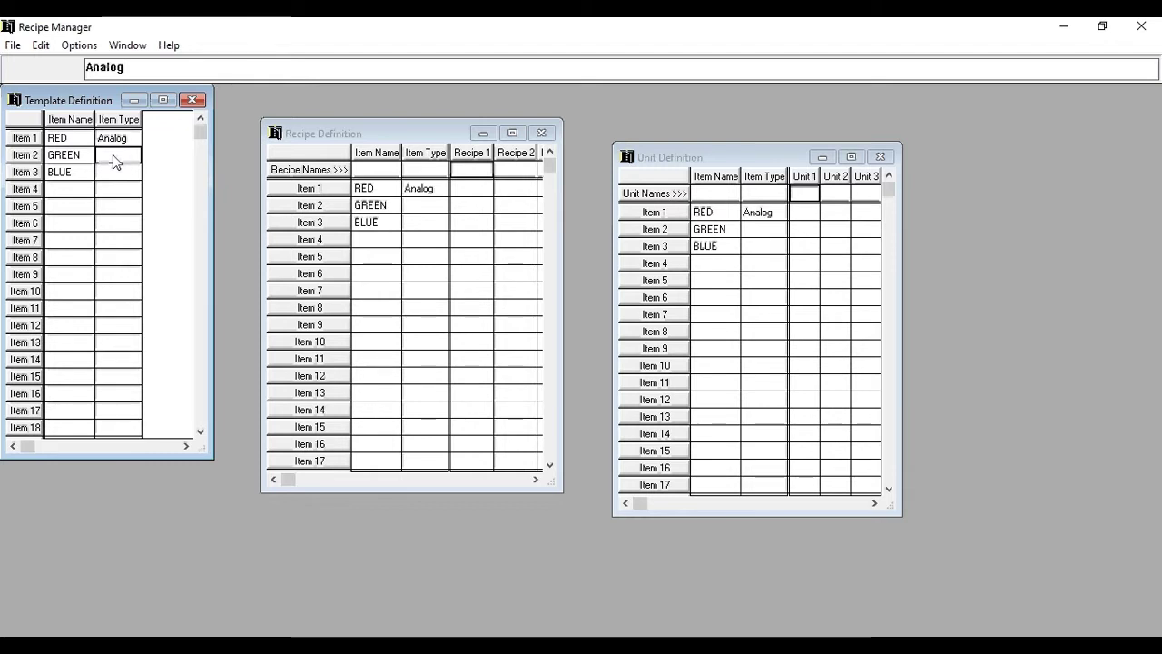
pyautogui.write('Analog')
pyautogui.press('Return')
pyautogui.write('Analog')
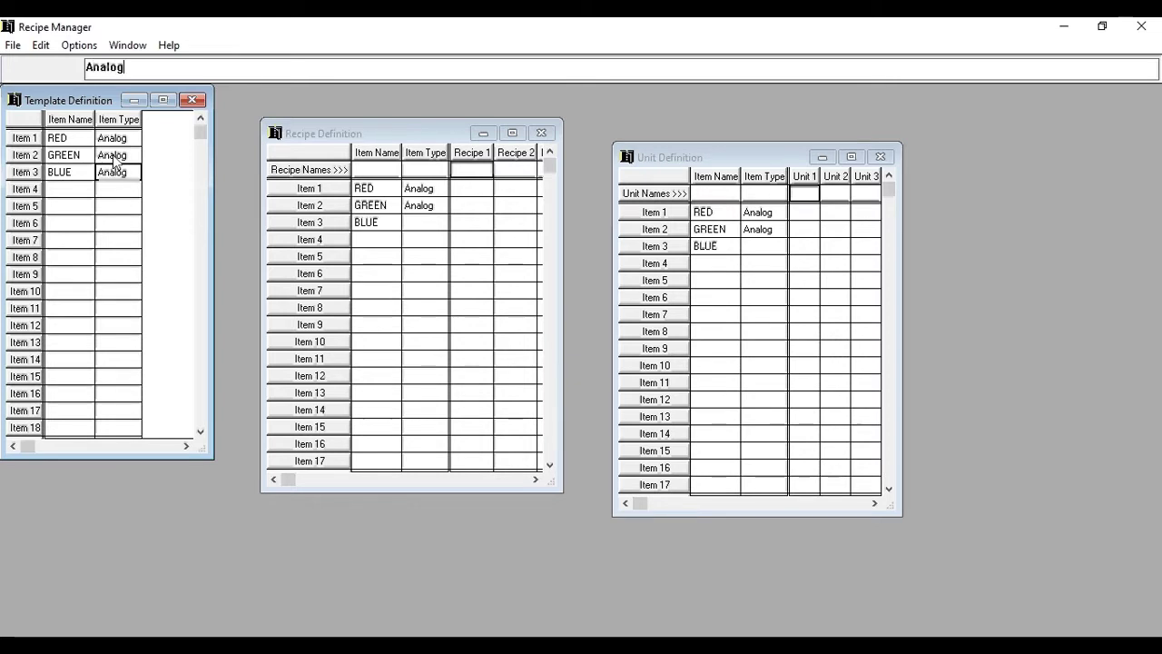
pyautogui.press('Return')
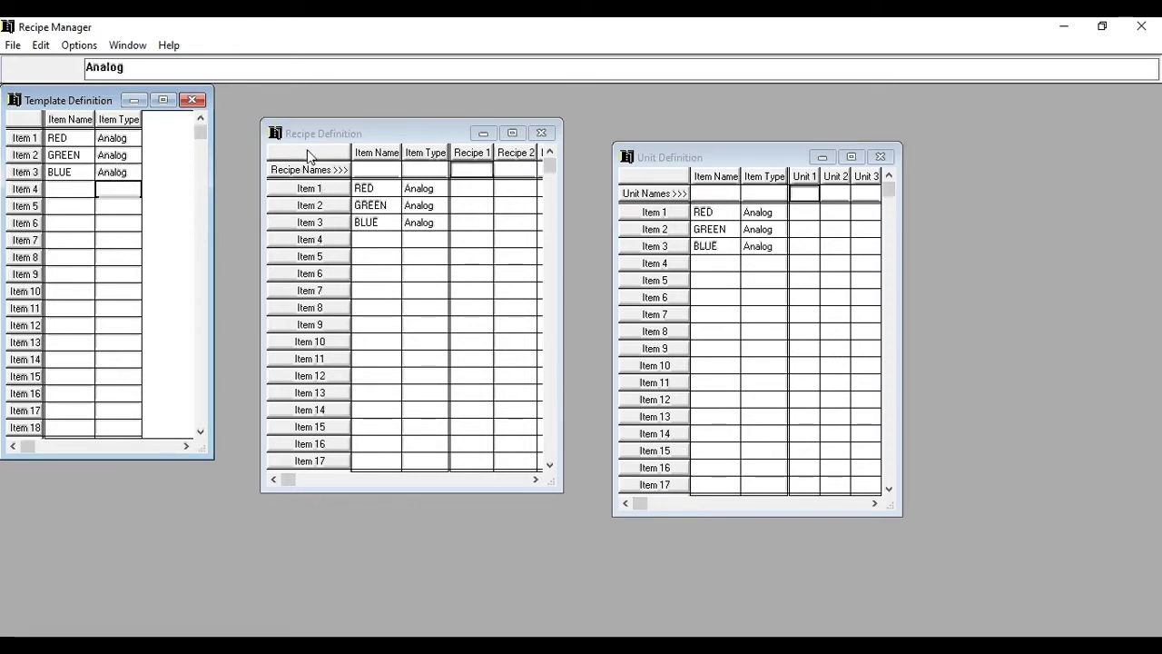
# Name Recipe 1 YELLOW in the Recipe Definition and set its values to RED 50, GREEN 50 and BLUE 0.
pyautogui.moveTo(325, 135); pyautogui.dragTo(304, 114)
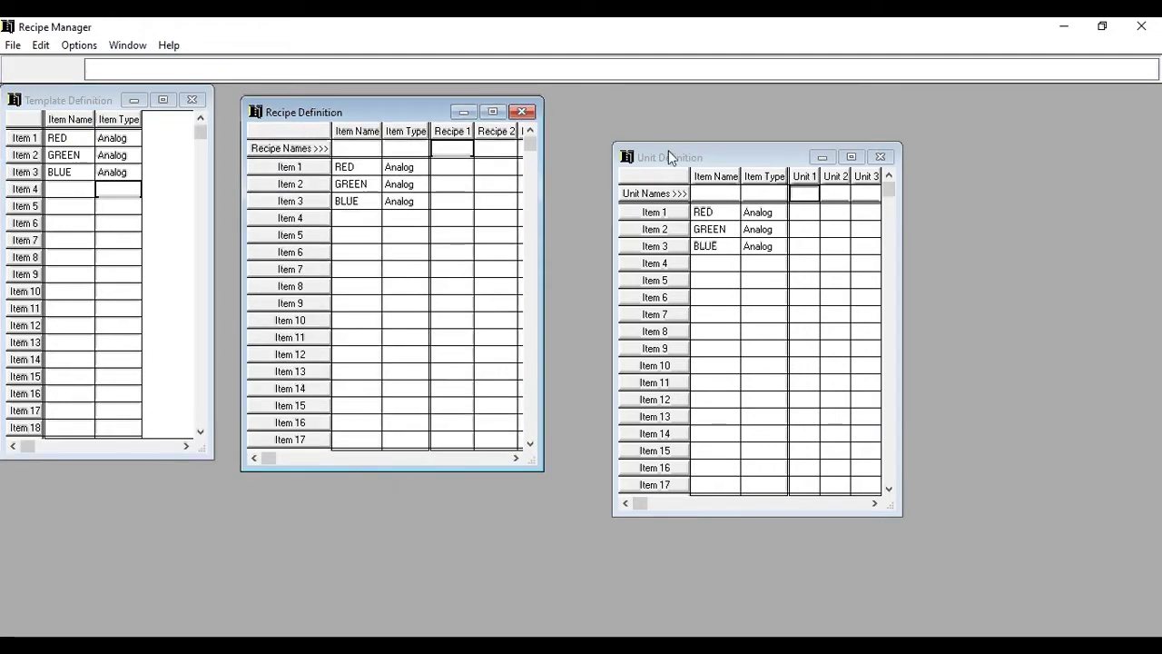
pyautogui.moveTo(668, 151); pyautogui.dragTo(632, 136)
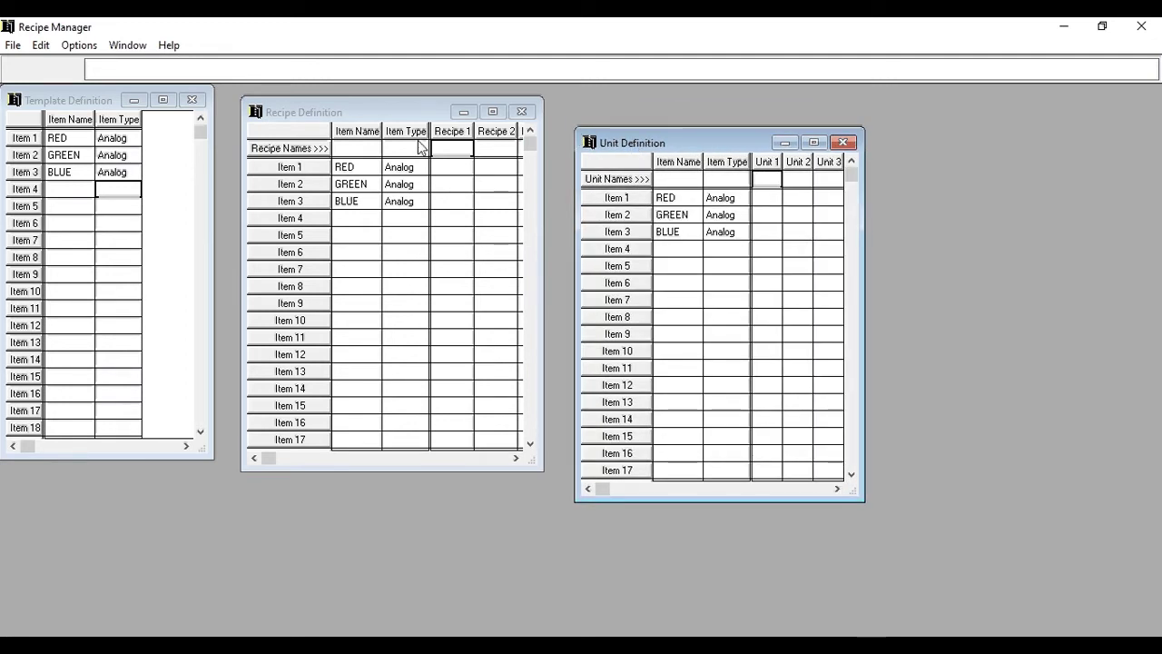
pyautogui.click(451, 154)
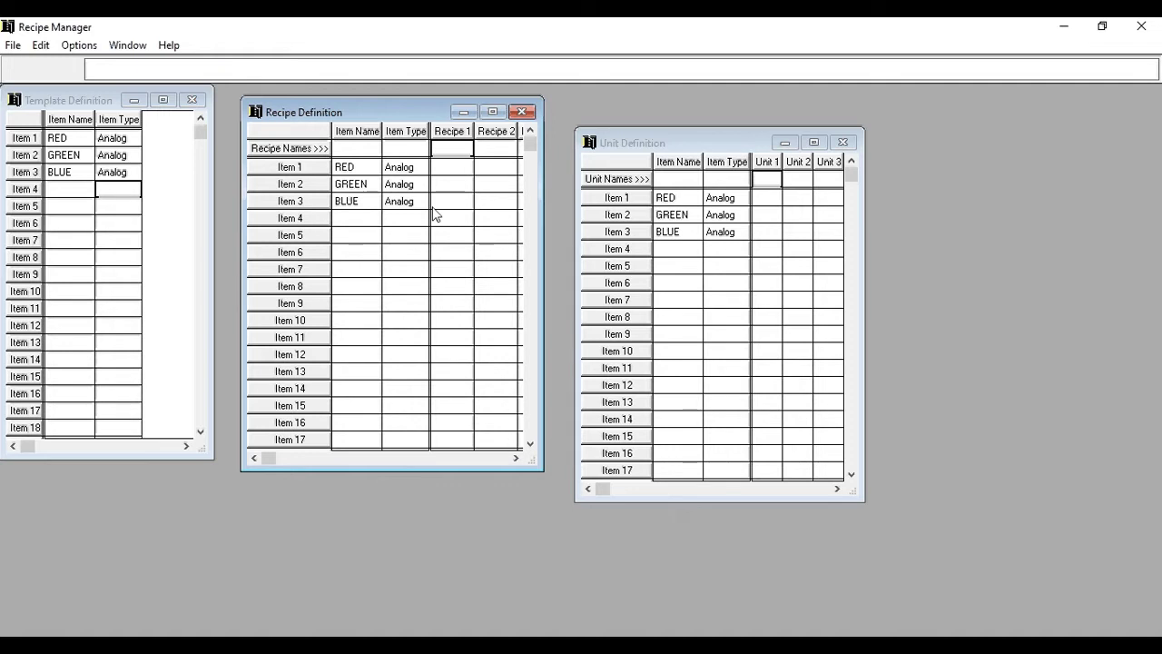
pyautogui.write('YELLOW')
pyautogui.press('Return')
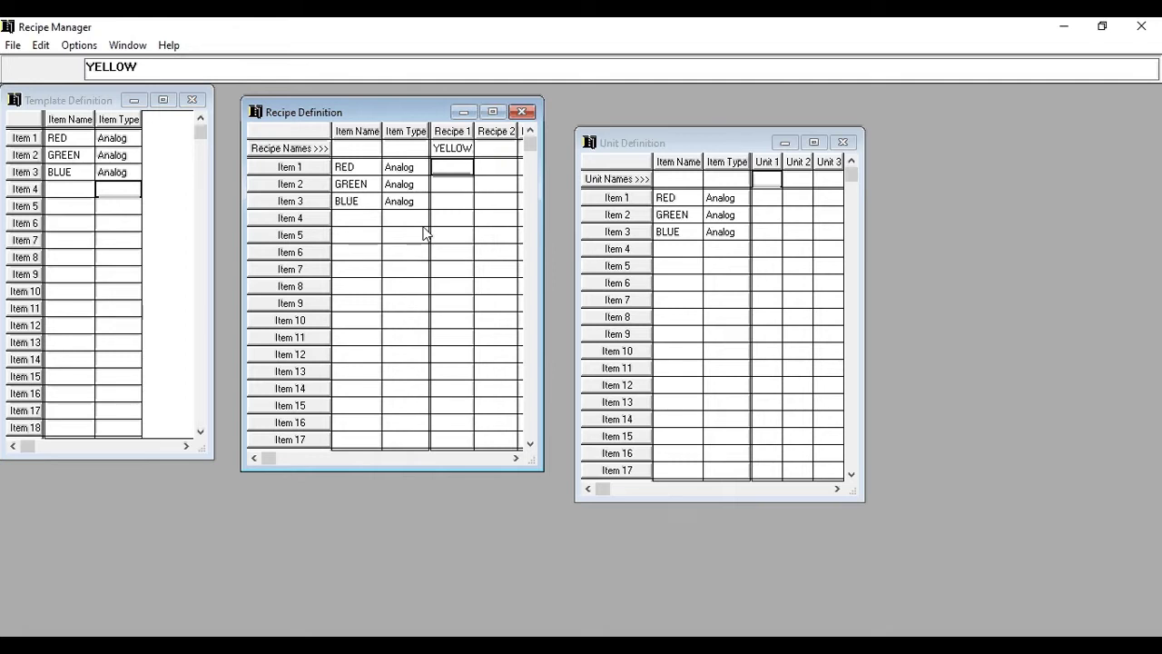
pyautogui.write('50')
pyautogui.press('Return')
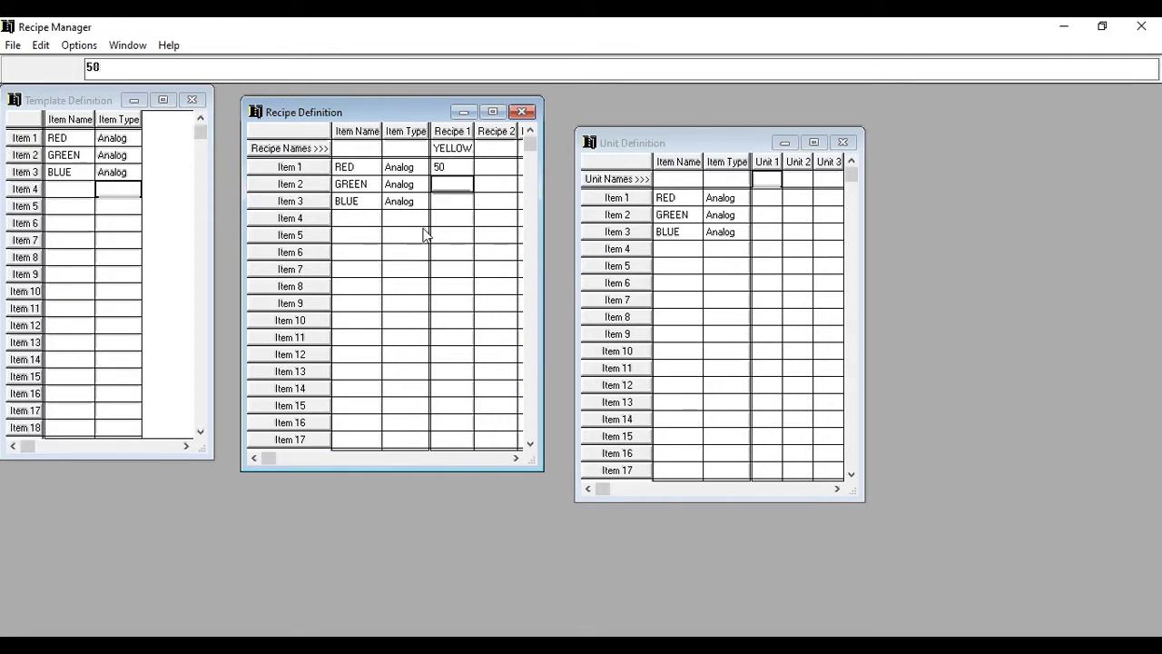
pyautogui.press('Return')
pyautogui.write('0')
pyautogui.press('Return')
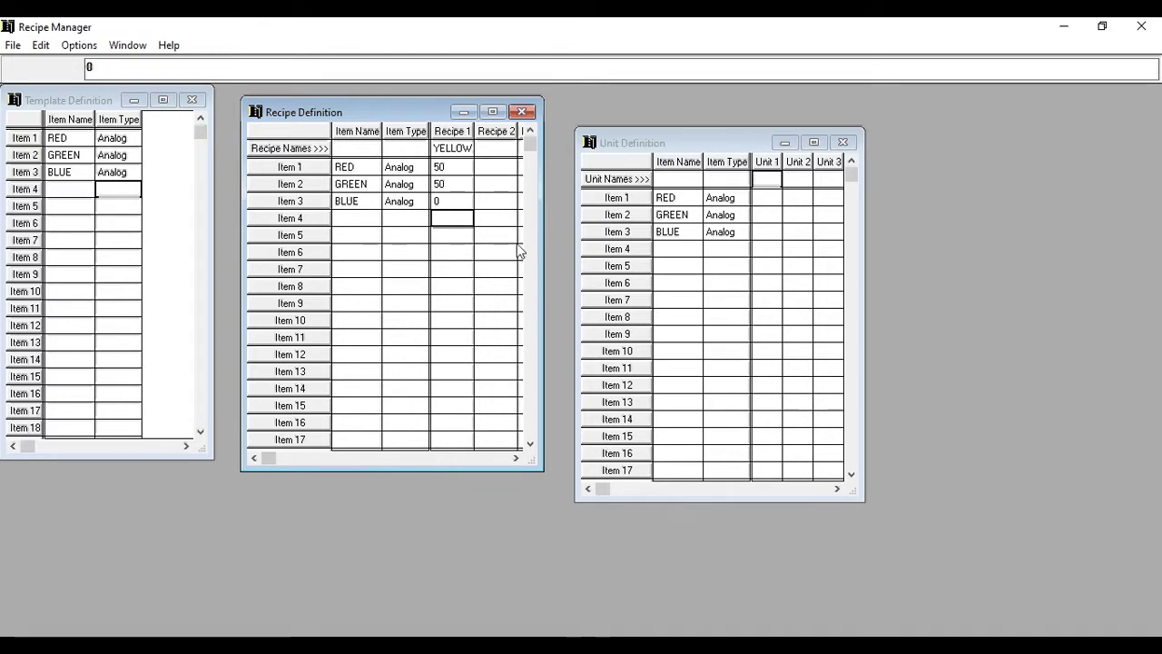
# Name Recipe 2 CYAN in the Recipe Definition.
pyautogui.click(495, 150)
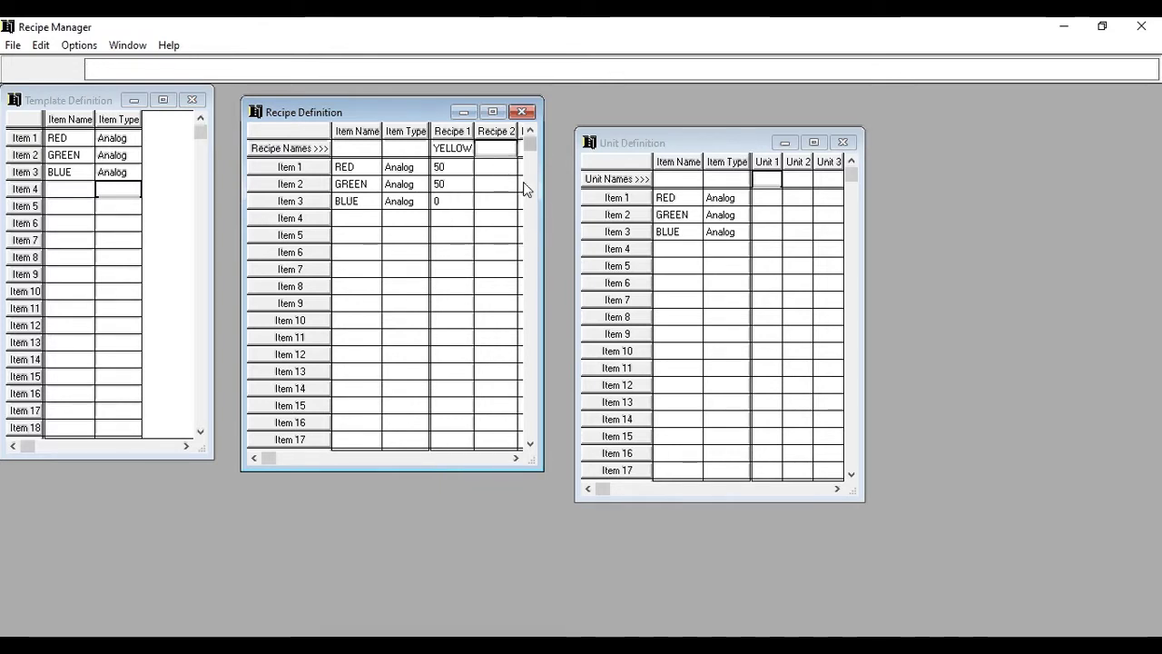
pyautogui.write('C')
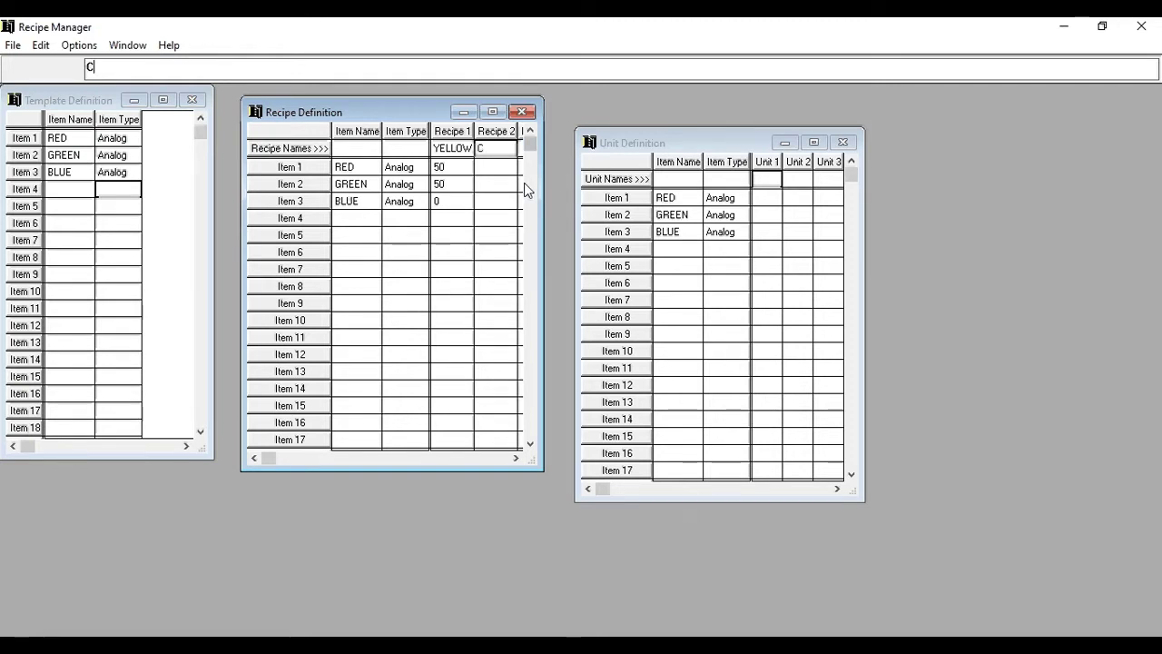
pyautogui.write('YAN')
pyautogui.press('Return')
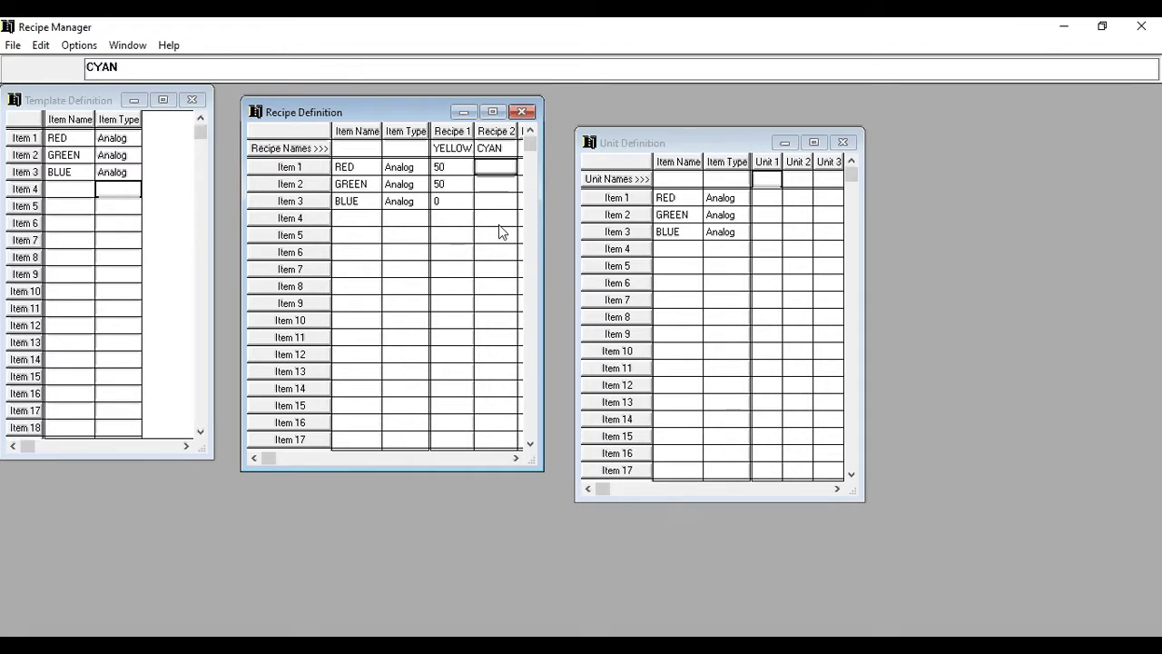
pyautogui.write('GREEN')
pyautogui.press('BackSpace')
pyautogui.press('BackSpace')
pyautogui.press('BackSpace')
pyautogui.press('BackSpace')
pyautogui.press('BackSpace')
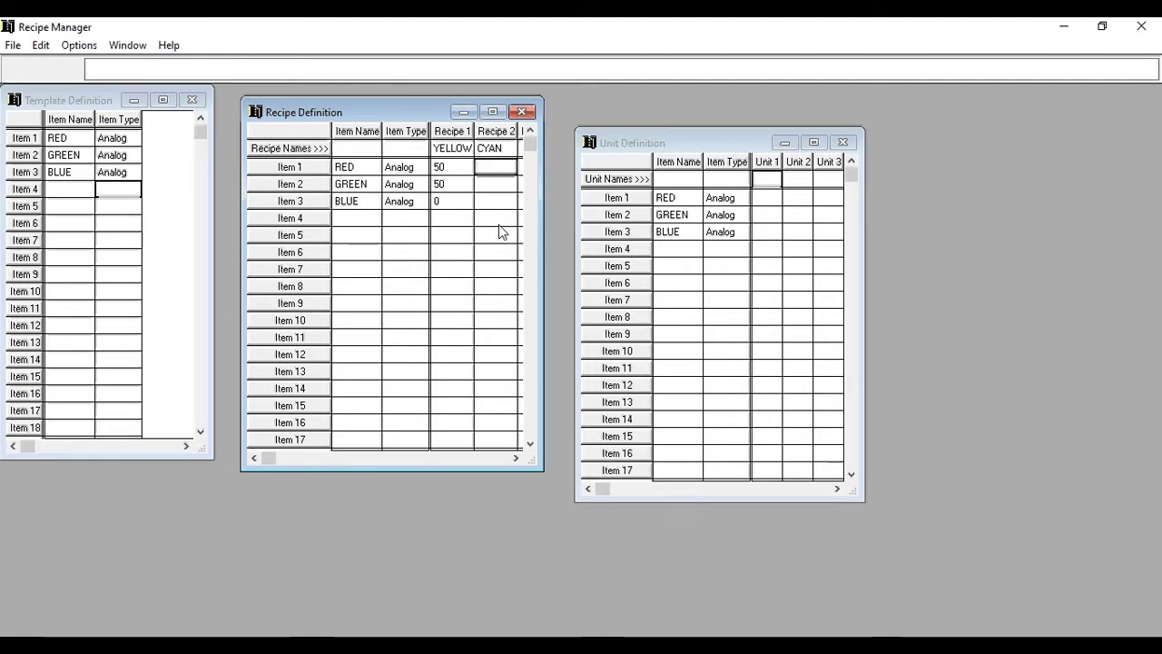
# Set the CYAN recipe's values to RED 0, GREEN 50 and BLUE 50.
pyautogui.write('0')
pyautogui.press('Return')
pyautogui.write('50')
pyautogui.press('Return')
pyautogui.write('50')
pyautogui.press('Return')
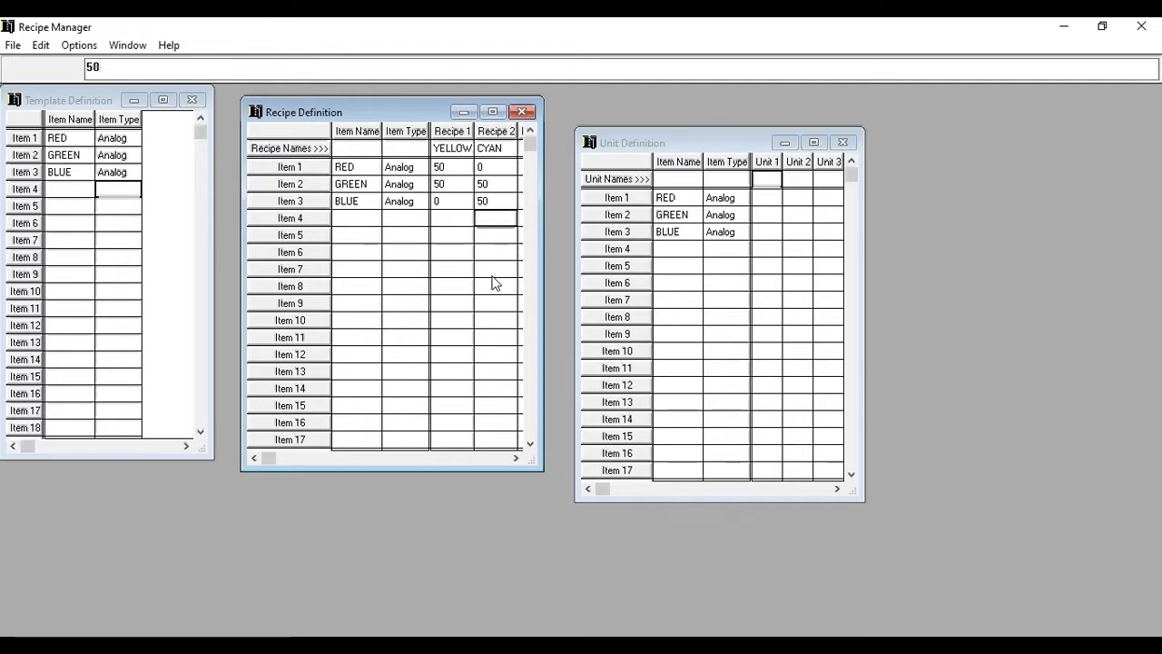
# Widen the Recipe Definition window to reveal the Recipe 3 column, moving Unit Definition aside, and name Recipe 3 MAGENTA.
pyautogui.moveTo(548, 287); pyautogui.dragTo(590, 295)
pyautogui.moveTo(661, 150); pyautogui.dragTo(727, 142)
pyautogui.moveTo(587, 200); pyautogui.dragTo(606, 207)
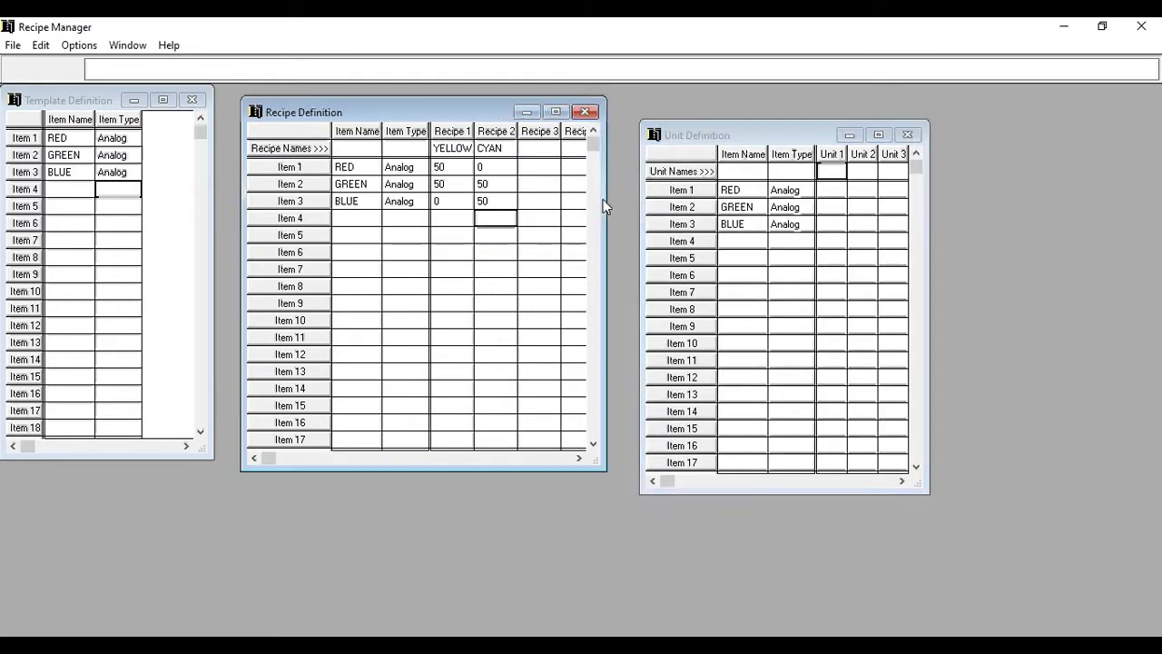
pyautogui.click(541, 149)
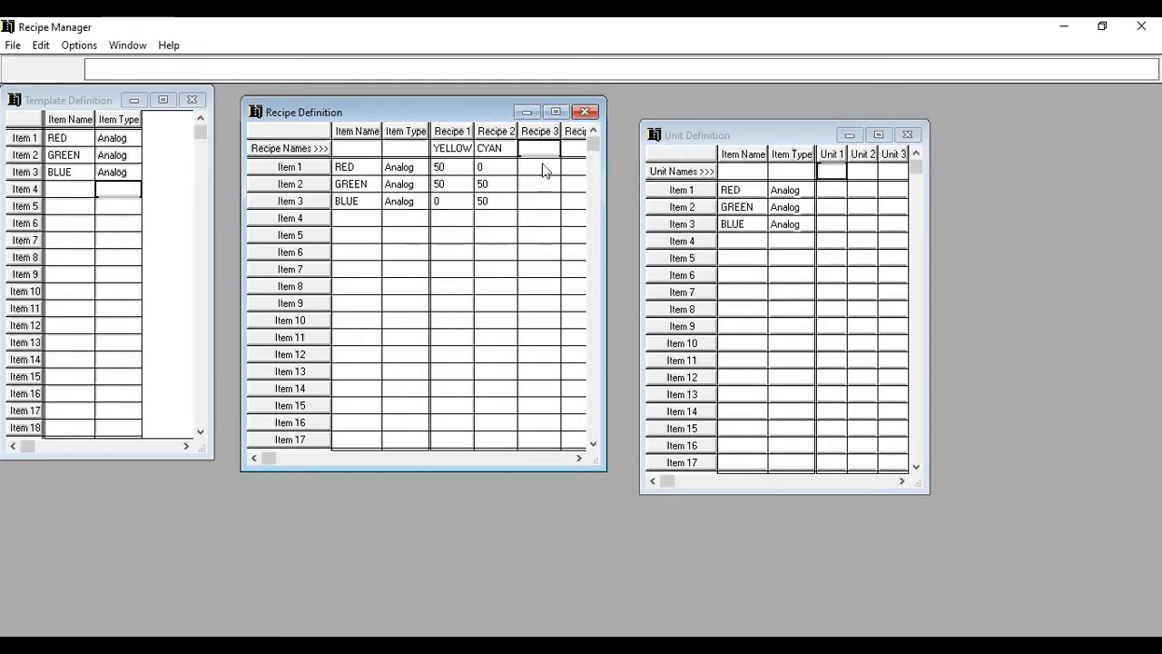
pyautogui.write('MAGENTA')
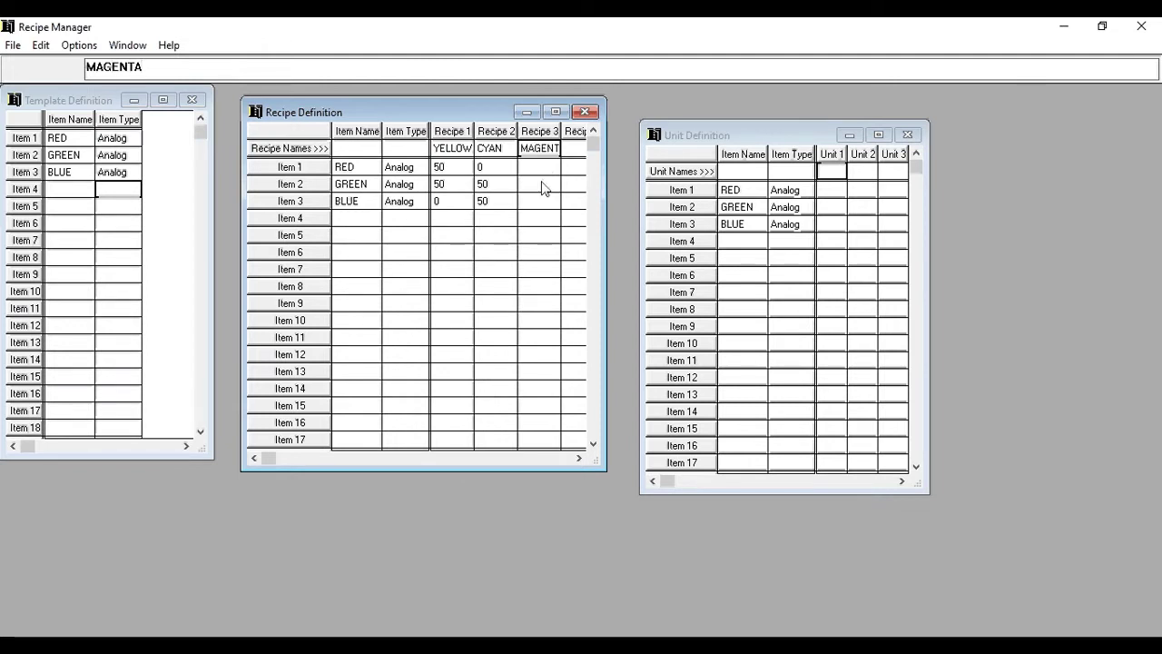
pyautogui.press('Return')
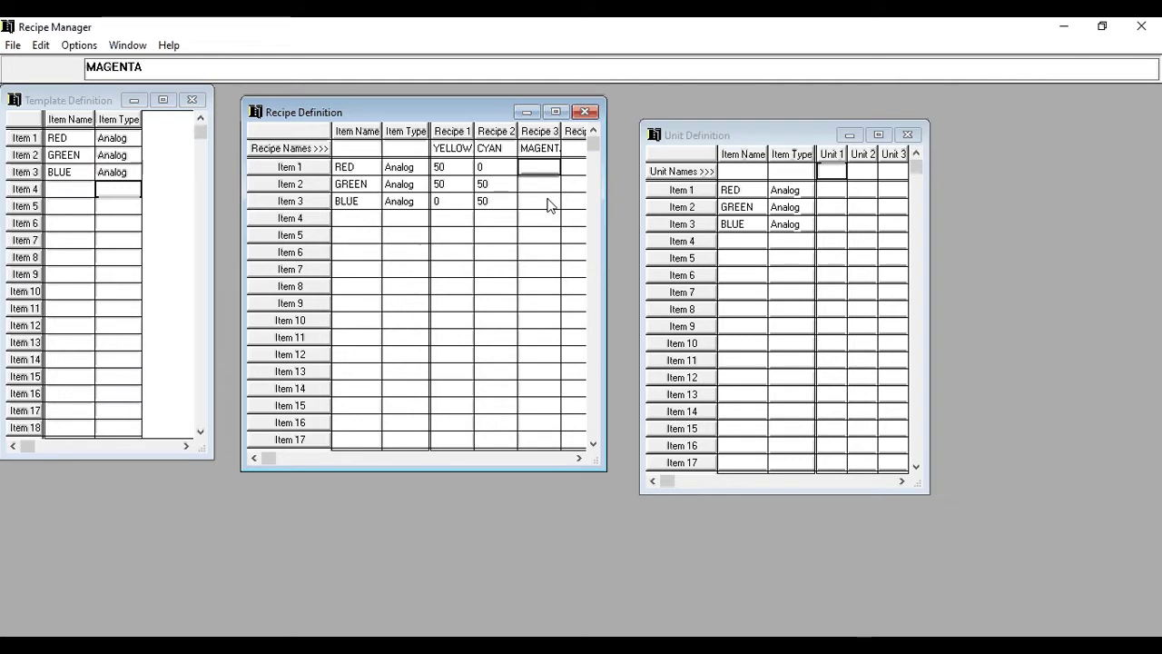
# Widen the Recipe Definition window to show the full Recipe 4 column and reselect Recipe 3's name cell.
pyautogui.click(562, 134)
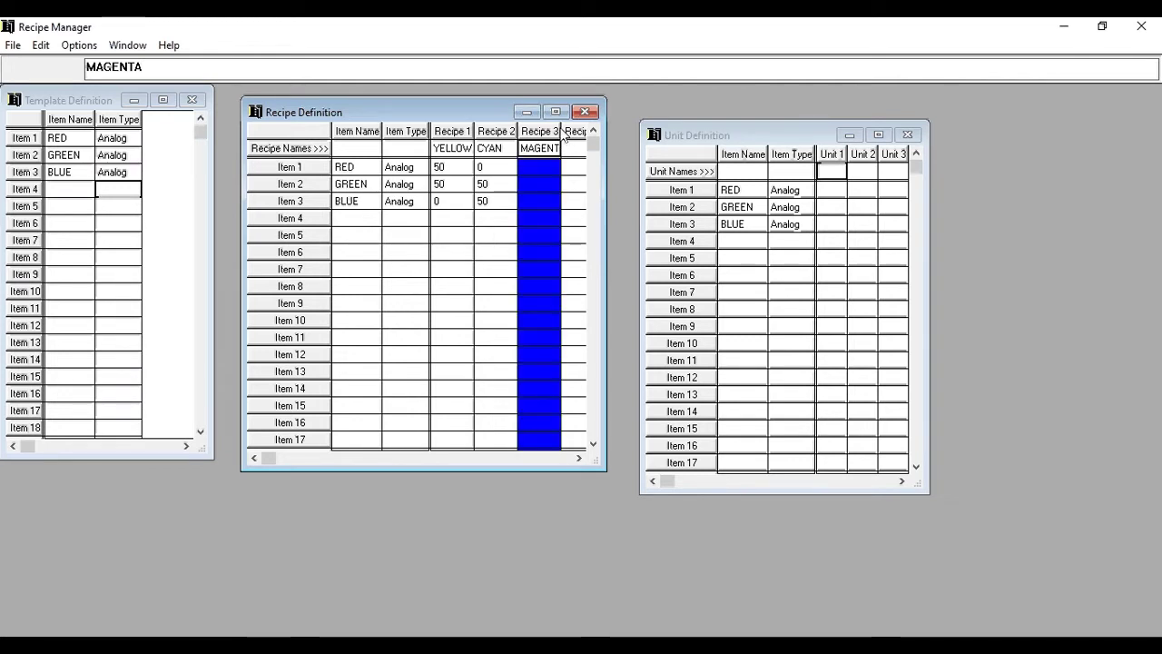
pyautogui.click(573, 169)
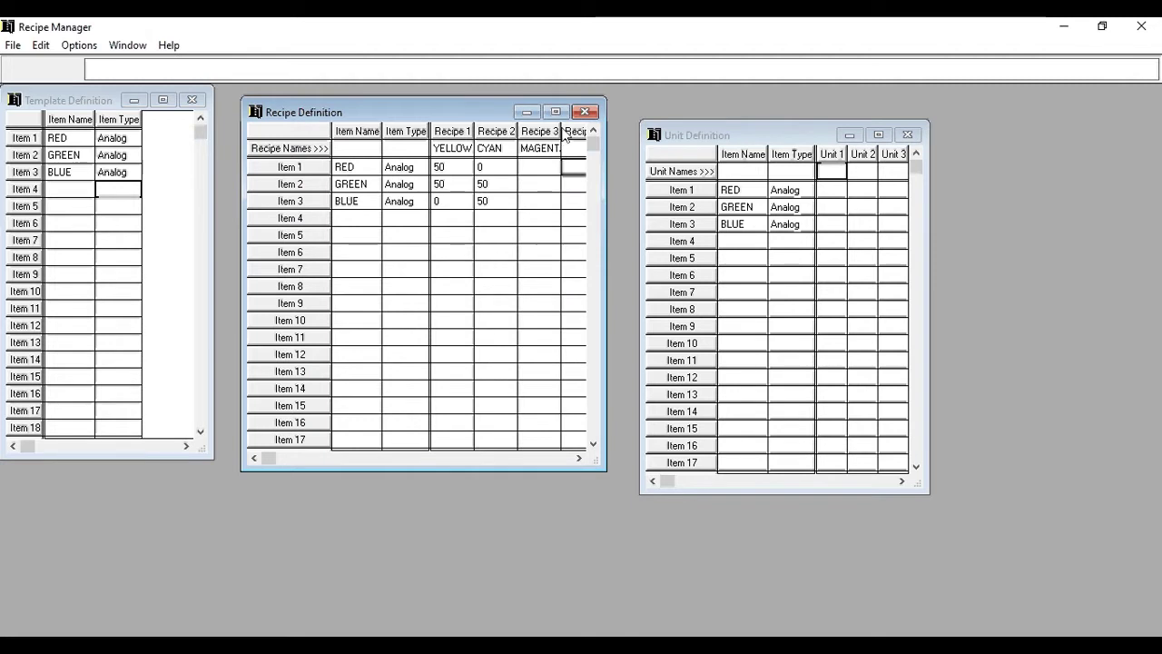
pyautogui.moveTo(605, 184); pyautogui.dragTo(635, 181)
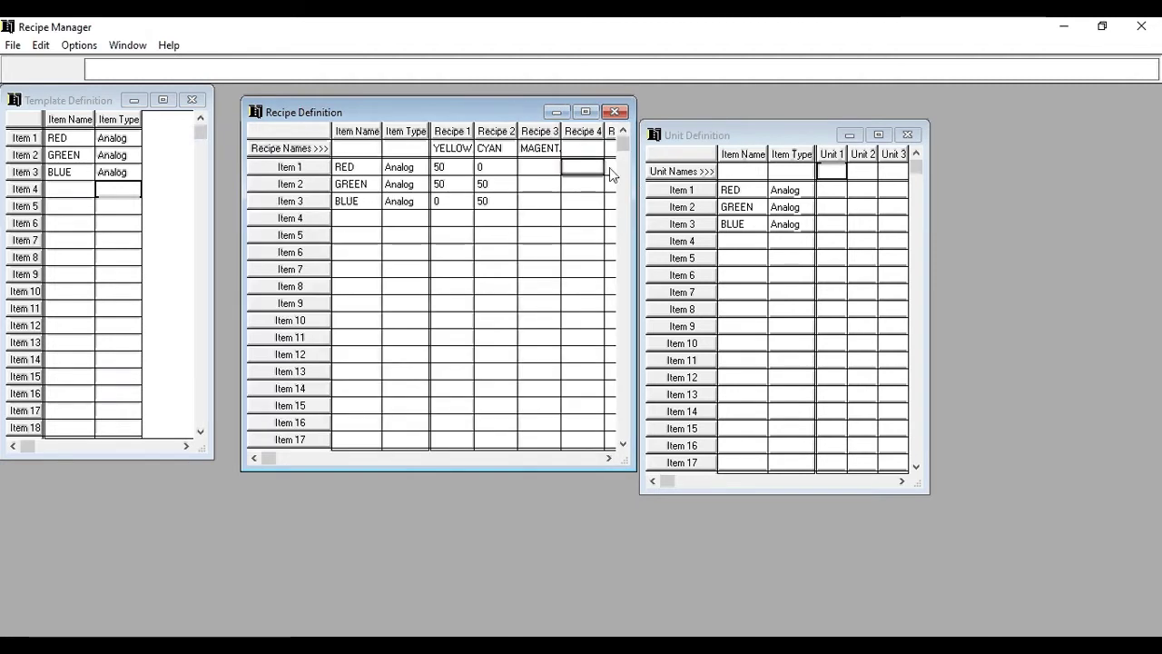
pyautogui.click(549, 148)
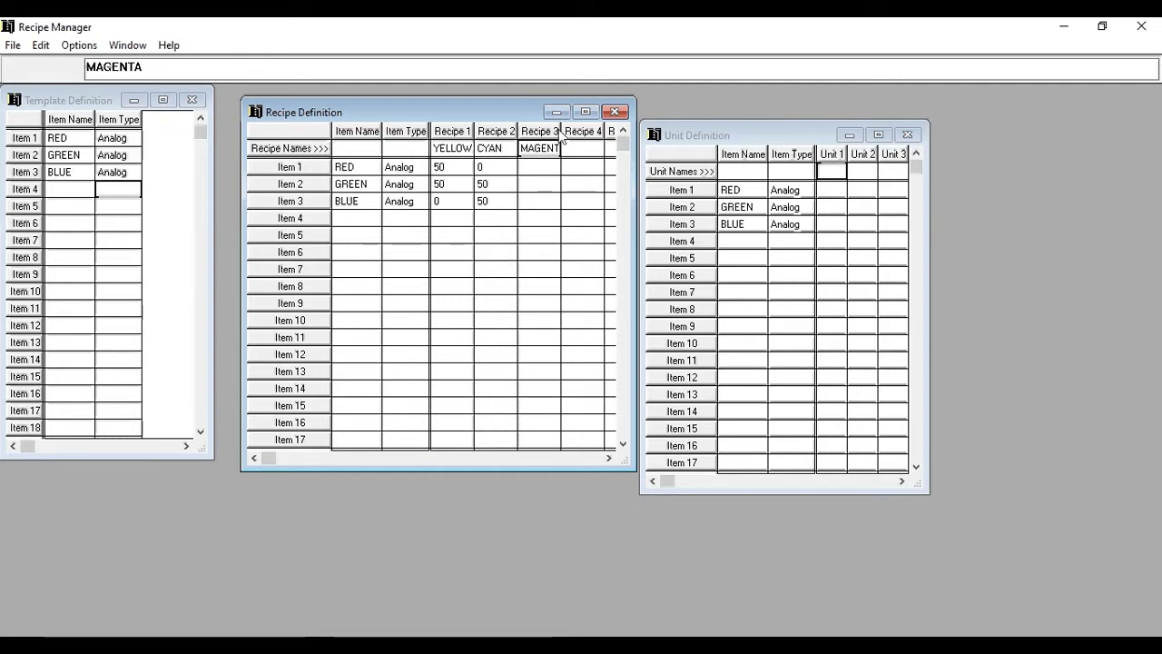
# Set the MAGENTA recipe's values to RED 50, GREEN 0 and BLUE 50.
pyautogui.click(539, 171)
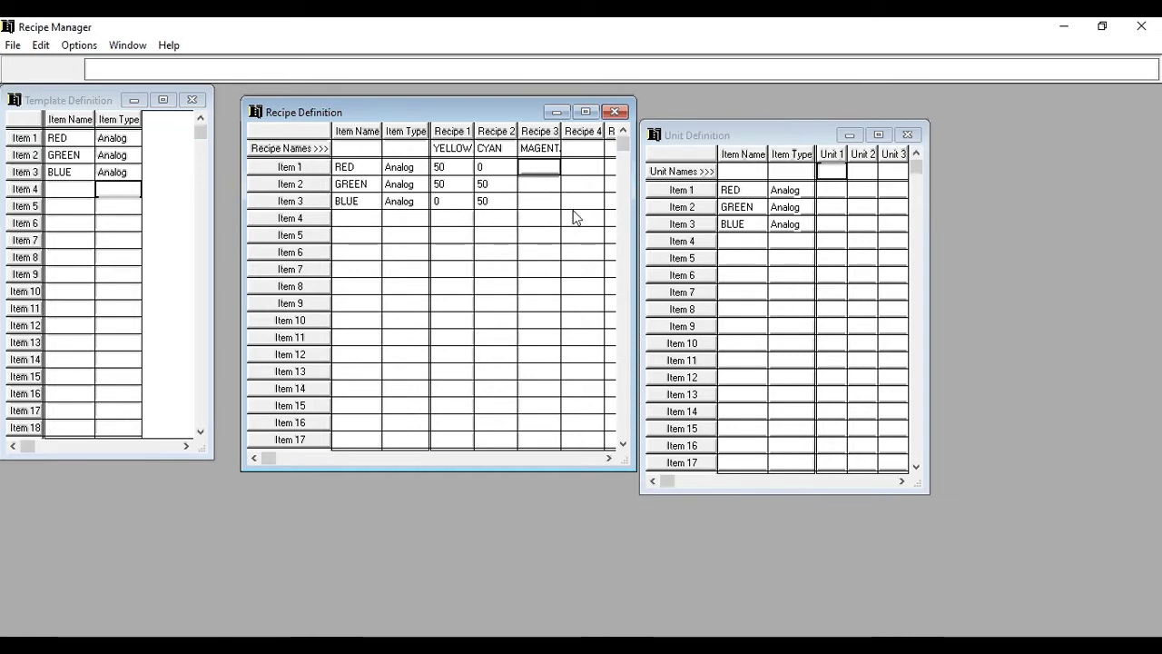
pyautogui.write('50')
pyautogui.press('Return')
pyautogui.write('0')
pyautogui.press('Return')
pyautogui.write('50')
pyautogui.press('Return')
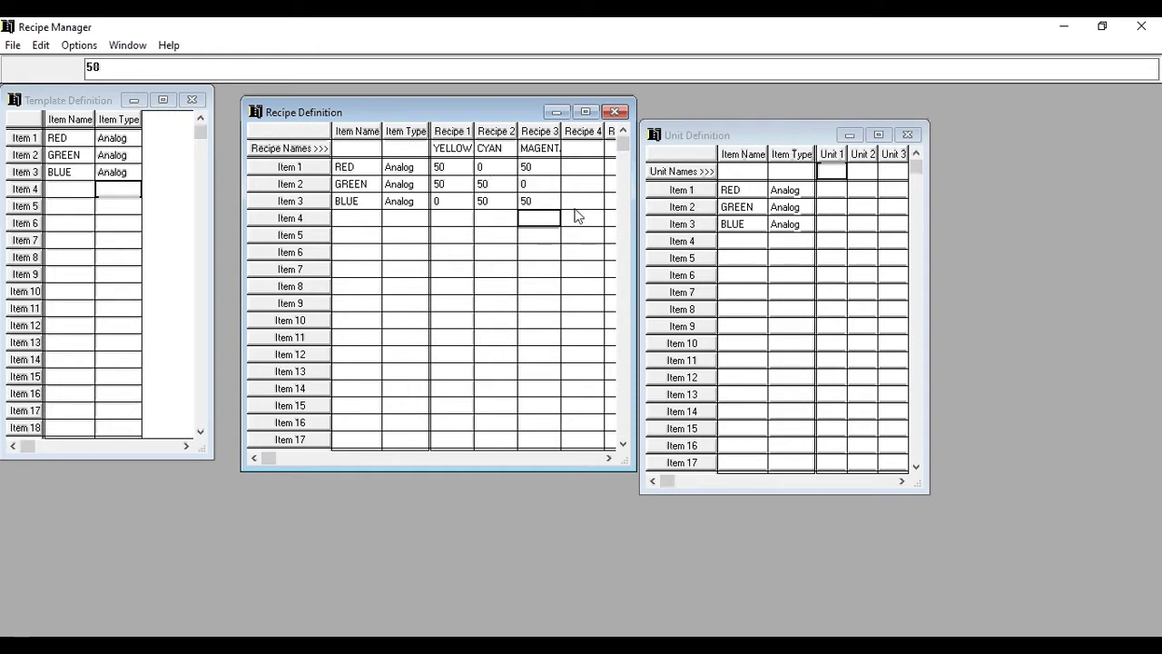
# Move the Unit Definition window away from Recipe Definition and name Unit 1 A.
pyautogui.moveTo(742, 138); pyautogui.dragTo(796, 168)
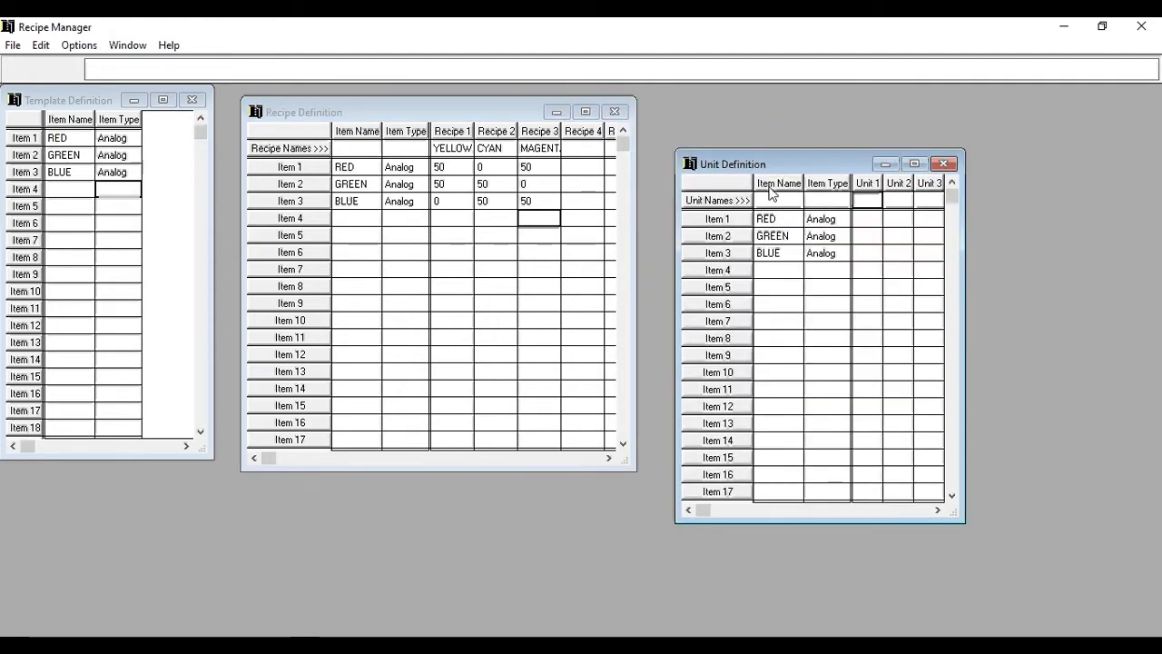
pyautogui.write('A')
pyautogui.click(862, 220)
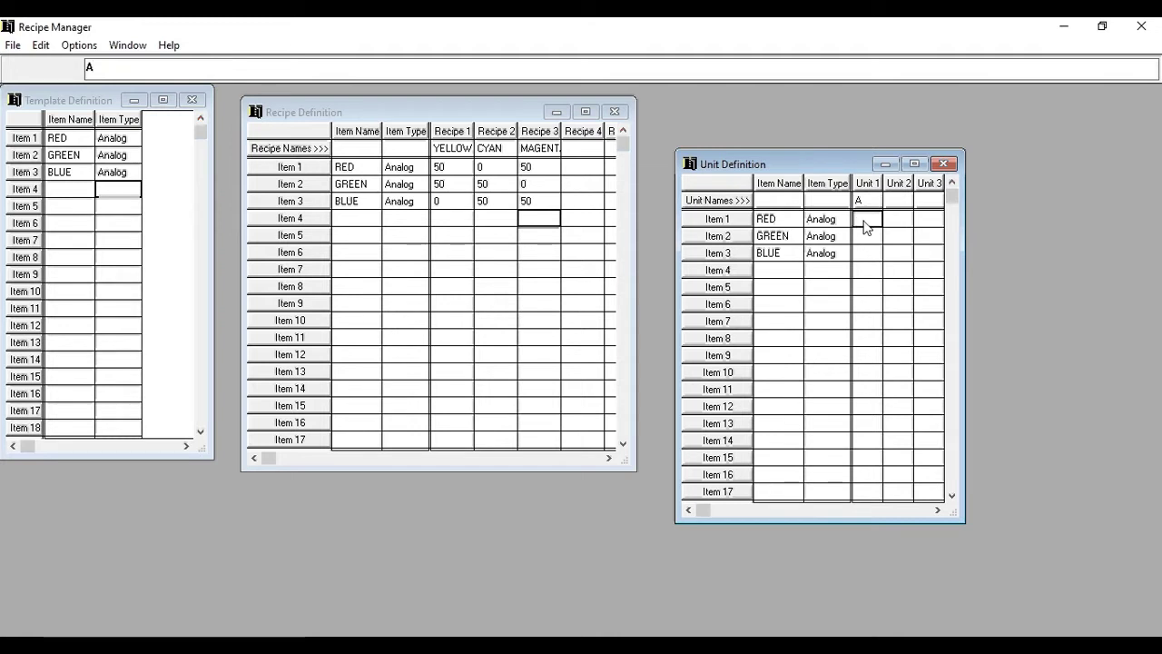
pyautogui.click(863, 202)
pyautogui.write('A')
pyautogui.press('Return')
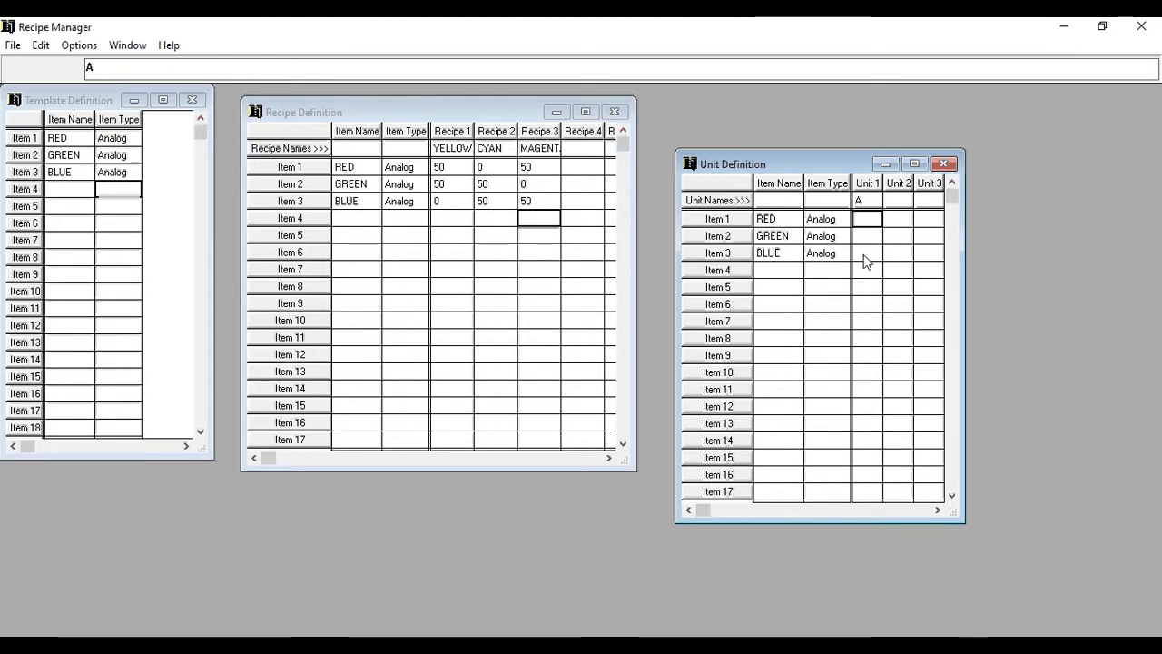
# Assign tagnames R, G and B to the RED, GREEN and BLUE items of unit A.
pyautogui.write('R')
pyautogui.press('Return')
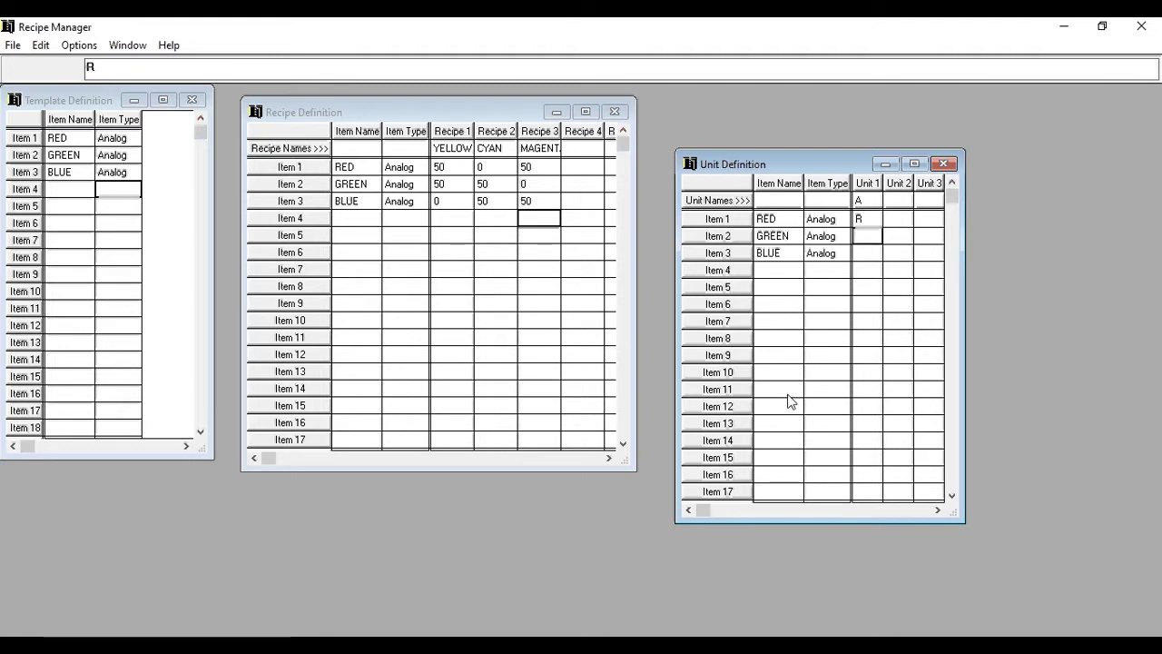
pyautogui.write('G')
pyautogui.press('Return')
pyautogui.write('B')
pyautogui.press('Return')
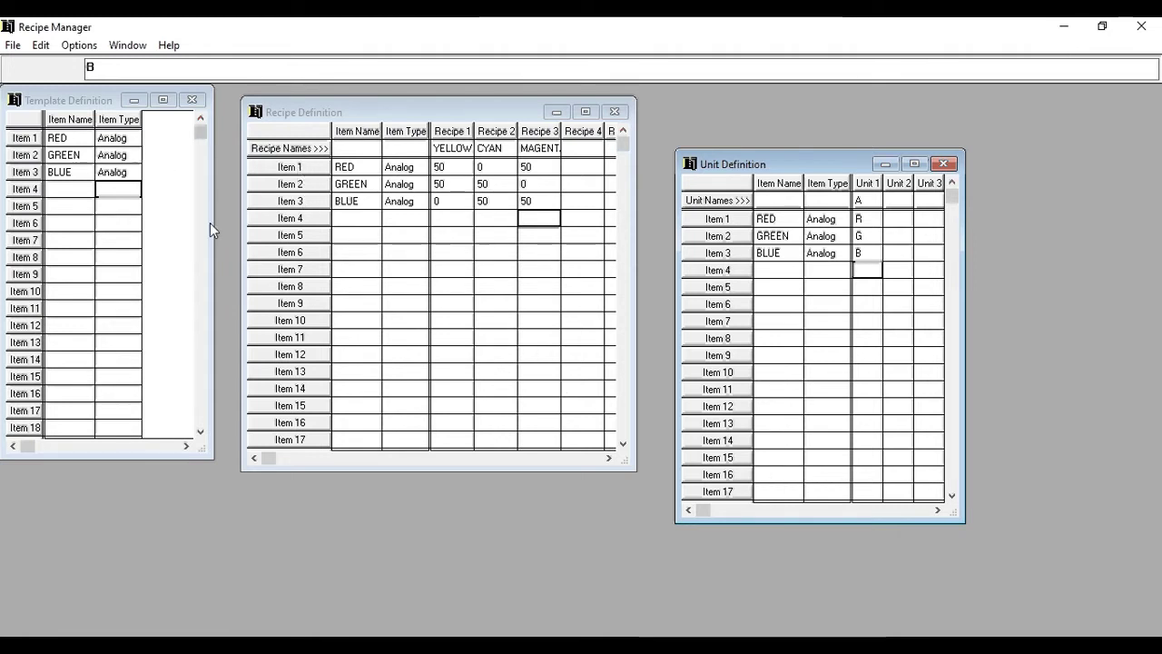
# Save the recipe template as ColorMix in the Documents folder and close Recipe Manager.
pyautogui.doubleClick(799, 29)
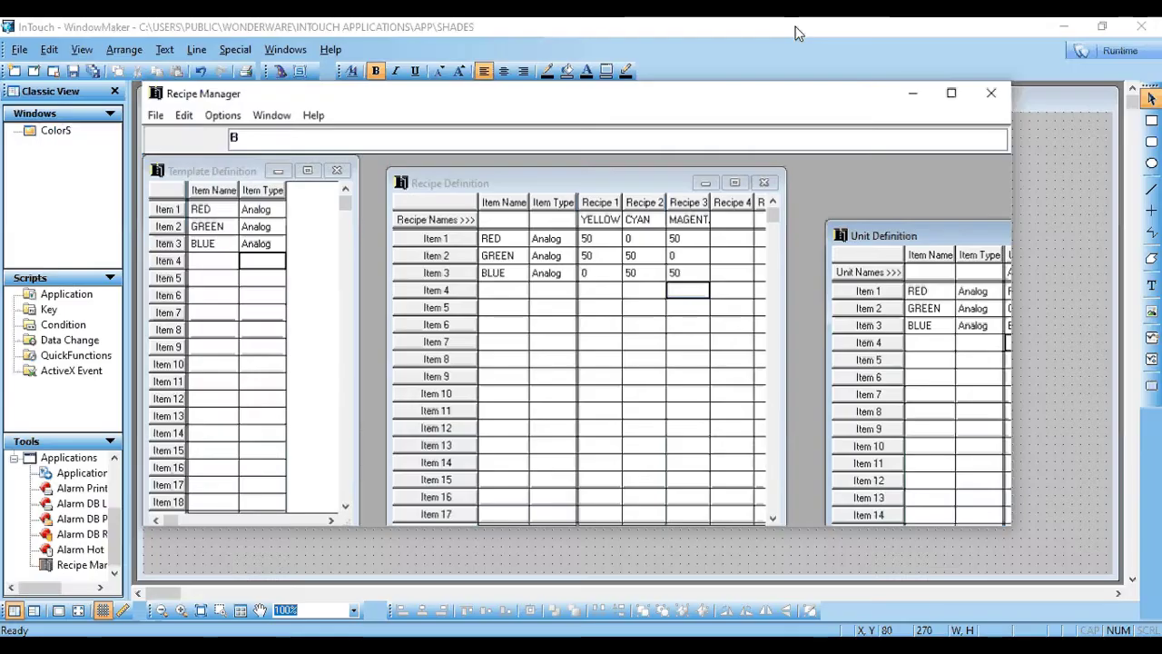
pyautogui.click(168, 121)
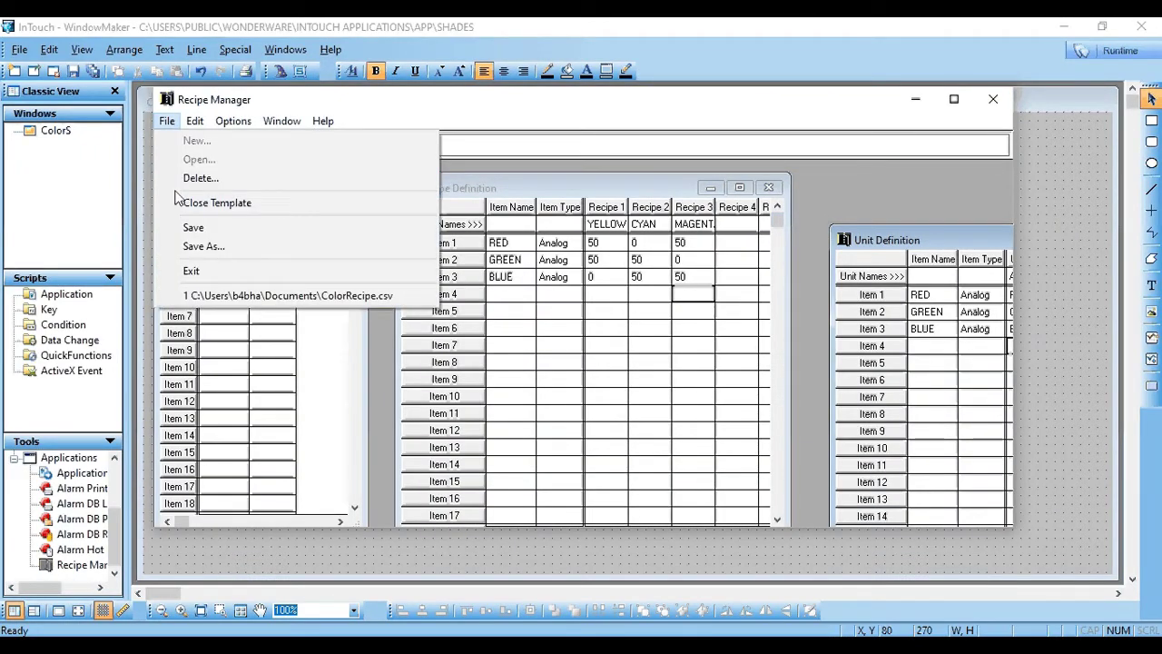
pyautogui.click(205, 228)
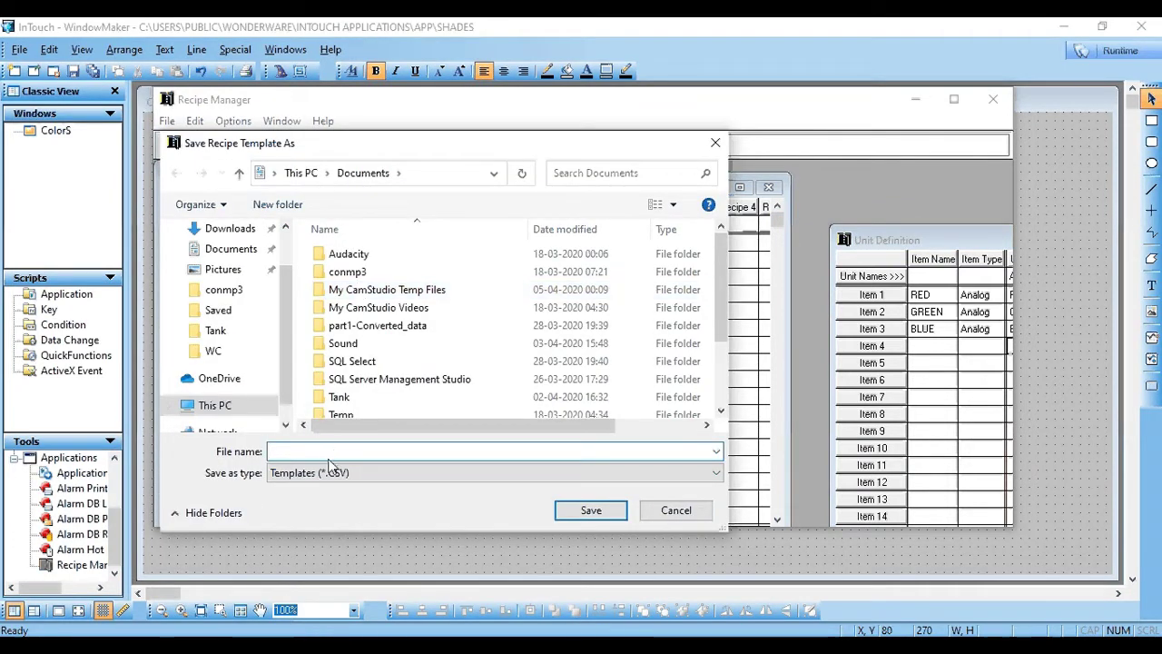
pyautogui.write('Color')
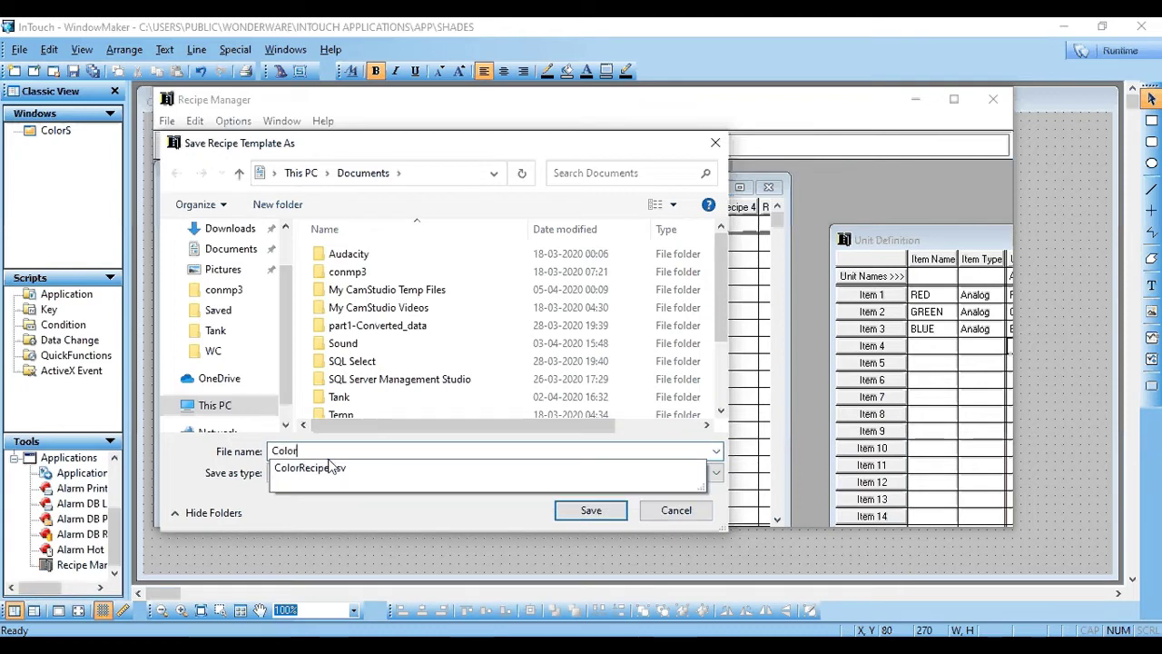
pyautogui.write('Mix')
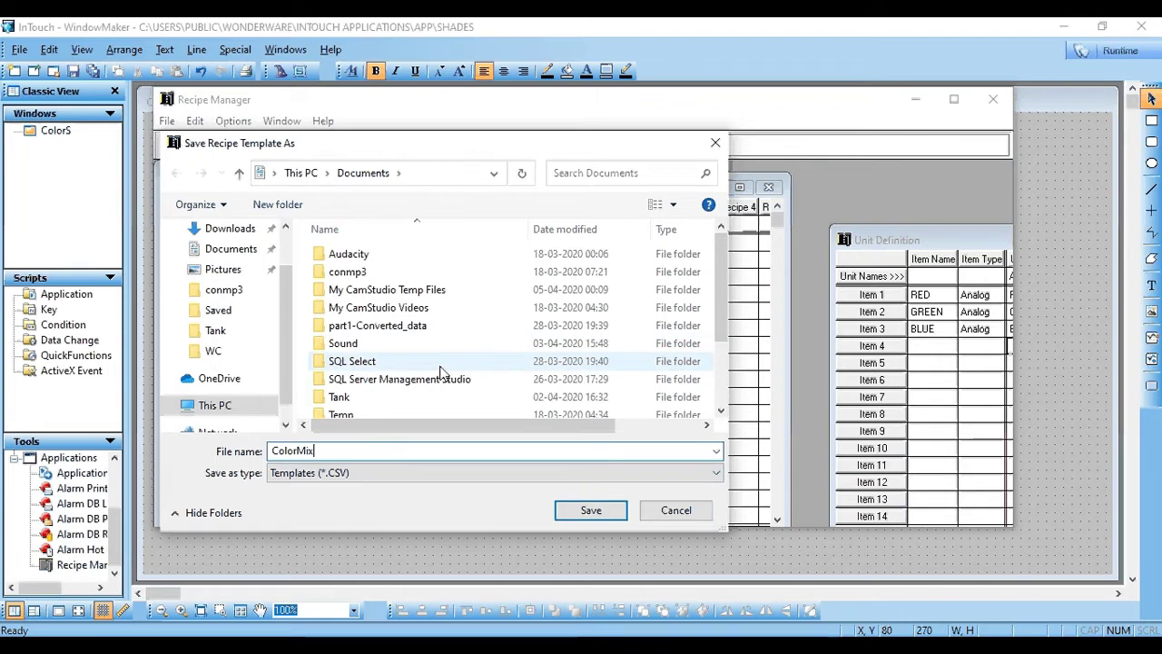
pyautogui.click(591, 510)
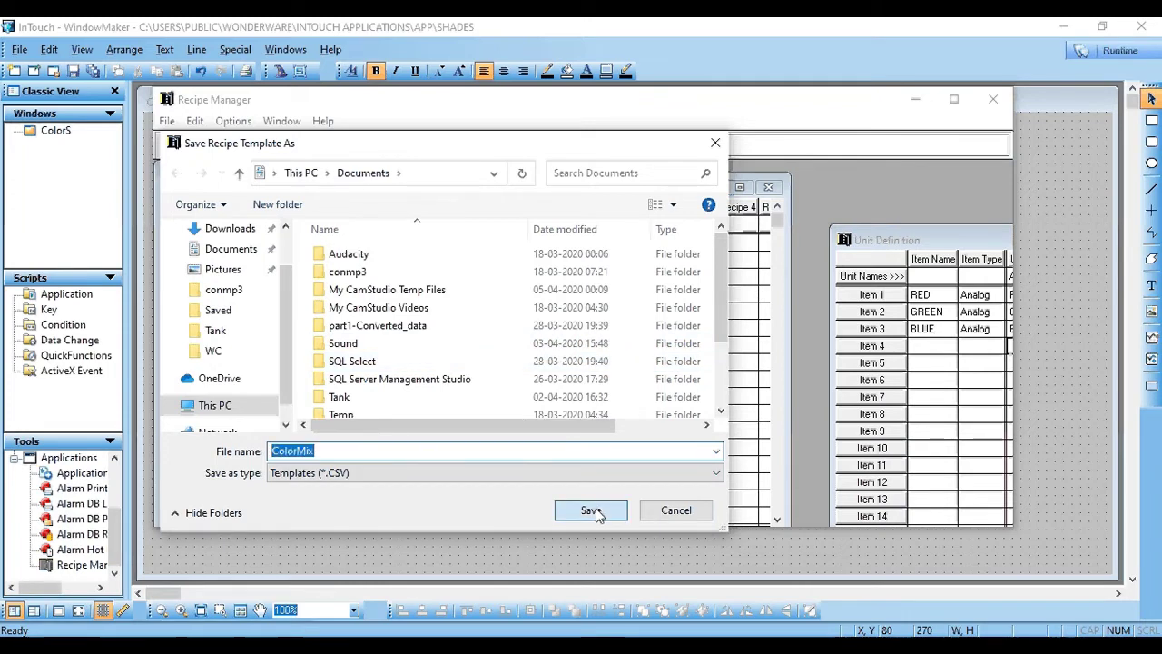
pyautogui.click(991, 101)
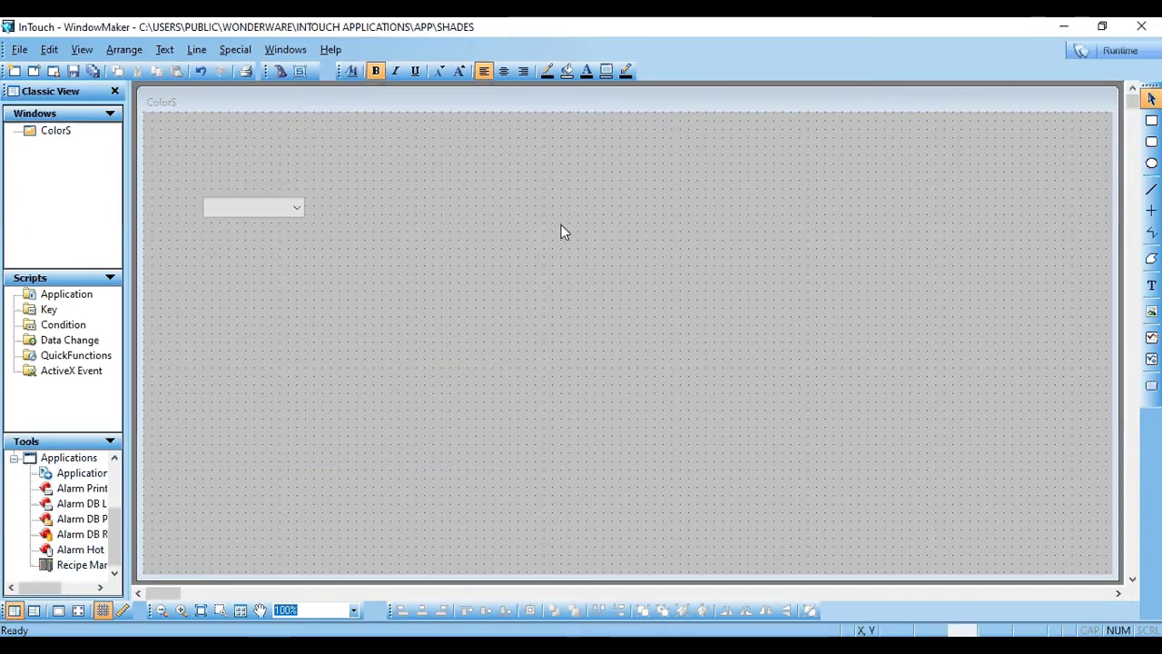
# Place a "#" text object in the ColorS window, right of the combo box, and enlarge it to about 30 by 28.
pyautogui.click(1152, 289)
pyautogui.click(526, 175)
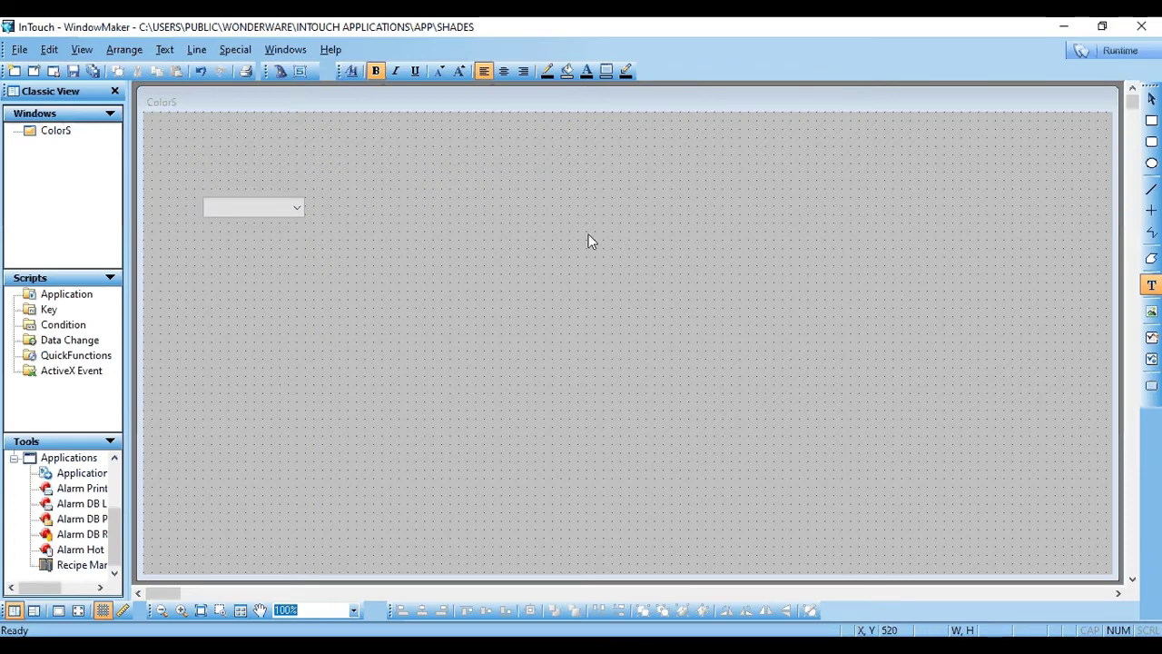
pyautogui.write('#')
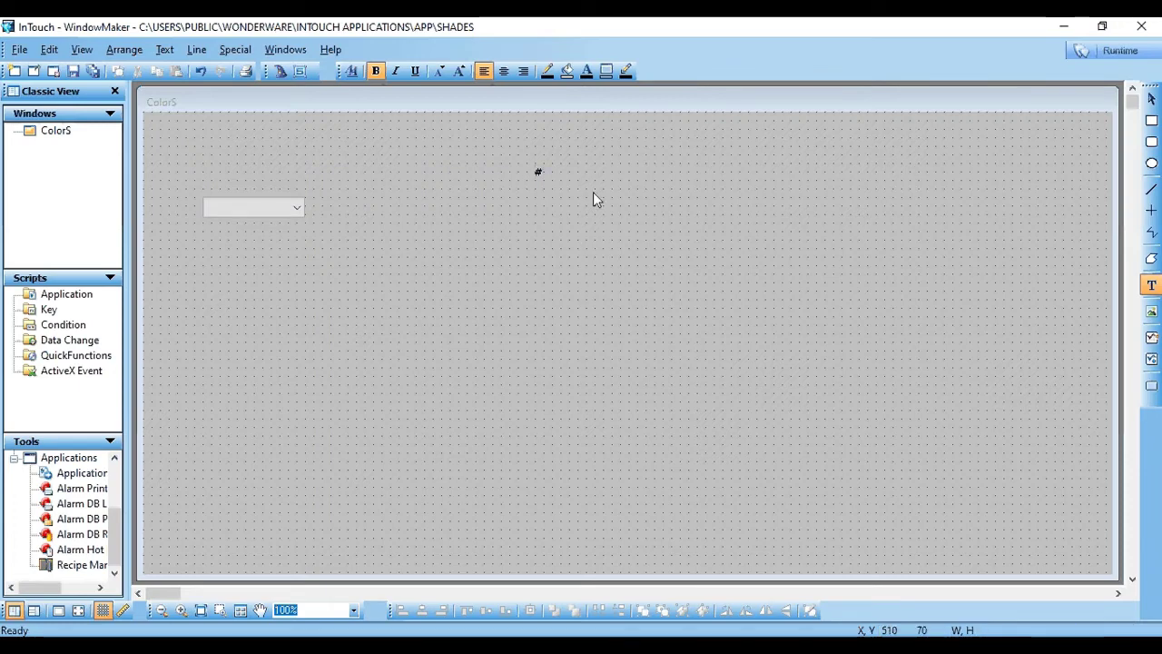
pyautogui.click(543, 174)
pyautogui.moveTo(546, 172); pyautogui.dragTo(548, 182)
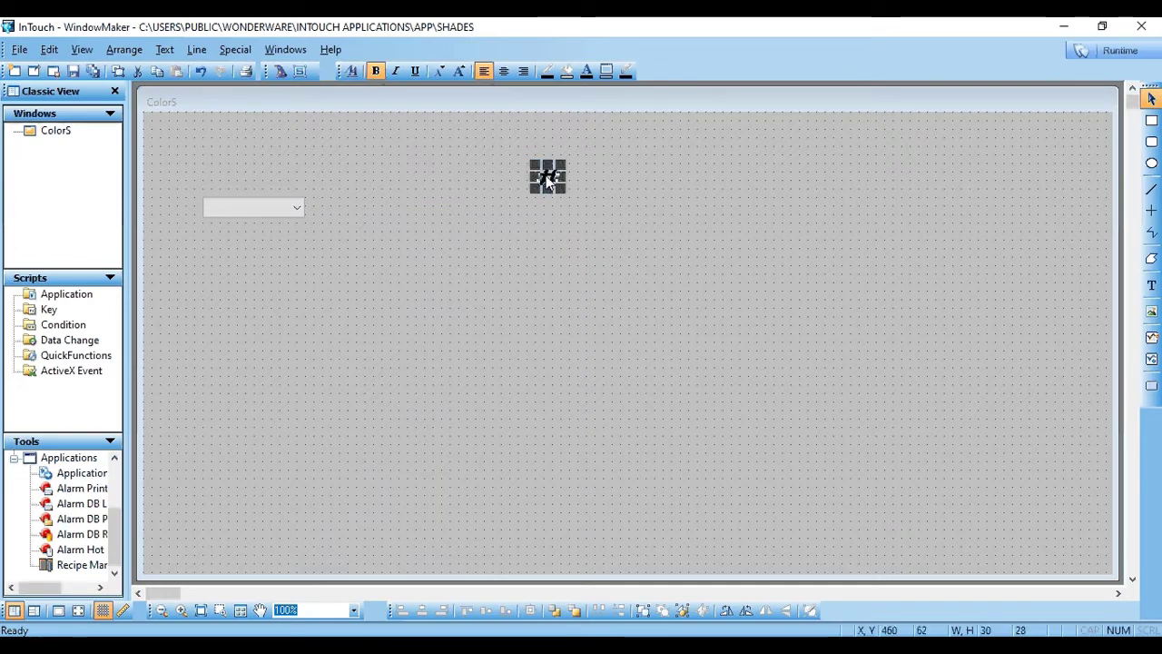
# Give the "#" text an analog value display with expression R, and define R as a Memory Real tag.
pyautogui.doubleClick(549, 180)
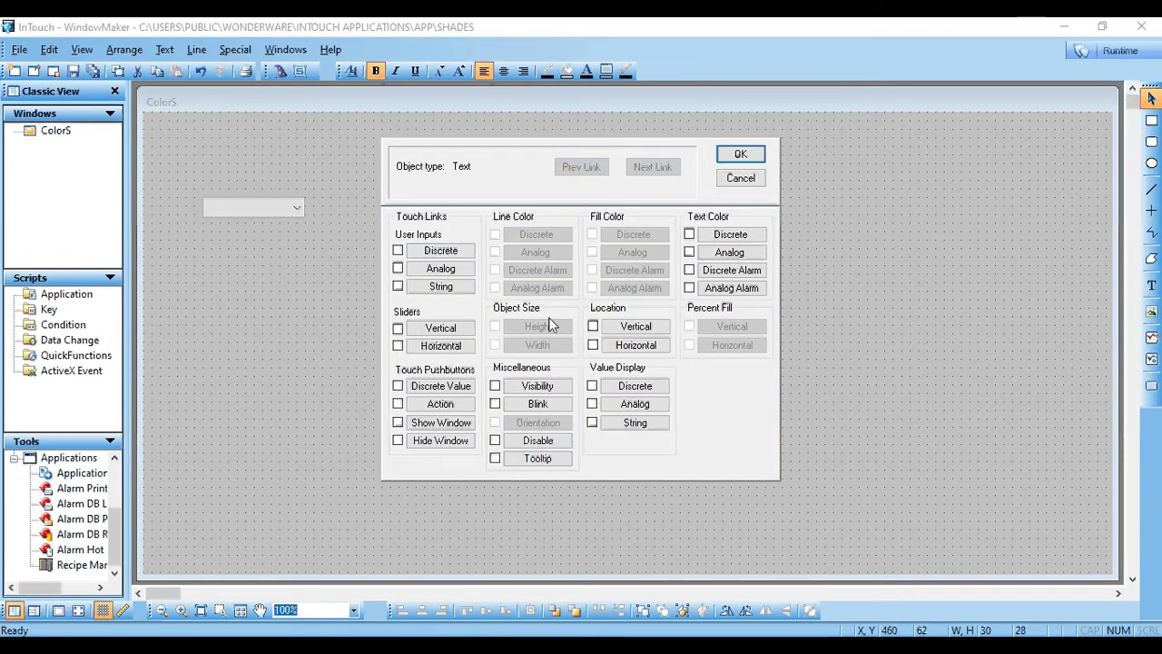
pyautogui.click(593, 405)
pyautogui.click(593, 406)
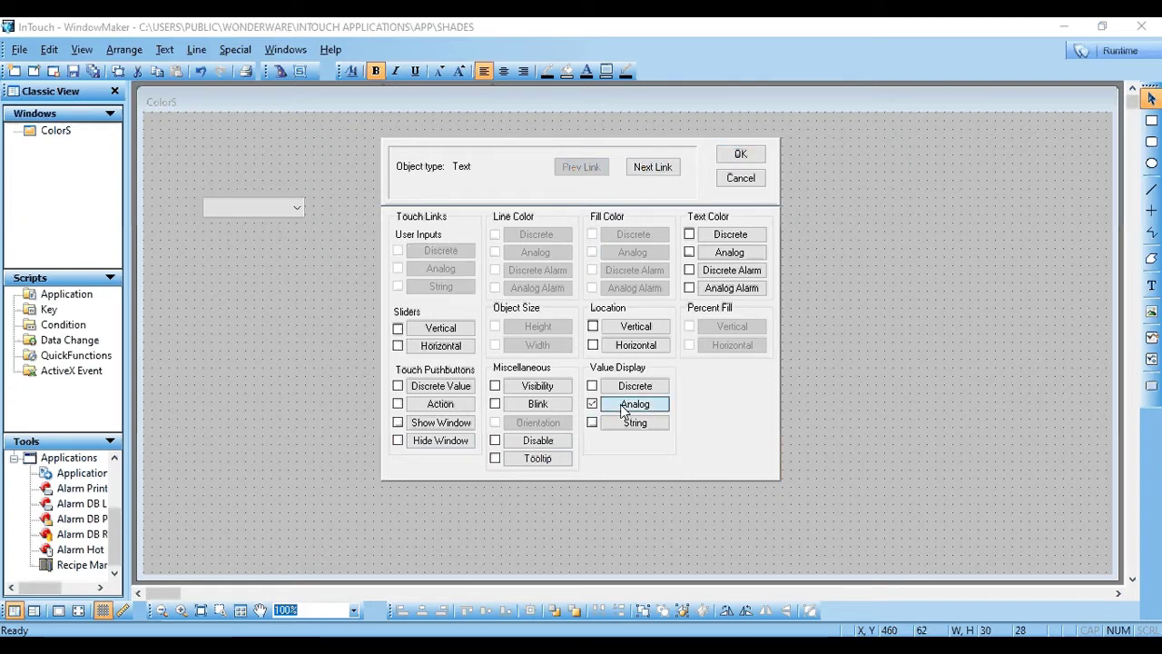
pyautogui.write('R')
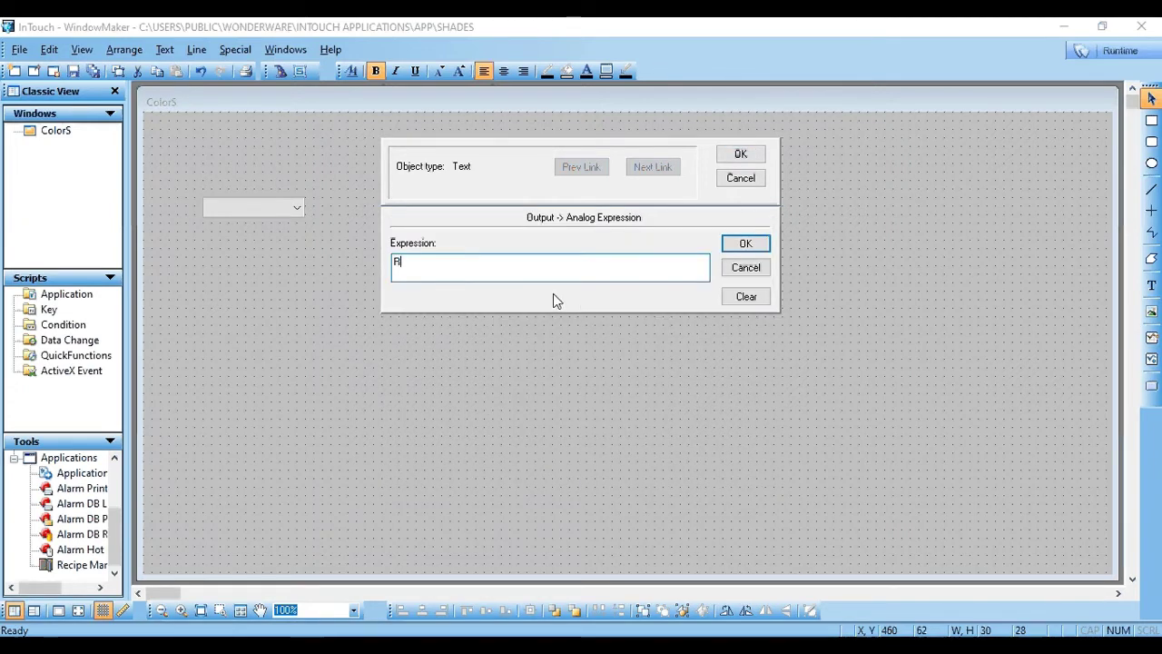
pyautogui.click(743, 158)
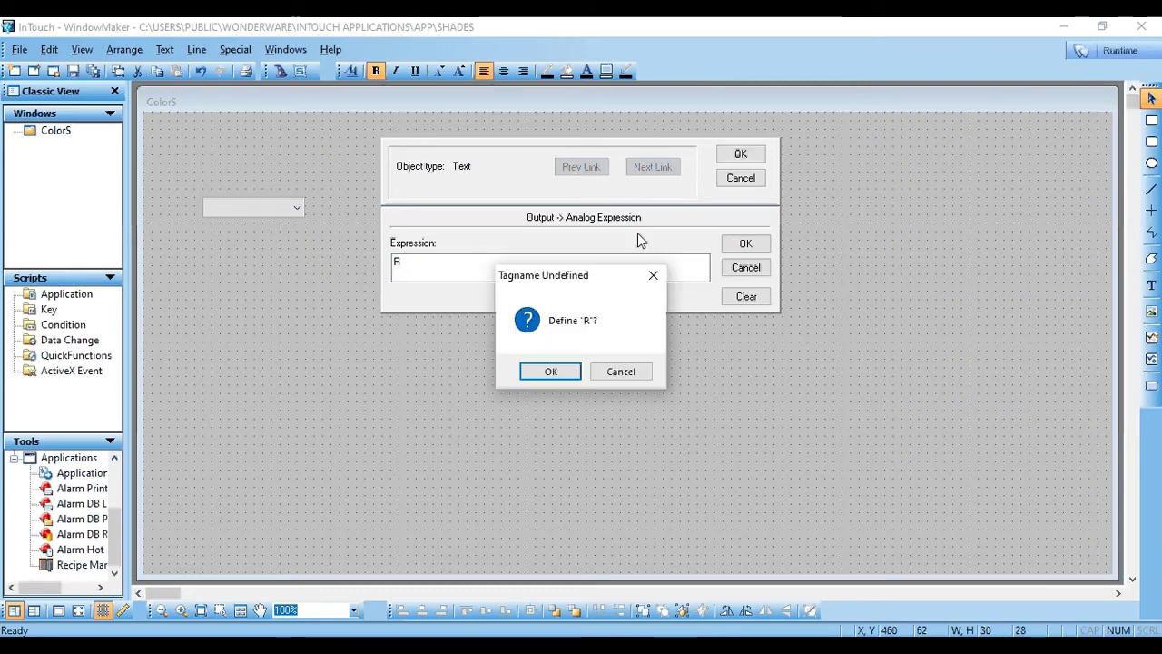
pyautogui.click(553, 372)
pyautogui.click(483, 159)
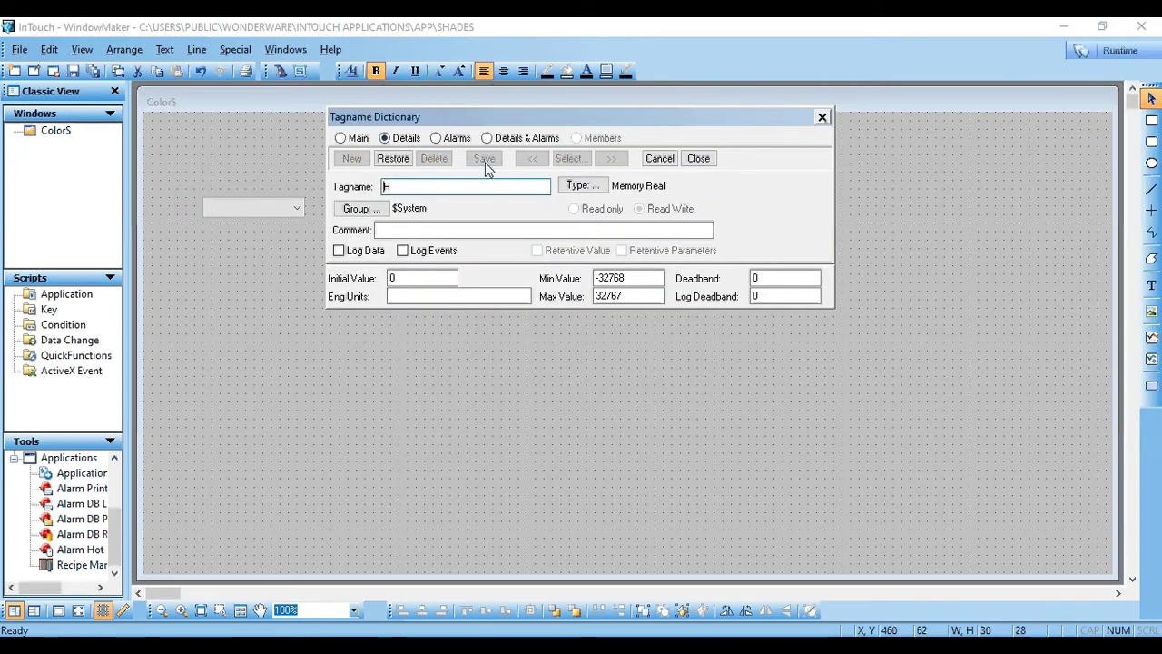
pyautogui.press('Escape')
pyautogui.press('Return')
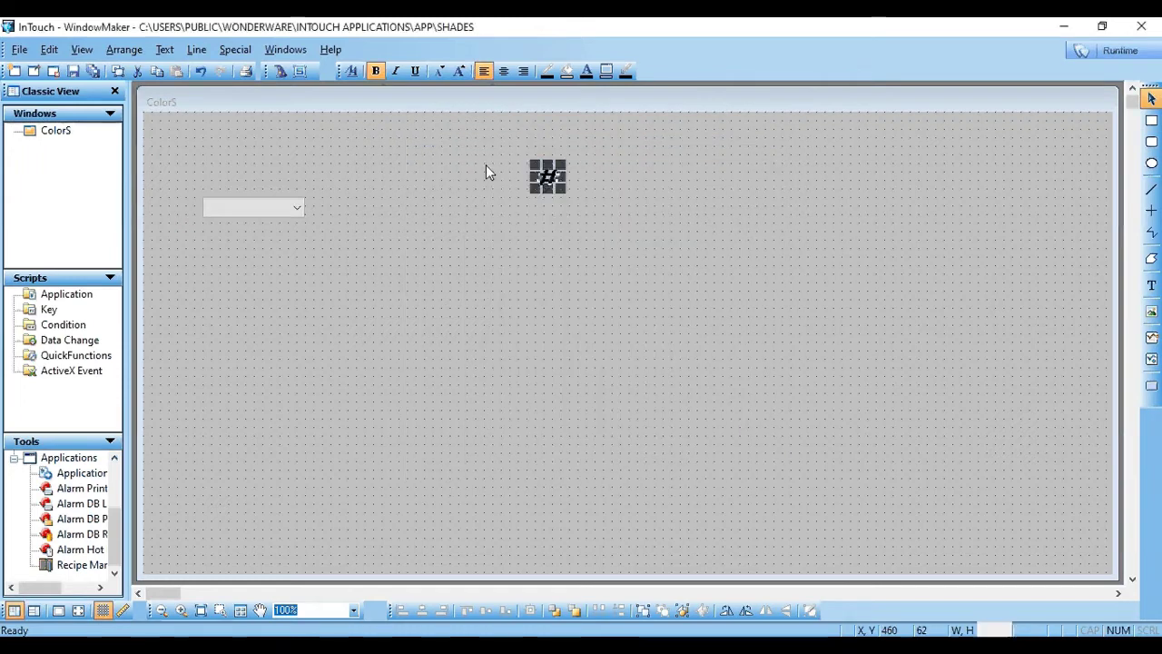
pyautogui.click(863, 252)
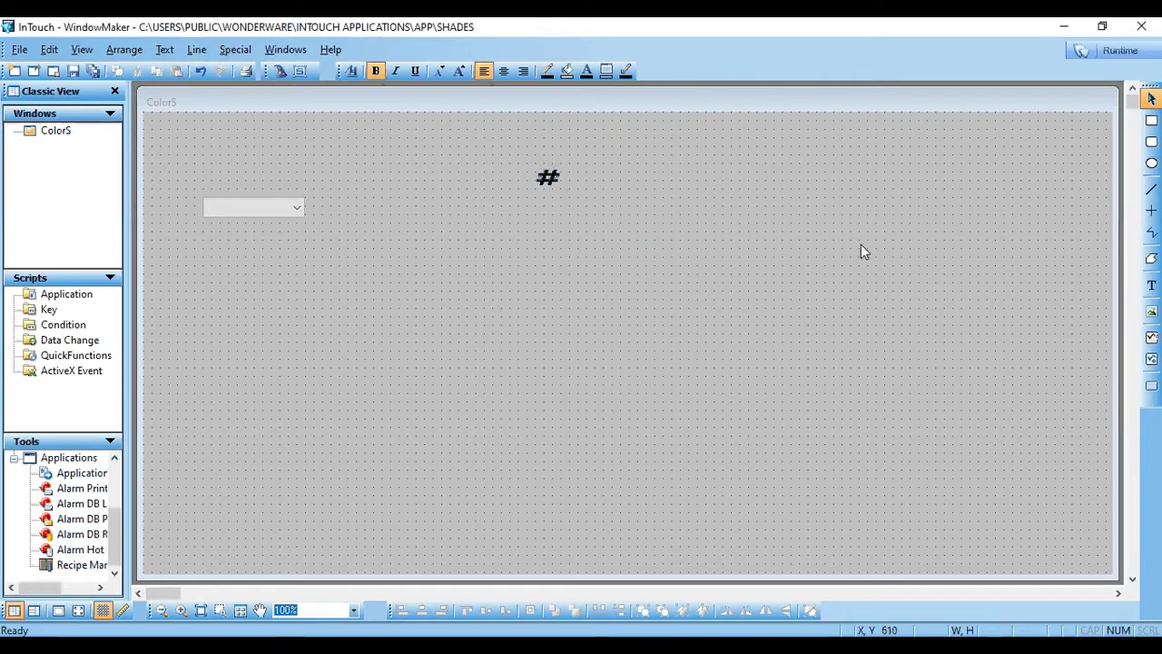
pyautogui.click(1152, 286)
pyautogui.click(682, 180)
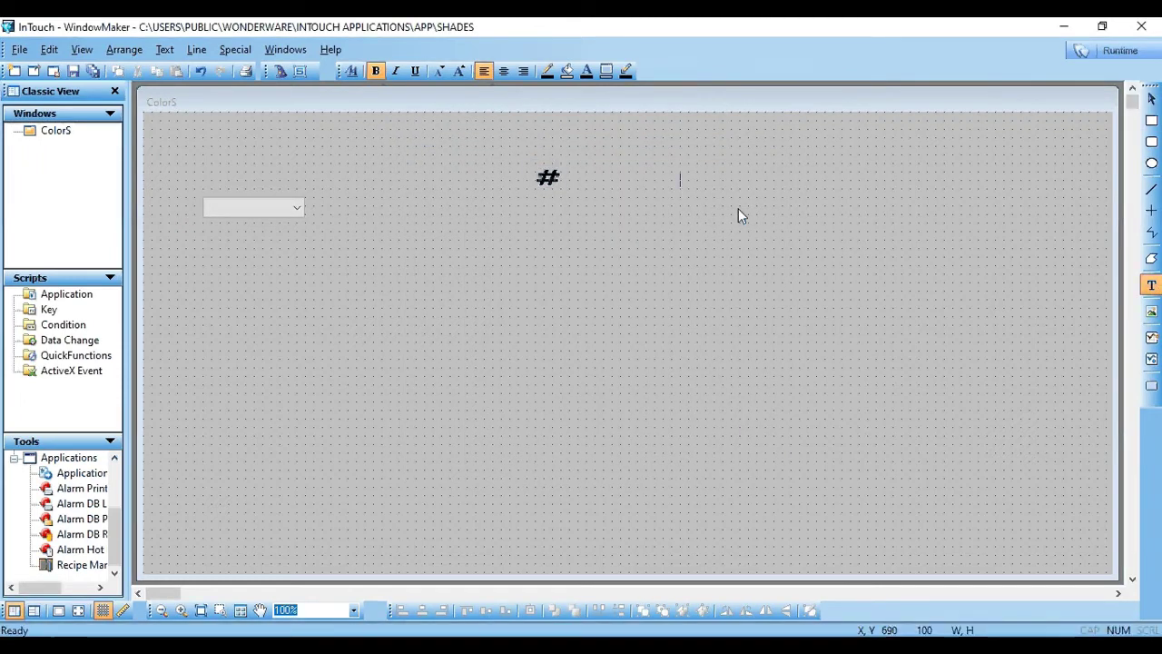
pyautogui.press('Escape')
# Duplicate the "#" text object and place the copy to the right of the original.
pyautogui.click(549, 178)
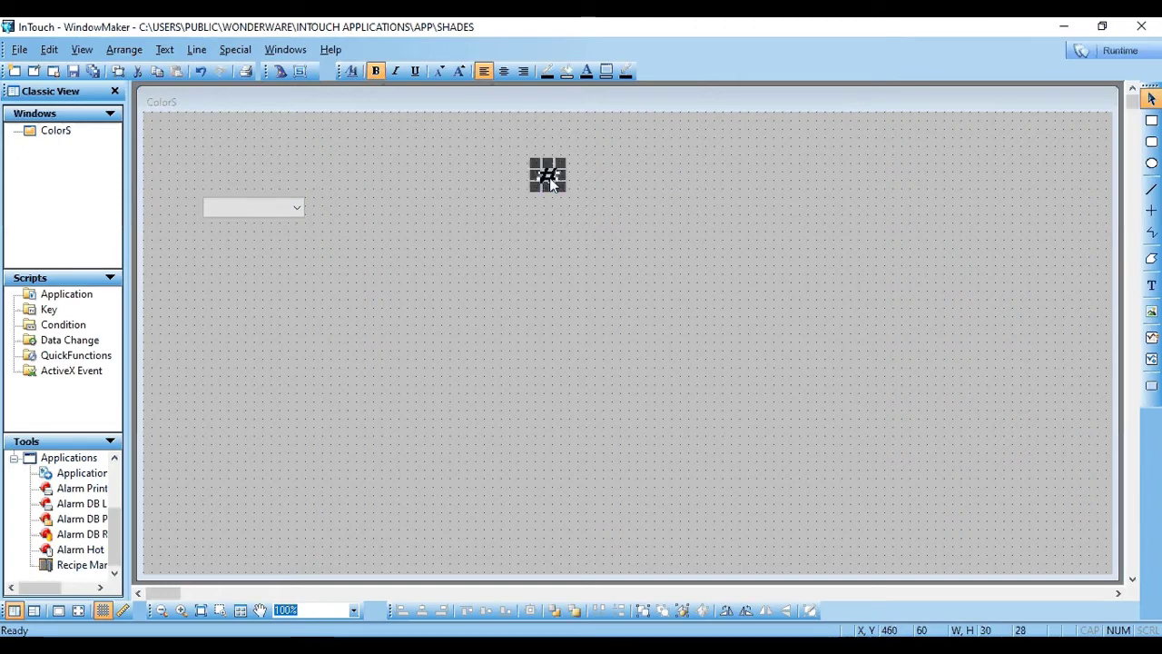
pyautogui.moveTo(654, 193); pyautogui.dragTo(630, 176)
pyautogui.click(633, 182)
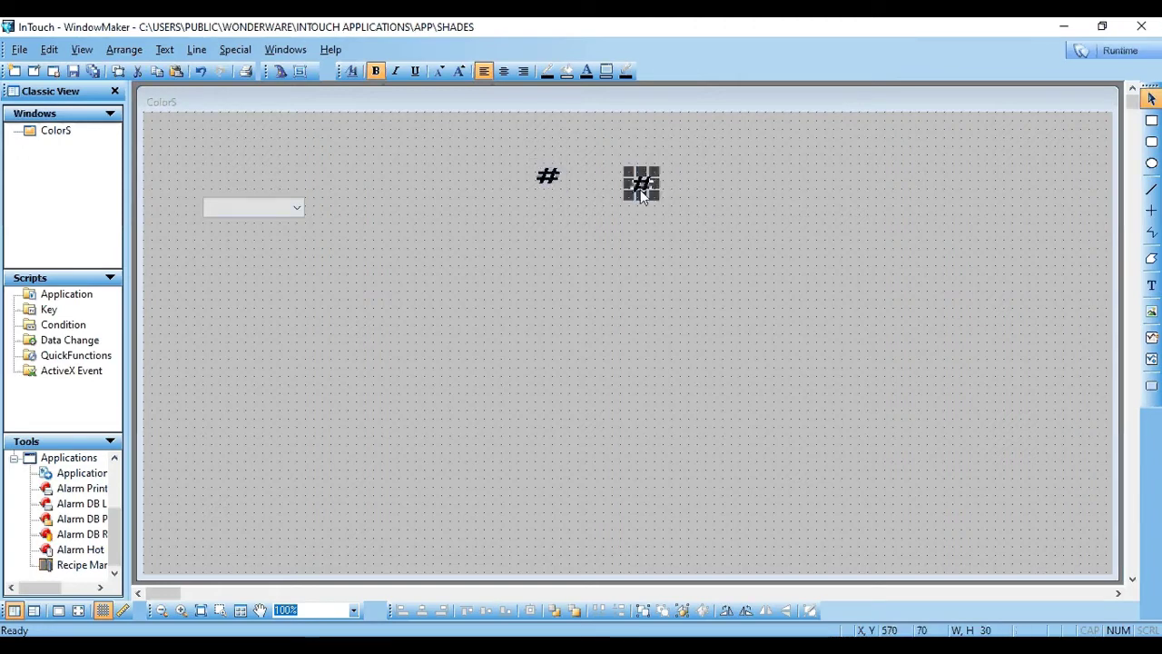
# Change the second "#" text's analog value display expression to G and define the tag G.
pyautogui.doubleClick(640, 187)
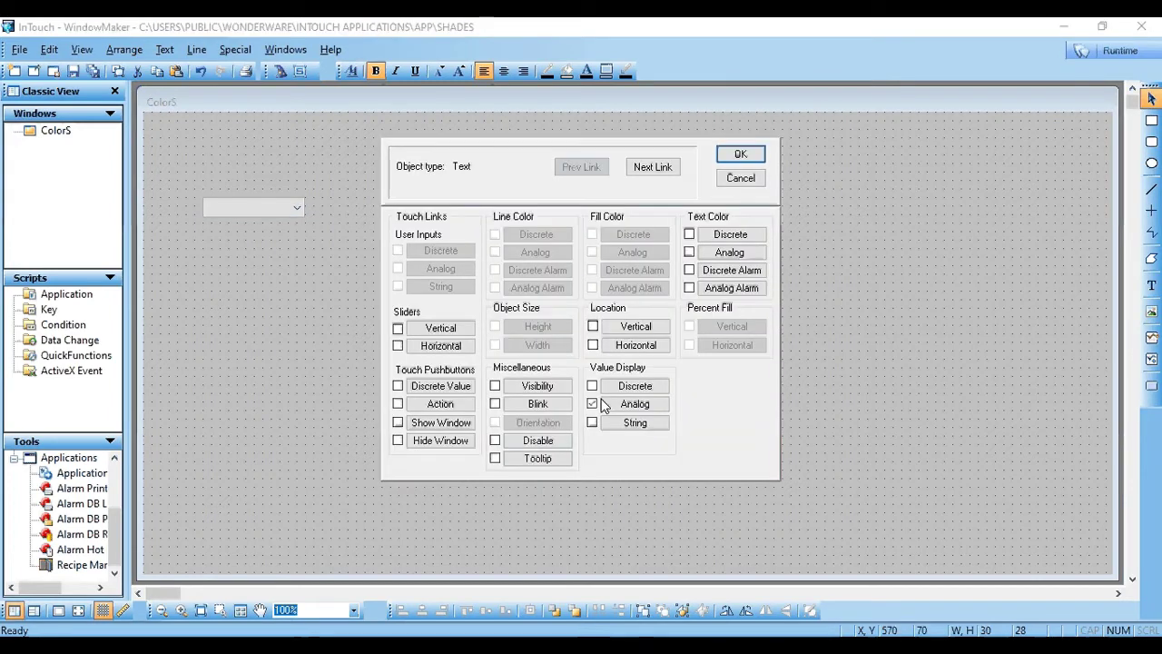
pyautogui.click(600, 407)
pyautogui.write('R')
pyautogui.moveTo(487, 271); pyautogui.dragTo(371, 262)
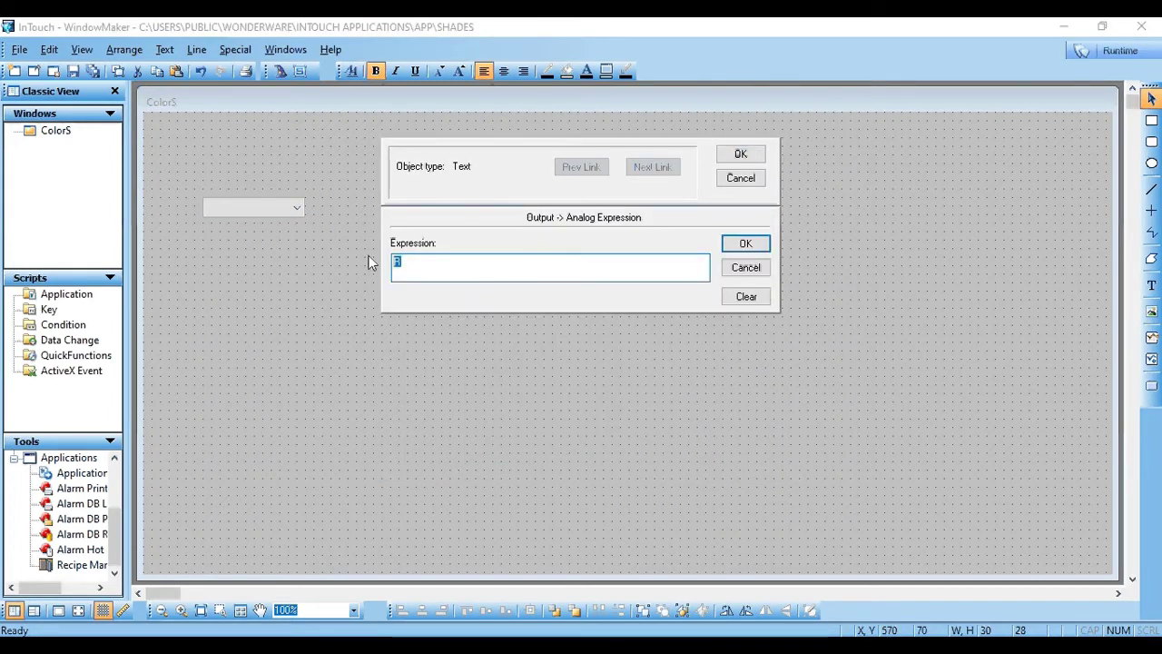
pyautogui.write('G')
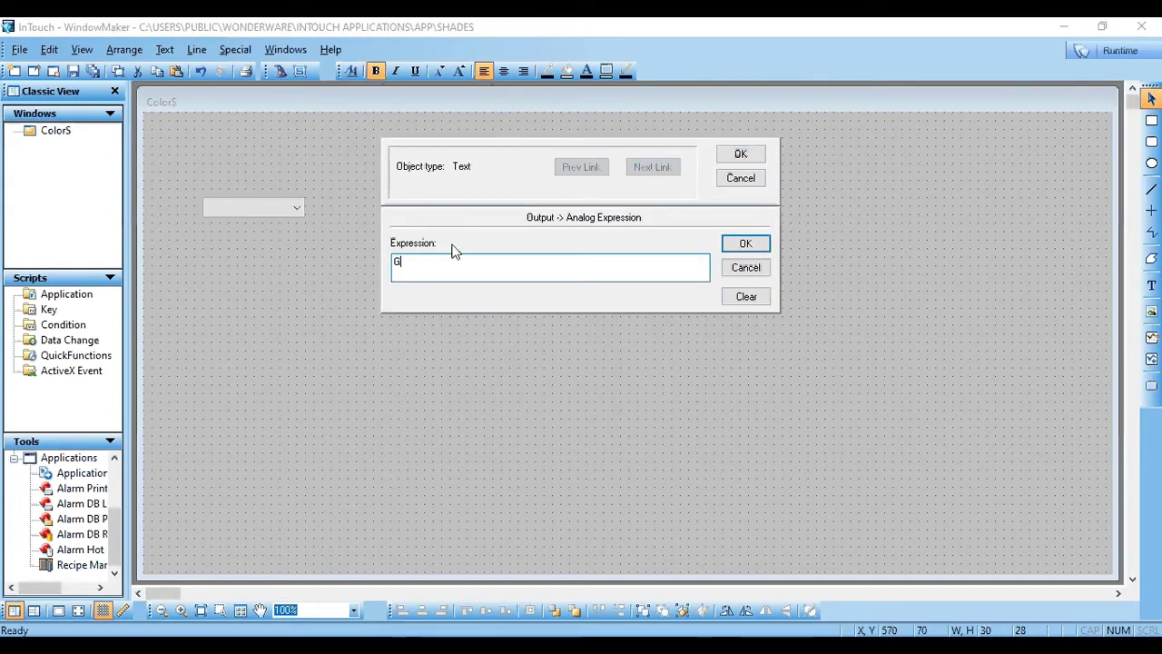
pyautogui.click(741, 153)
pyautogui.click(571, 370)
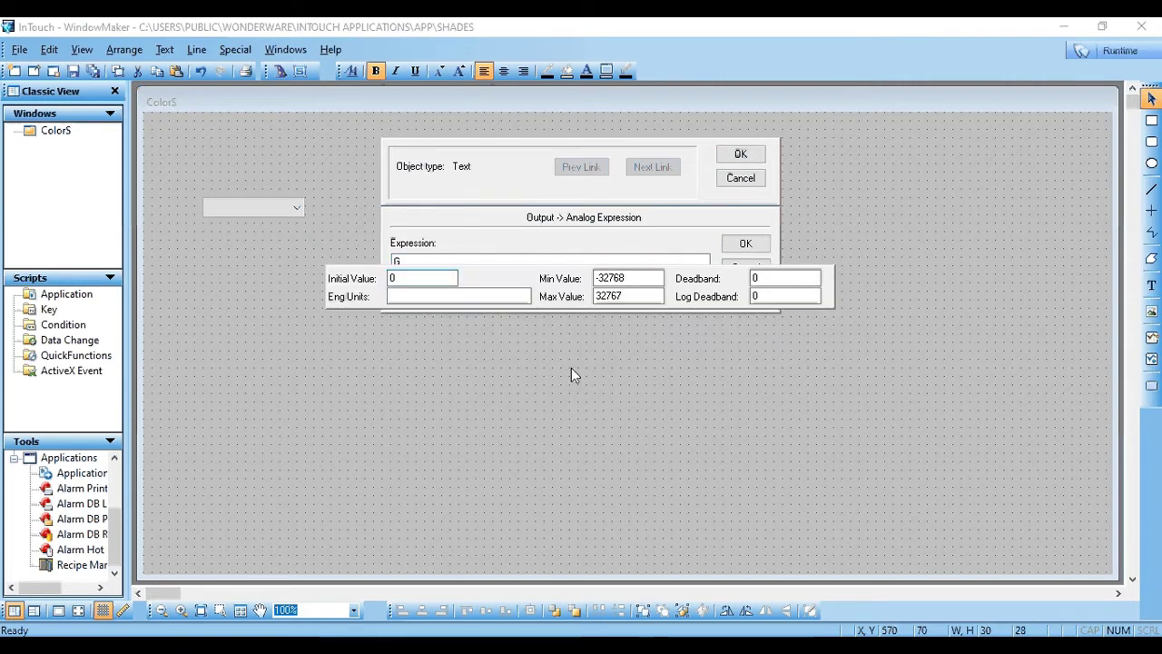
pyautogui.press('Return')
pyautogui.press('Return')
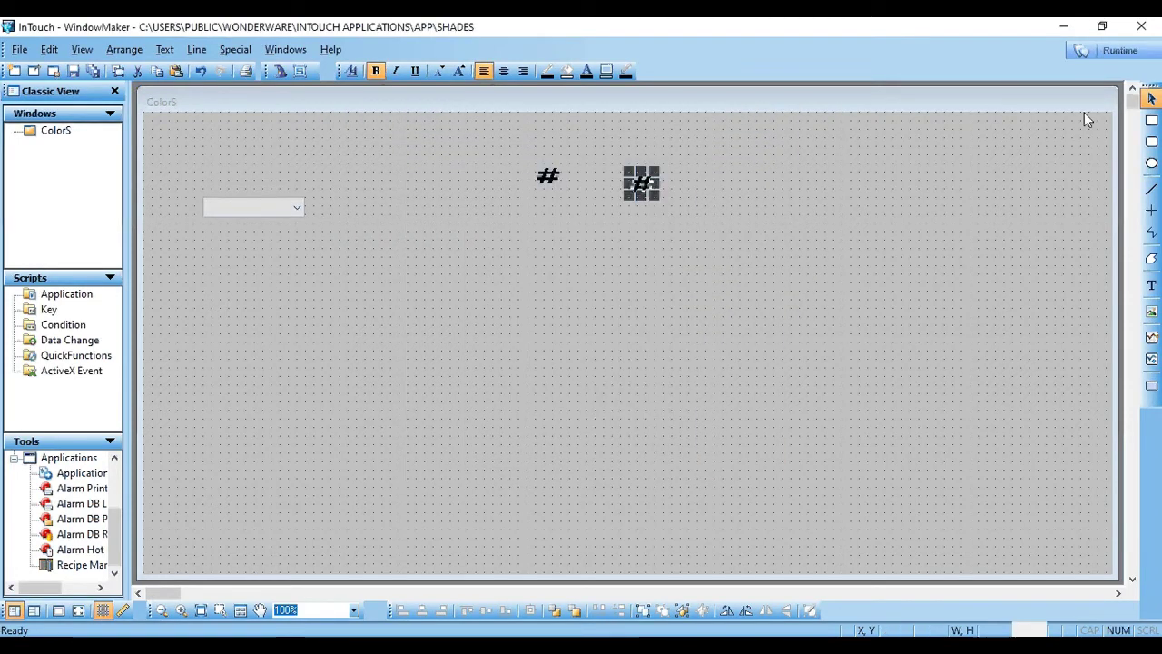
# Place a third "#" text copy beside the second, set its analog value display expression to B, and define B as a Memory Real tag.
pyautogui.hotkey('ctrl', 'v')
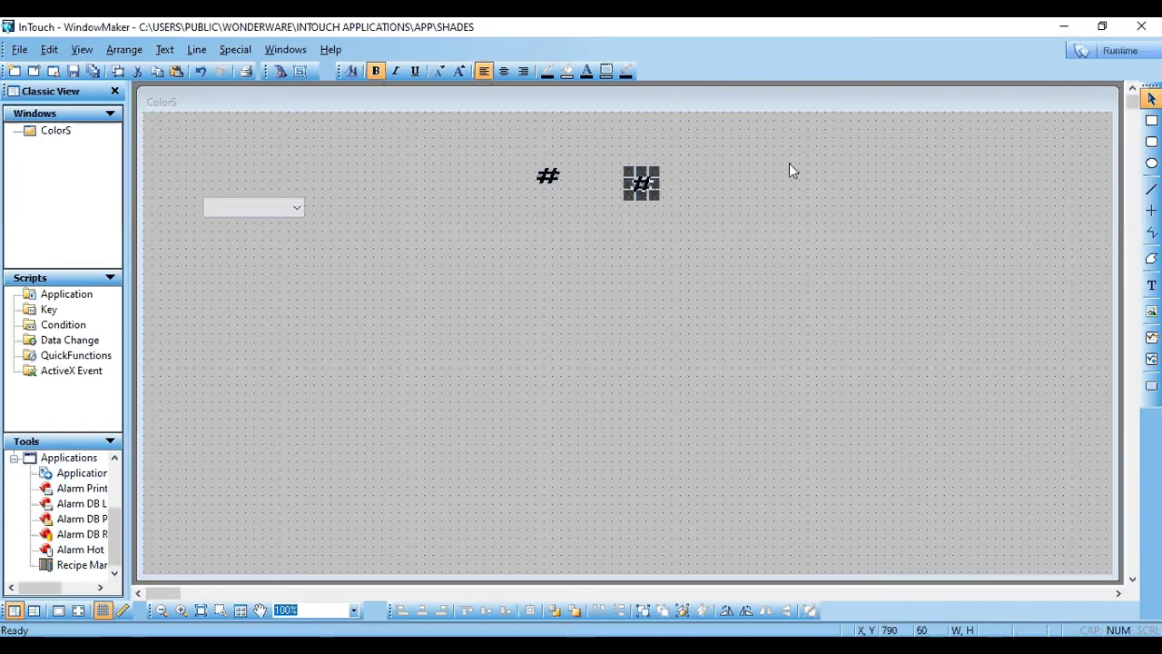
pyautogui.click(778, 176)
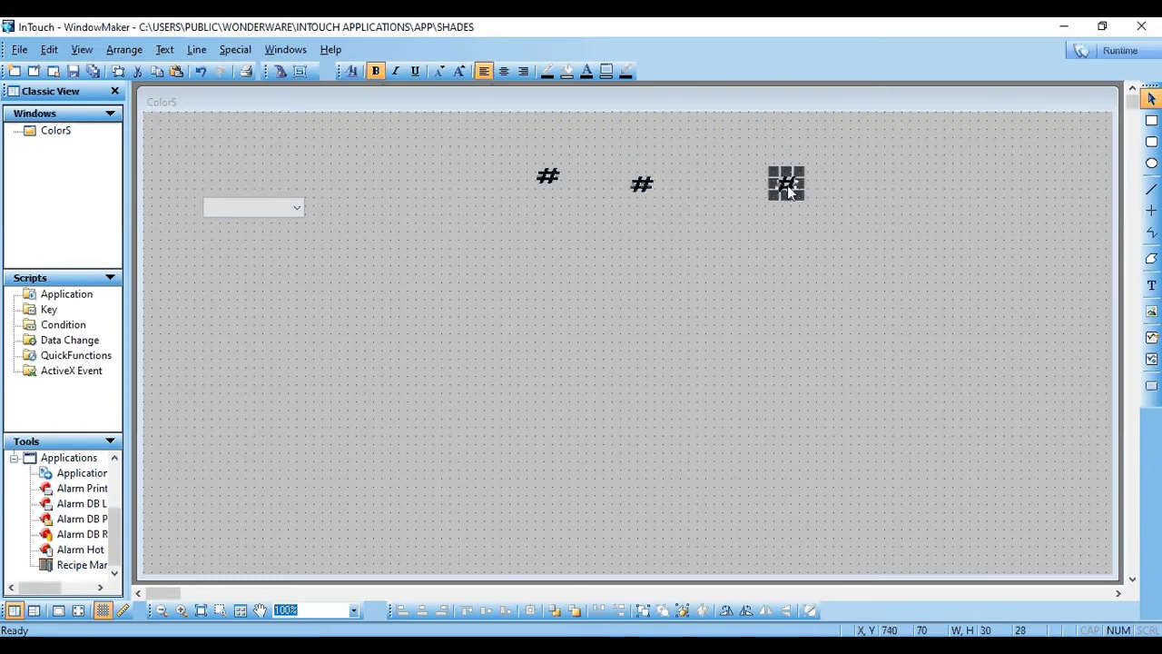
pyautogui.doubleClick(787, 185)
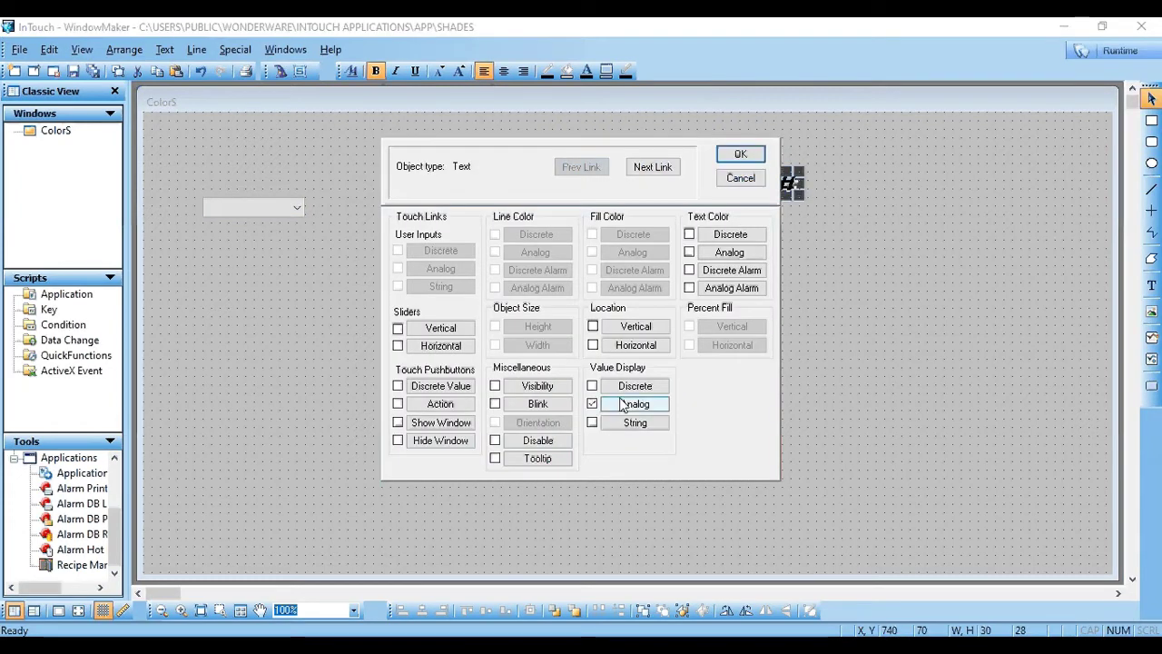
pyautogui.click(623, 406)
pyautogui.write('B')
pyautogui.click(743, 245)
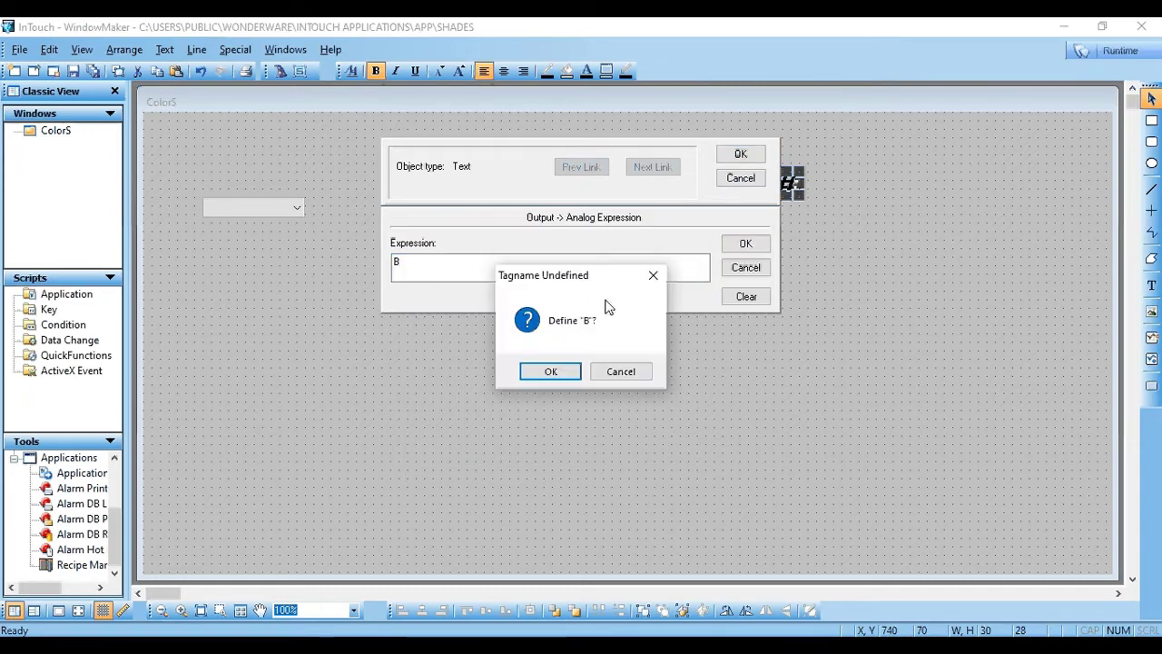
pyautogui.click(550, 371)
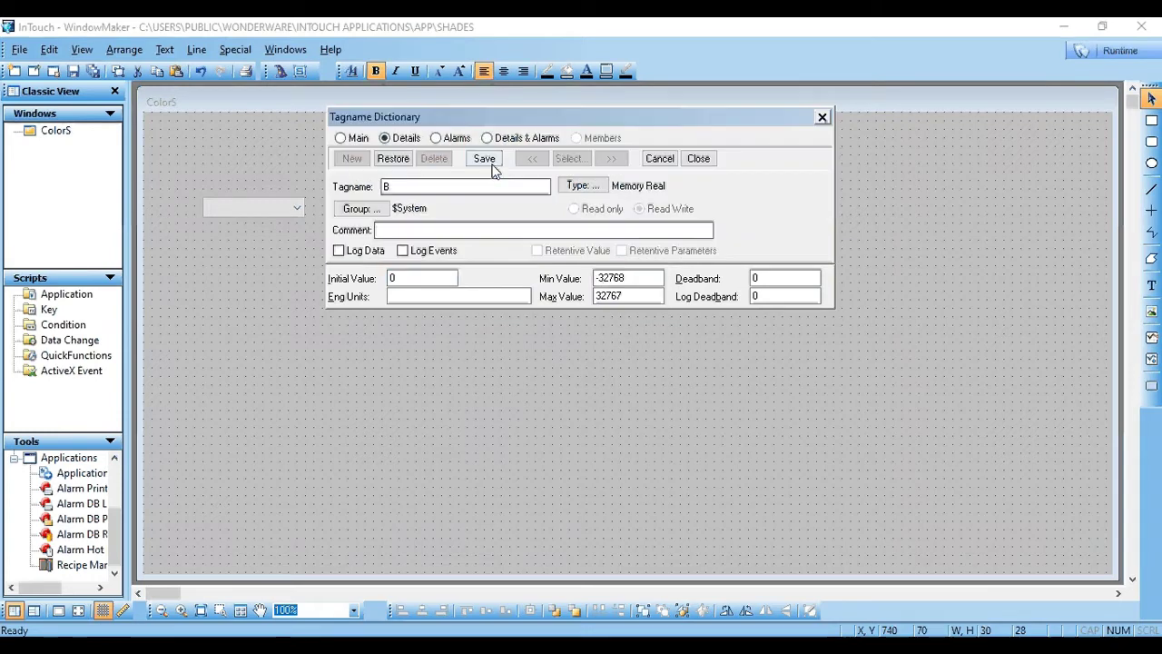
pyautogui.click(488, 161)
pyautogui.click(699, 159)
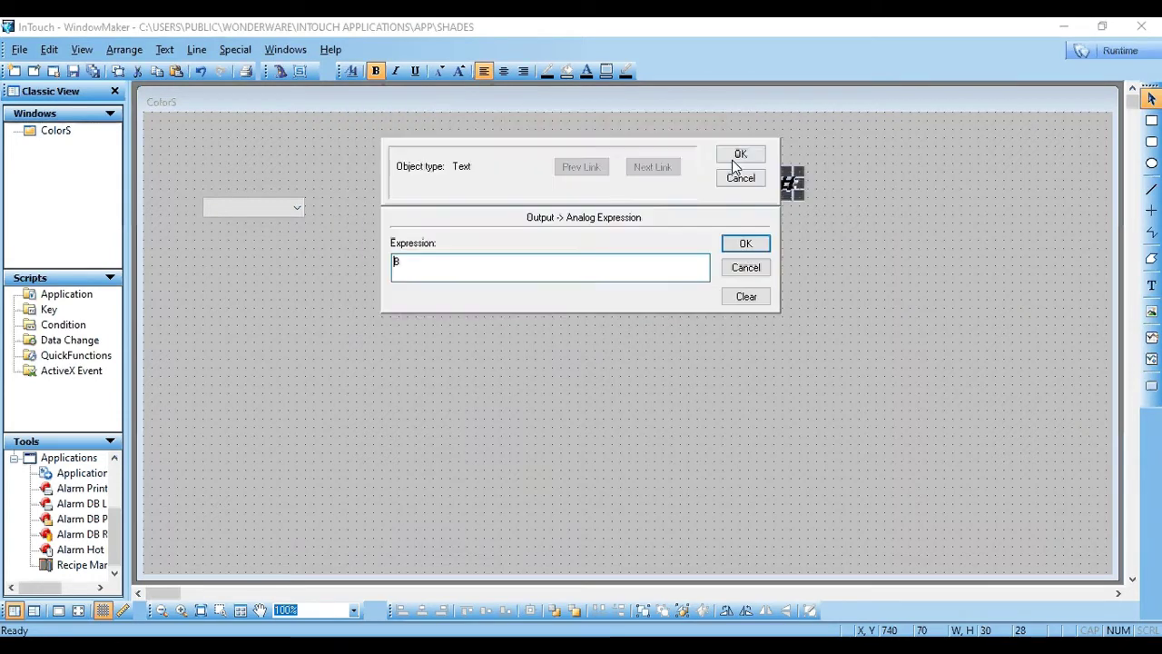
pyautogui.click(748, 242)
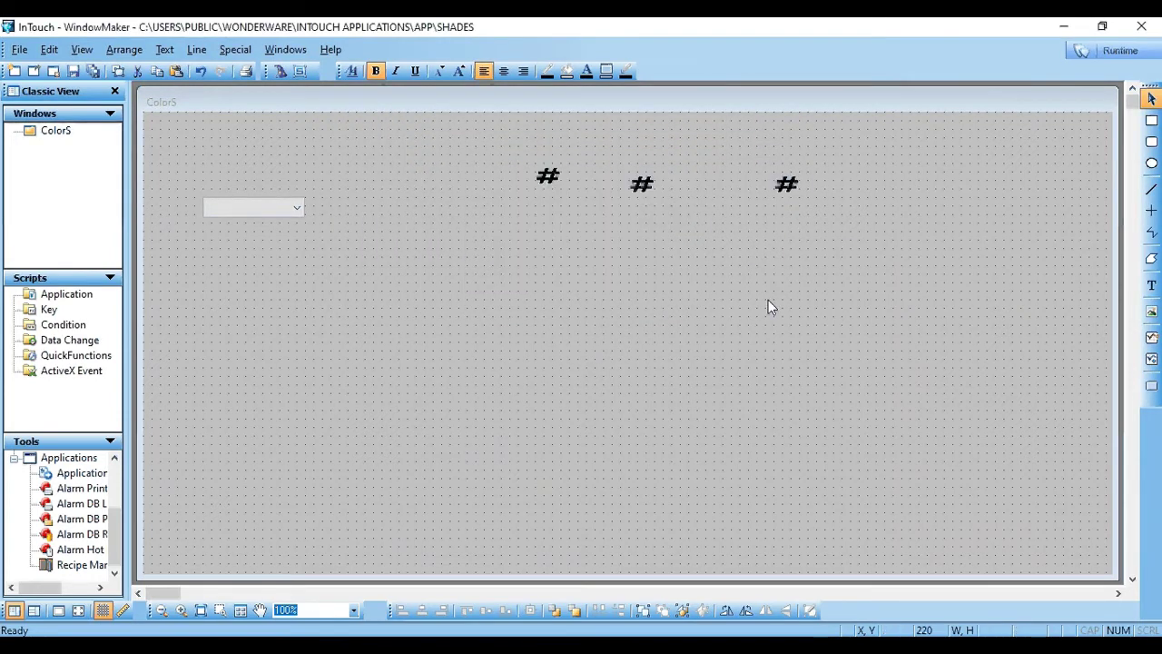
# Shift the middle "#" text about 40 units to the right and level the second and third "#" texts with the first.
pyautogui.click(636, 189)
pyautogui.press('Right')
pyautogui.press('Right')
pyautogui.press('Right')
pyautogui.press('Right')
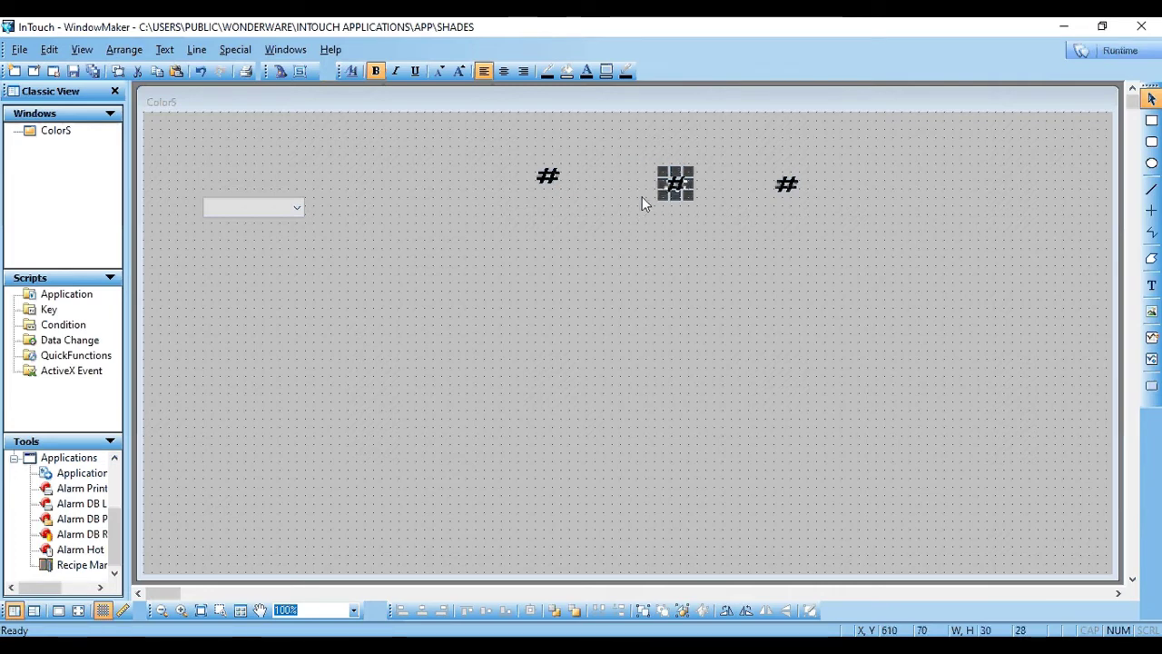
pyautogui.press('Up')
pyautogui.click(790, 186)
pyautogui.click(526, 319)
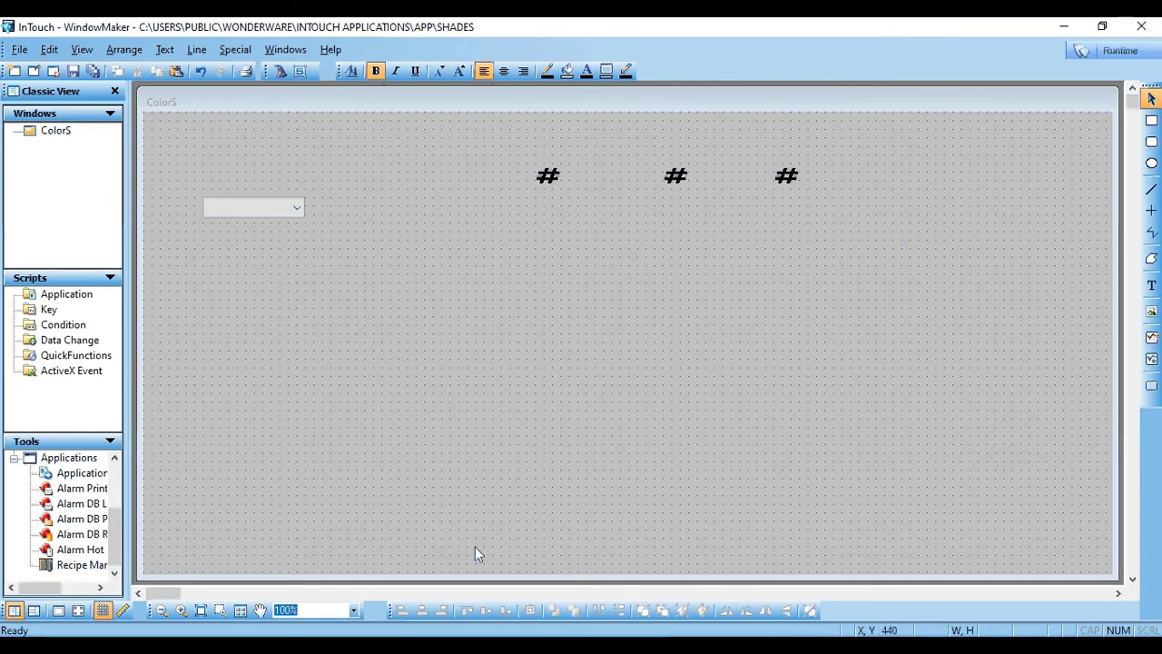
# Insert the wide white jar symbol from the Symbol Factory's Containers category below the "#" texts.
pyautogui.click(281, 71)
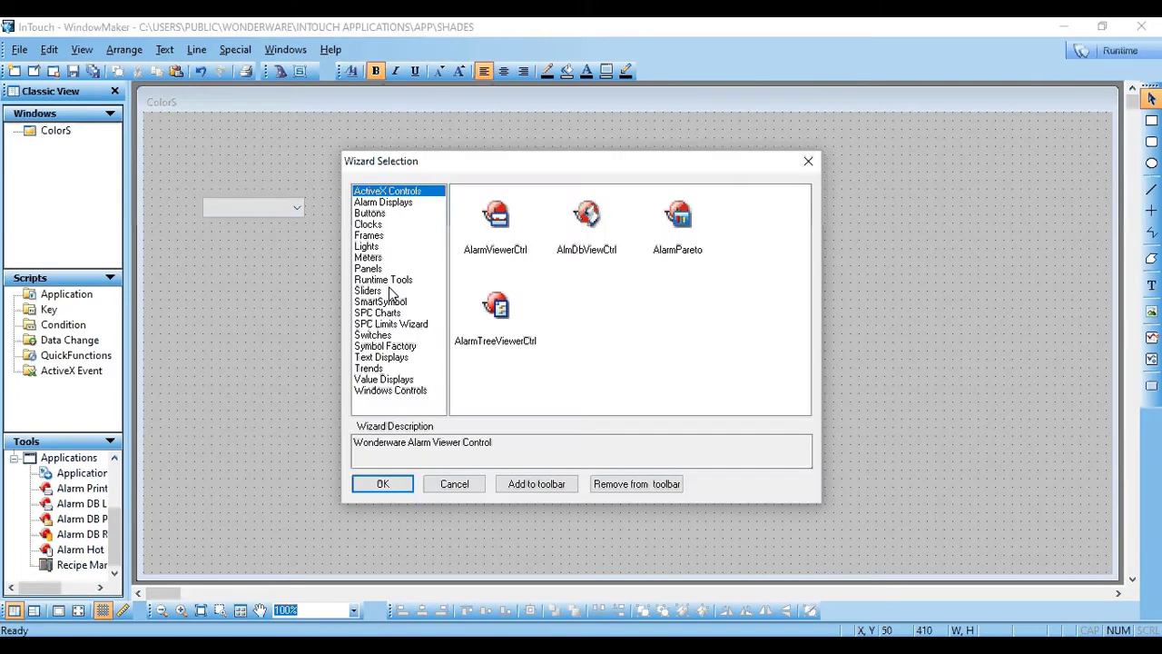
pyautogui.click(389, 348)
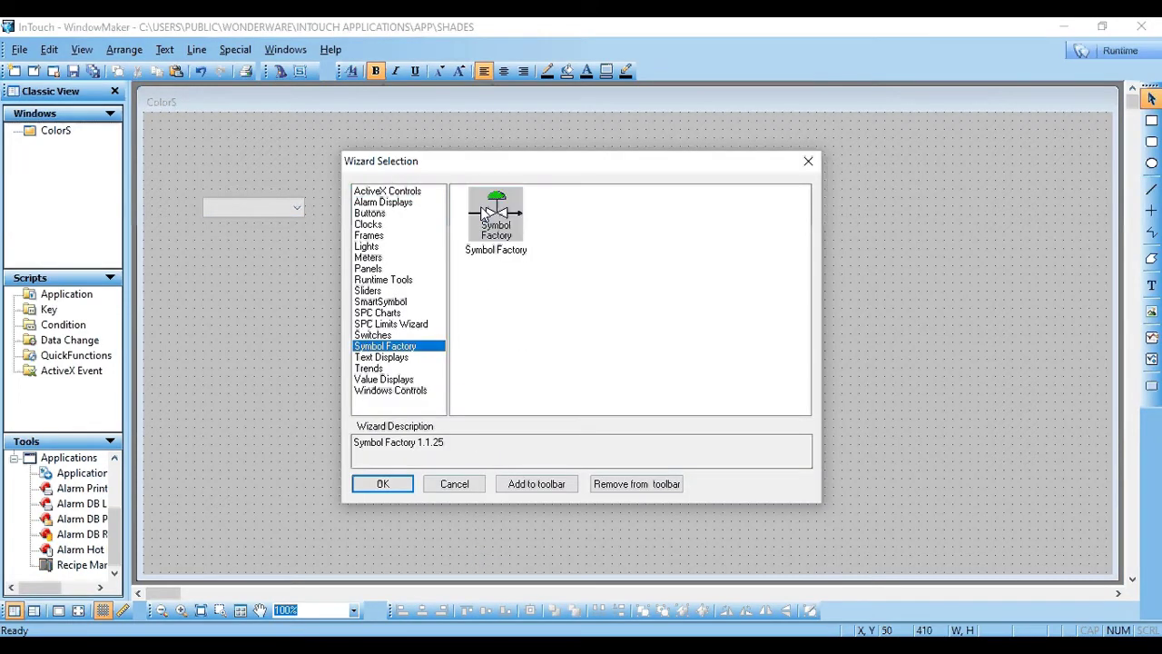
pyautogui.click(507, 217)
pyautogui.doubleClick(506, 217)
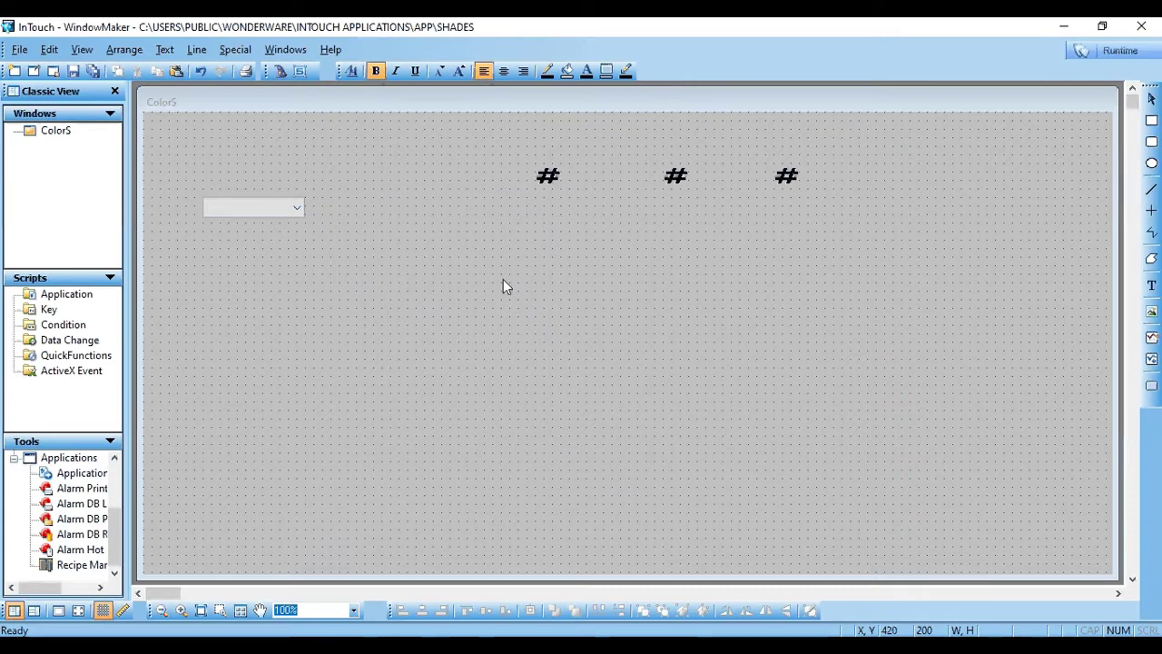
pyautogui.click(506, 286)
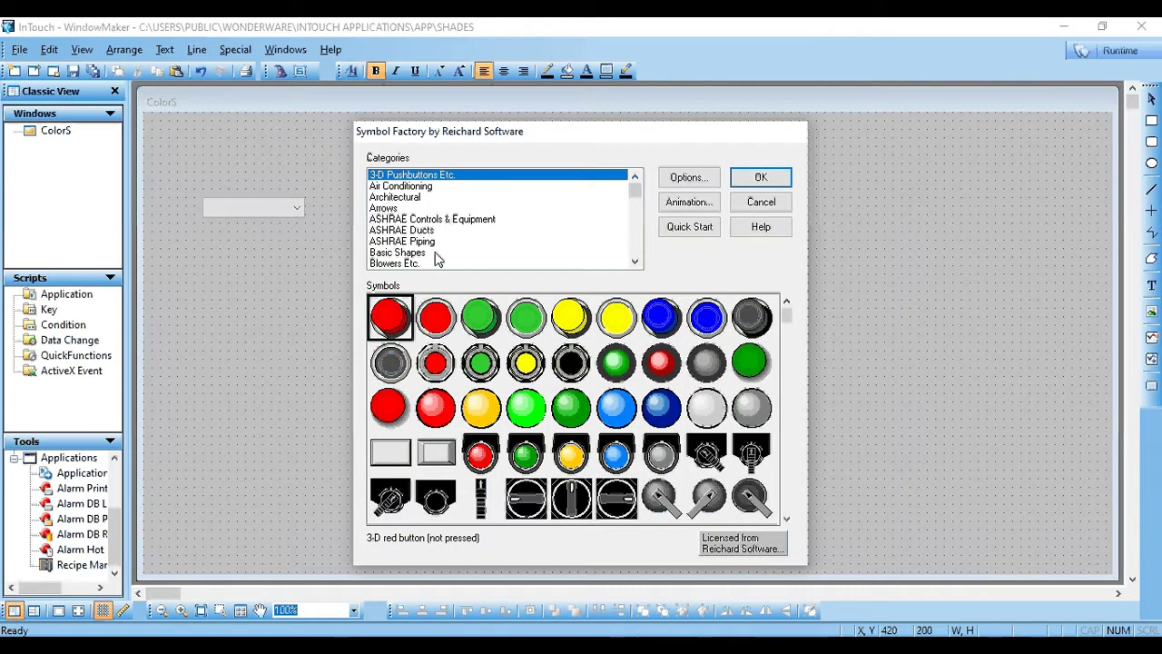
pyautogui.scroll(-3, 435, 259)
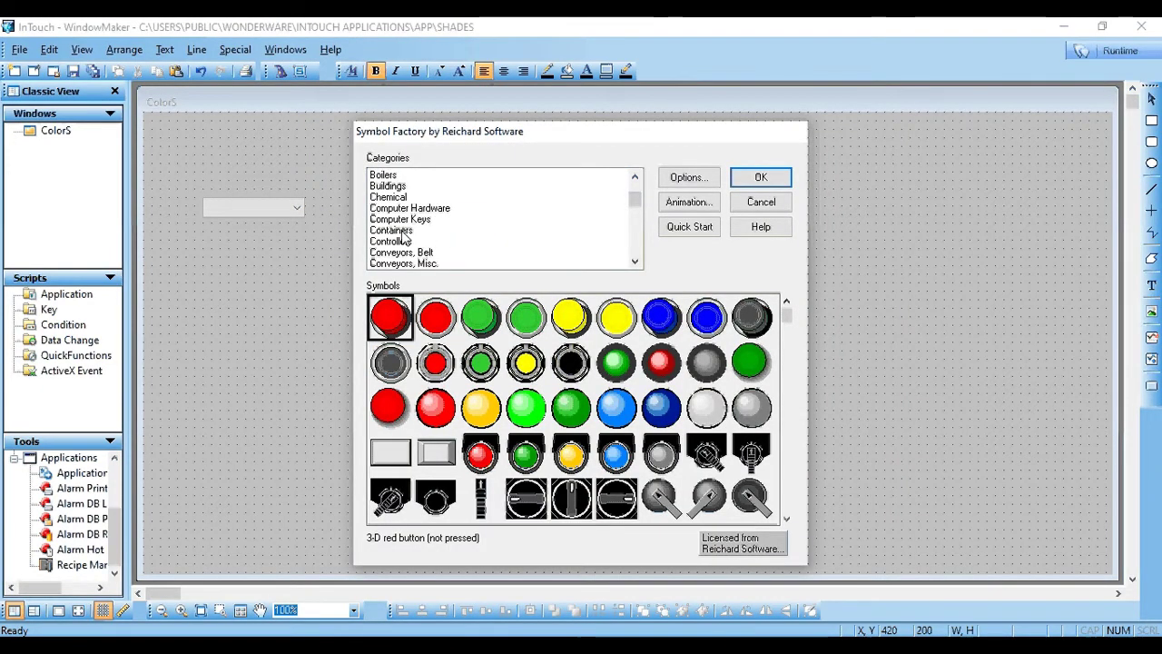
pyautogui.click(425, 233)
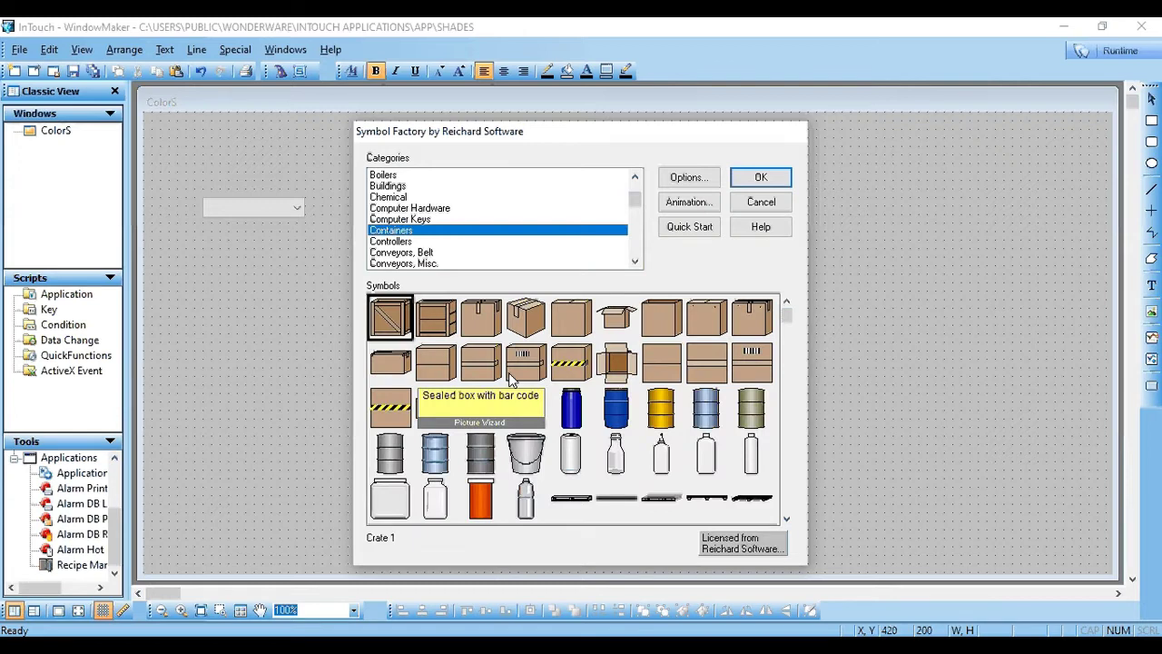
pyautogui.click(403, 493)
pyautogui.click(761, 185)
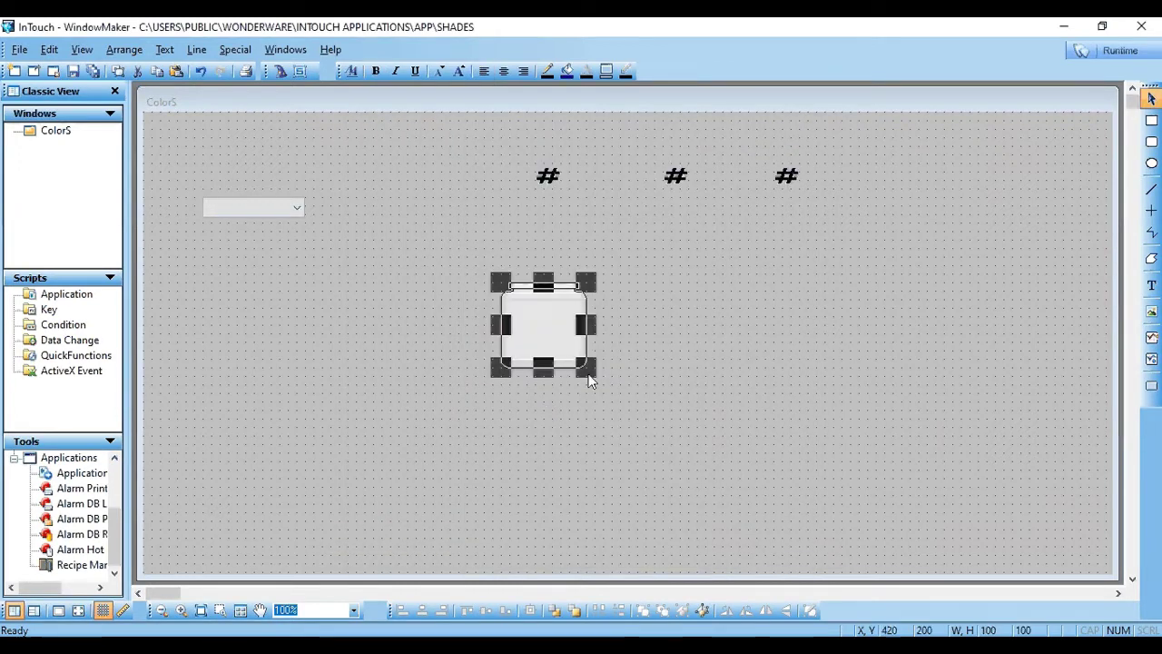
# Enlarge the jar symbol to about 166 wide and move it down to the lower edge of the ColorS window, below the "#" texts.
pyautogui.moveTo(588, 373); pyautogui.dragTo(681, 427)
pyautogui.moveTo(594, 365); pyautogui.dragTo(679, 491)
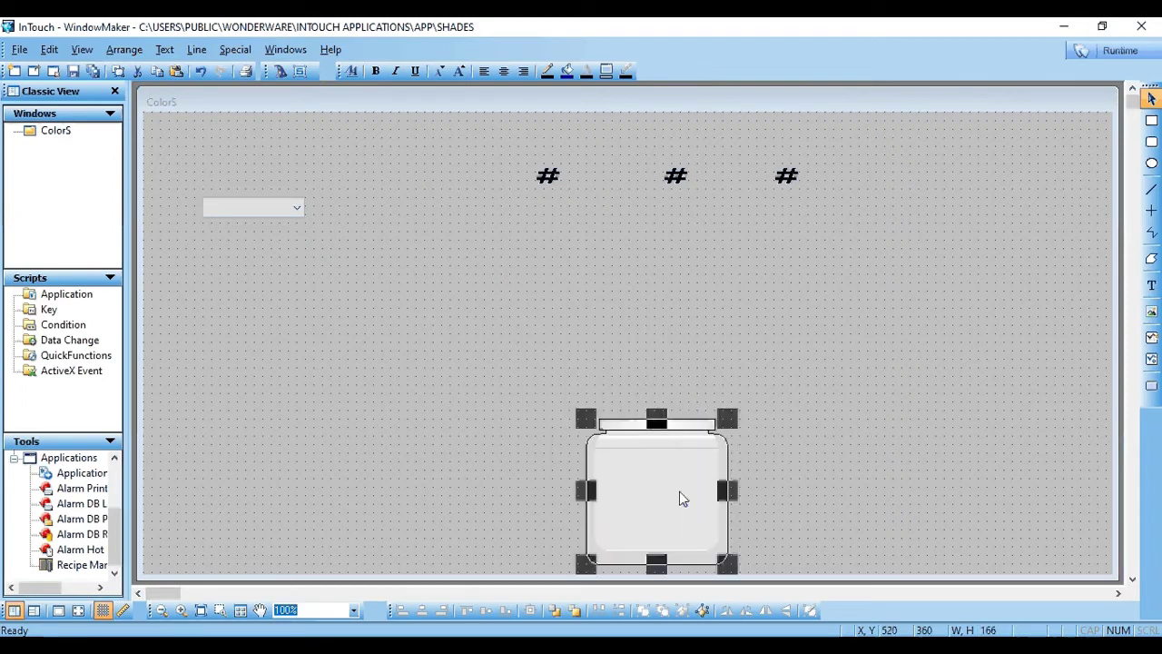
pyautogui.click(474, 313)
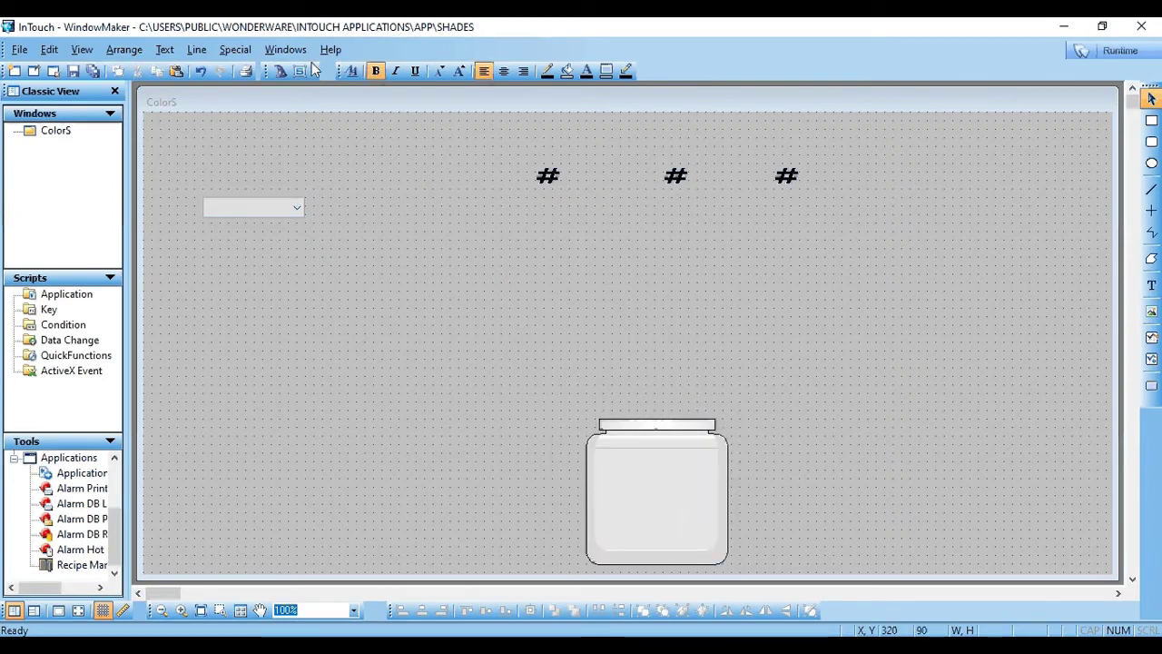
# Insert the "Control valve" symbol from the Symbol Factory's Valves category, about 41 by 81, and place it below the first "#" text.
pyautogui.click(281, 72)
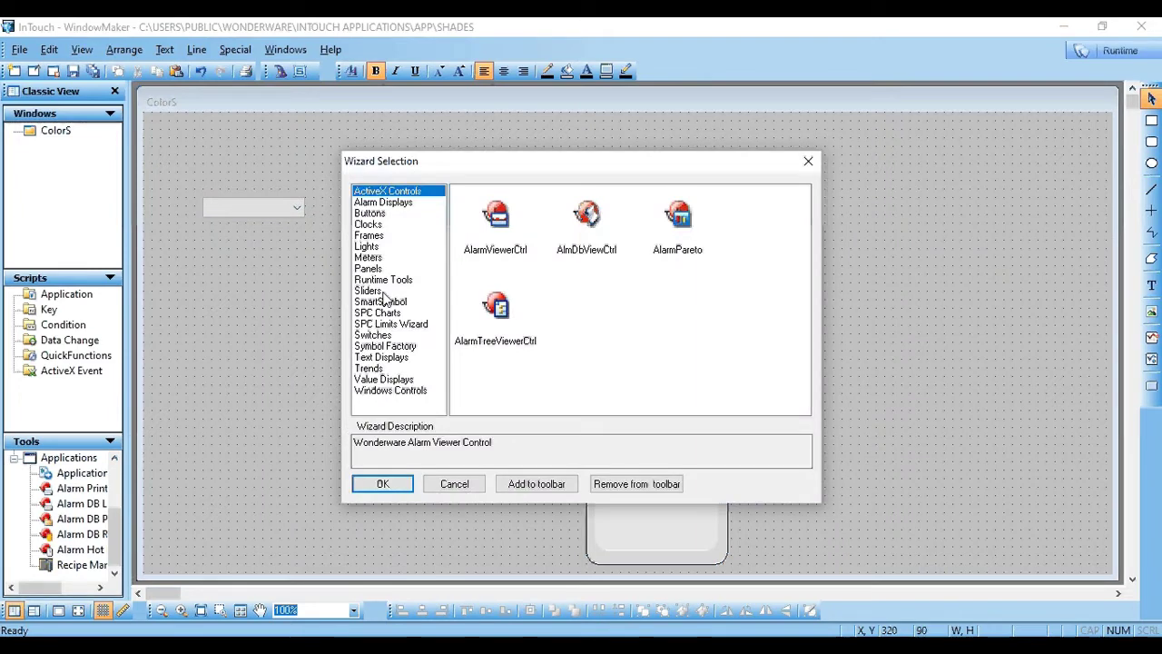
pyautogui.press('s')
pyautogui.press('v')
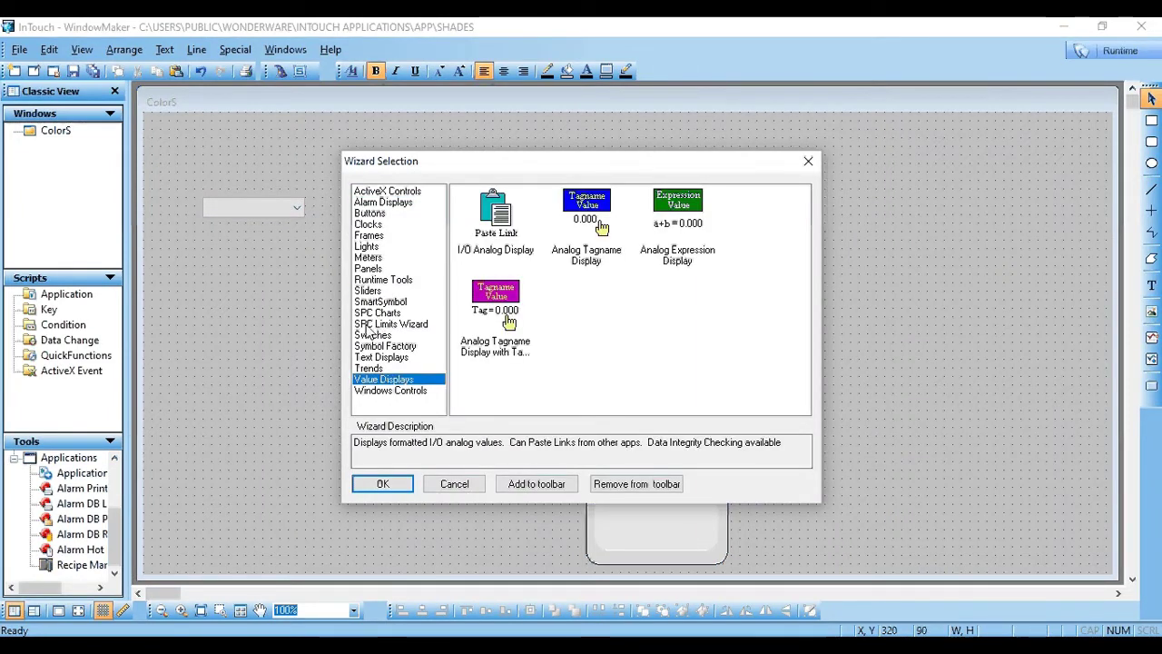
pyautogui.click(390, 345)
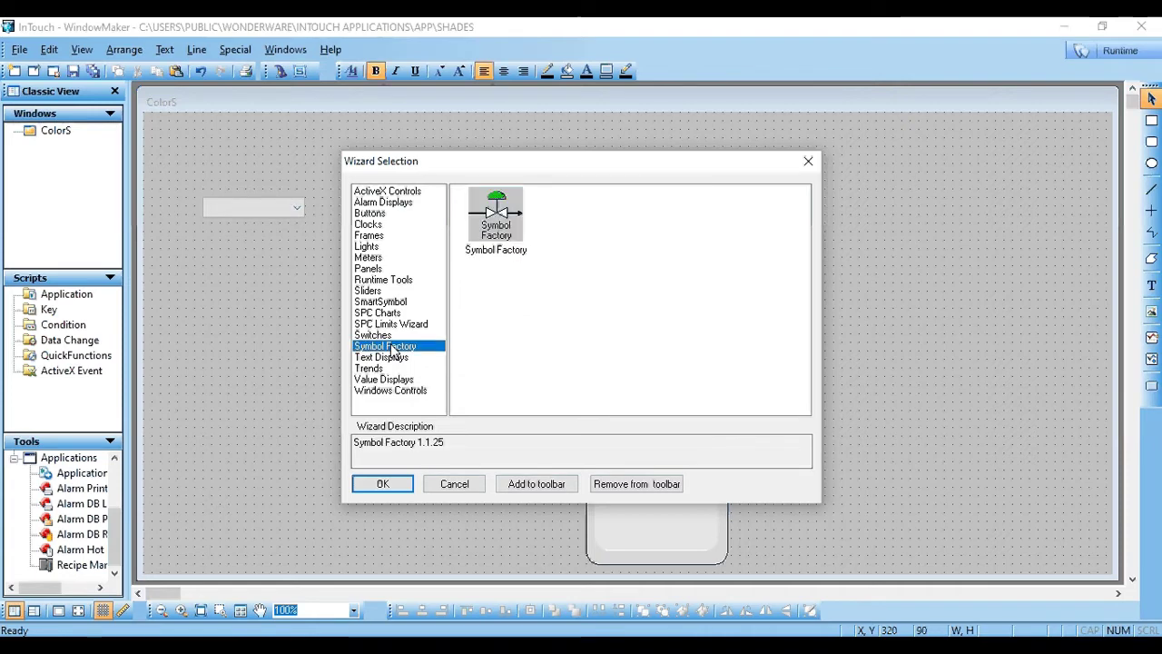
pyautogui.doubleClick(487, 218)
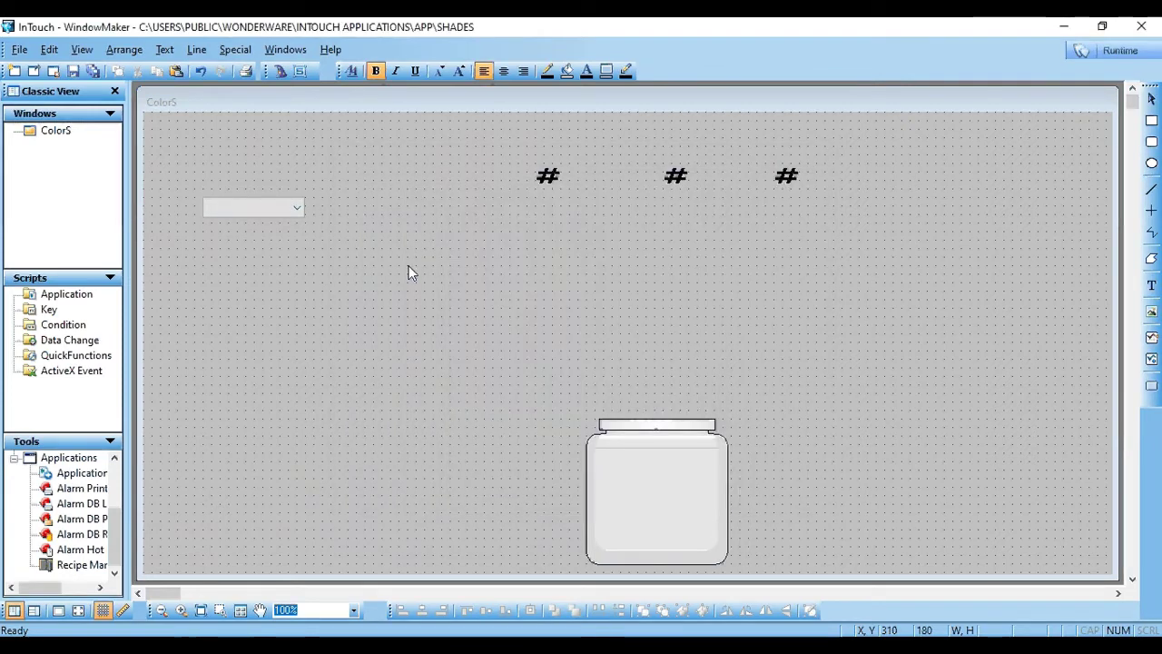
pyautogui.press('v')
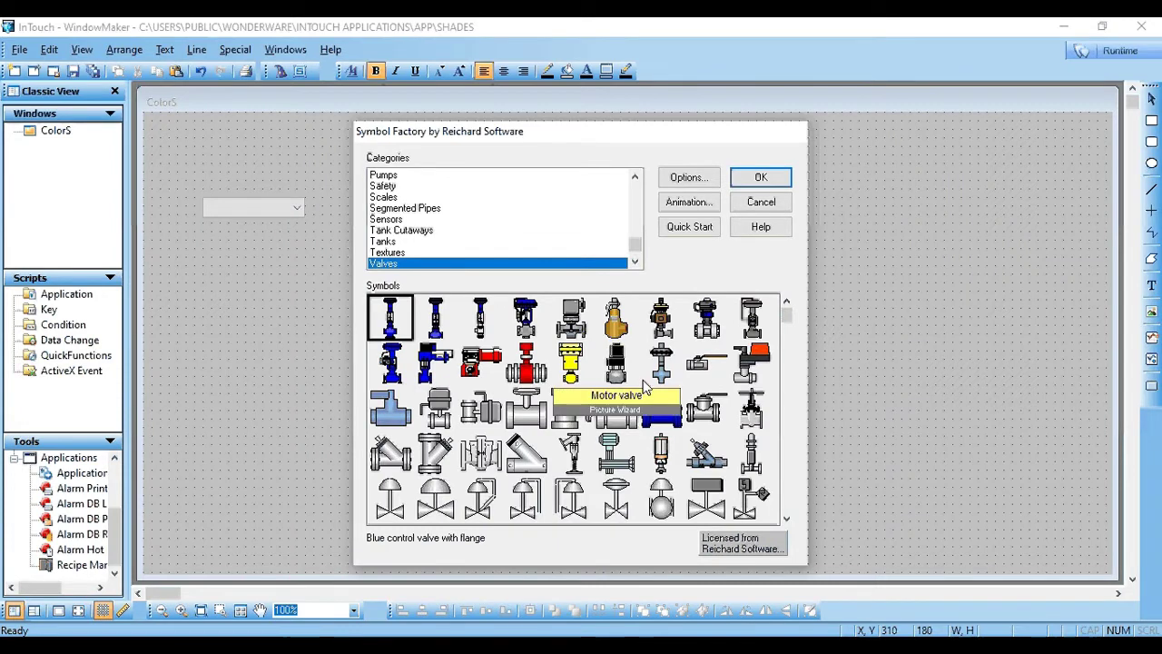
pyautogui.click(752, 328)
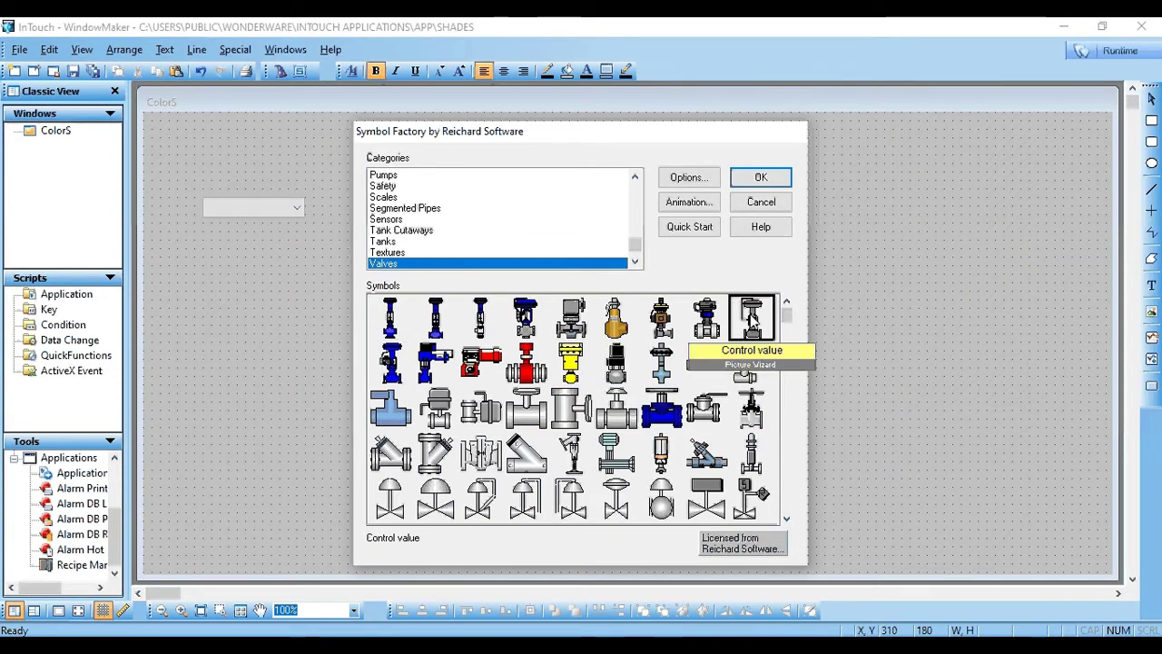
pyautogui.click(761, 178)
pyautogui.moveTo(451, 355); pyautogui.dragTo(552, 270)
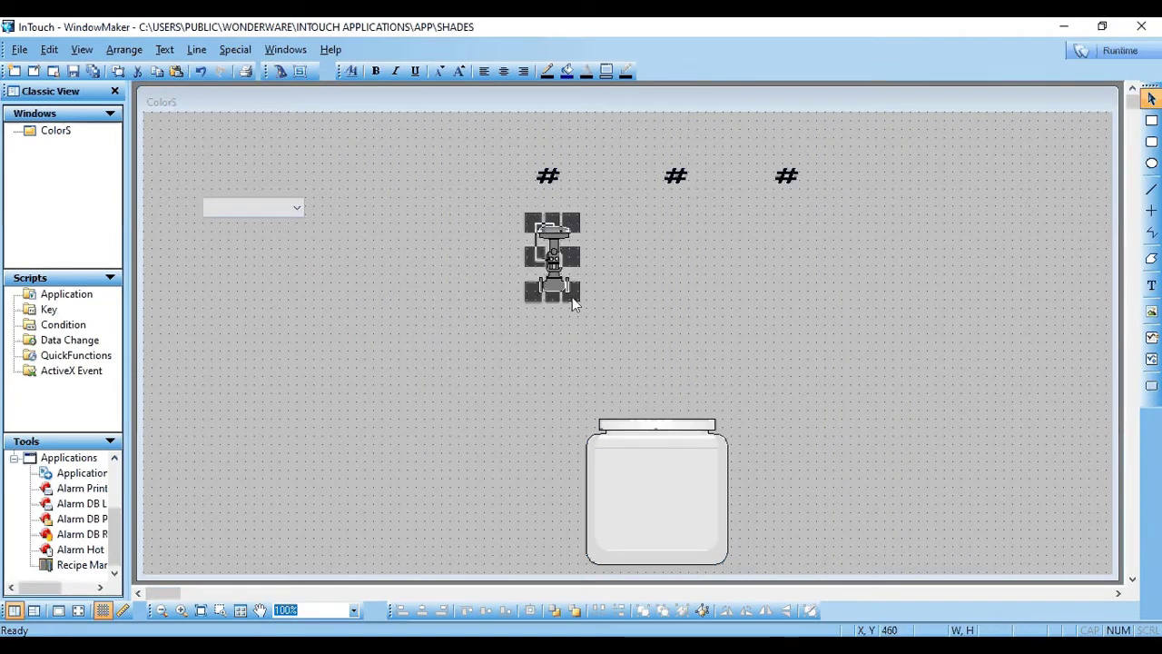
# Duplicate the control valve twice, placing one copy below the second "#" text and the other below the third.
pyautogui.hotkey('ctrl', 'c')
pyautogui.hotkey('ctrl', 'v')
pyautogui.click(663, 249)
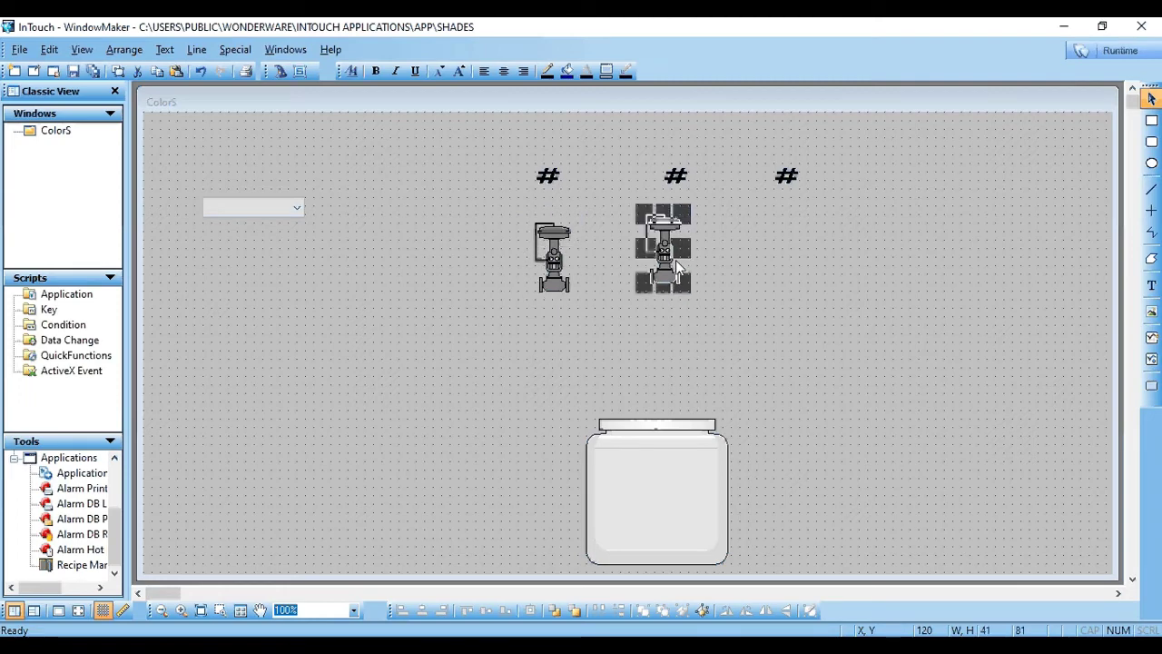
pyautogui.hotkey('ctrl', 'v')
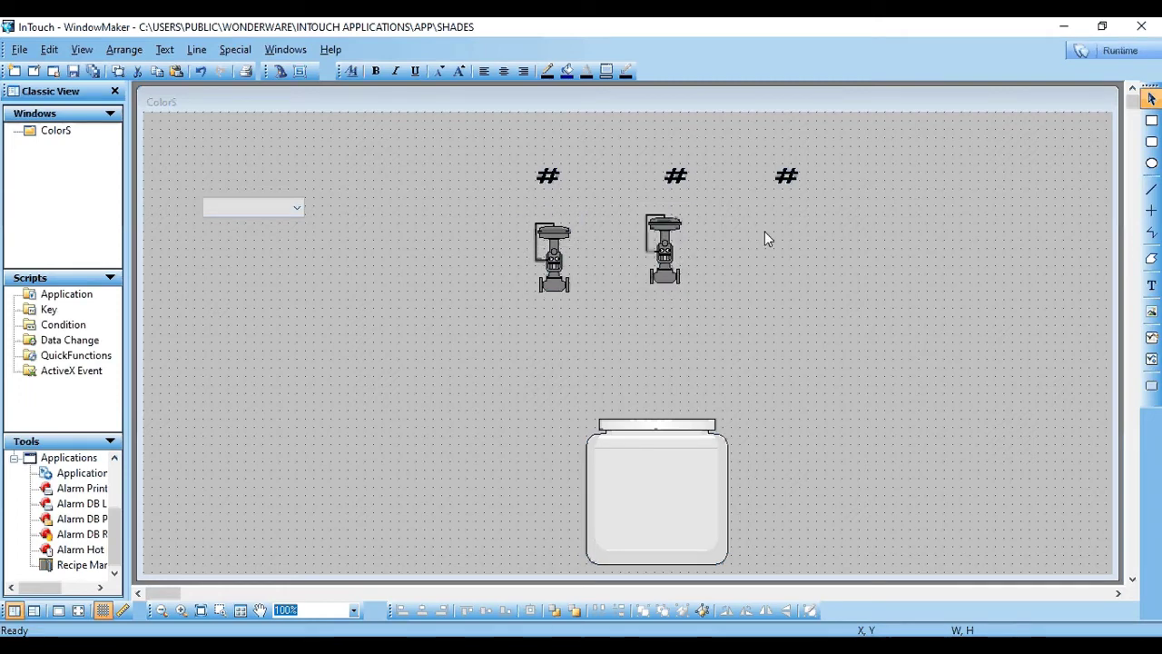
pyautogui.click(740, 271)
pyautogui.moveTo(772, 275); pyautogui.dragTo(774, 252)
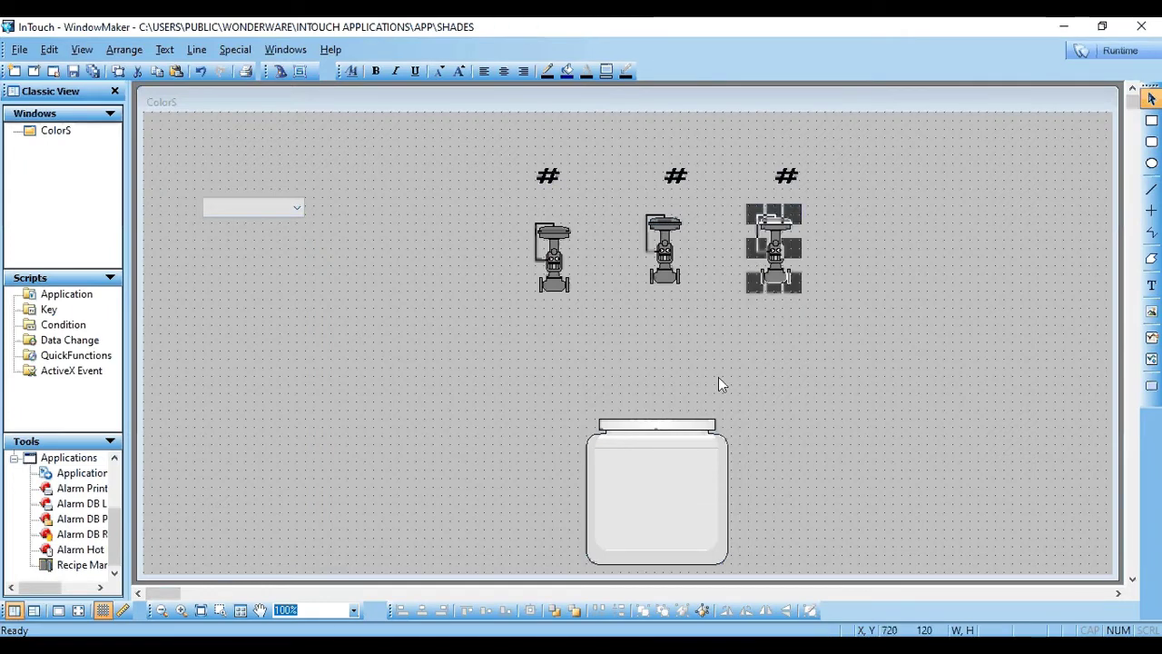
# Nudge the three control valves upward so they are level in one row just below the "#" texts.
pyautogui.press('Up')
pyautogui.click(667, 260)
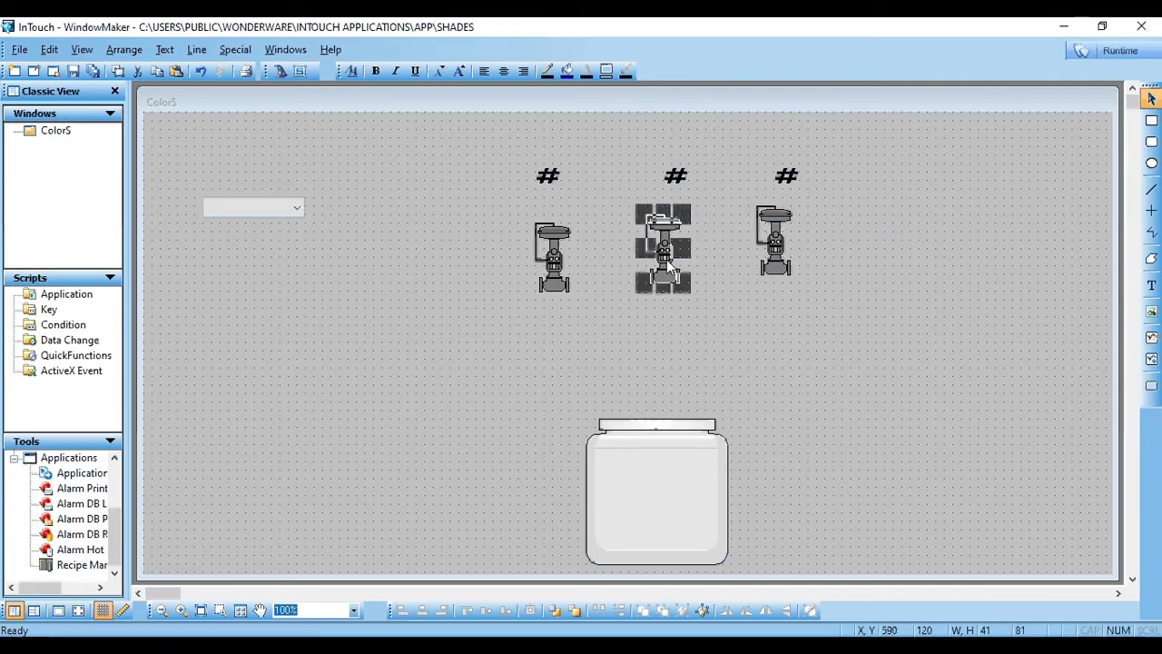
pyautogui.click(625, 274)
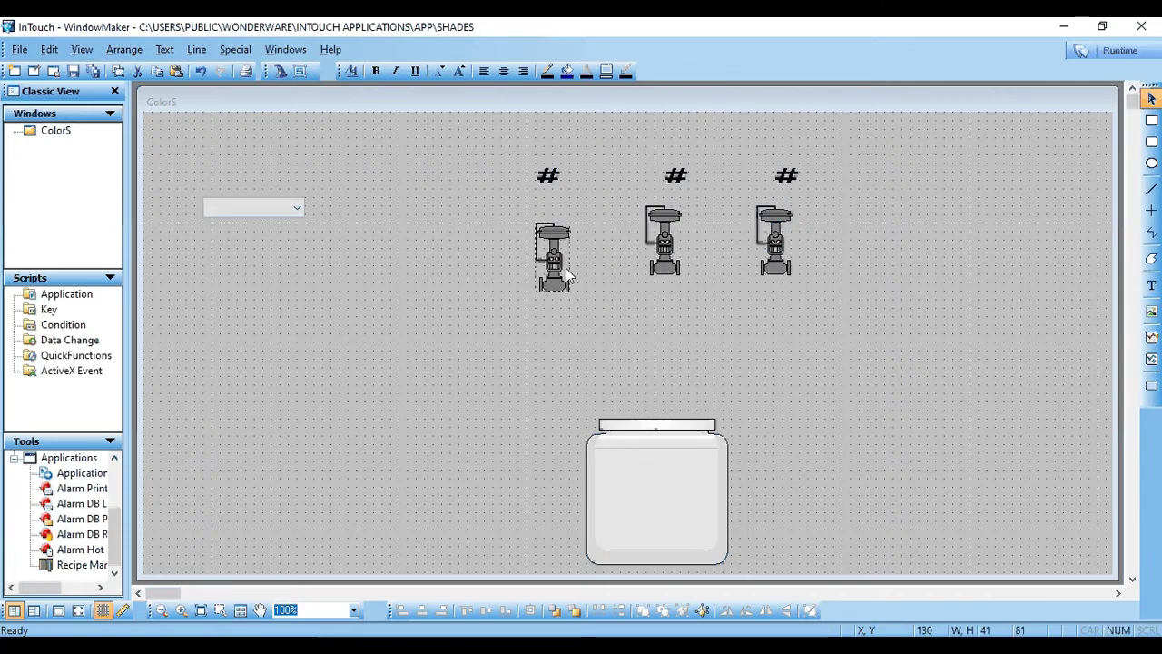
pyautogui.click(566, 268)
pyautogui.press('Up')
pyautogui.press('Up')
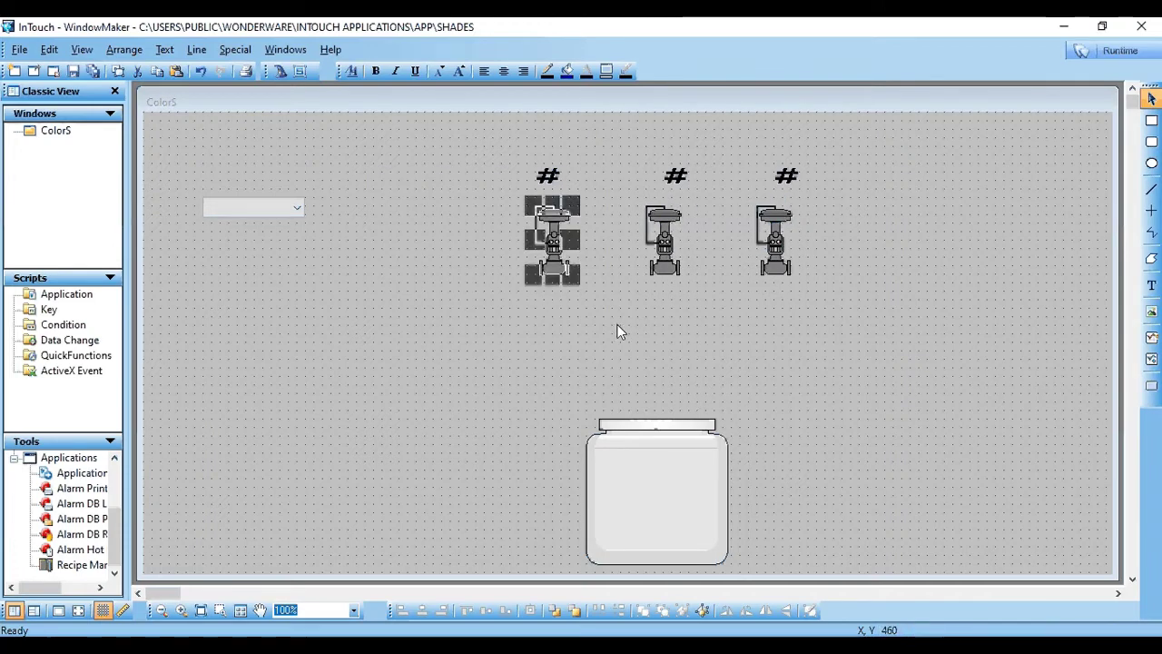
pyautogui.click(555, 356)
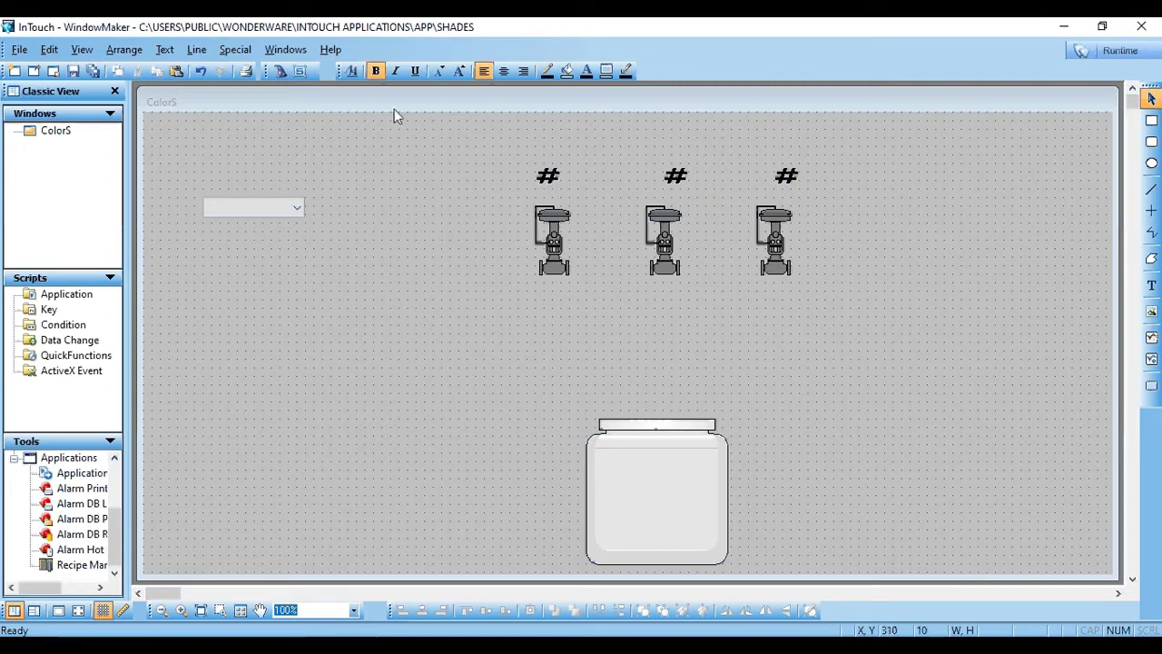
# Insert the "Long vertical pipe" symbol from the Symbol Factory's Pipes category into the open area below the combo box.
pyautogui.click(282, 72)
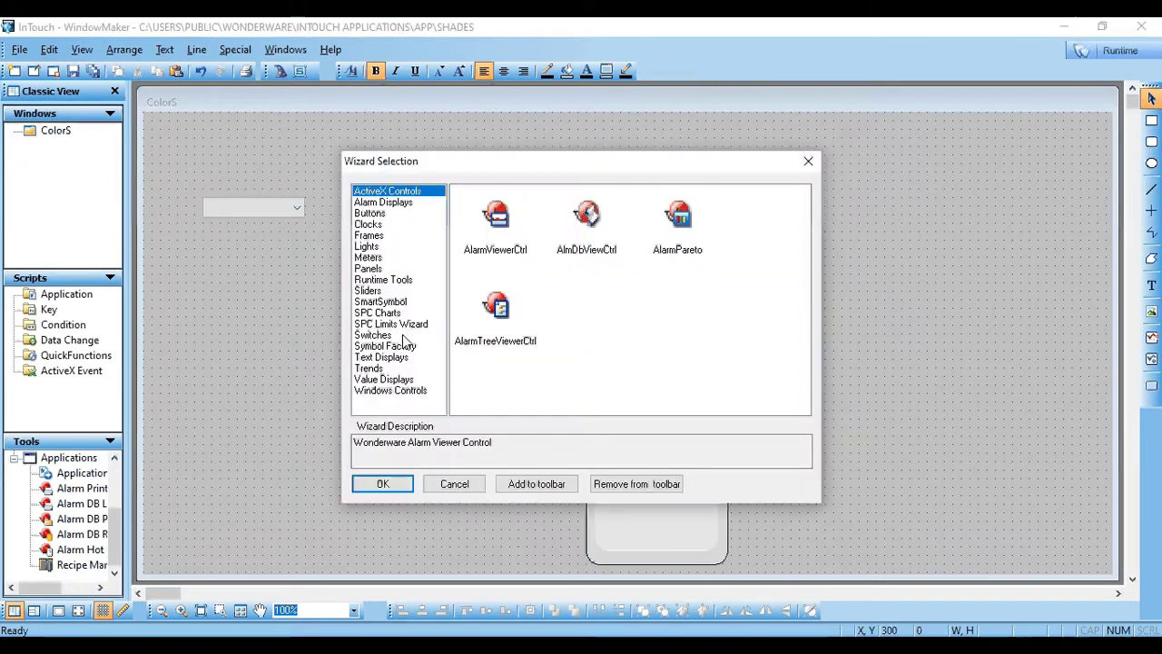
pyautogui.click(385, 346)
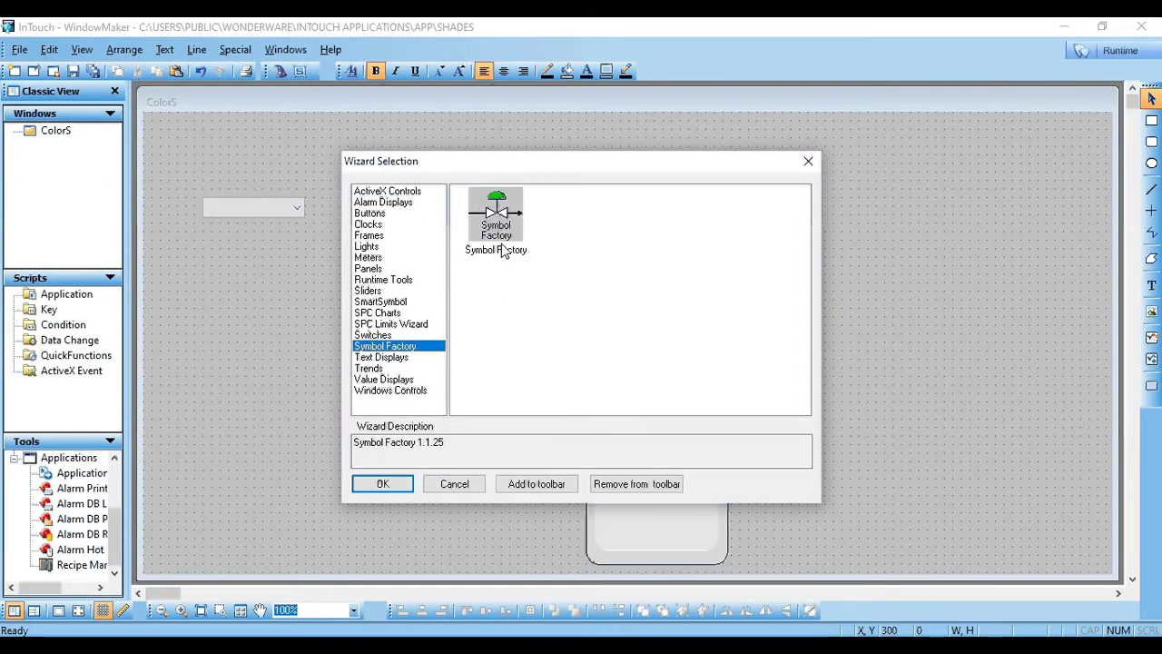
pyautogui.doubleClick(504, 251)
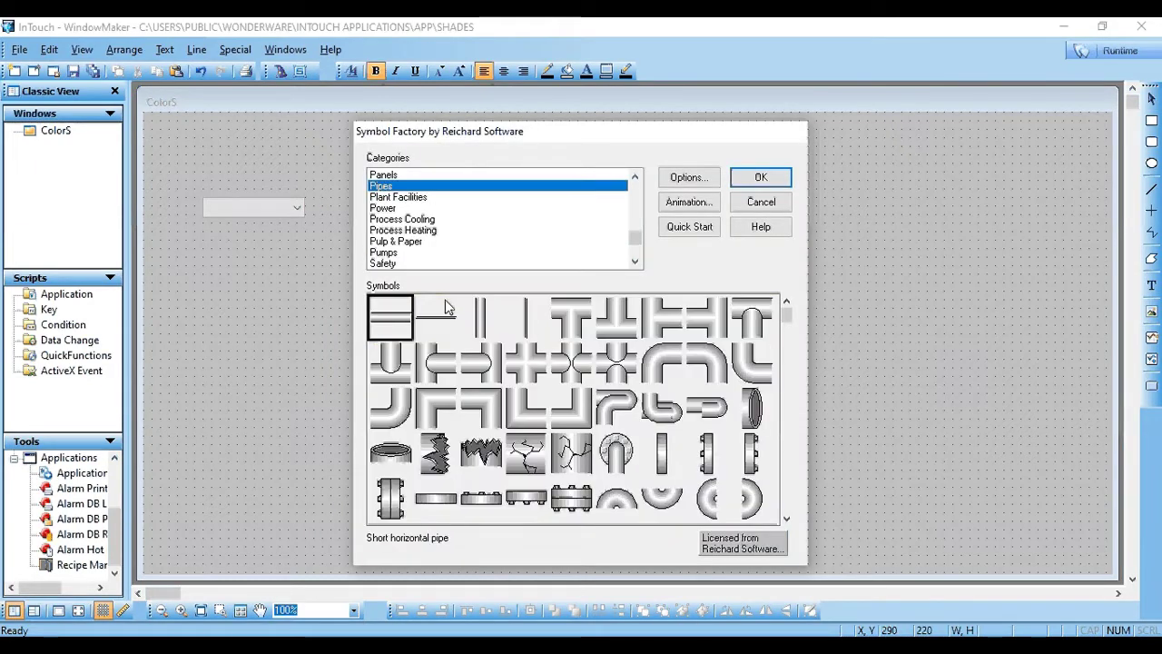
pyautogui.click(482, 332)
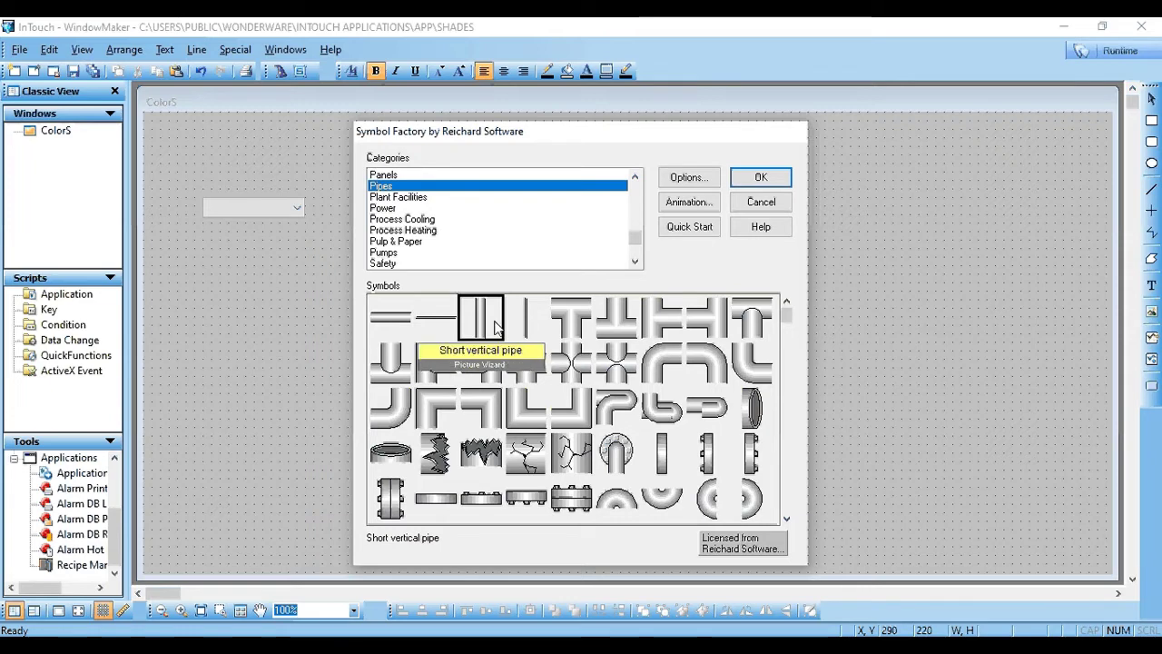
pyautogui.click(526, 327)
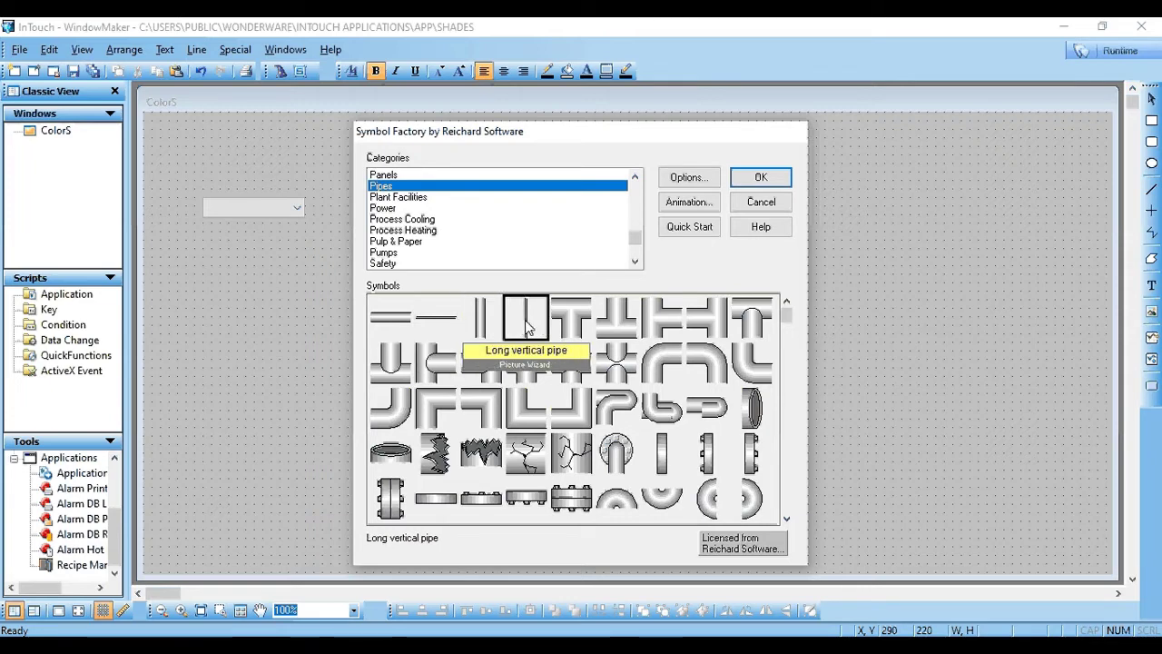
pyautogui.click(759, 178)
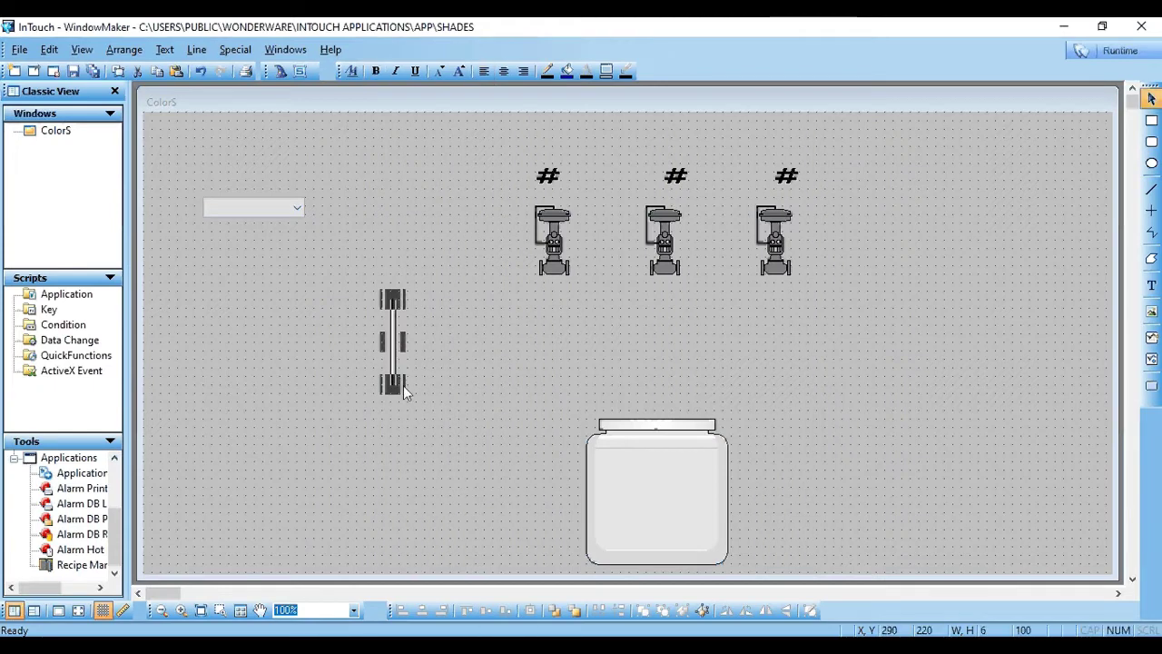
# Enlarge the vertical pipe to about 10 by 151 and place it directly beneath the middle control valve.
pyautogui.moveTo(405, 387); pyautogui.dragTo(415, 393)
pyautogui.moveTo(396, 355); pyautogui.dragTo(441, 429)
pyautogui.moveTo(400, 377); pyautogui.dragTo(582, 370)
pyautogui.moveTo(659, 364); pyautogui.dragTo(658, 363)
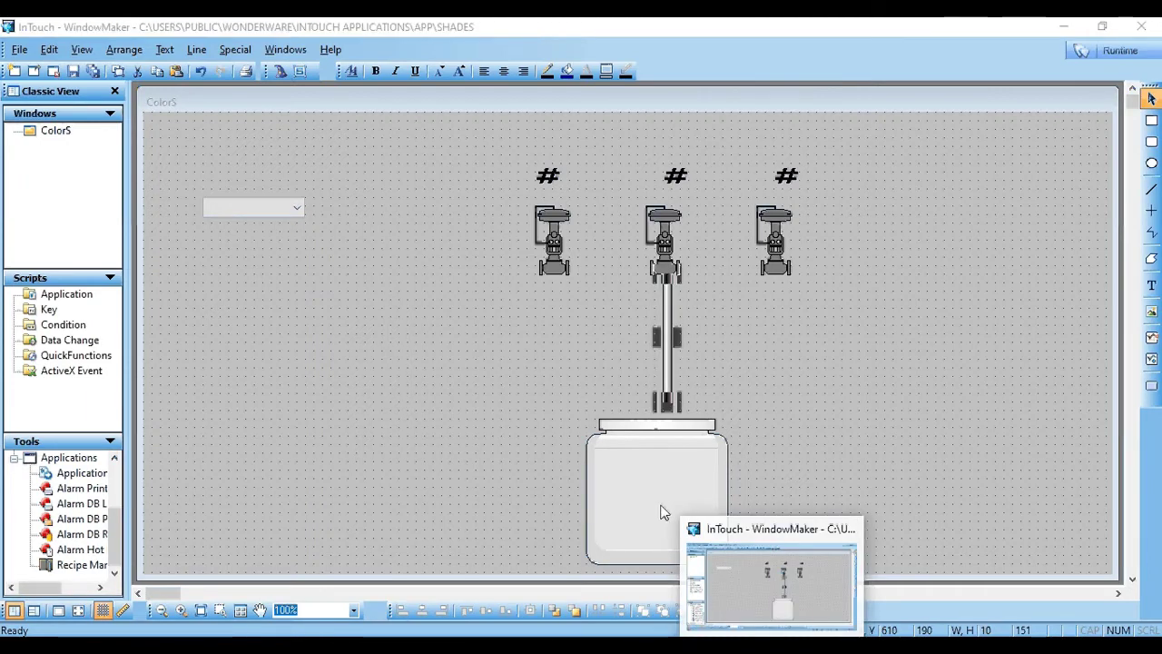
# Nudge the jar one grid step to the right so it is centered under the vertical pipe.
pyautogui.click(634, 491)
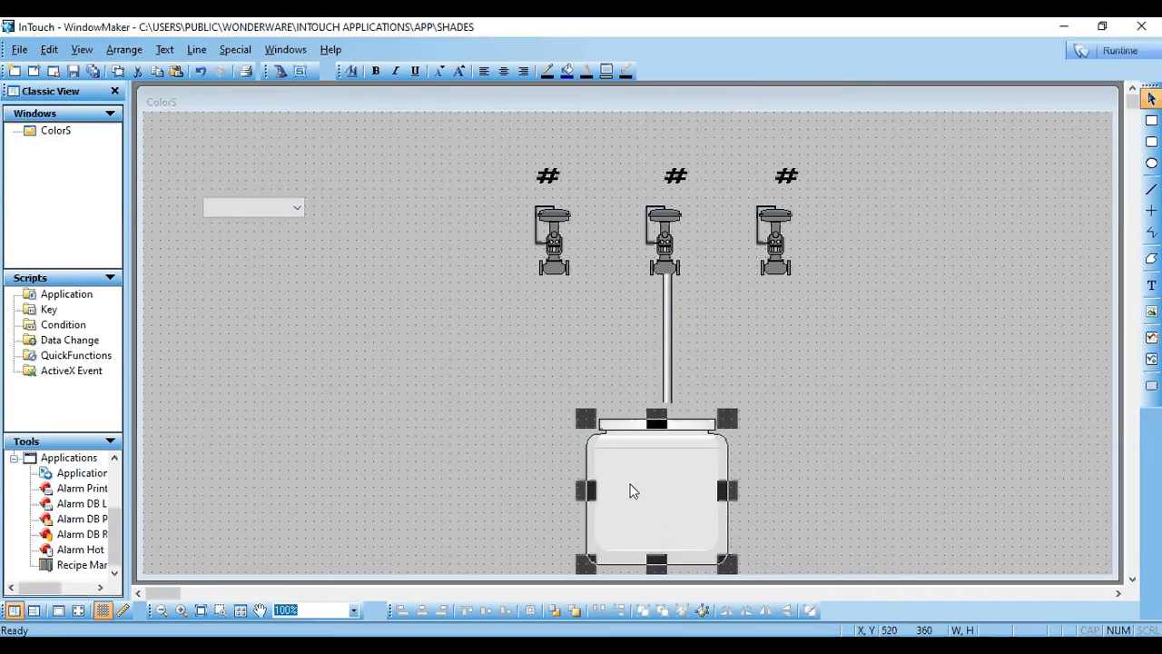
pyautogui.press('Right')
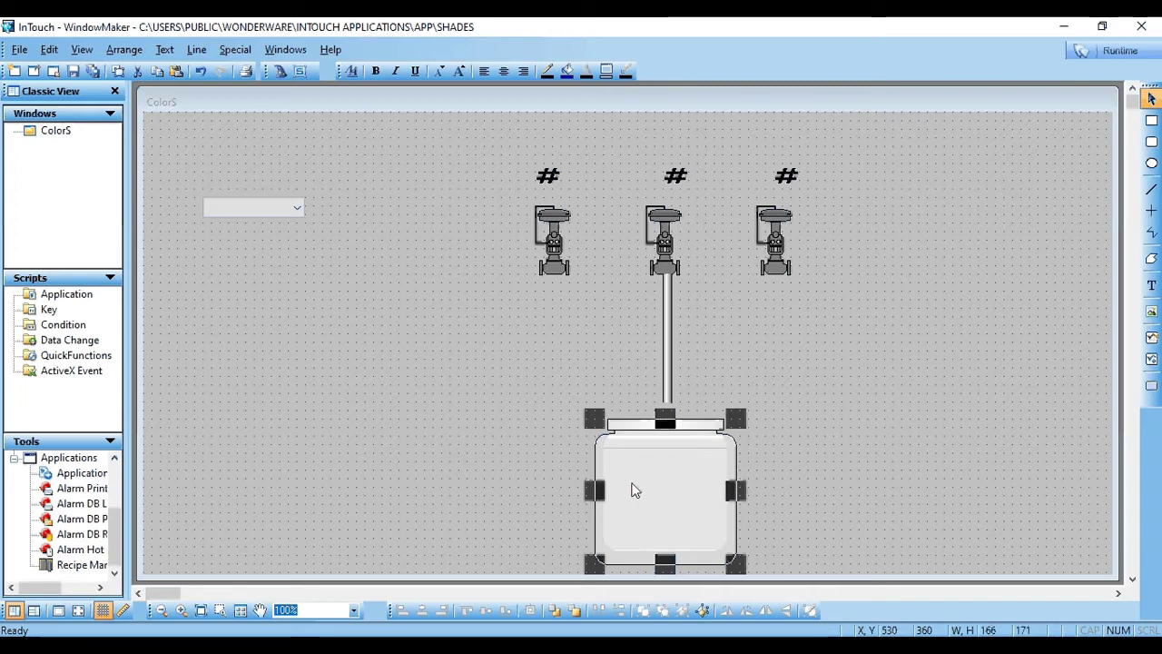
pyautogui.click(516, 454)
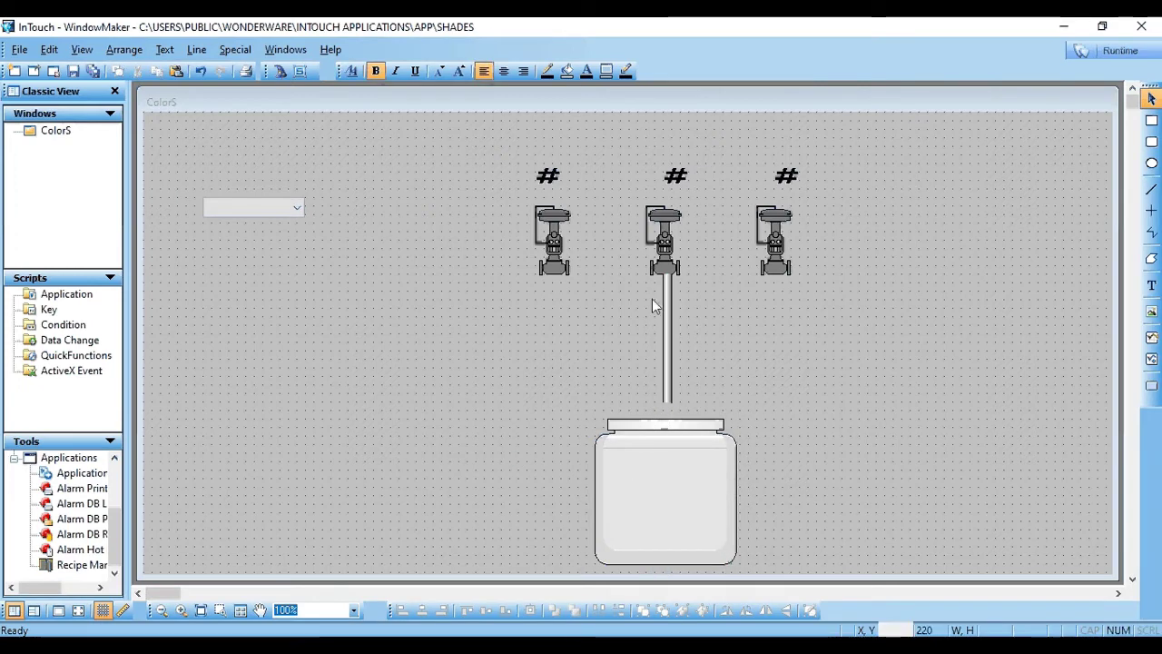
# Duplicate the vertical pipe below the first control valve and change the copy's symbol to "120° straight (long)".
pyautogui.click(664, 320)
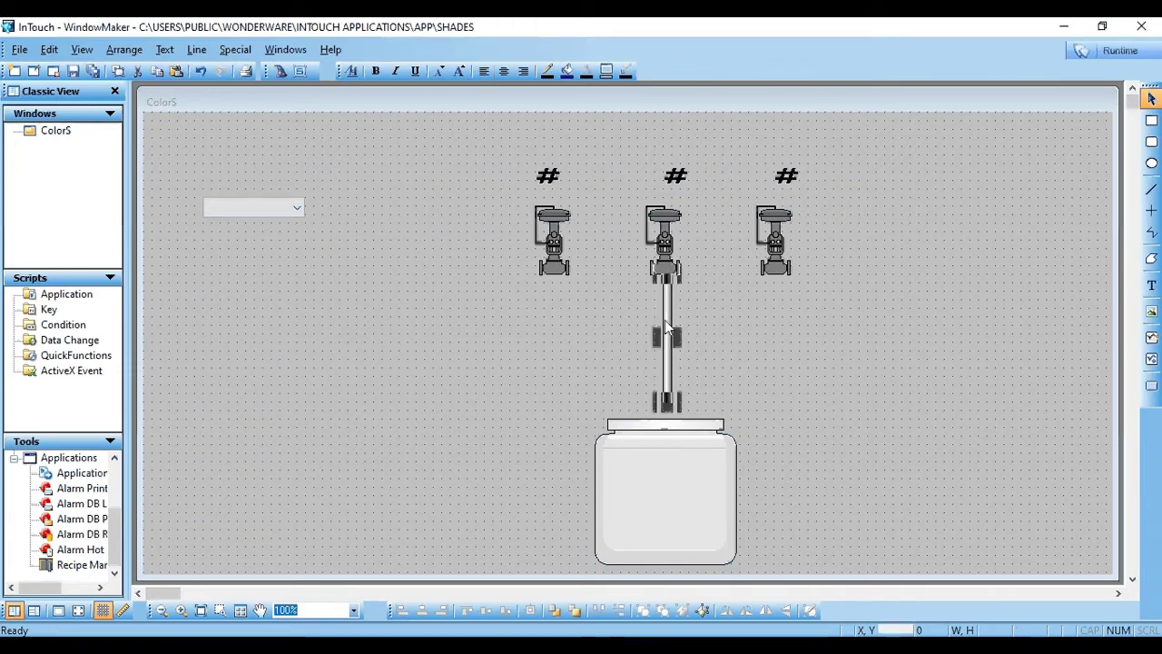
pyautogui.hotkey('ctrl', 'v')
pyautogui.click(536, 340)
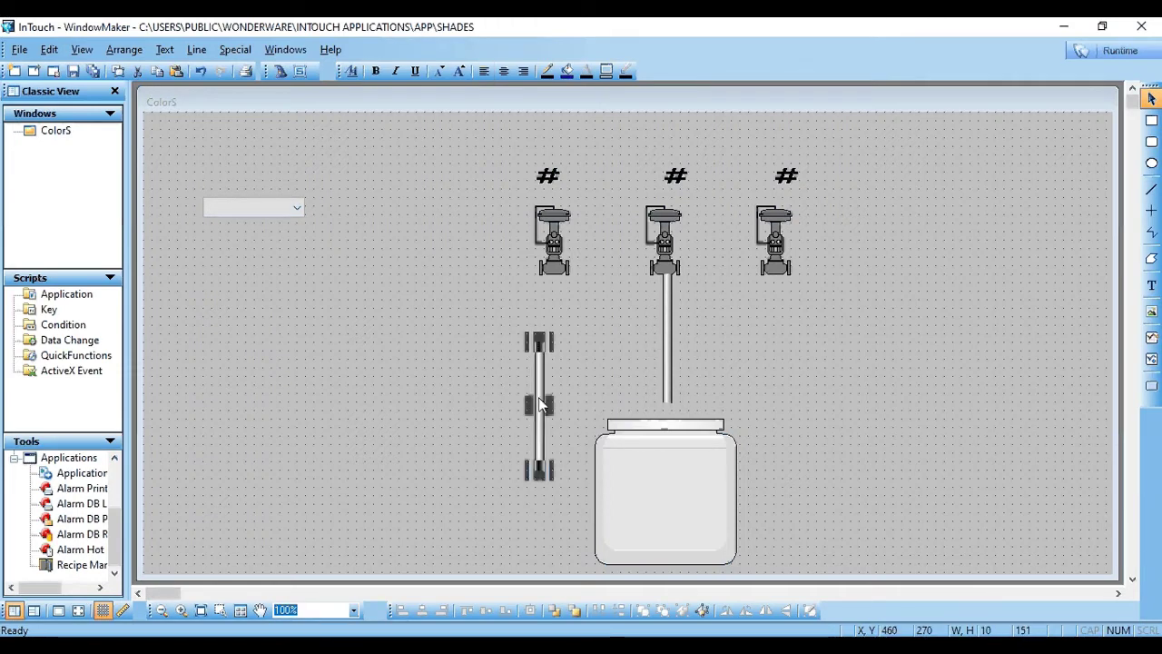
pyautogui.doubleClick(540, 405)
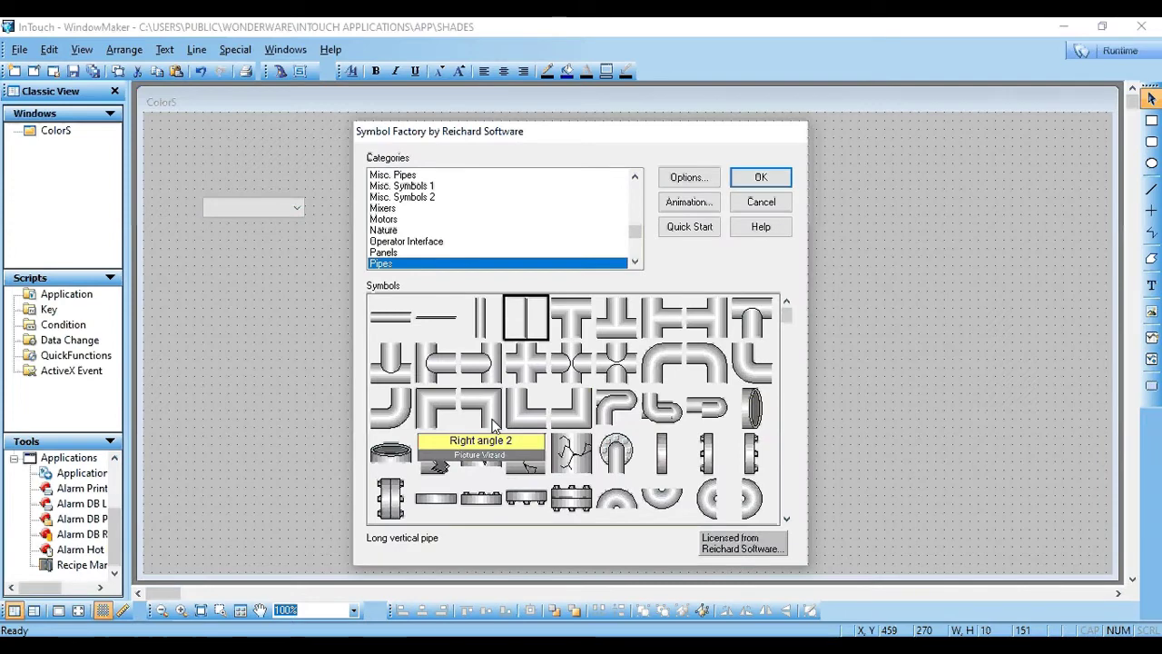
pyautogui.click(568, 401)
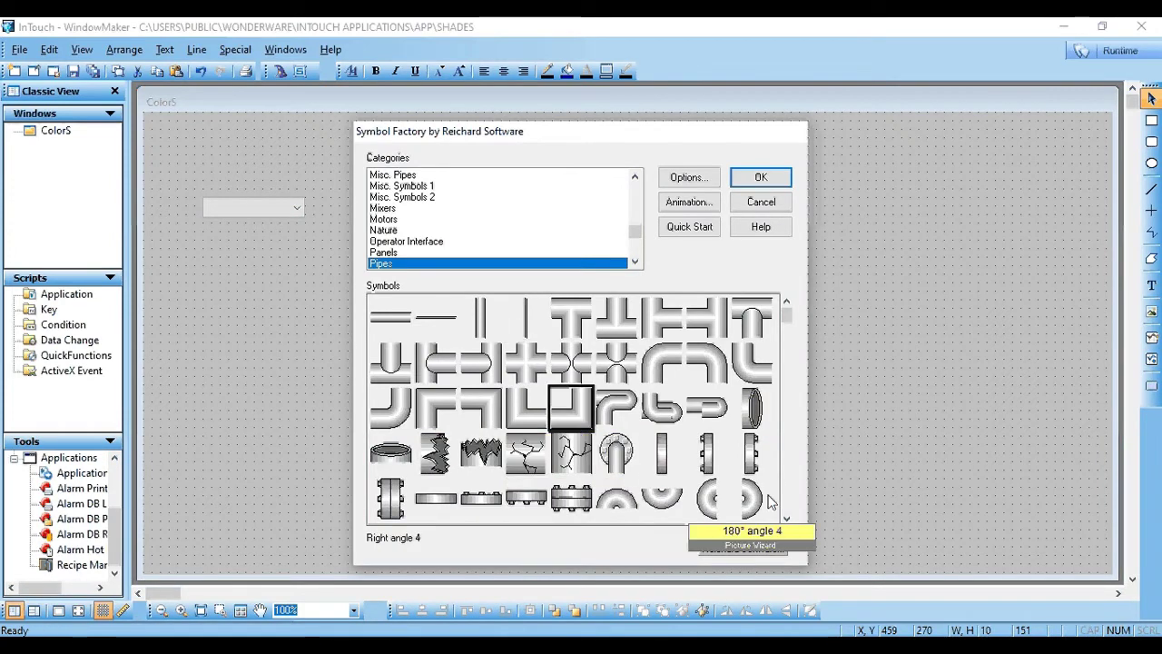
pyautogui.click(786, 518)
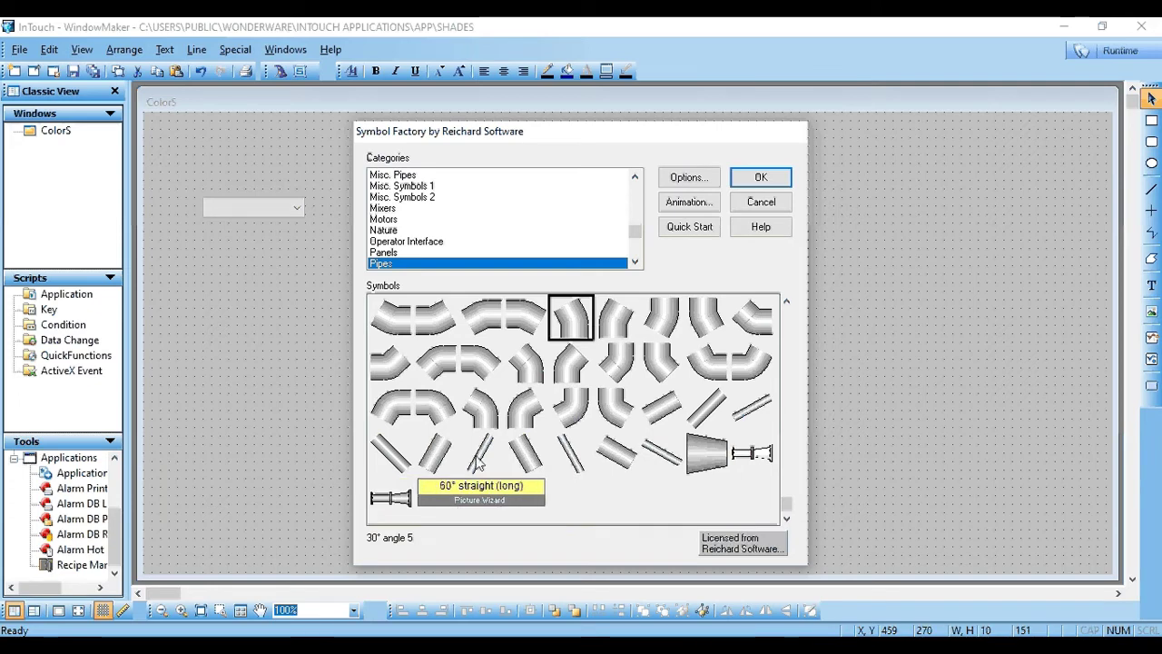
pyautogui.click(571, 454)
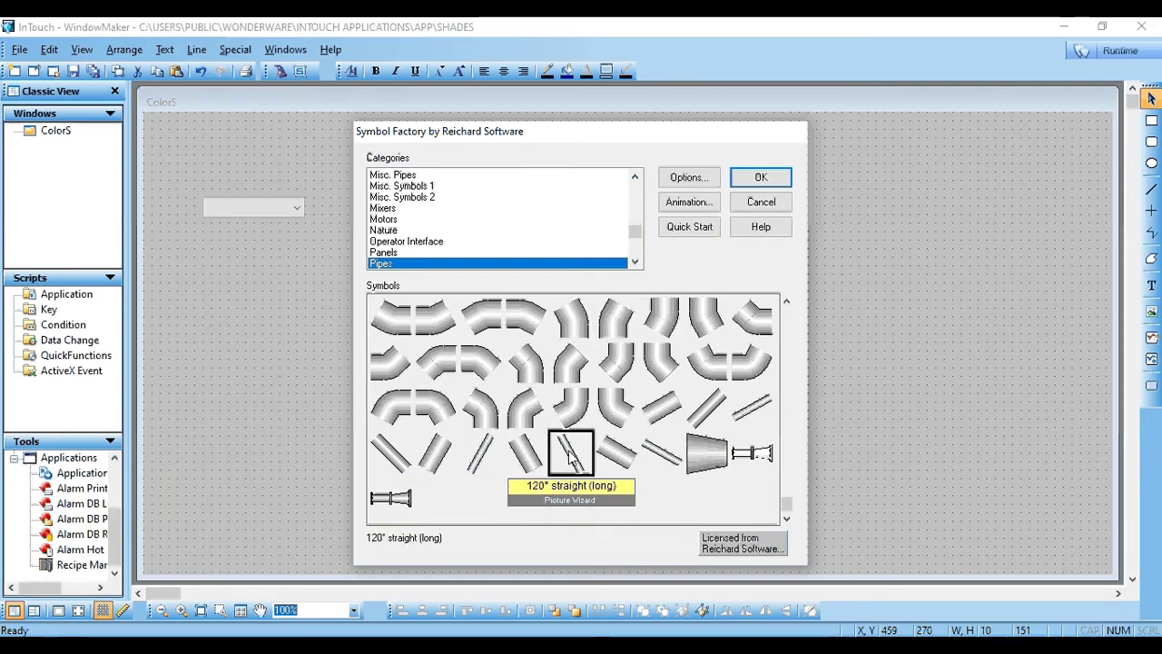
pyautogui.click(773, 176)
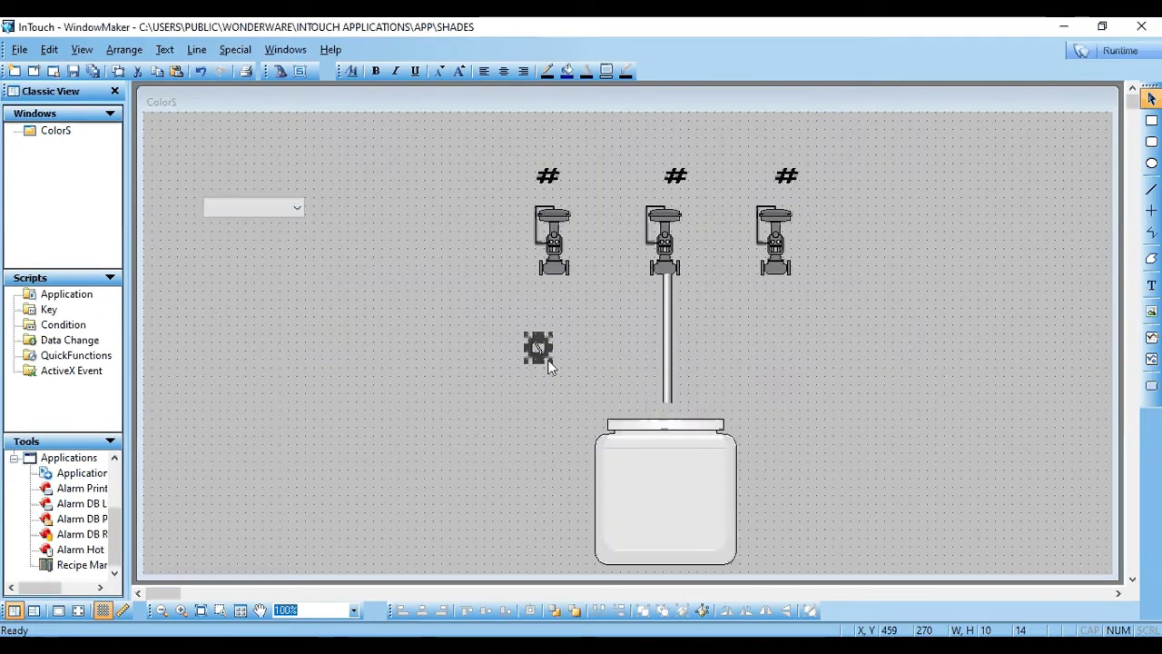
# Enlarge the slanted pipe to about 105 by 152 and move it so its upper end meets the first control valve.
pyautogui.moveTo(549, 357); pyautogui.dragTo(594, 410)
pyautogui.moveTo(532, 341); pyautogui.dragTo(491, 281)
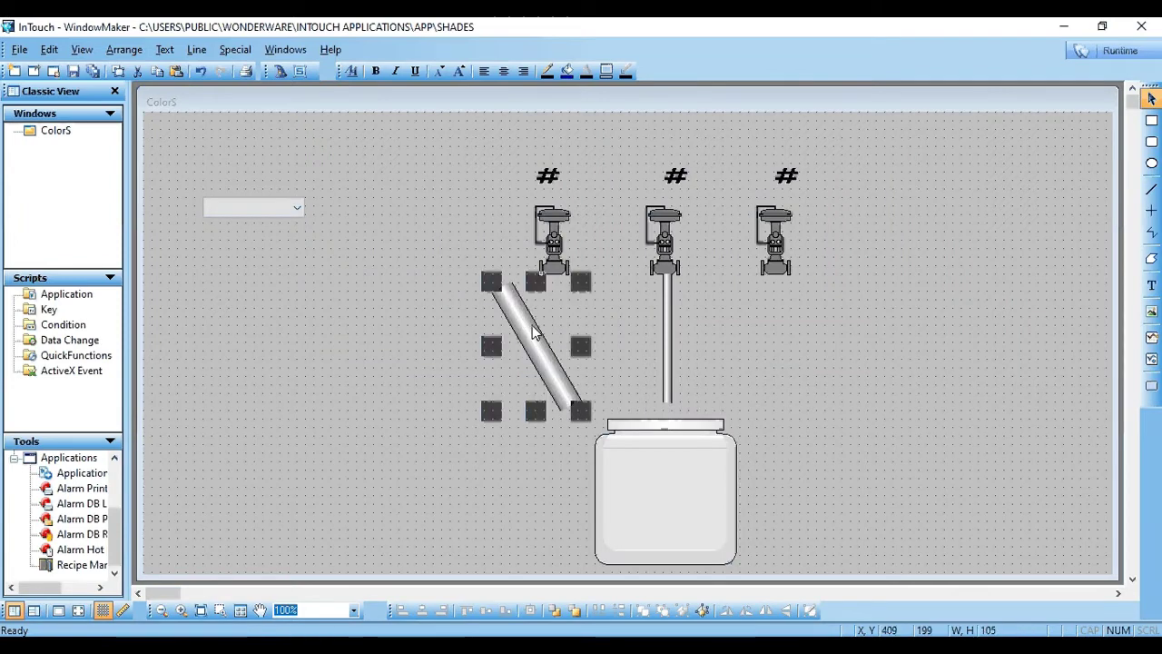
pyautogui.press('Right')
pyautogui.press('Right')
pyautogui.press('Right')
pyautogui.press('Right')
pyautogui.press('Right')
pyautogui.press('Right')
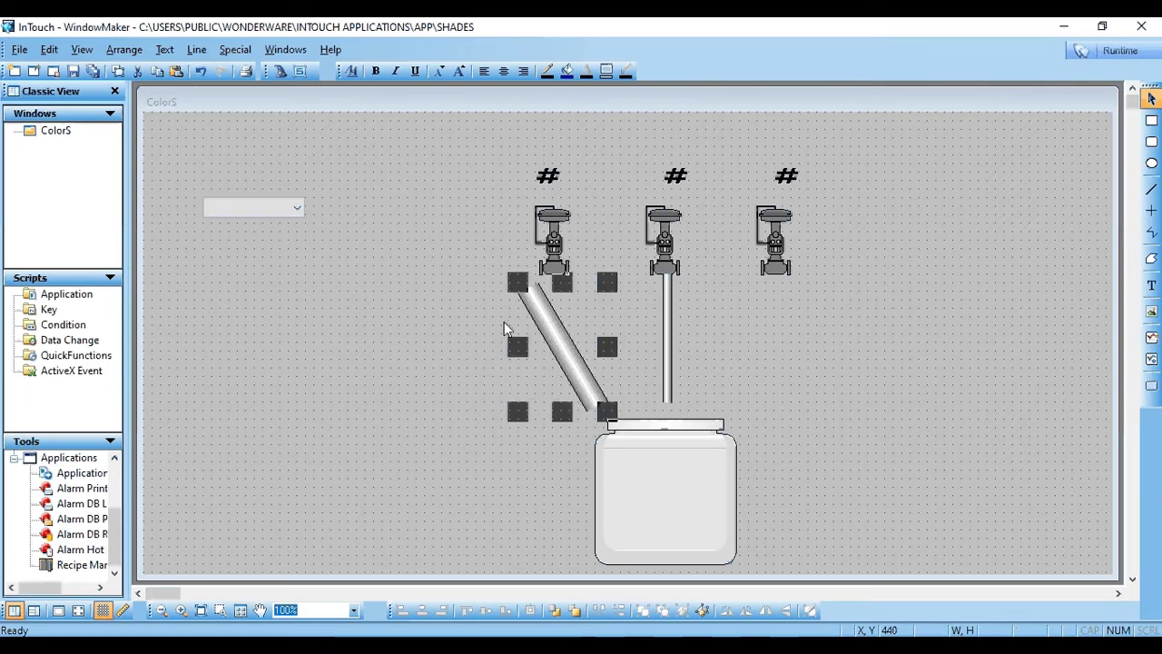
pyautogui.press('Right')
pyautogui.press('Up')
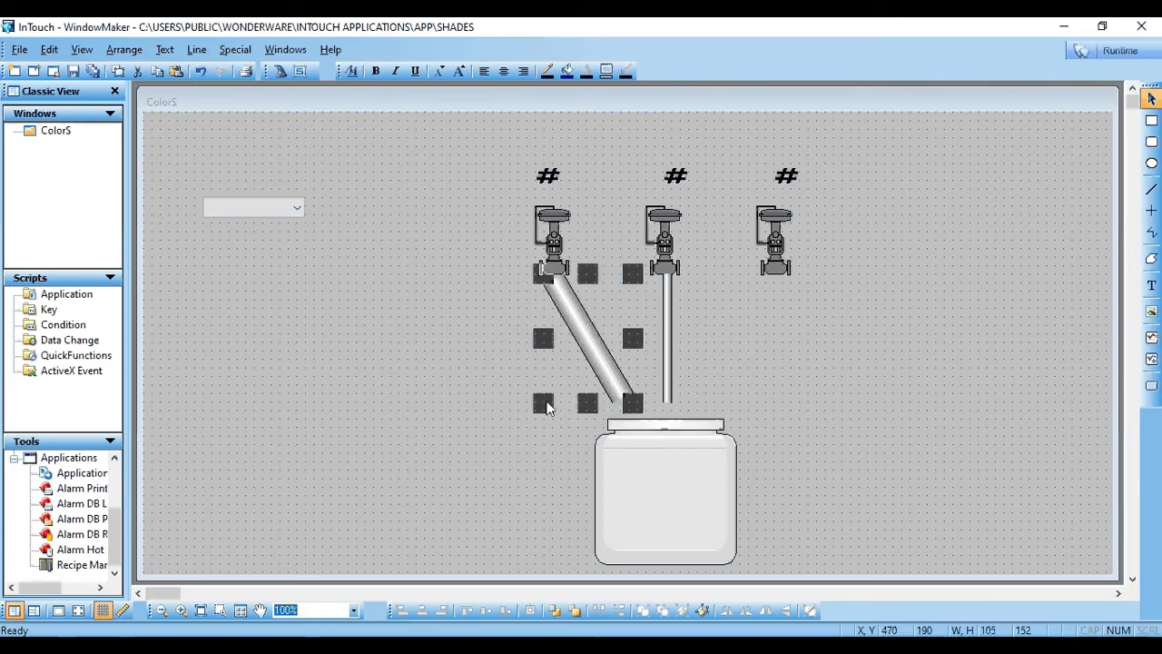
# Shrink the slanted pipe to about 96 by 141, keeping its upper end at the first control valve.
pyautogui.moveTo(547, 402); pyautogui.dragTo(551, 394)
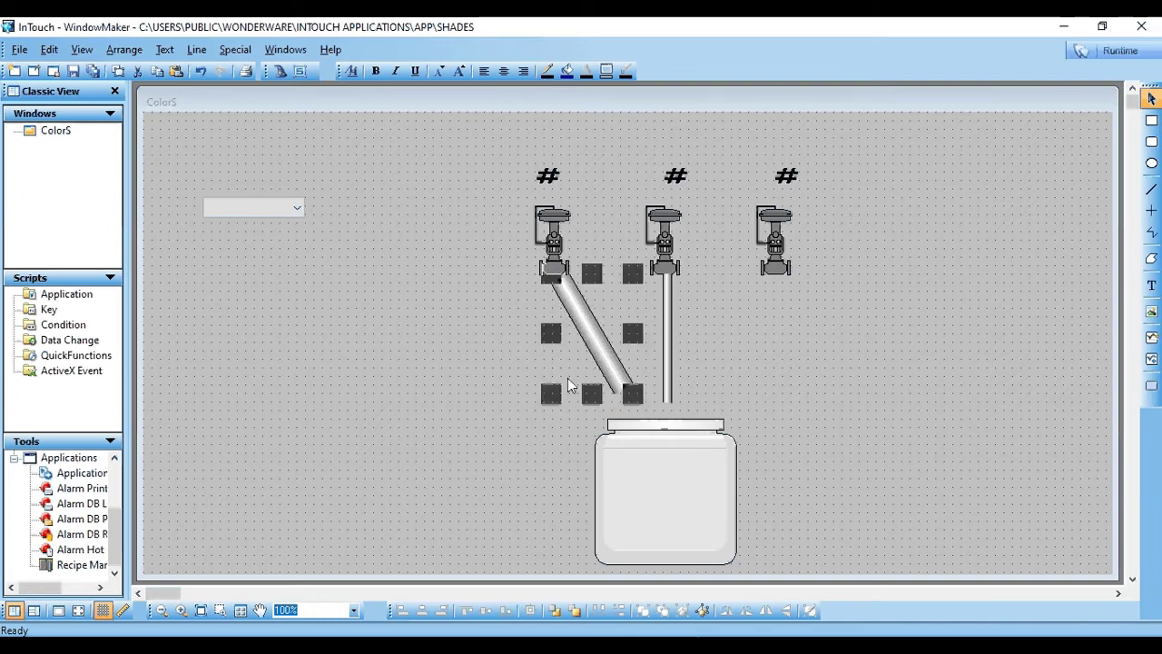
pyautogui.moveTo(629, 282)
pyautogui.mouseDown()
pyautogui.moveTo(604, 283)
pyautogui.moveTo(620, 266)
pyautogui.mouseUp()
pyautogui.moveTo(565, 357); pyautogui.dragTo(597, 354)
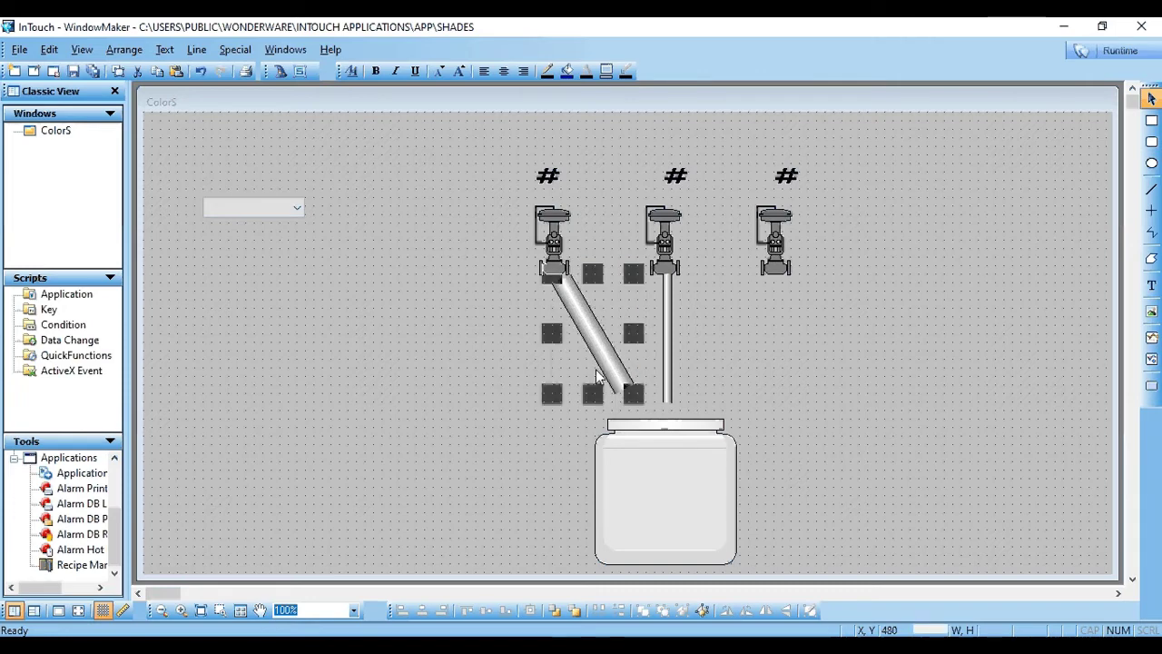
pyautogui.click(734, 343)
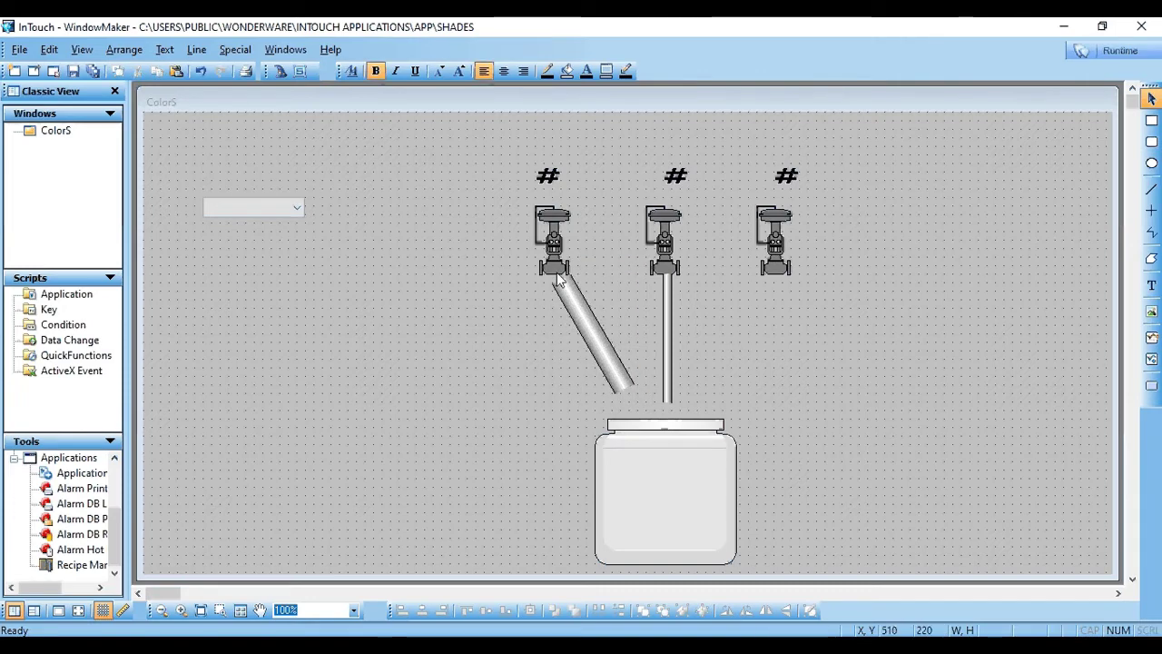
# Duplicate the slanted pipe below the third control valve and change the copy's symbol to "60° straight (long)".
pyautogui.click(590, 318)
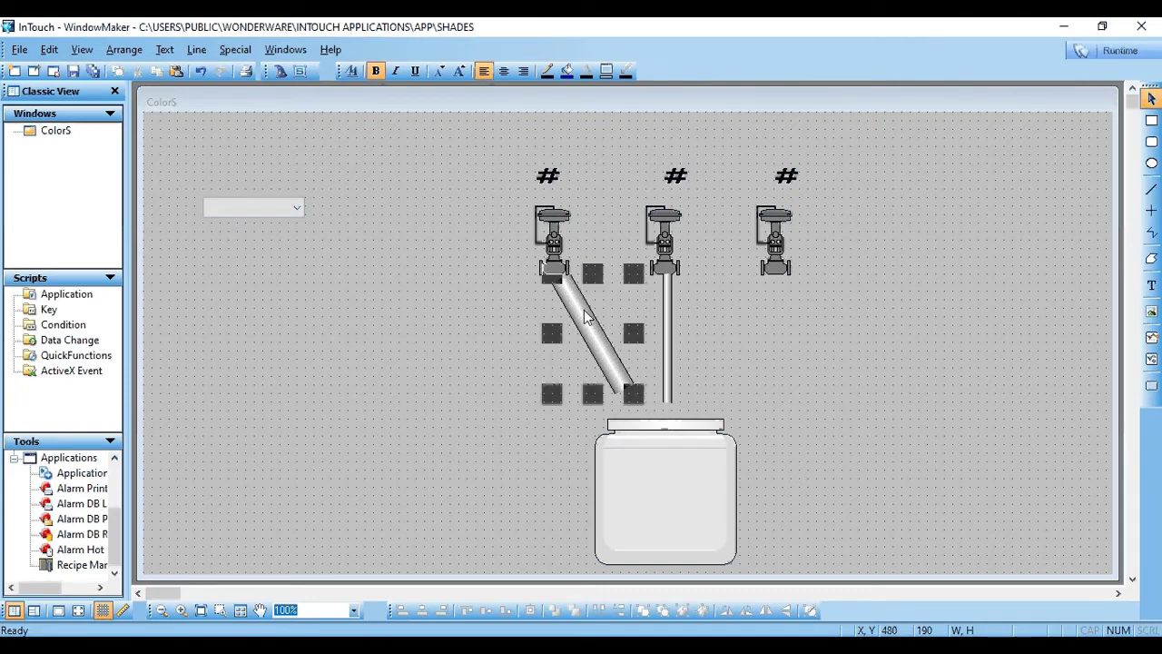
pyautogui.hotkey('ctrl', 'c')
pyautogui.hotkey('ctrl', 'v')
pyautogui.click(755, 325)
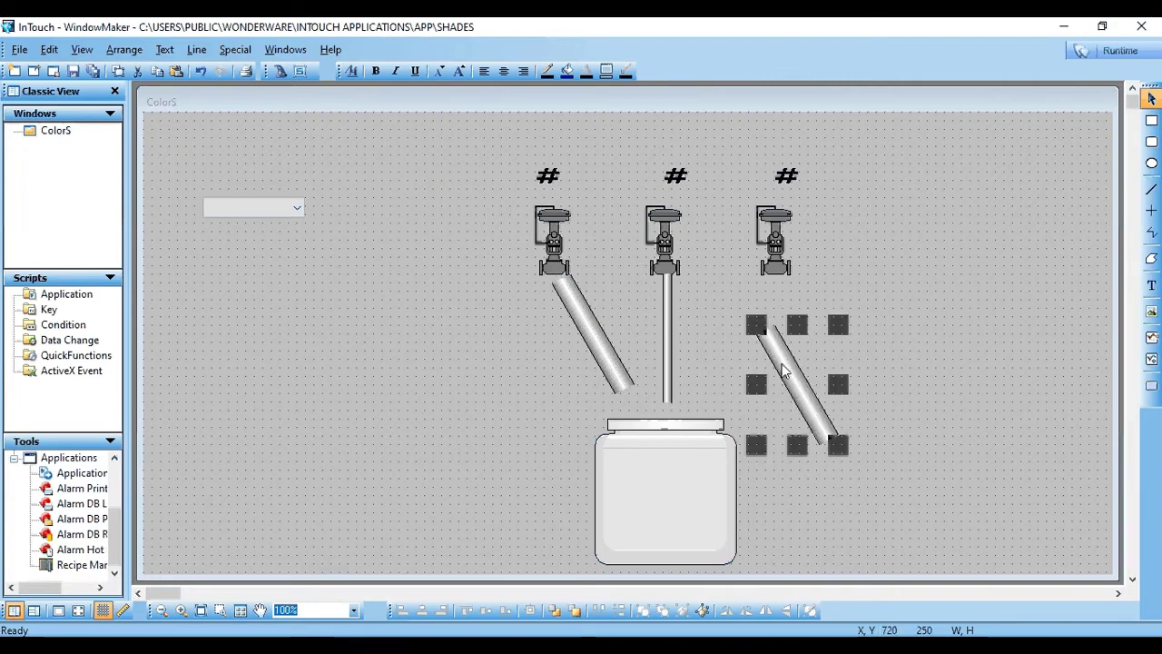
pyautogui.doubleClick(755, 327)
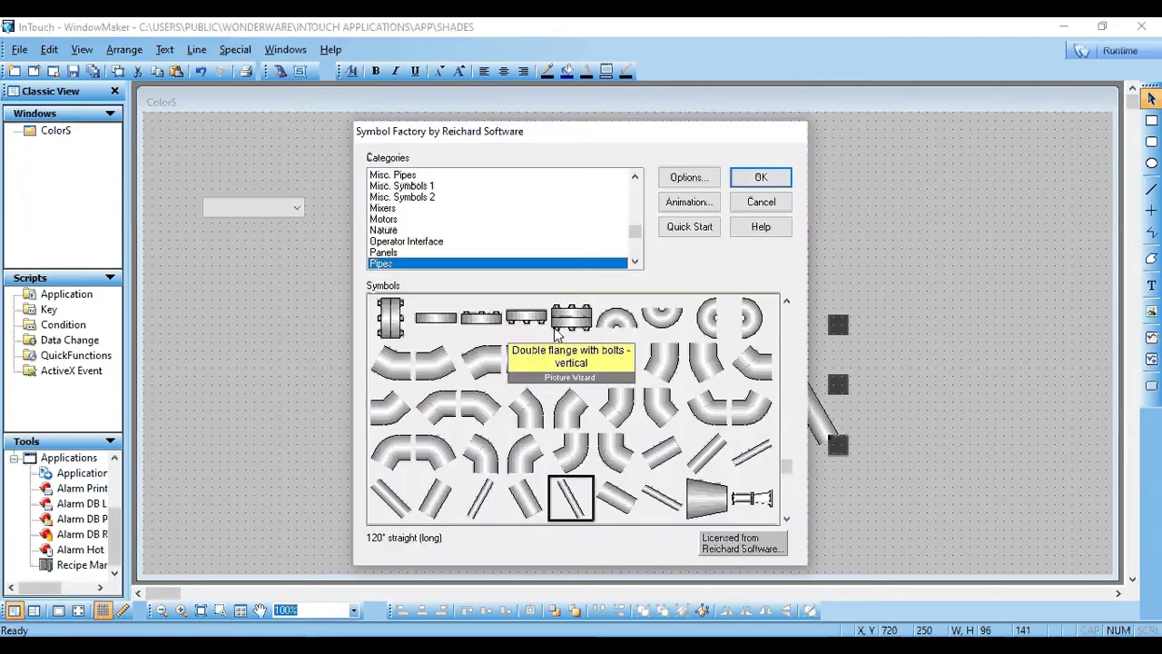
pyautogui.click(482, 508)
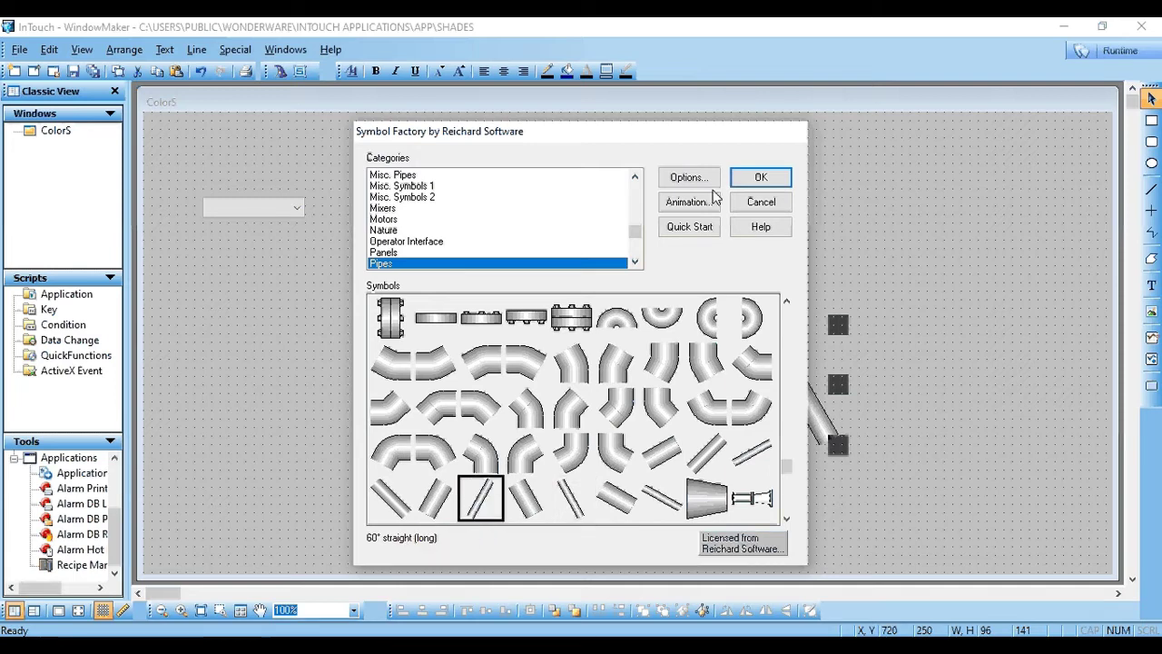
pyautogui.click(761, 177)
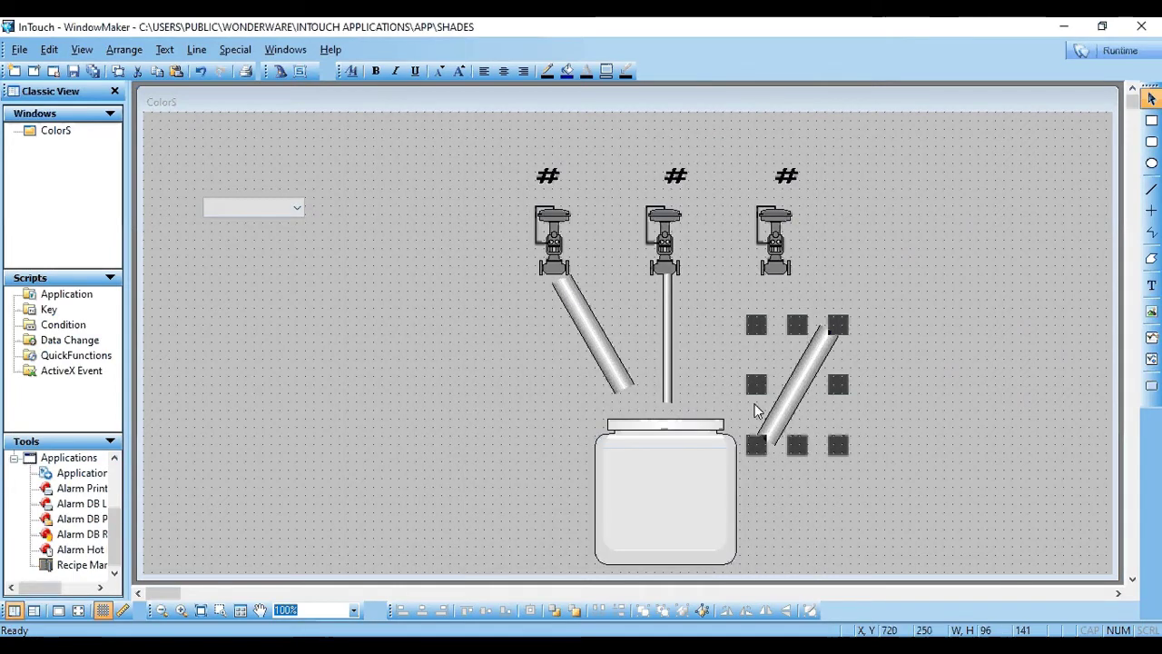
# Move the 60° pipe up and left so its upper end meets the third control valve.
pyautogui.press('Up')
pyautogui.press('Up')
pyautogui.press('Up')
pyautogui.press('Up')
pyautogui.press('Up')
pyautogui.press('Up')
pyautogui.press('Left')
pyautogui.press('Left')
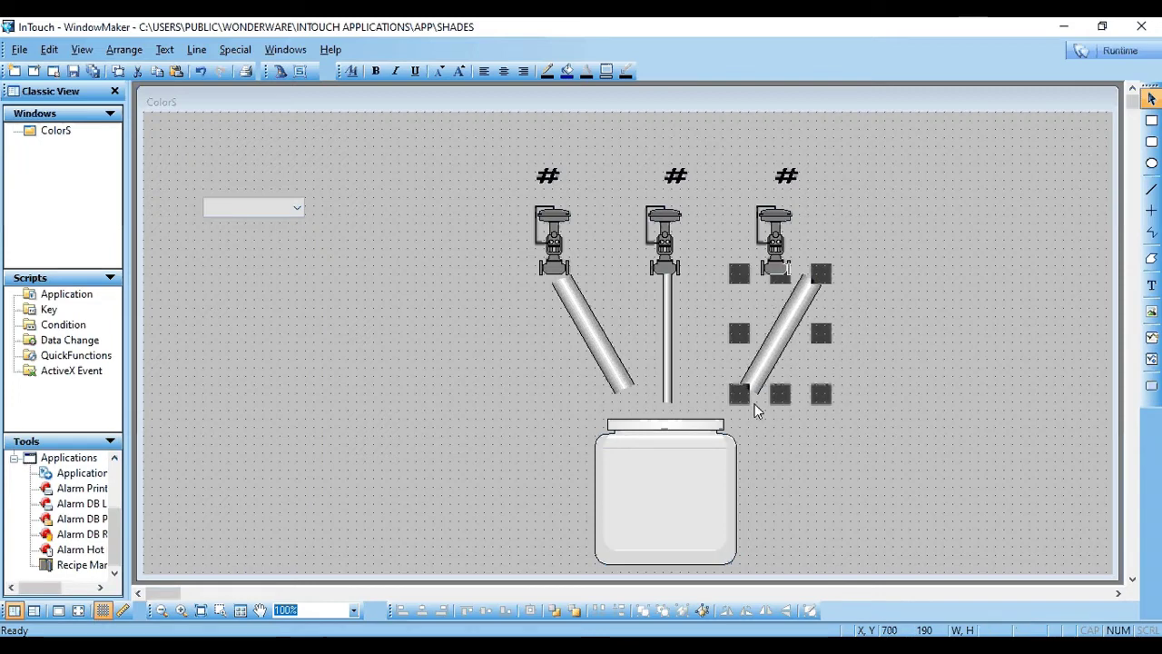
pyautogui.press('Left')
pyautogui.press('Left')
pyautogui.press('Left')
pyautogui.press('Left')
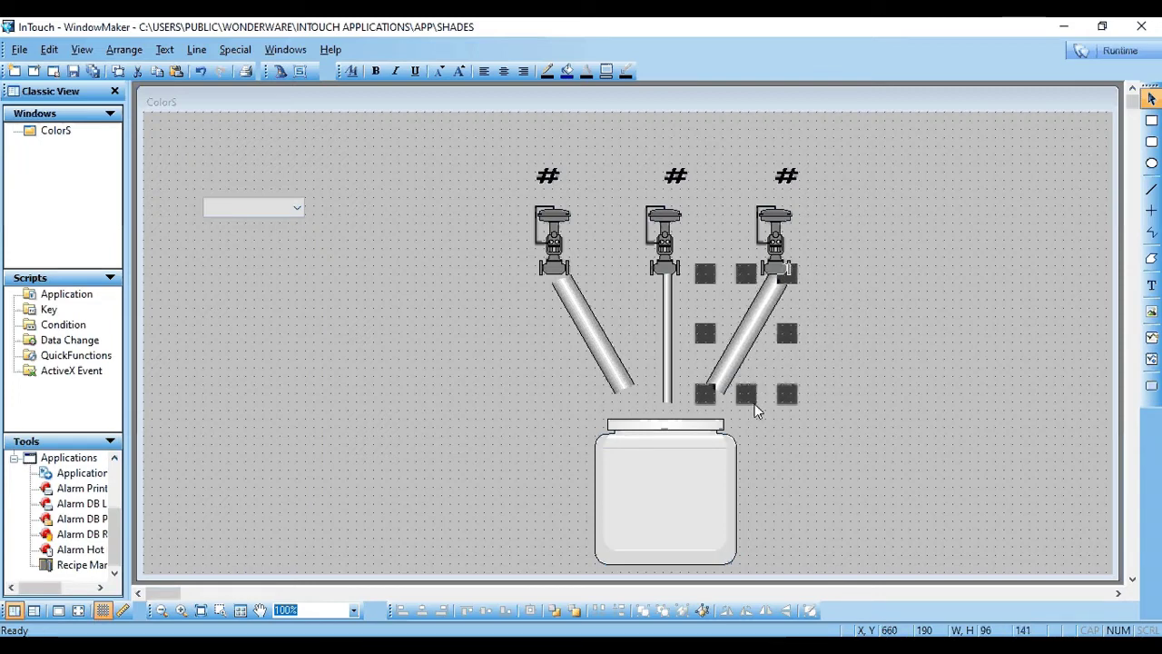
pyautogui.click(767, 455)
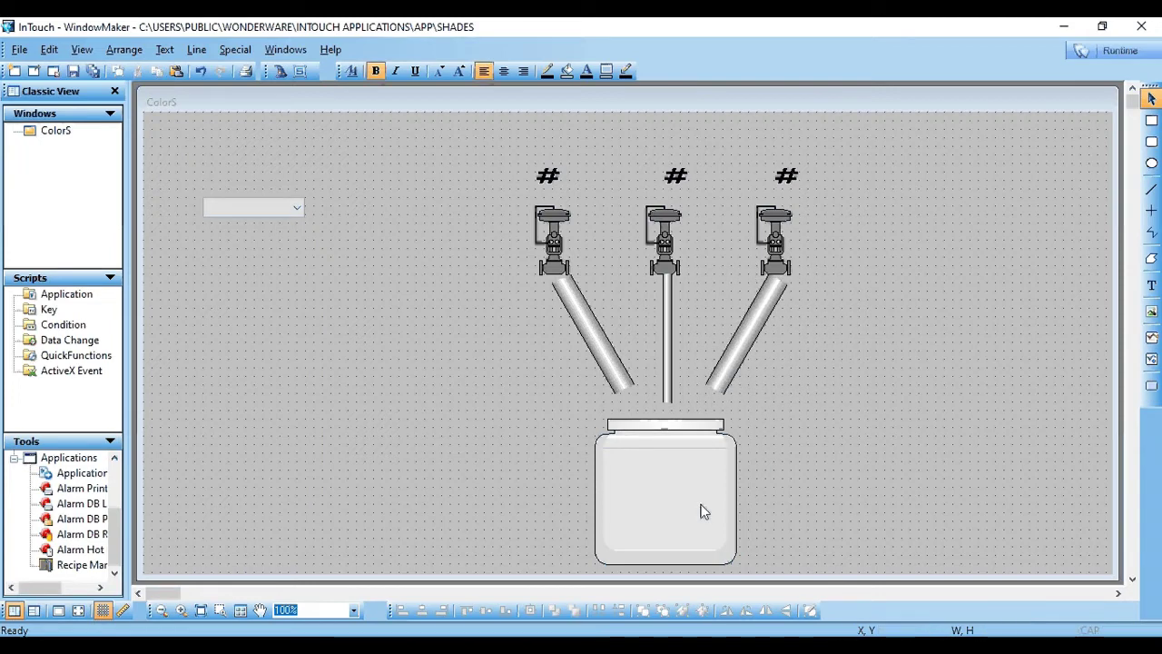
# Move the jar up against the slanted pipes' lower ends and shorten the middle pipe to end at the jar's lid.
pyautogui.moveTo(695, 470); pyautogui.dragTo(668, 394)
pyautogui.click(668, 353)
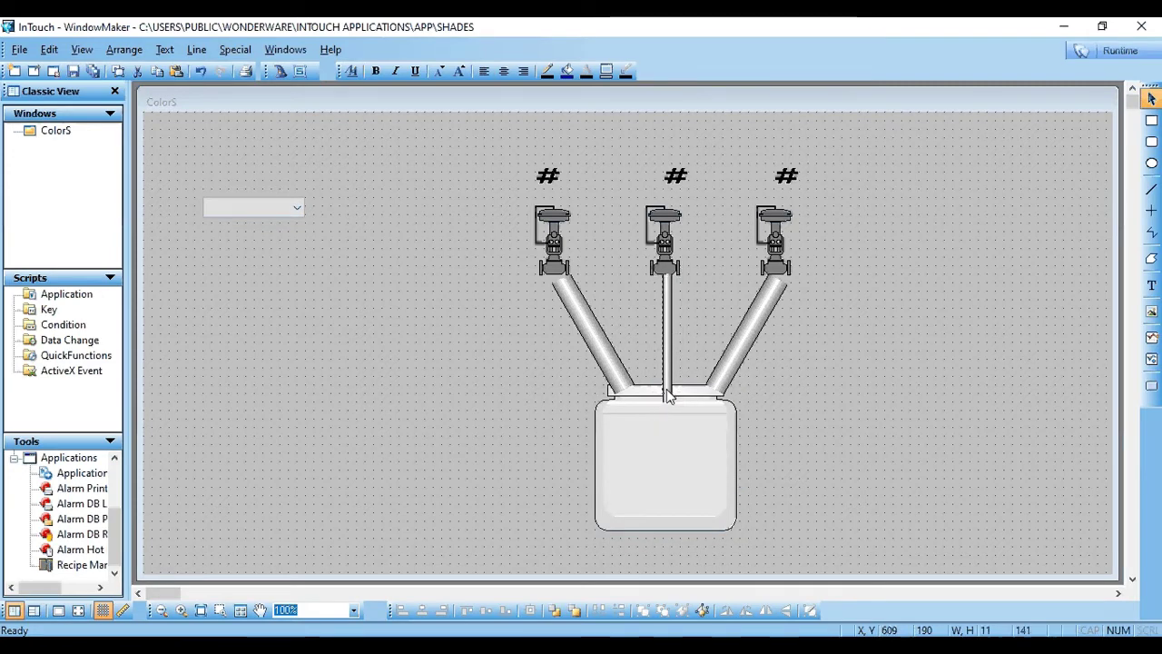
pyautogui.click(820, 425)
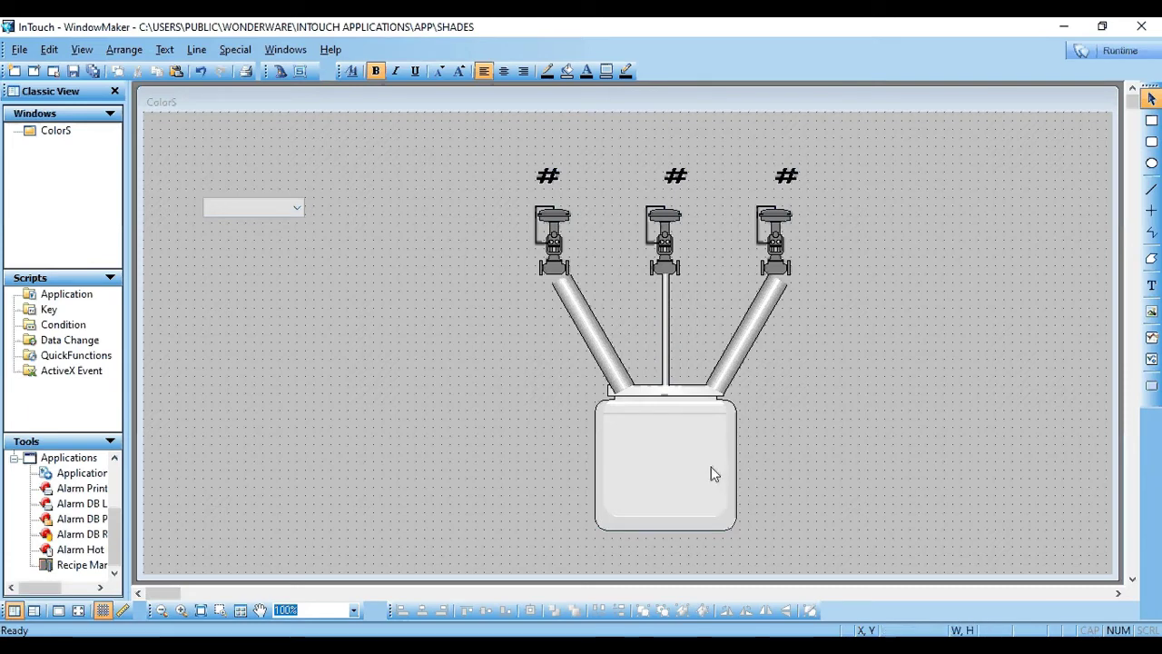
# Enlarge the jar to about 195 by 201 and shift it right so it is centered under the three pipes.
pyautogui.click(677, 495)
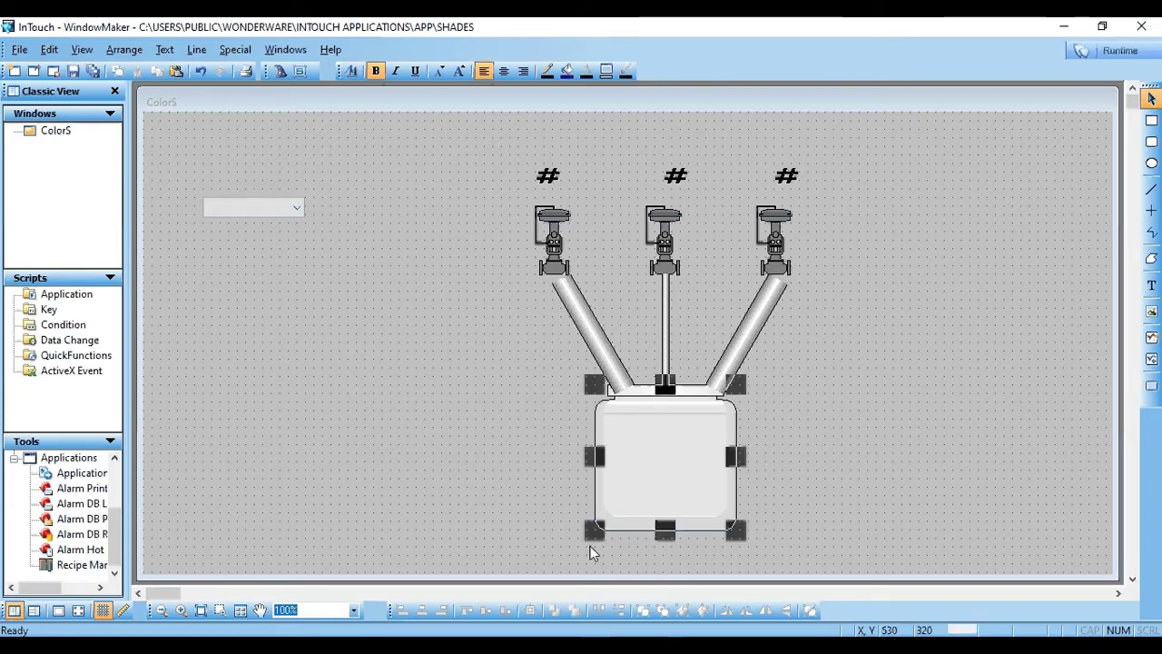
pyautogui.moveTo(591, 542); pyautogui.dragTo(554, 548)
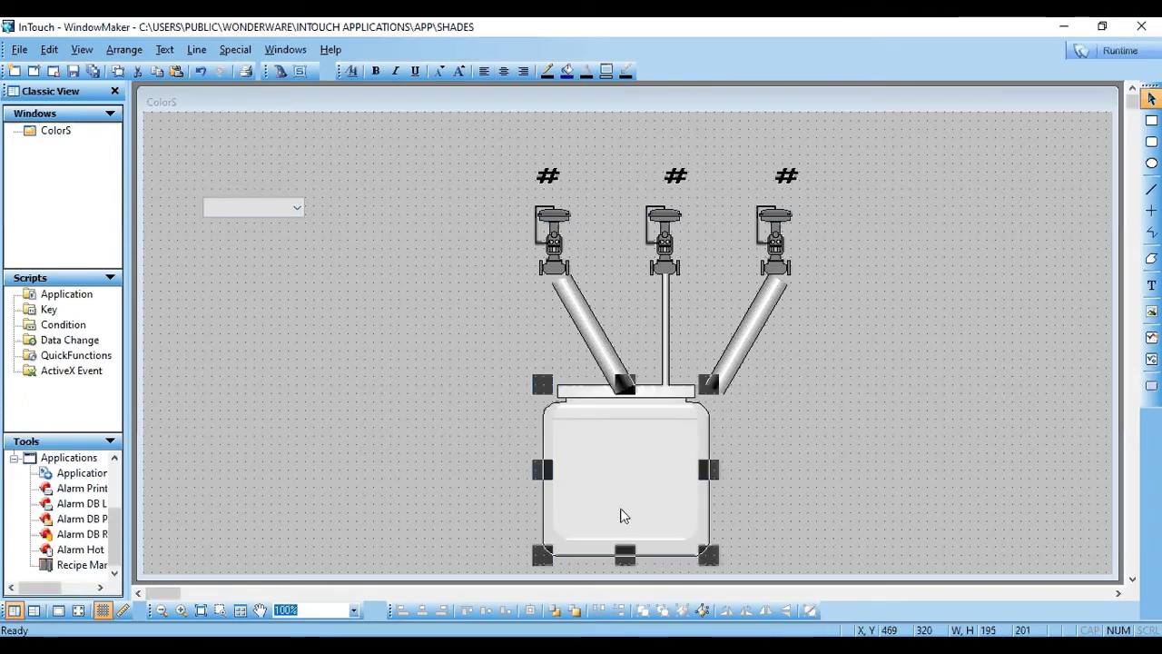
pyautogui.press('Right')
pyautogui.press('Right')
pyautogui.press('Right')
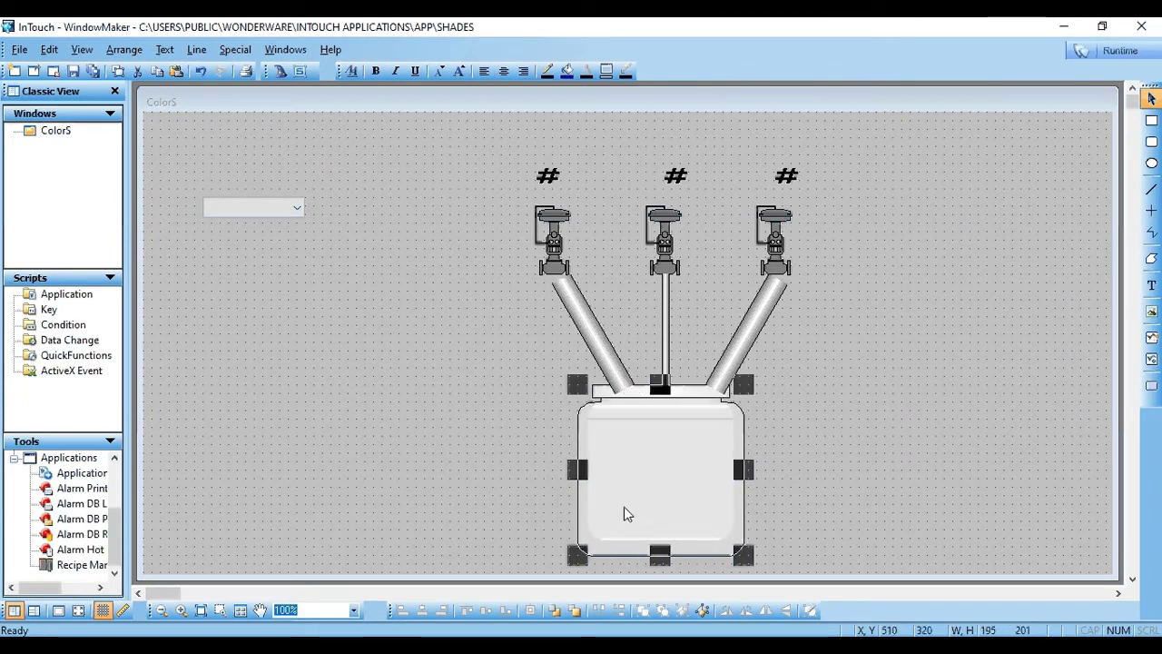
pyautogui.press('Right')
pyautogui.press('Right')
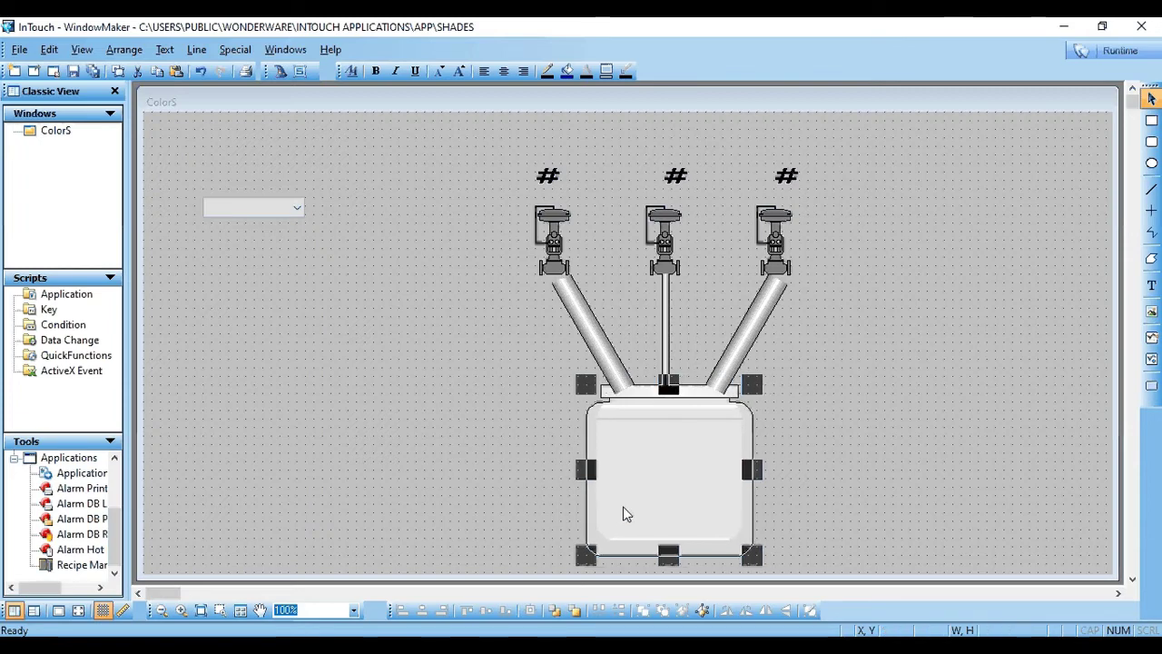
pyautogui.click(844, 474)
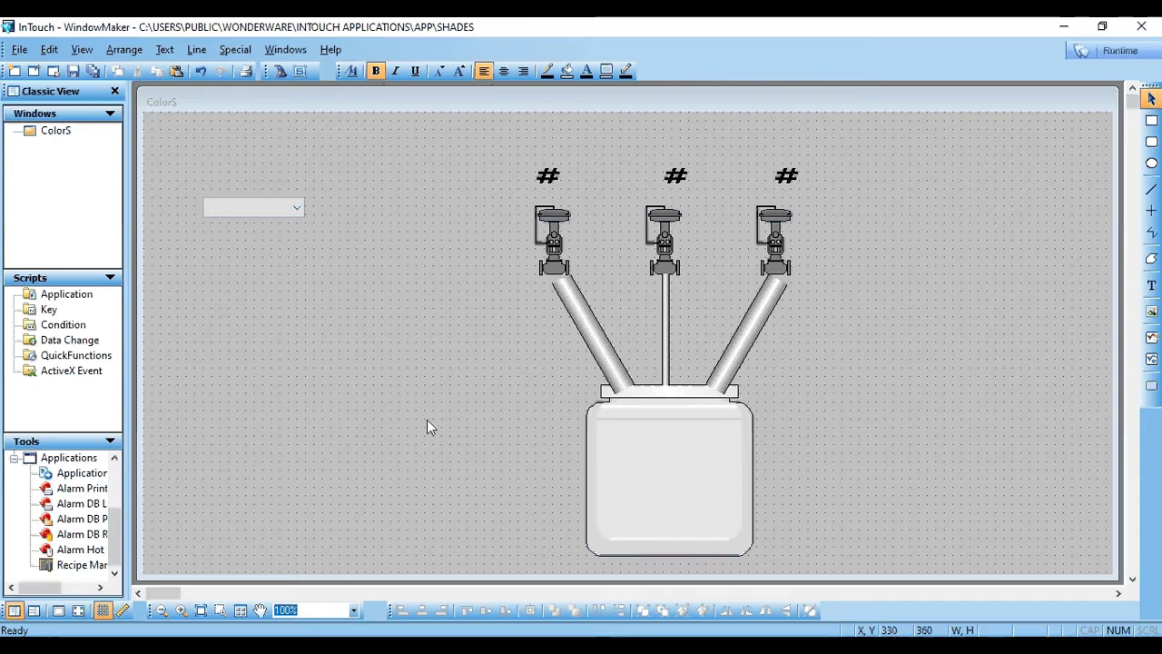
pyautogui.click(560, 243)
pyautogui.doubleClick(556, 242)
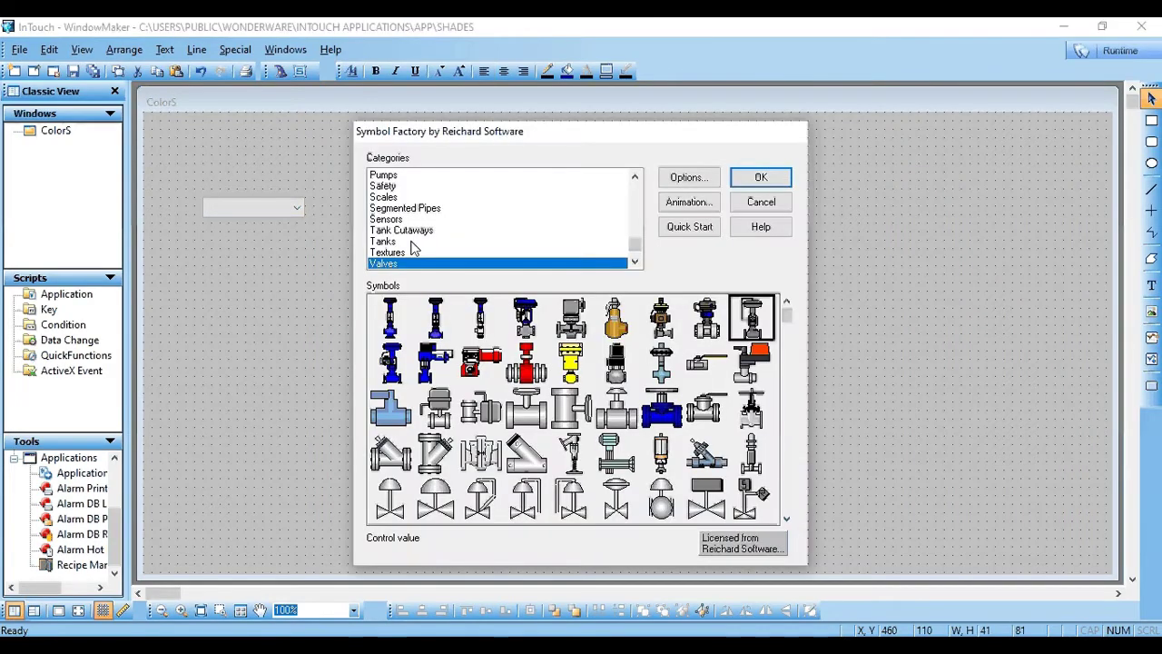
pyautogui.press('Escape')
# Break the cells of all three control valves.
pyautogui.rightClick(547, 263)
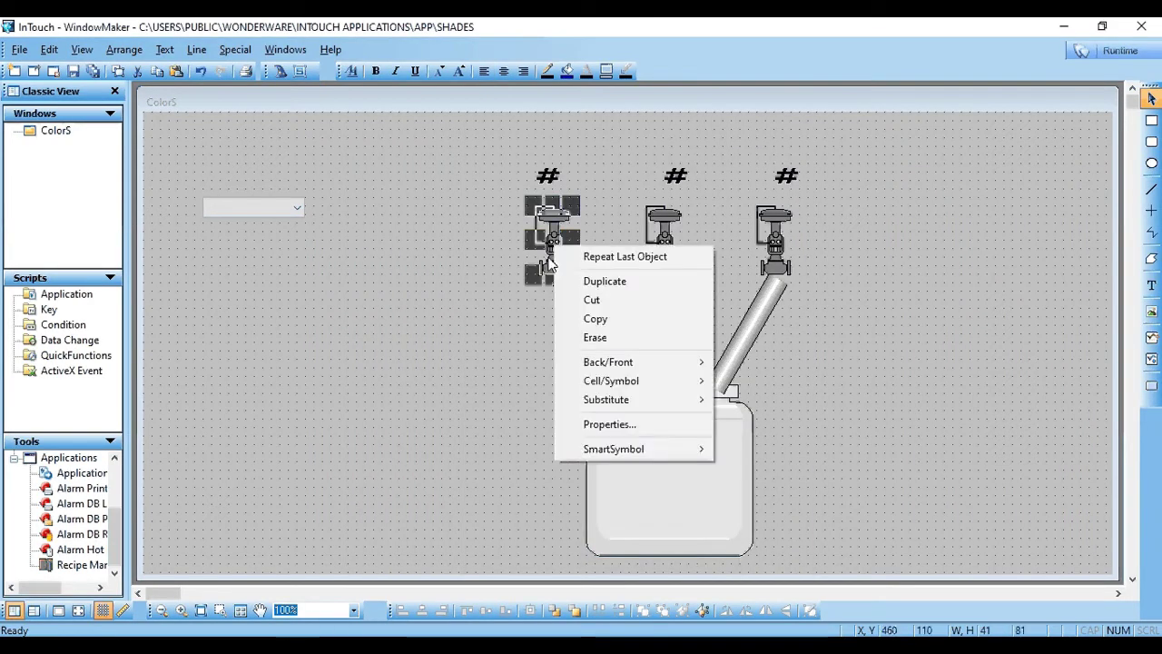
pyautogui.moveTo(620, 385)
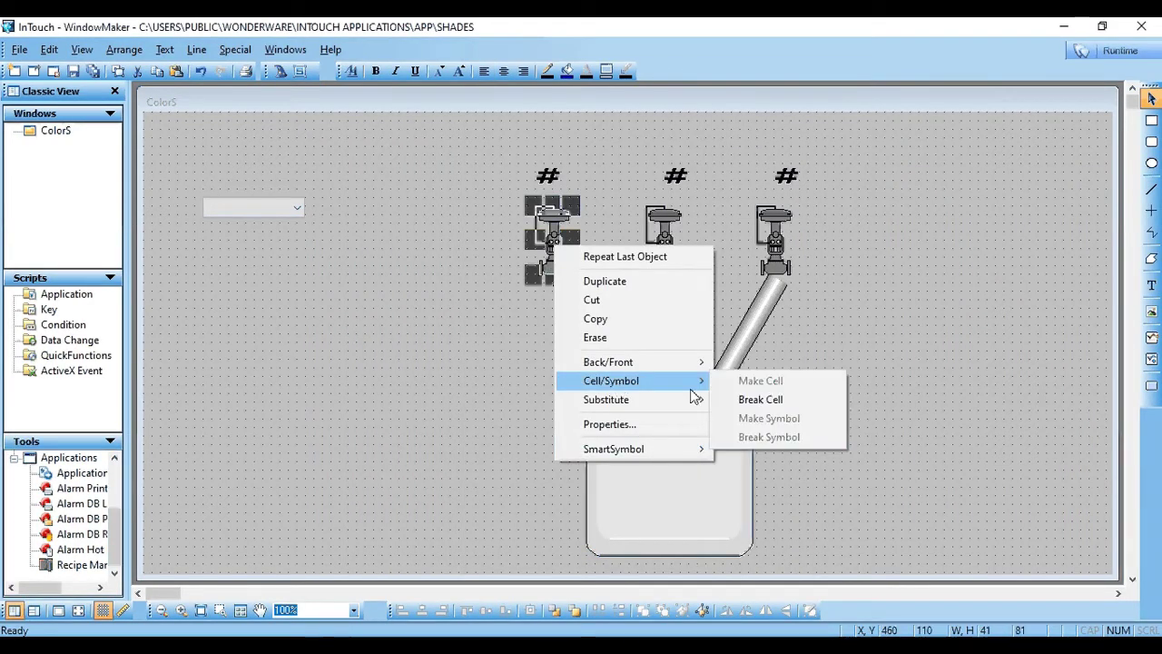
pyautogui.click(754, 399)
pyautogui.click(673, 237)
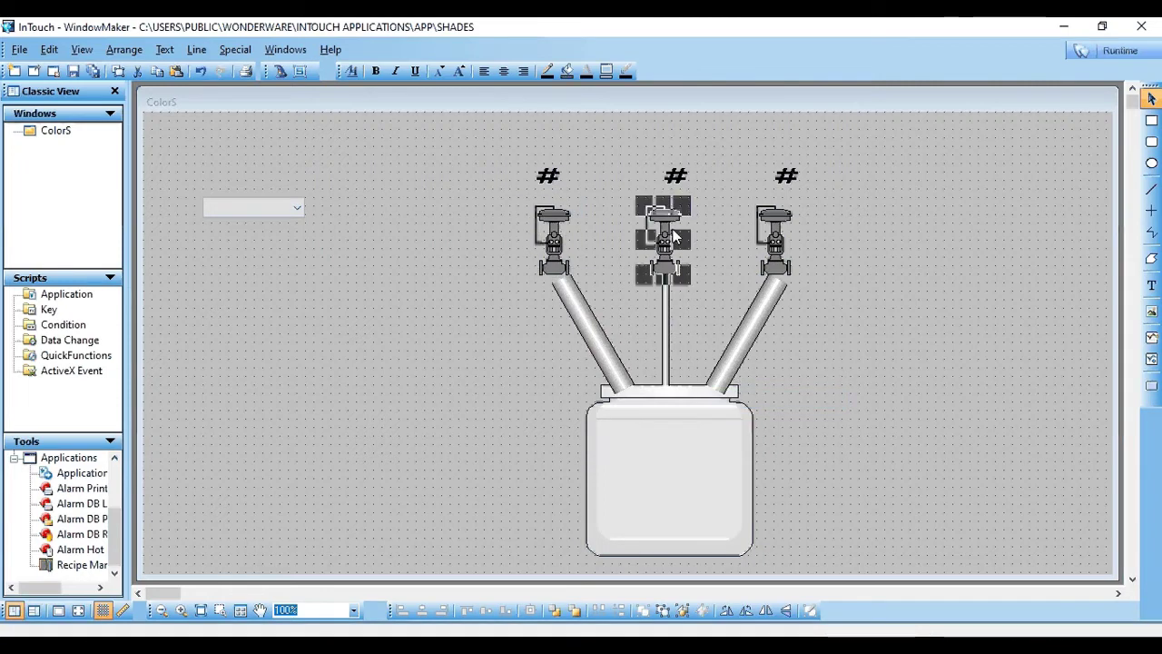
pyautogui.rightClick(673, 228)
pyautogui.click(856, 382)
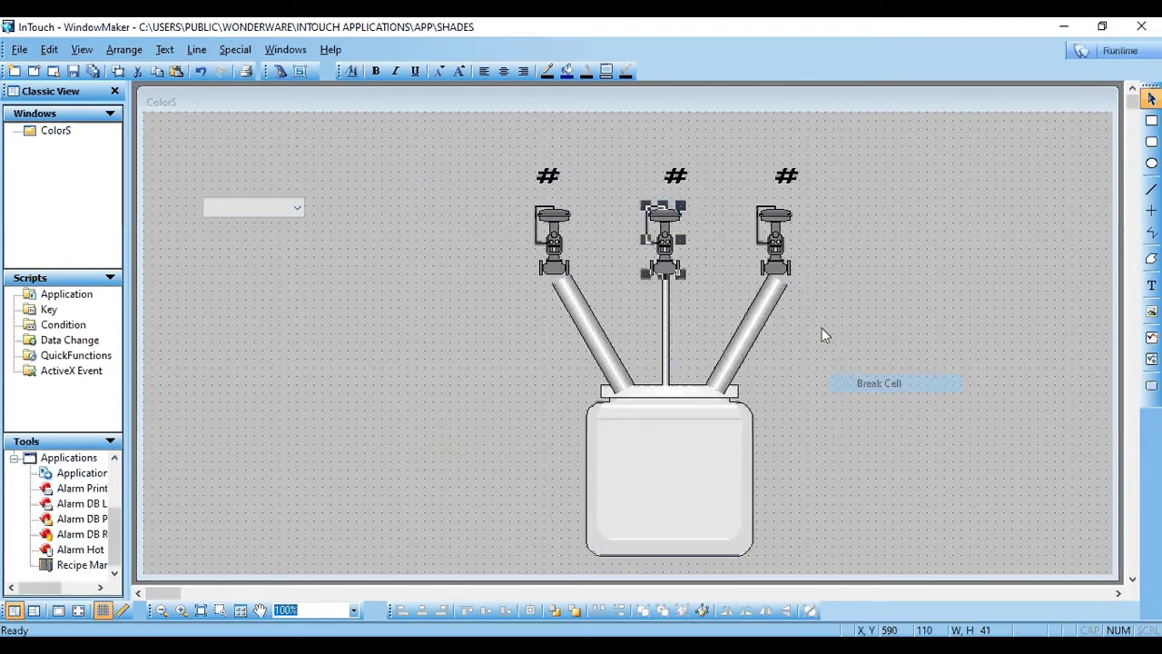
pyautogui.rightClick(770, 227)
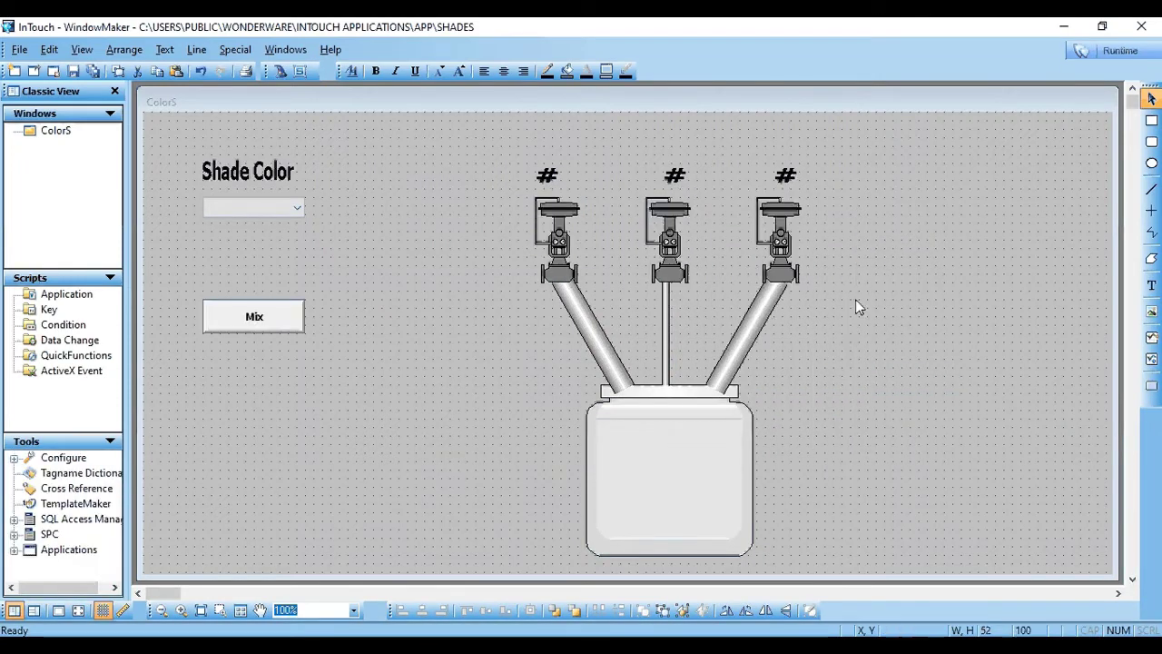
pyautogui.click(798, 328)
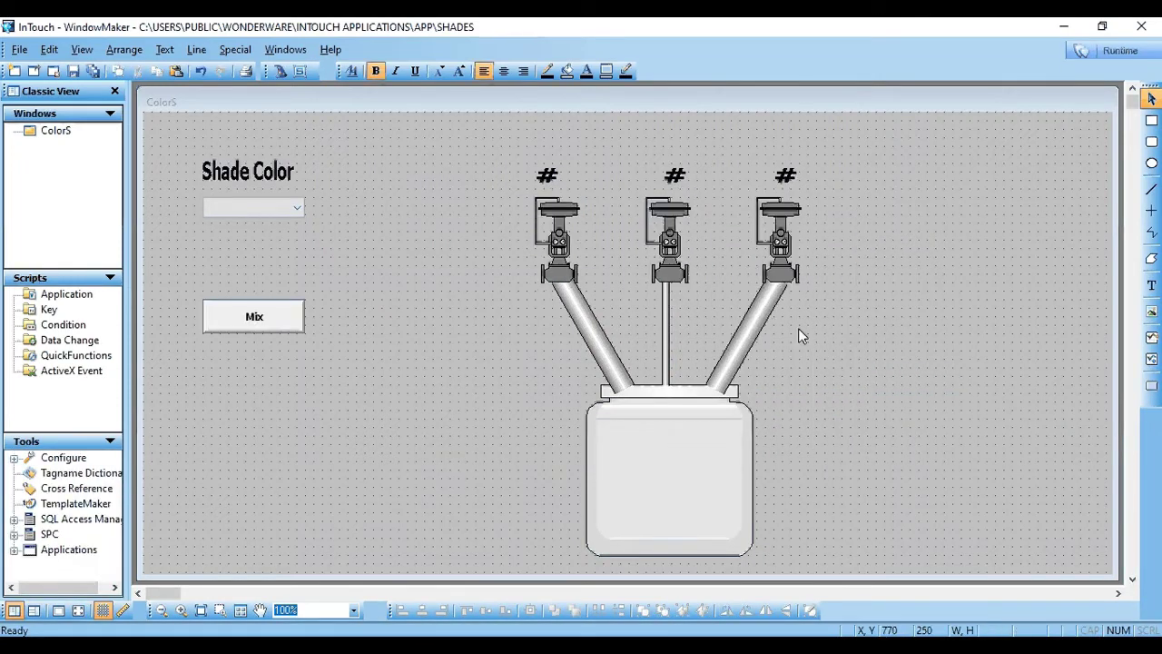
# Link the first valve's discrete fill color to VR and define VR as a memory discrete tag.
pyautogui.doubleClick(567, 240)
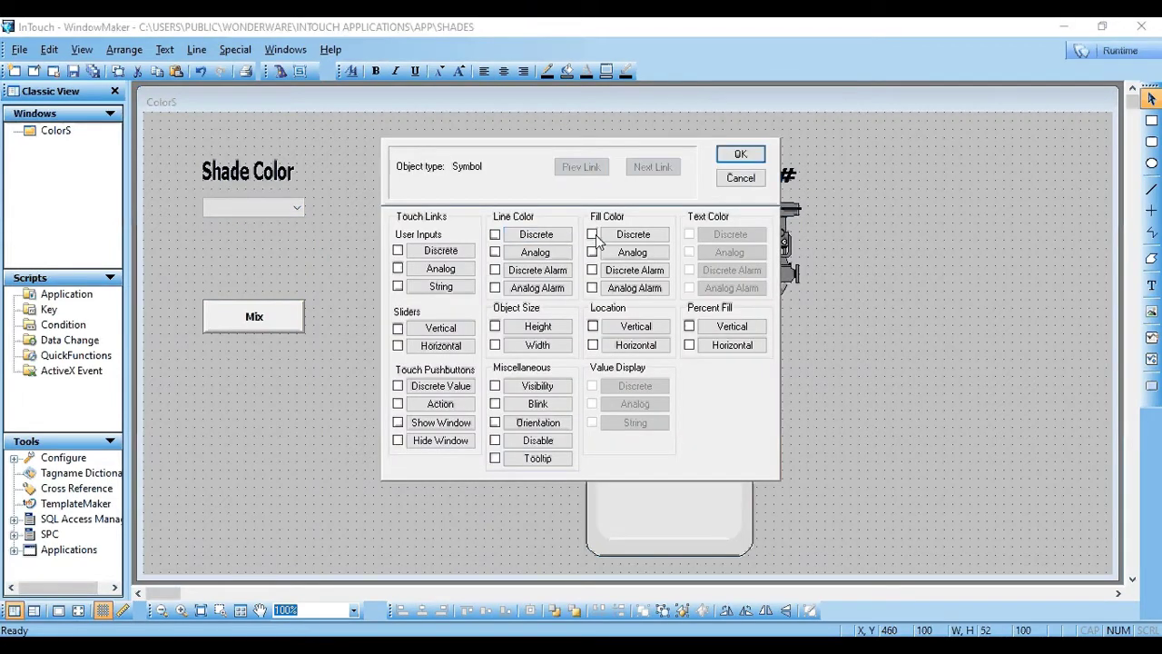
pyautogui.click(593, 235)
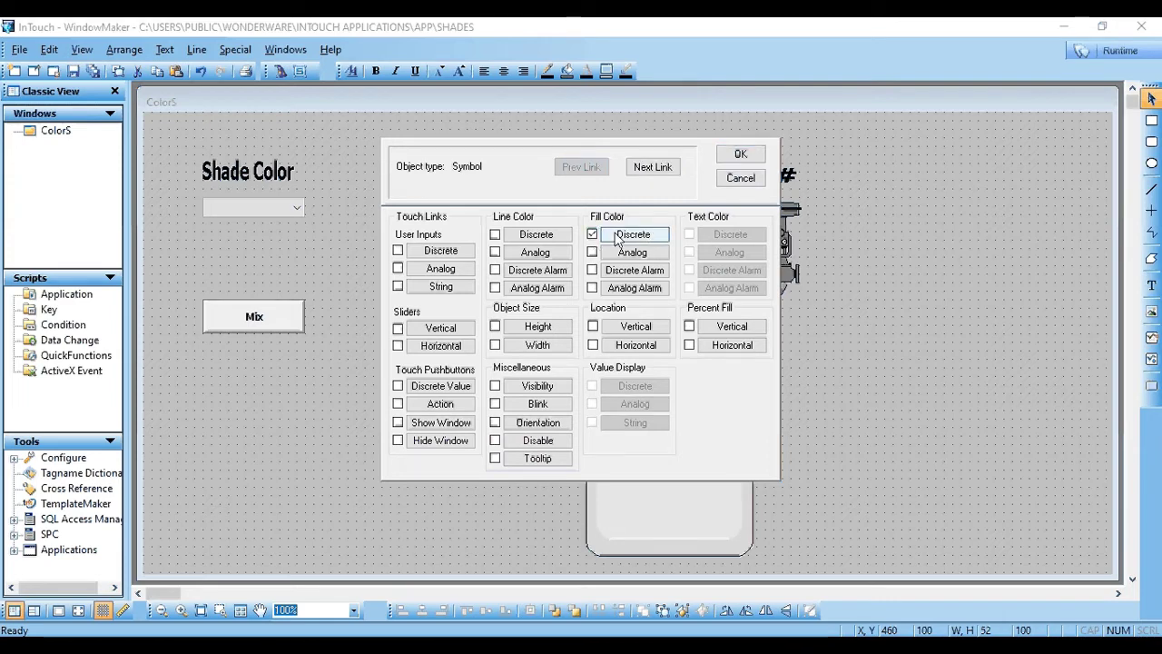
pyautogui.click(636, 235)
pyautogui.write('R')
pyautogui.moveTo(545, 268); pyautogui.dragTo(405, 241)
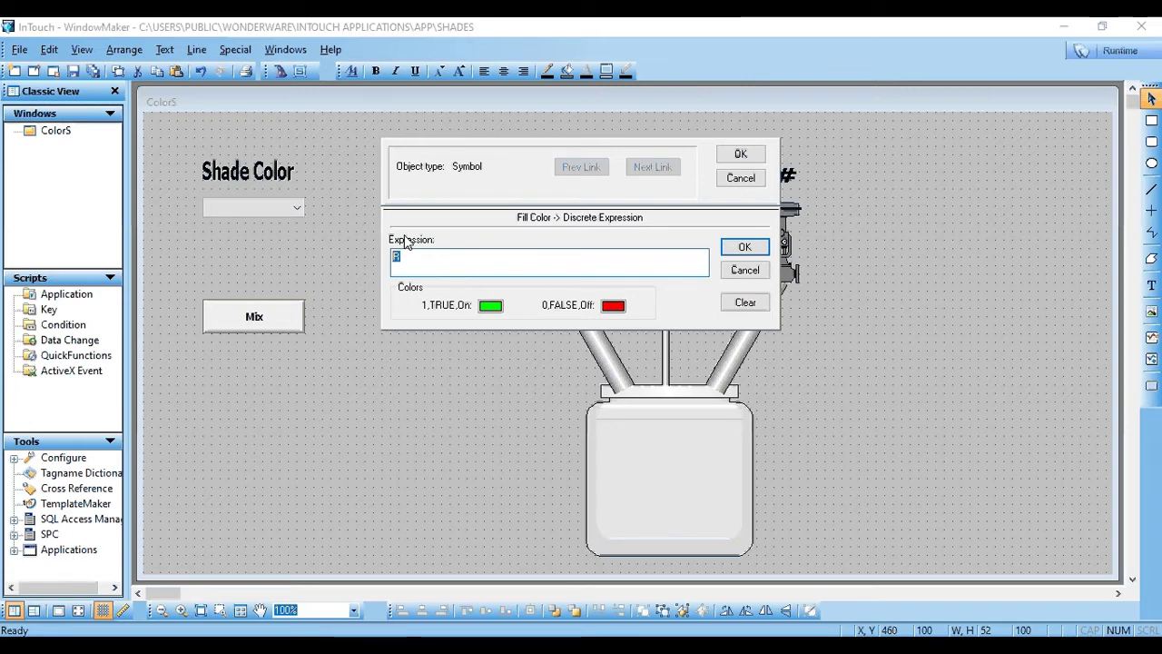
pyautogui.write('VR')
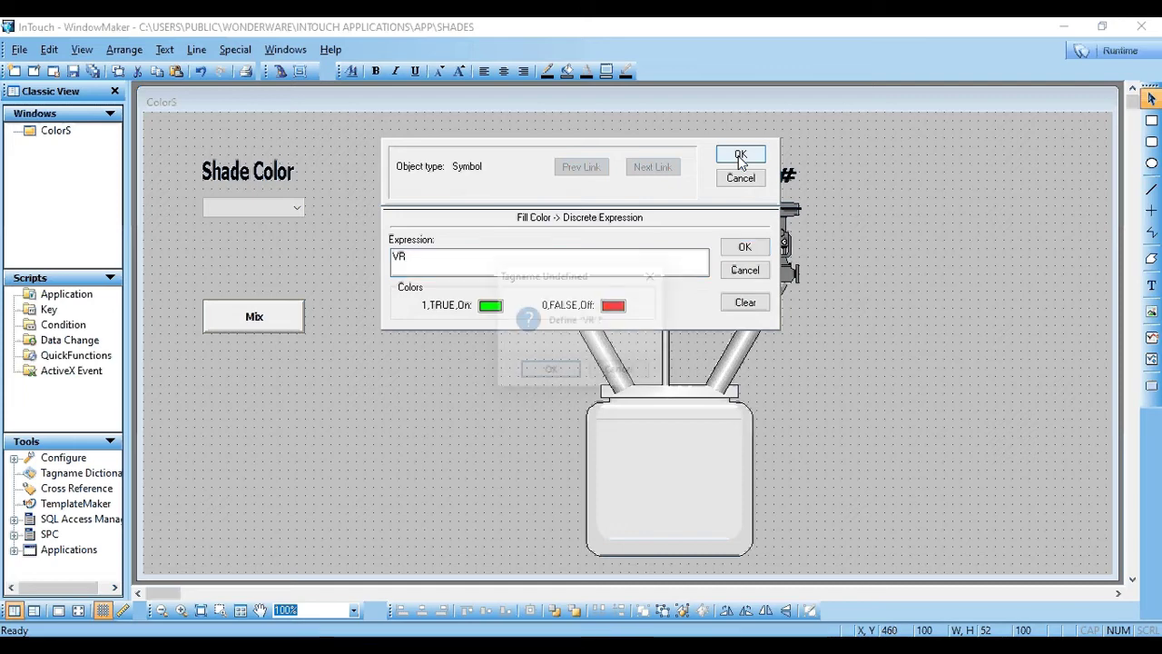
pyautogui.click(740, 160)
pyautogui.click(551, 372)
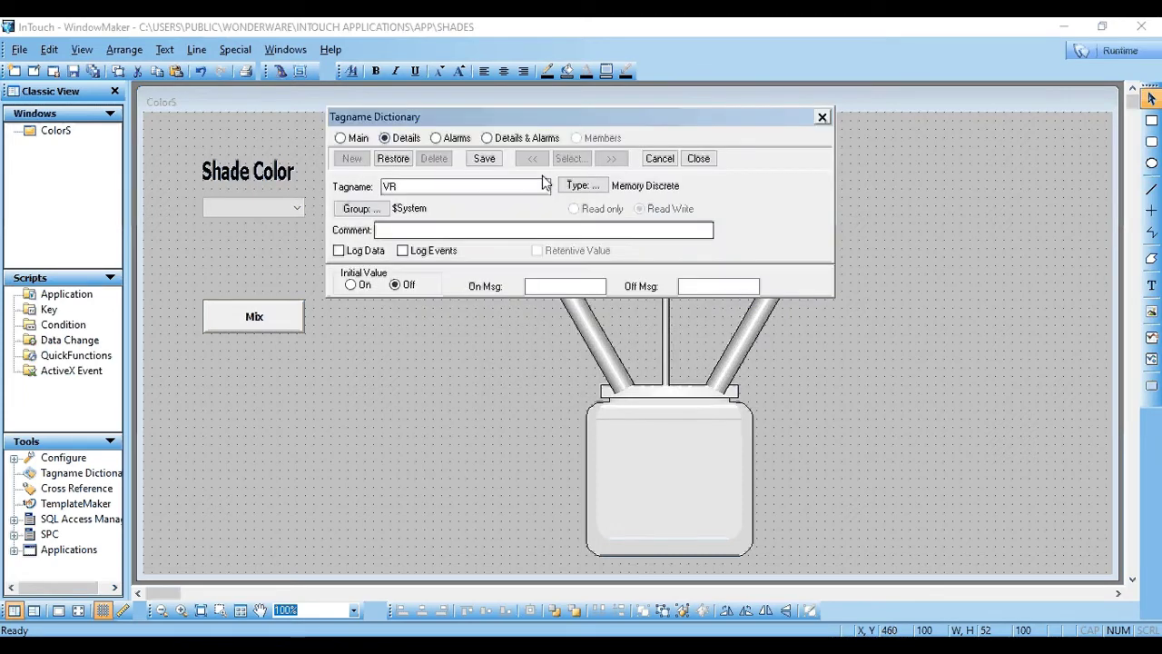
pyautogui.click(484, 160)
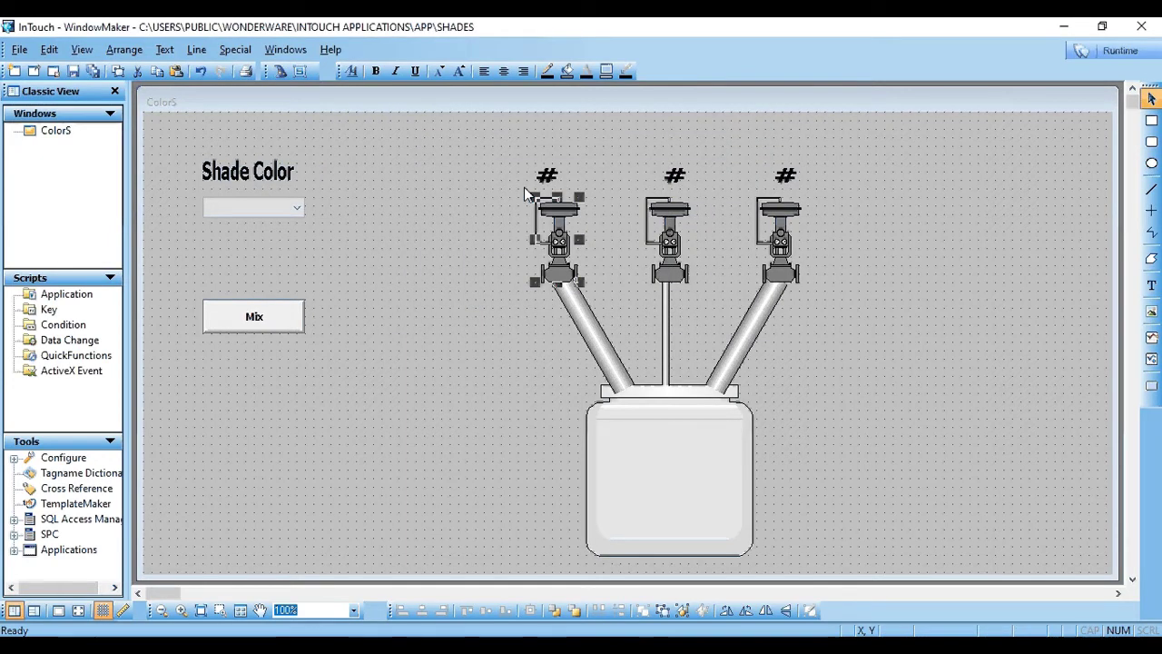
# Link the middle valve's discrete fill color to VB and define VB as a memory discrete tag.
pyautogui.click(669, 229)
pyautogui.doubleClick(669, 229)
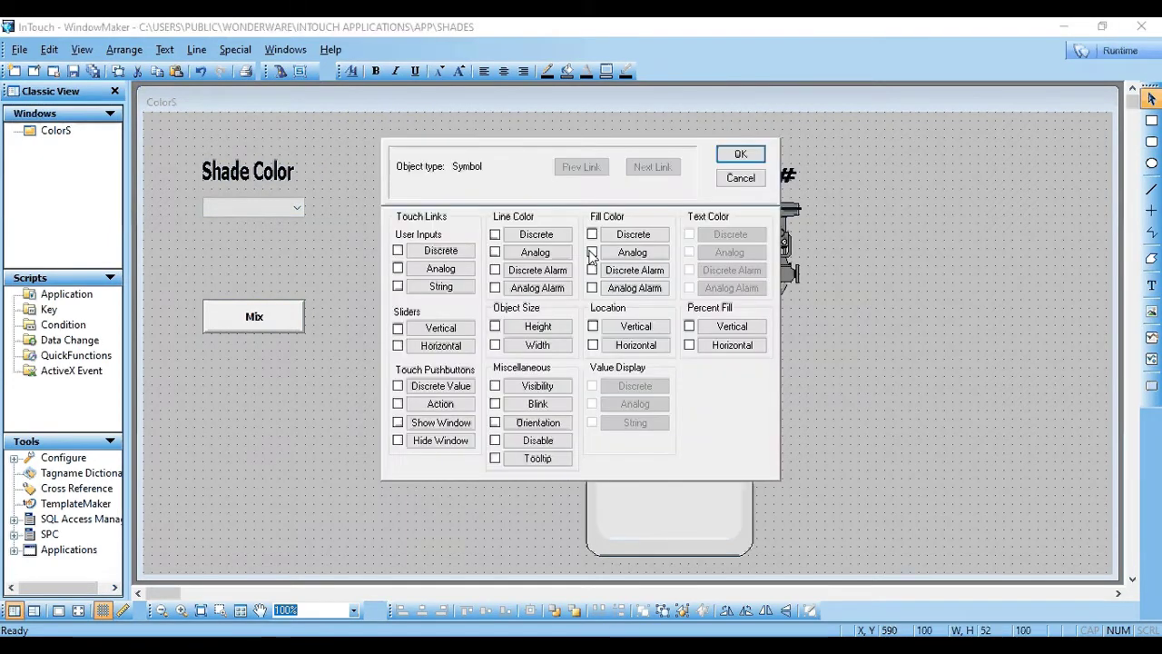
pyautogui.click(592, 235)
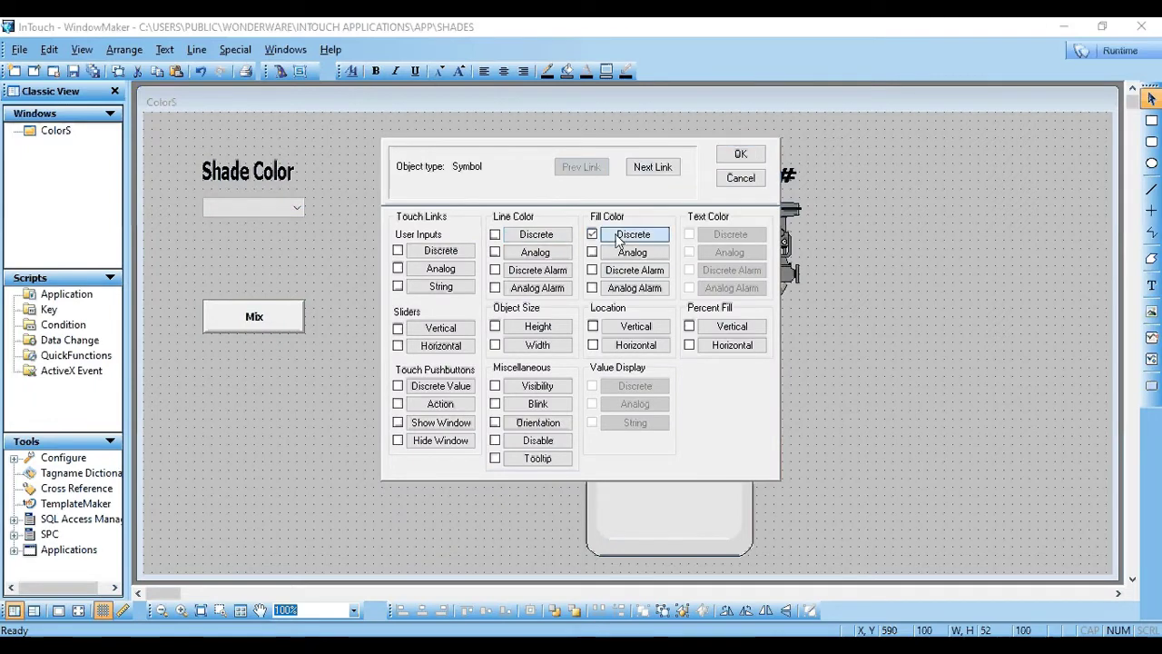
pyautogui.click(616, 236)
pyautogui.write('VB')
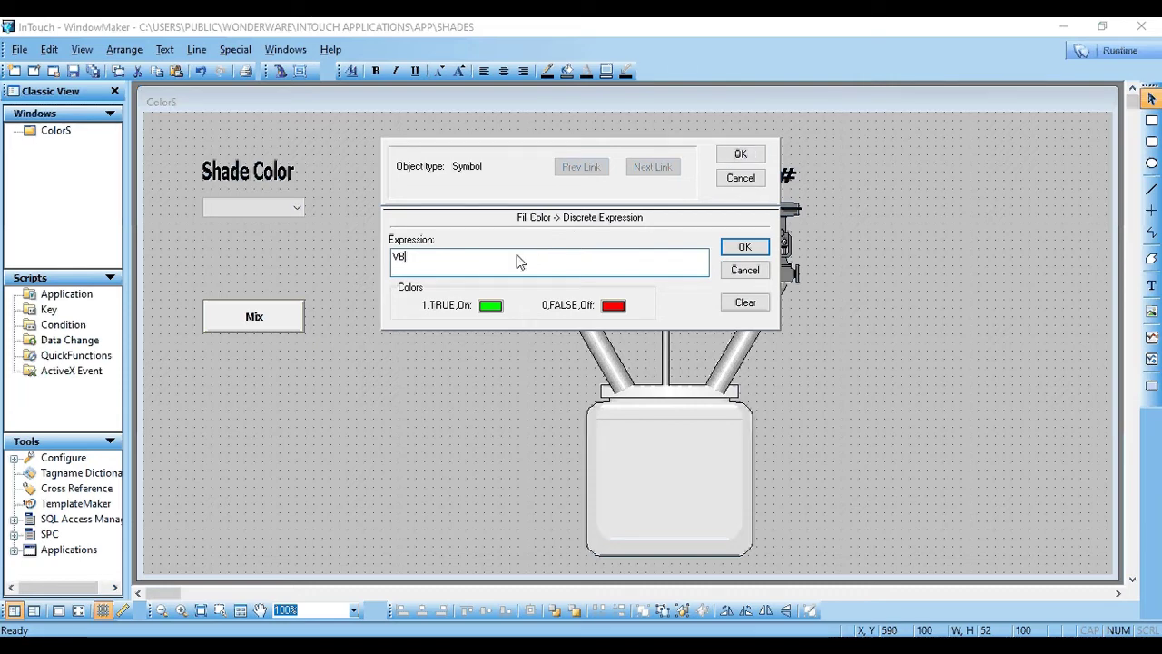
pyautogui.click(741, 155)
pyautogui.press('Return')
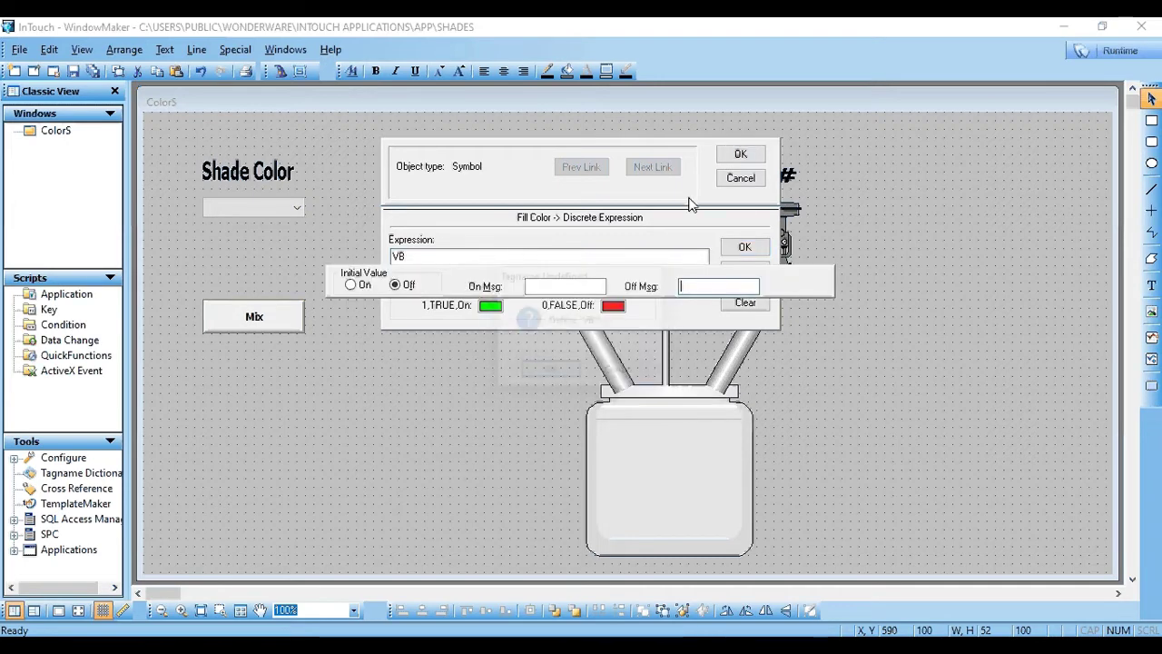
pyautogui.click(689, 206)
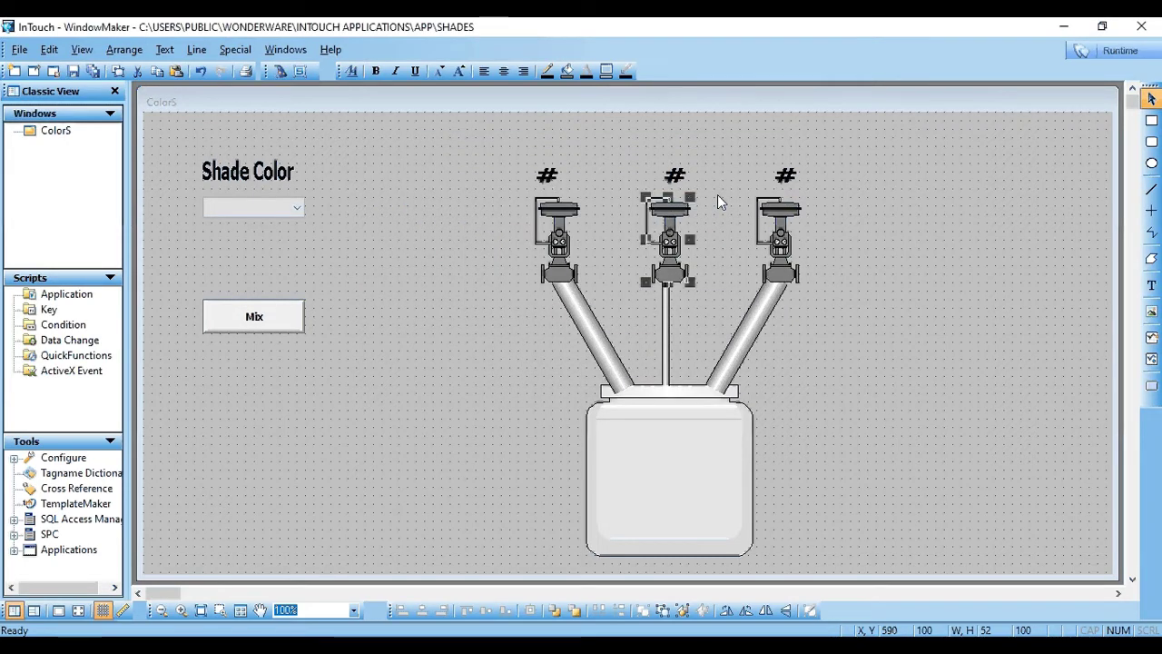
# Swap the positions of the middle and third valves so the VB valve sits above the third pipe.
pyautogui.click(679, 231)
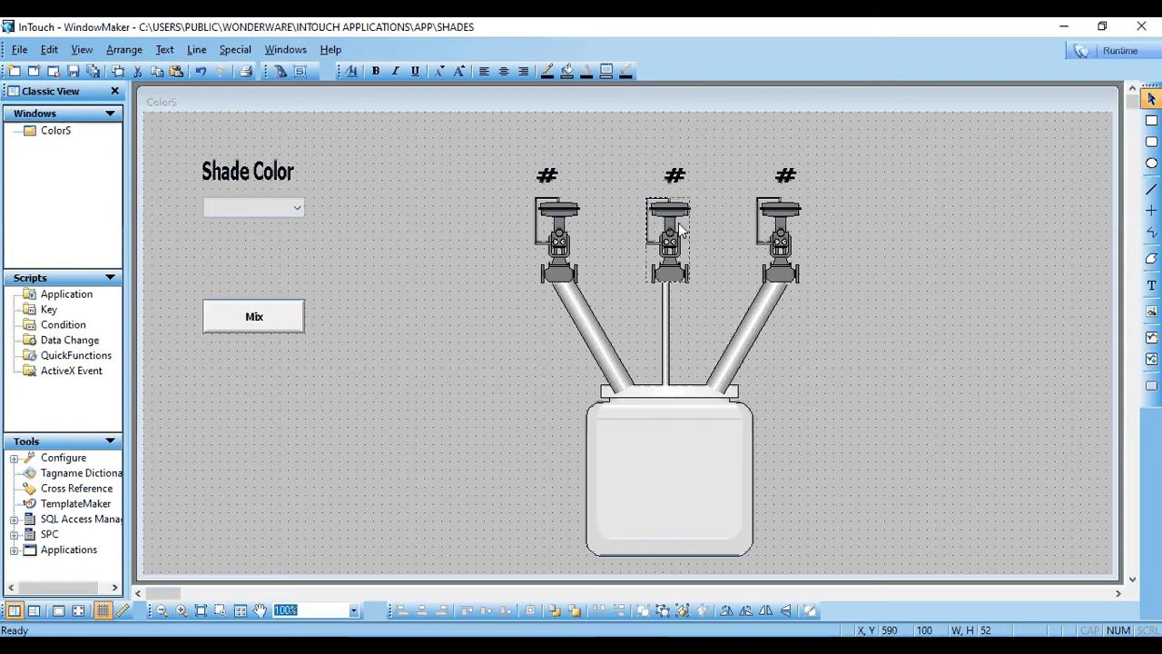
pyautogui.moveTo(680, 231); pyautogui.dragTo(848, 238)
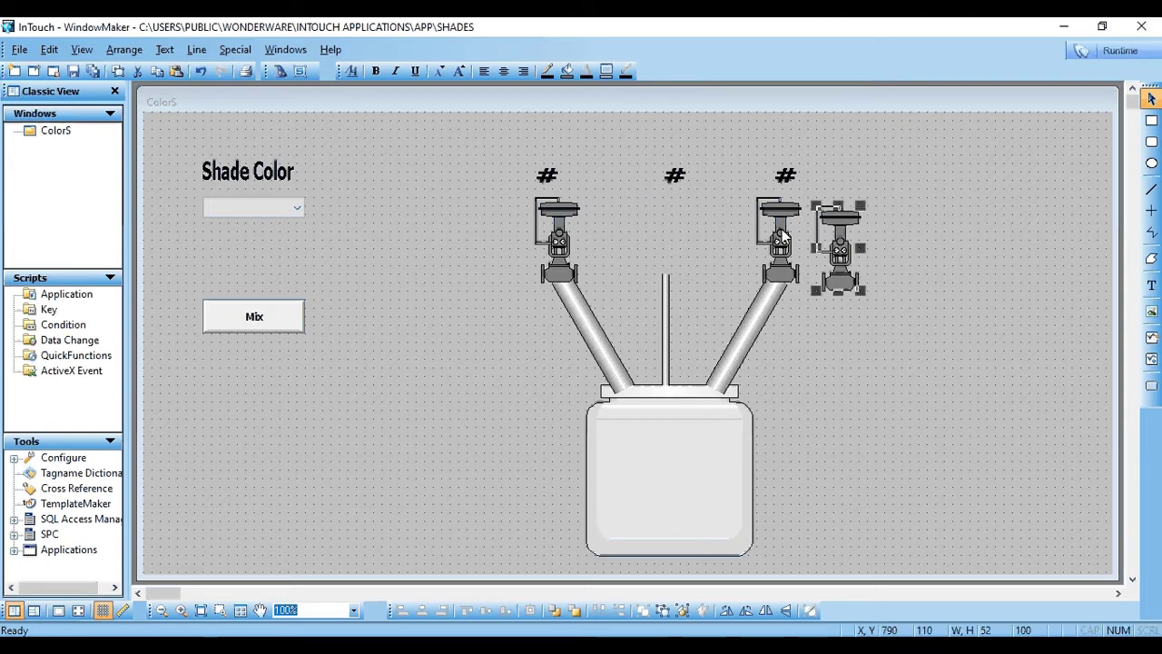
pyautogui.moveTo(674, 222); pyautogui.dragTo(674, 223)
pyautogui.moveTo(783, 229)
pyautogui.mouseDown()
pyautogui.moveTo(842, 237)
pyautogui.moveTo(787, 238)
pyautogui.mouseUp()
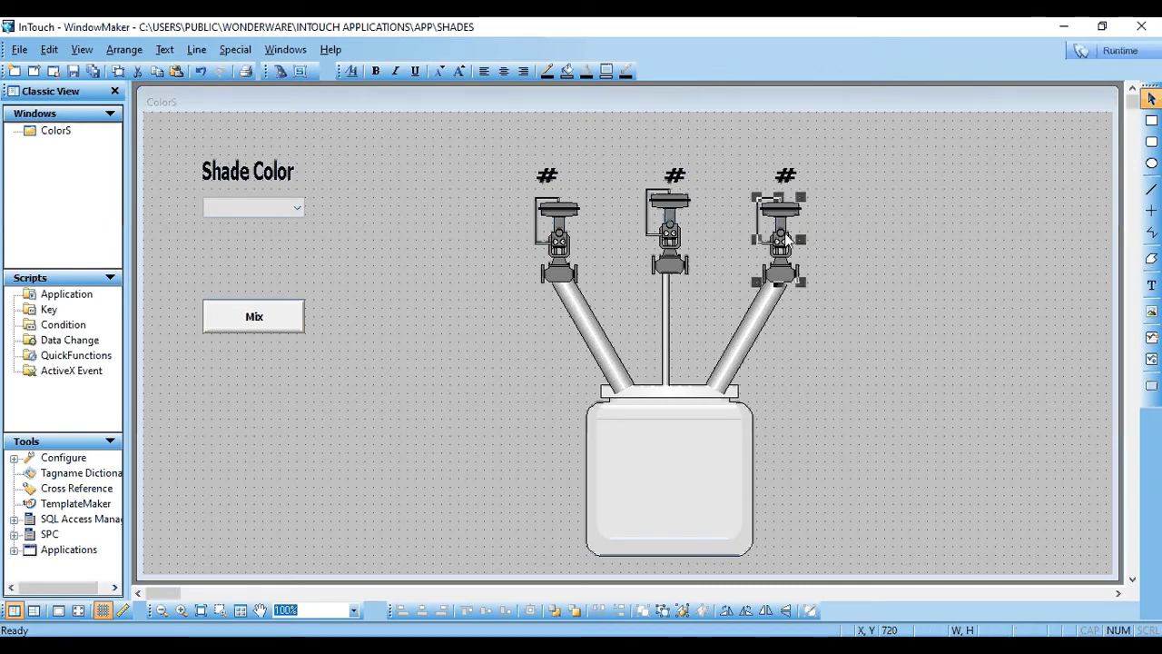
# Link the new middle valve's discrete fill color to VG and define VG as a memory discrete tag.
pyautogui.doubleClick(669, 230)
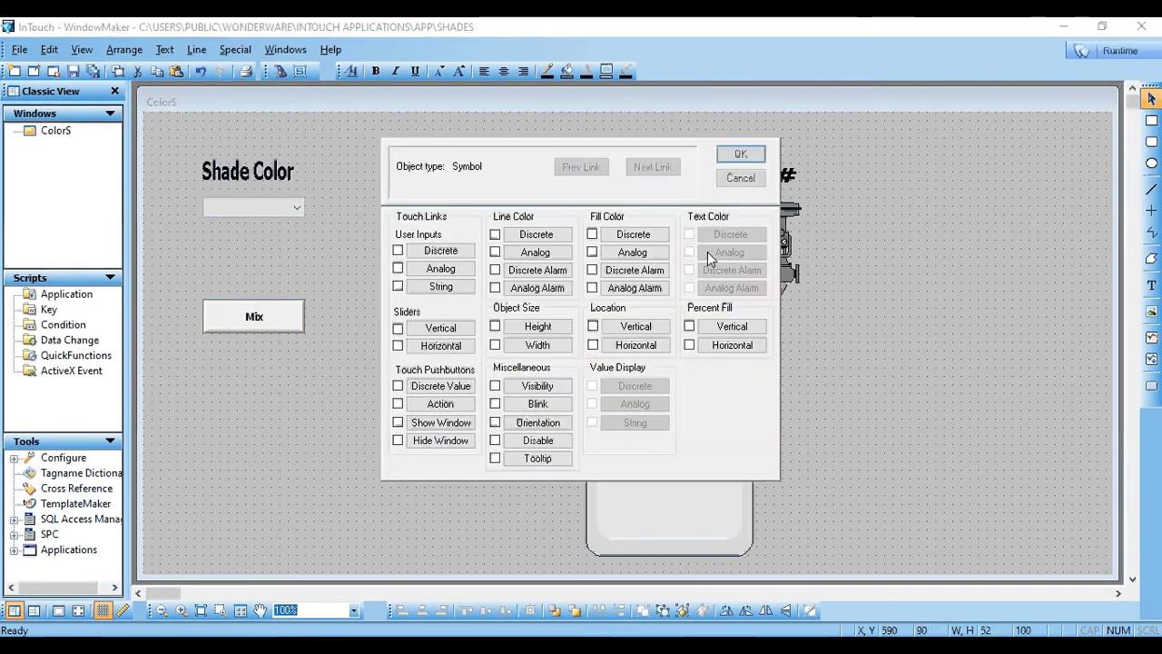
pyautogui.click(623, 237)
pyautogui.click(602, 256)
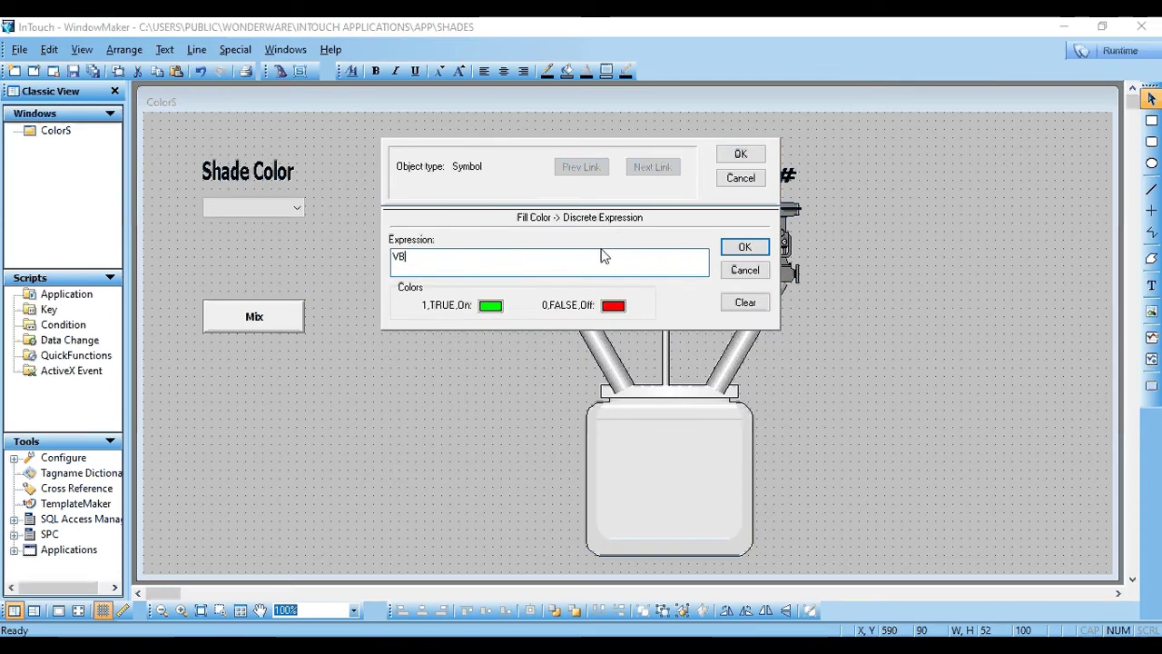
pyautogui.press('BackSpace')
pyautogui.write('G')
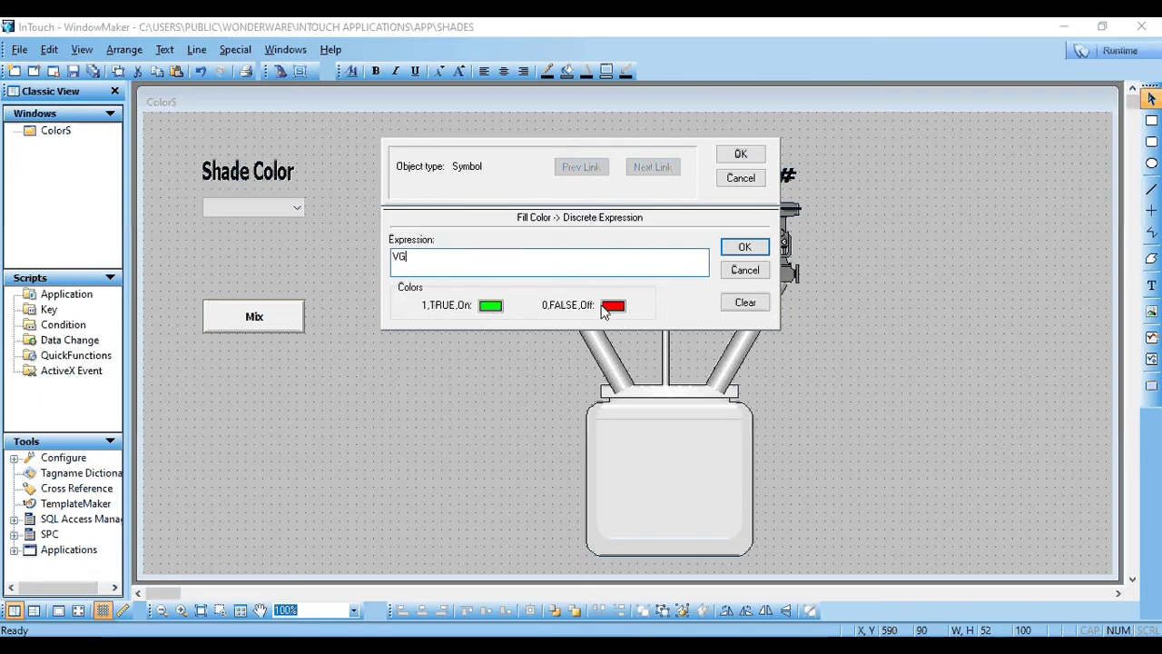
pyautogui.click(740, 156)
pyautogui.click(550, 371)
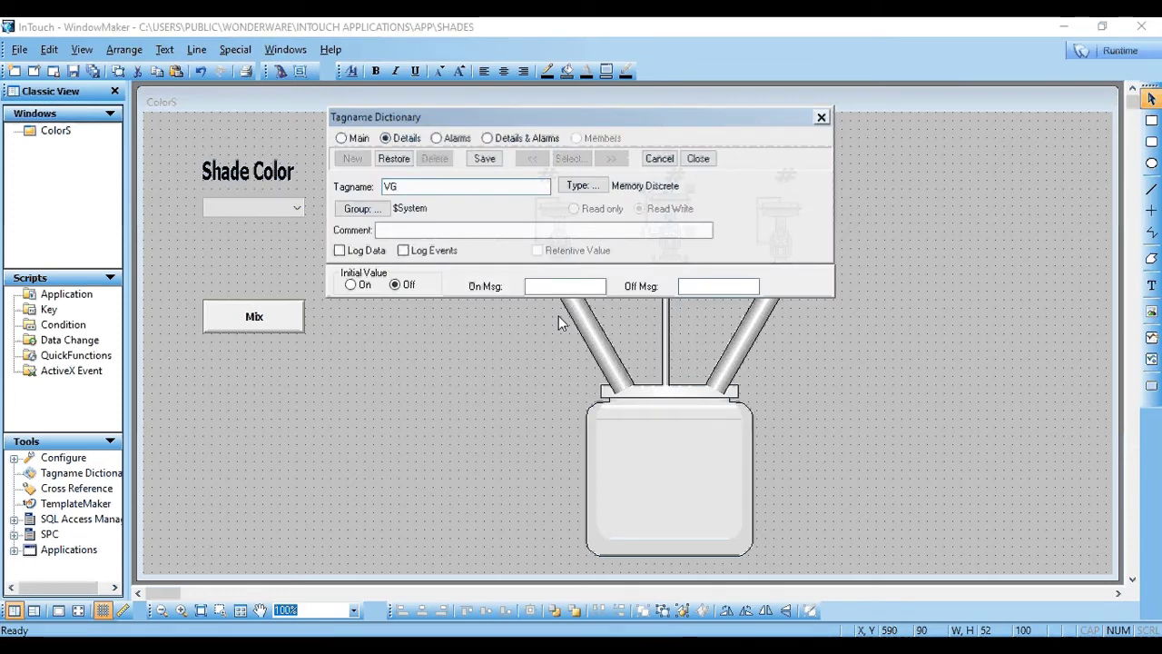
pyautogui.click(484, 158)
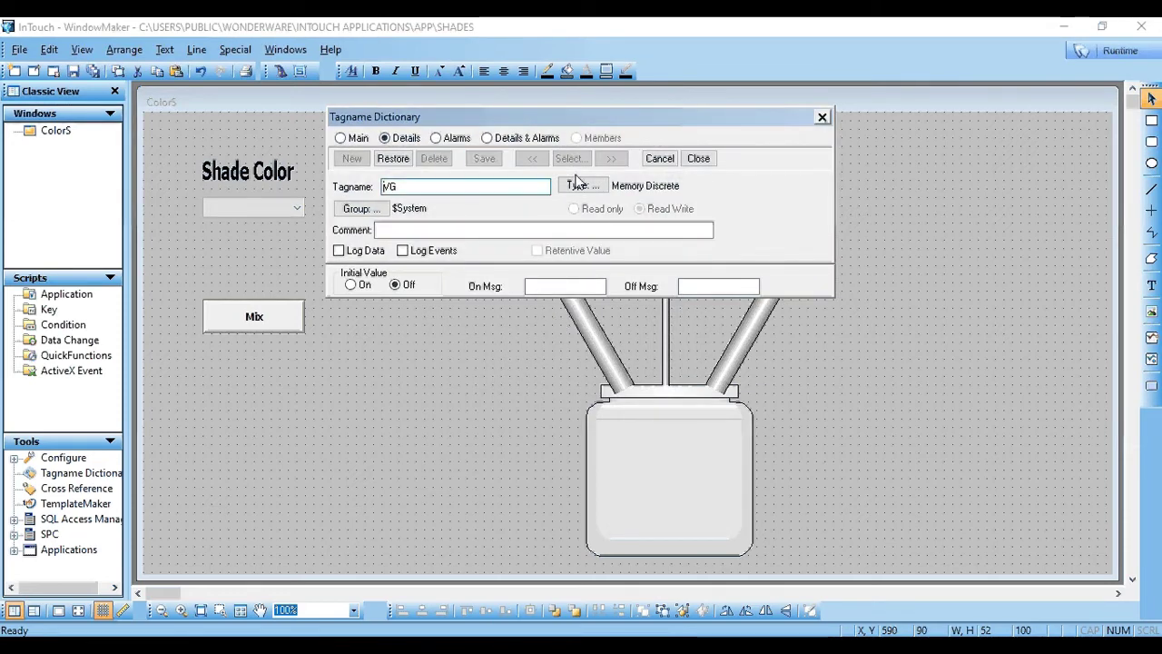
pyautogui.click(699, 158)
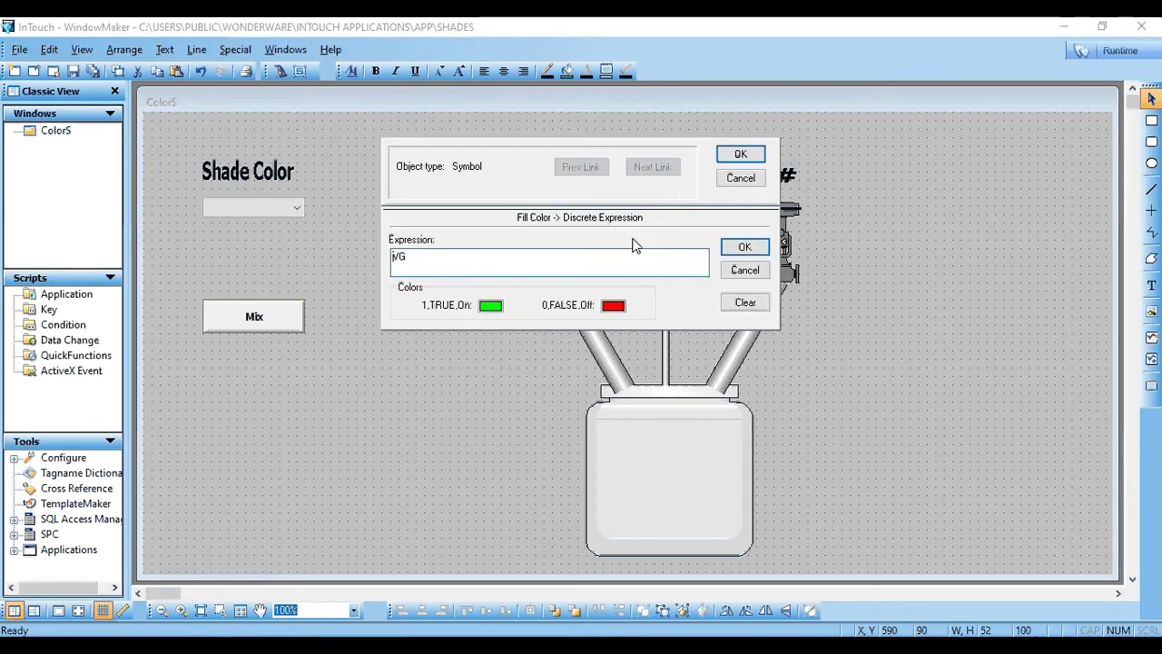
pyautogui.click(740, 154)
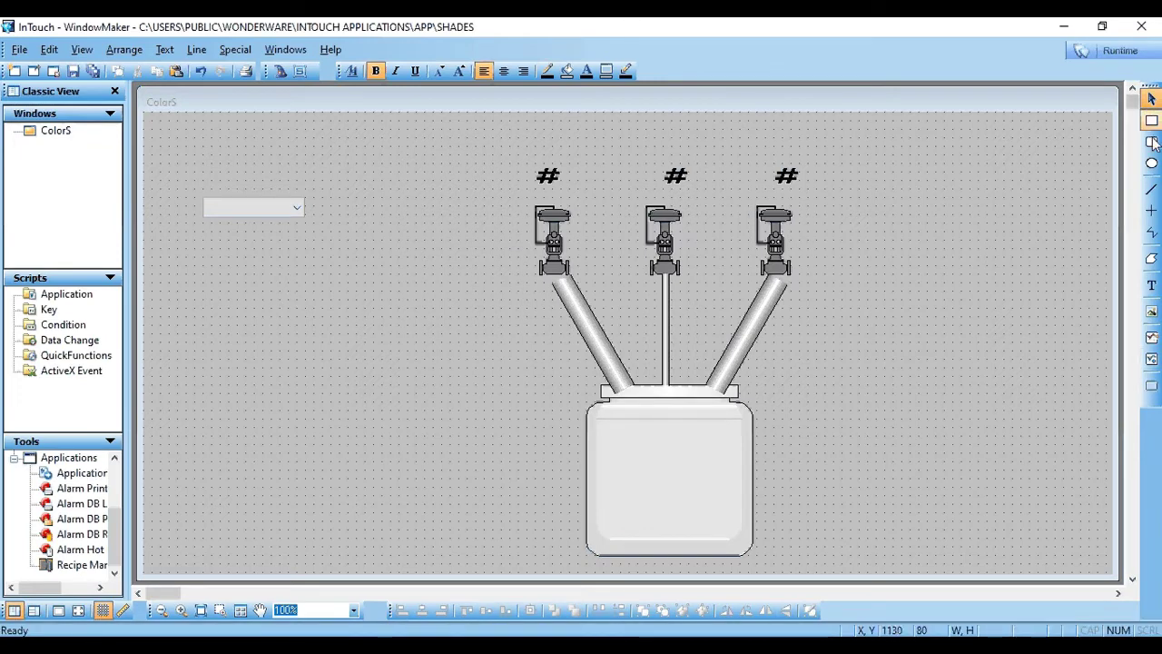
# Draw a button about 120 by 40 pixels, label it "Mix", and align it below the combo box.
pyautogui.click(1152, 385)
pyautogui.moveTo(237, 292); pyautogui.dragTo(341, 334)
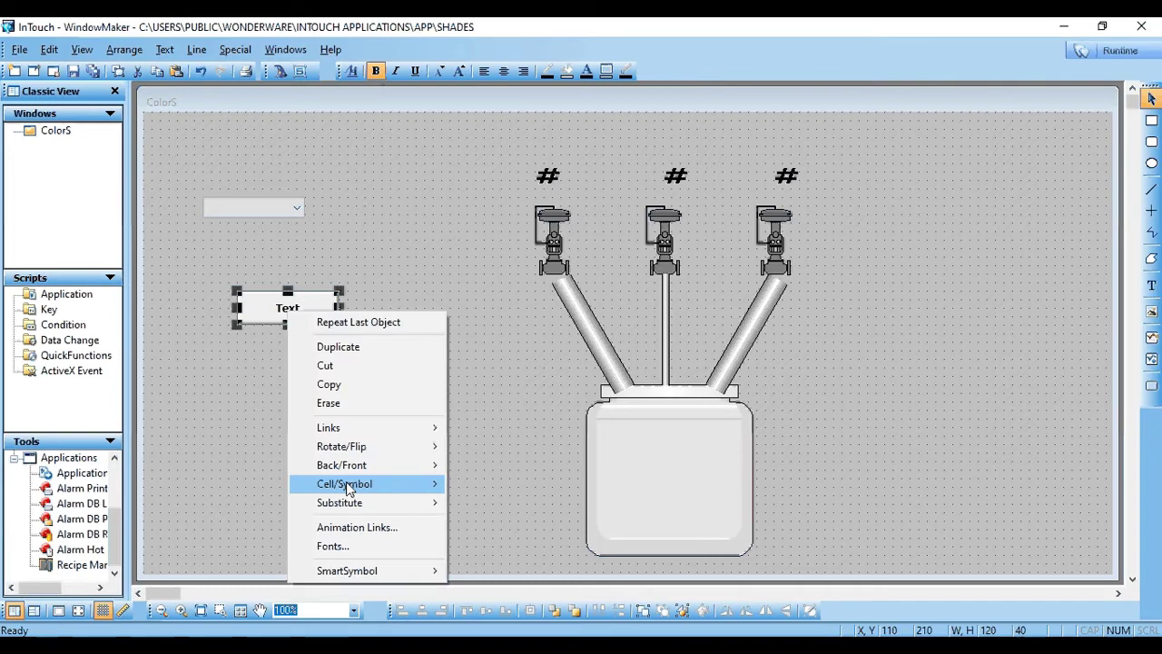
pyautogui.moveTo(348, 491)
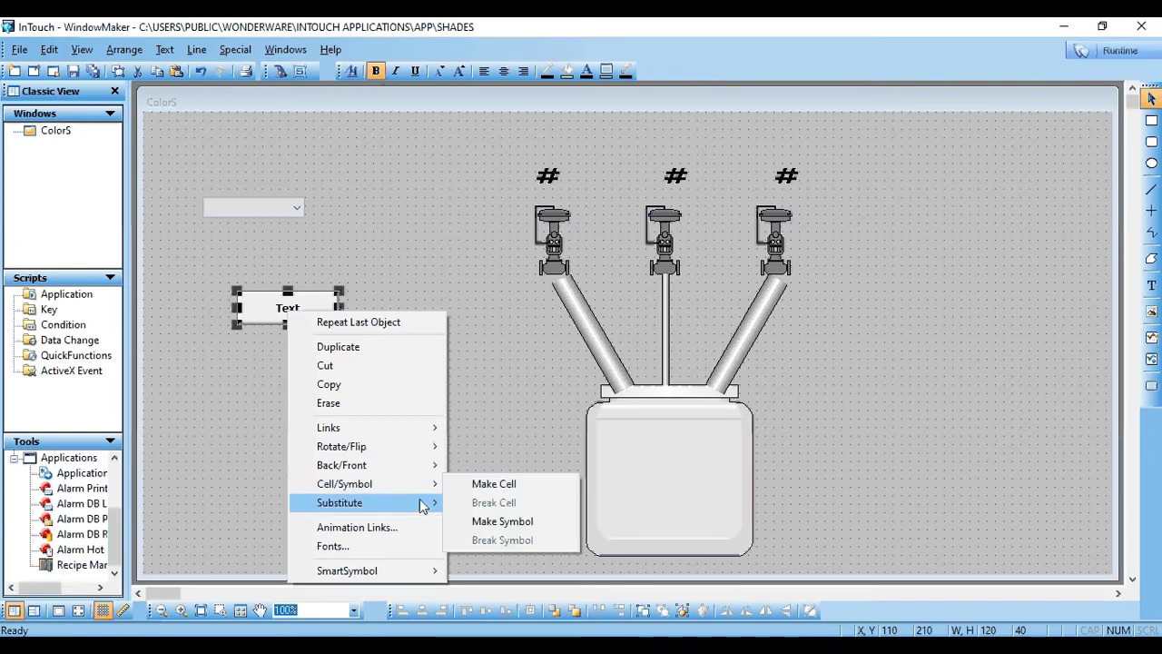
pyautogui.moveTo(423, 505)
pyautogui.click(494, 521)
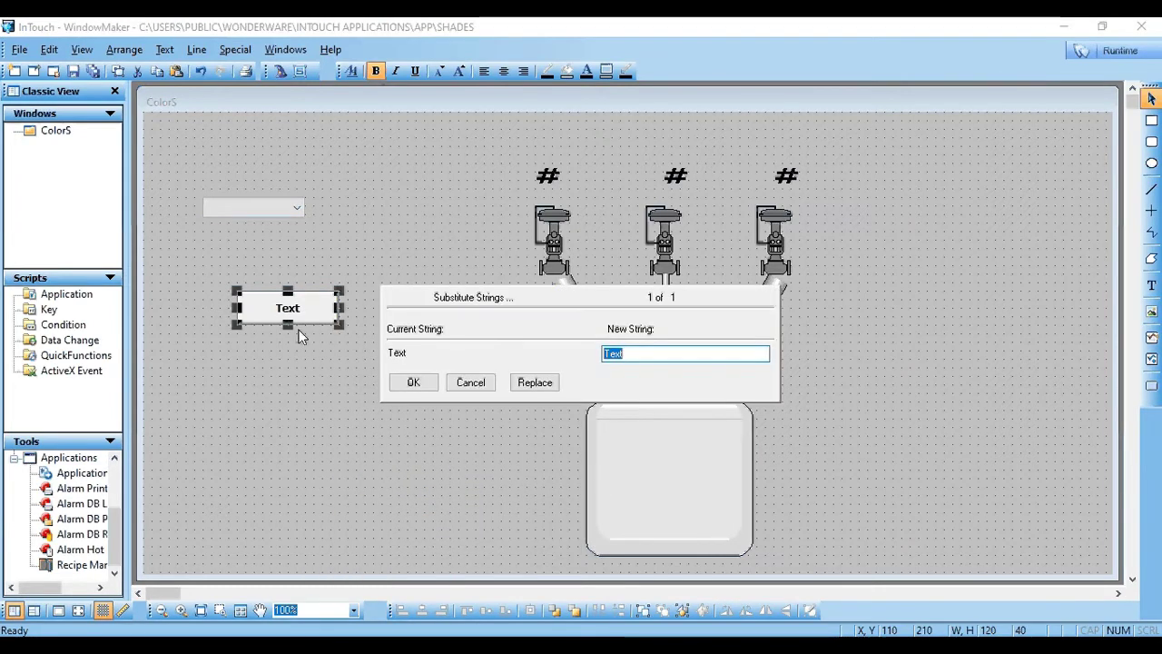
pyautogui.write('Mix')
pyautogui.click(410, 382)
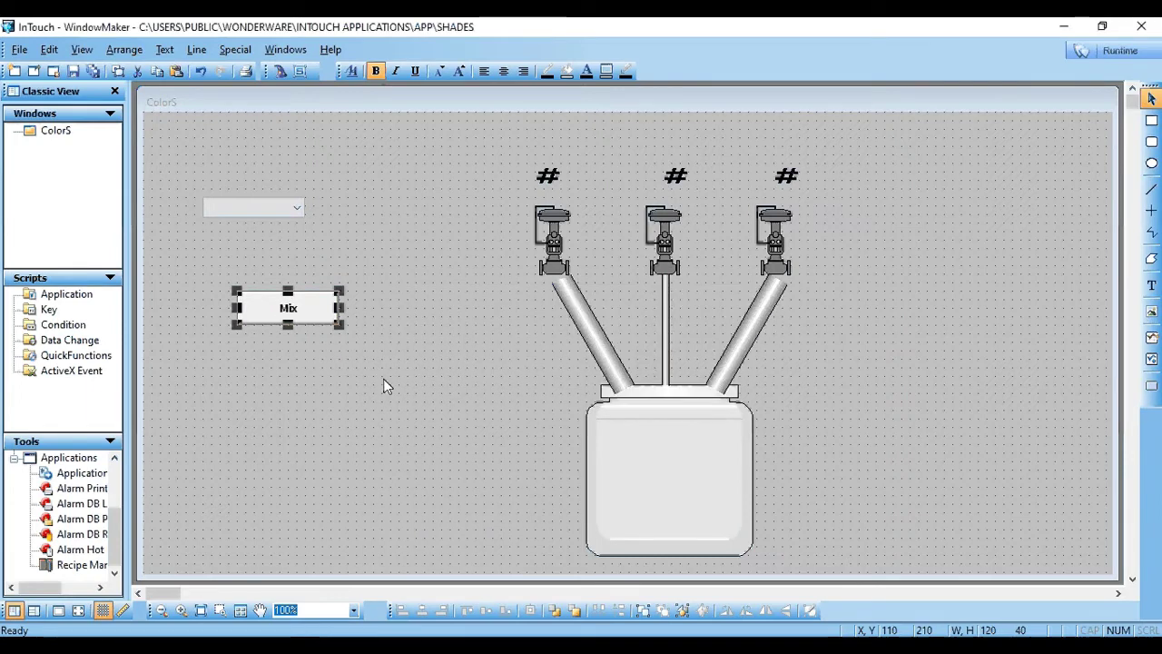
pyautogui.moveTo(266, 305)
pyautogui.mouseDown()
pyautogui.moveTo(244, 309)
pyautogui.moveTo(255, 322)
pyautogui.mouseUp()
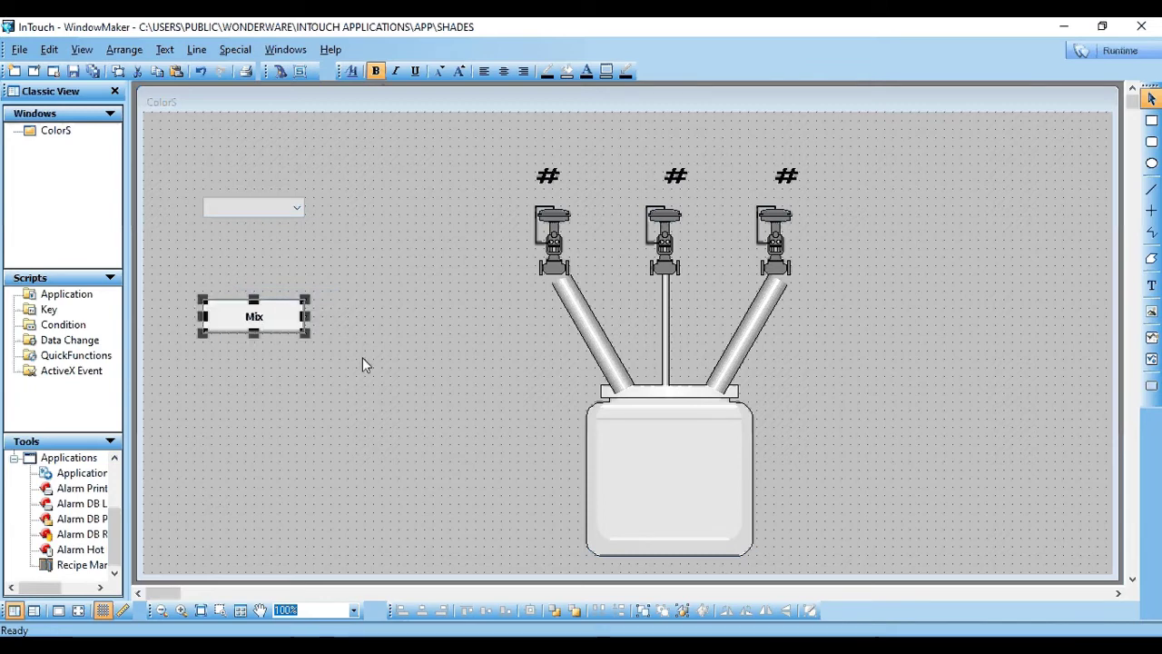
pyautogui.click(342, 340)
# Add a "Shade Color" text label, enlarge it to the combo box's width, and place it just above the combo box.
pyautogui.click(1151, 285)
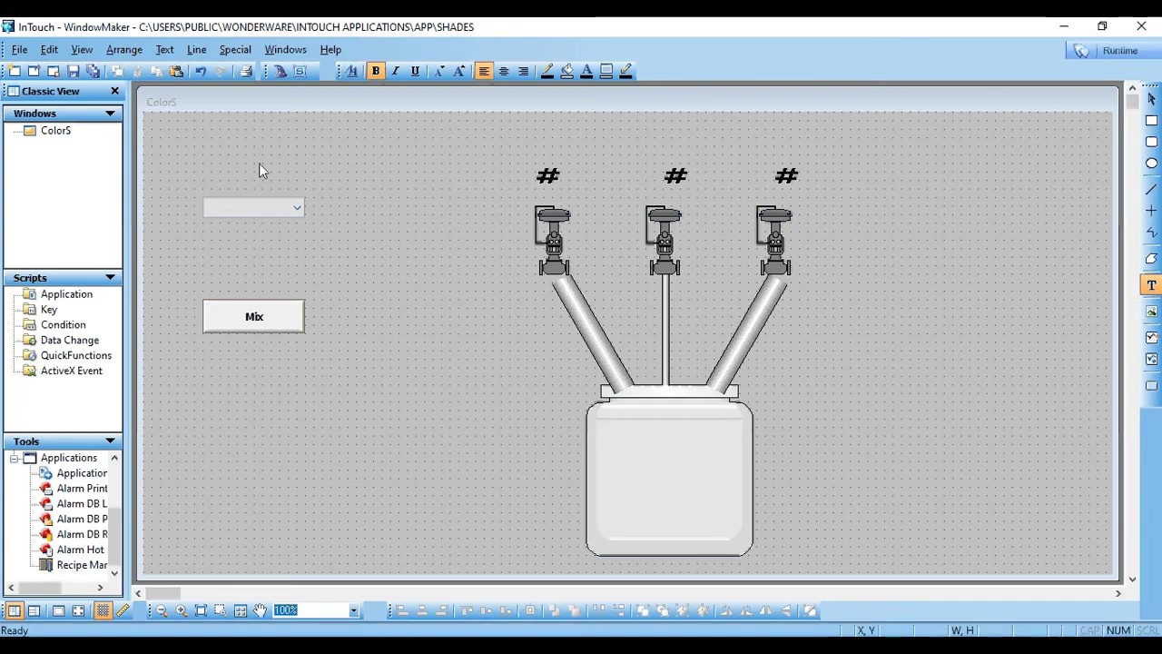
pyautogui.click(220, 163)
pyautogui.write('Shade Color')
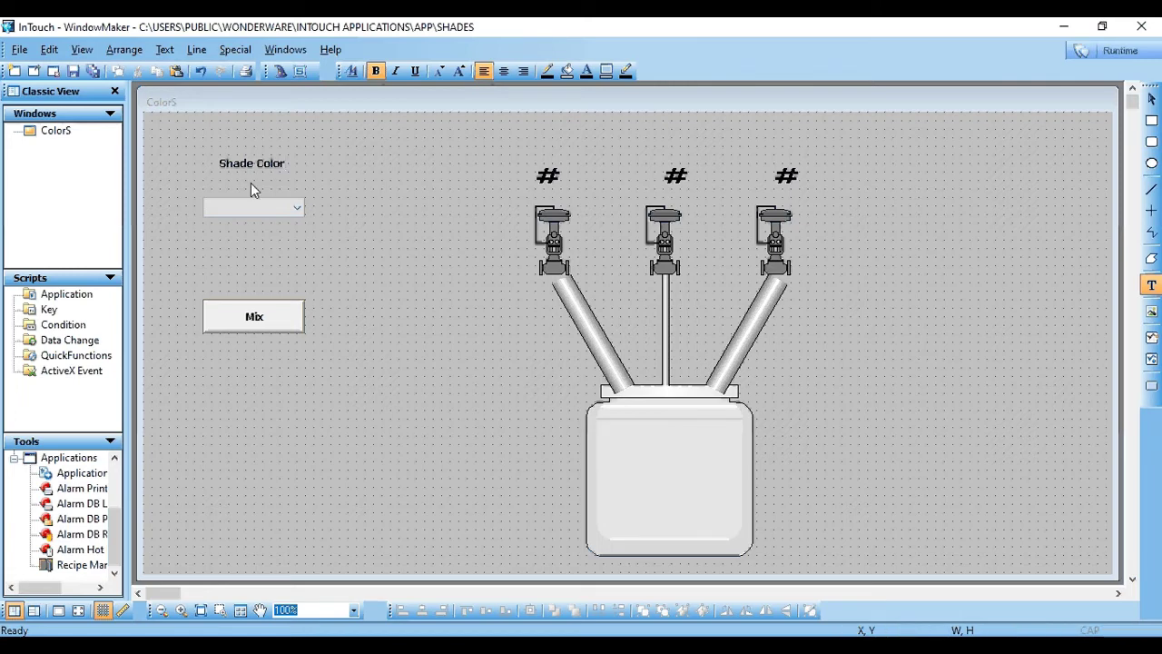
pyautogui.press('Escape')
pyautogui.moveTo(294, 176); pyautogui.dragTo(310, 187)
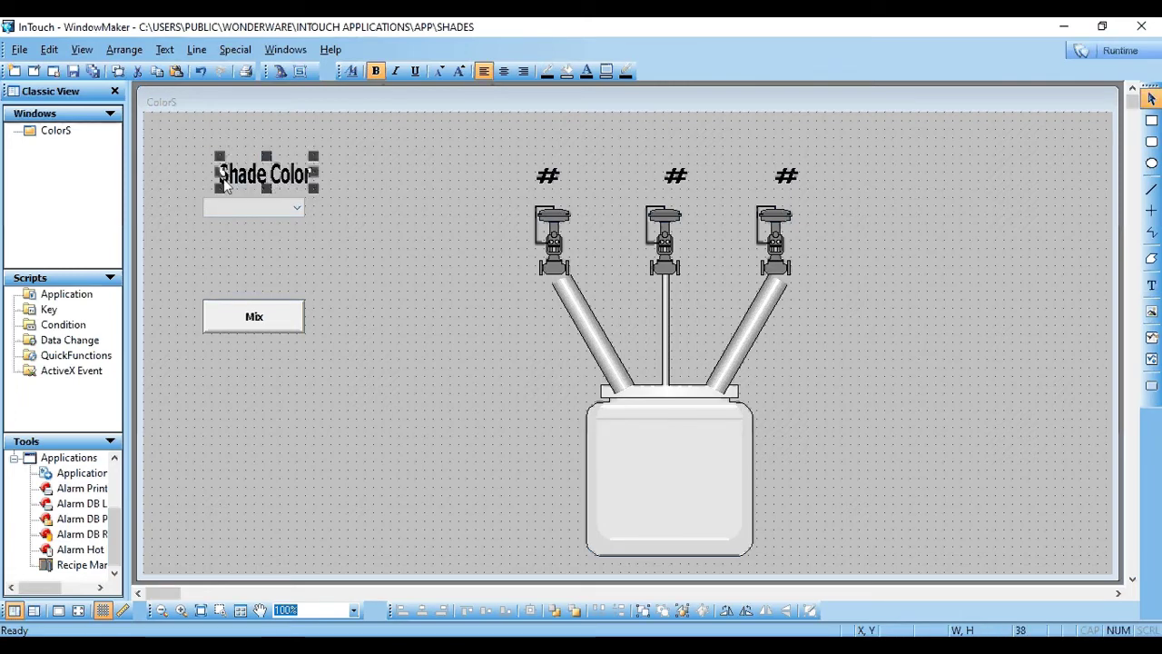
pyautogui.moveTo(224, 181); pyautogui.dragTo(204, 169)
pyautogui.click(267, 181)
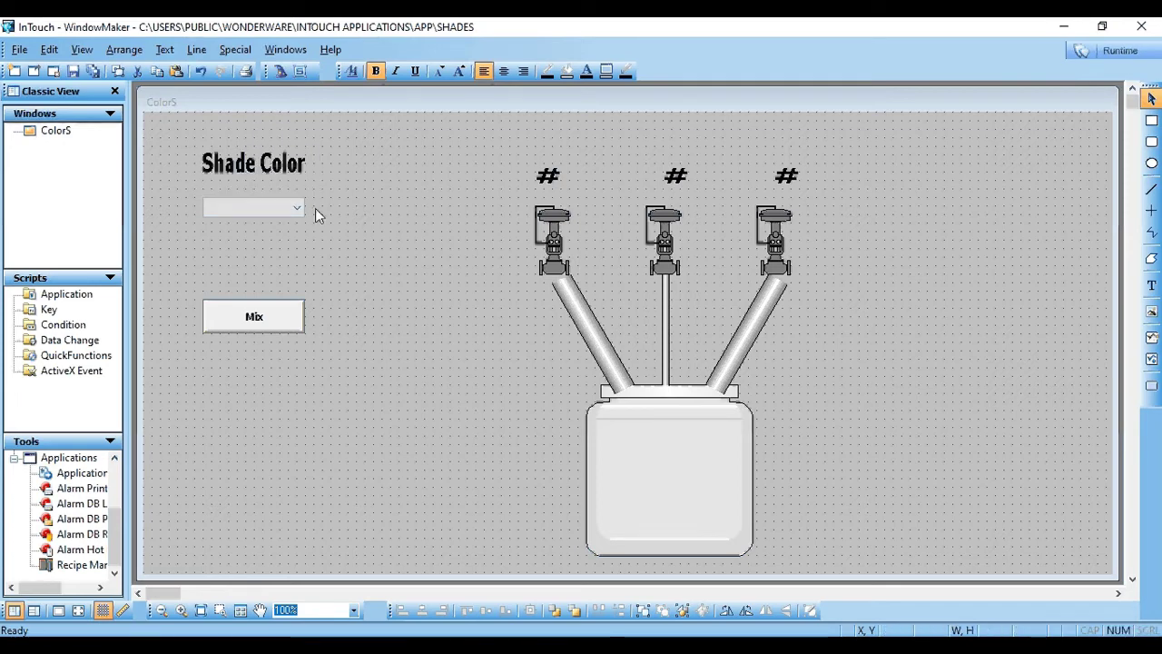
pyautogui.click(277, 168)
pyautogui.click(359, 229)
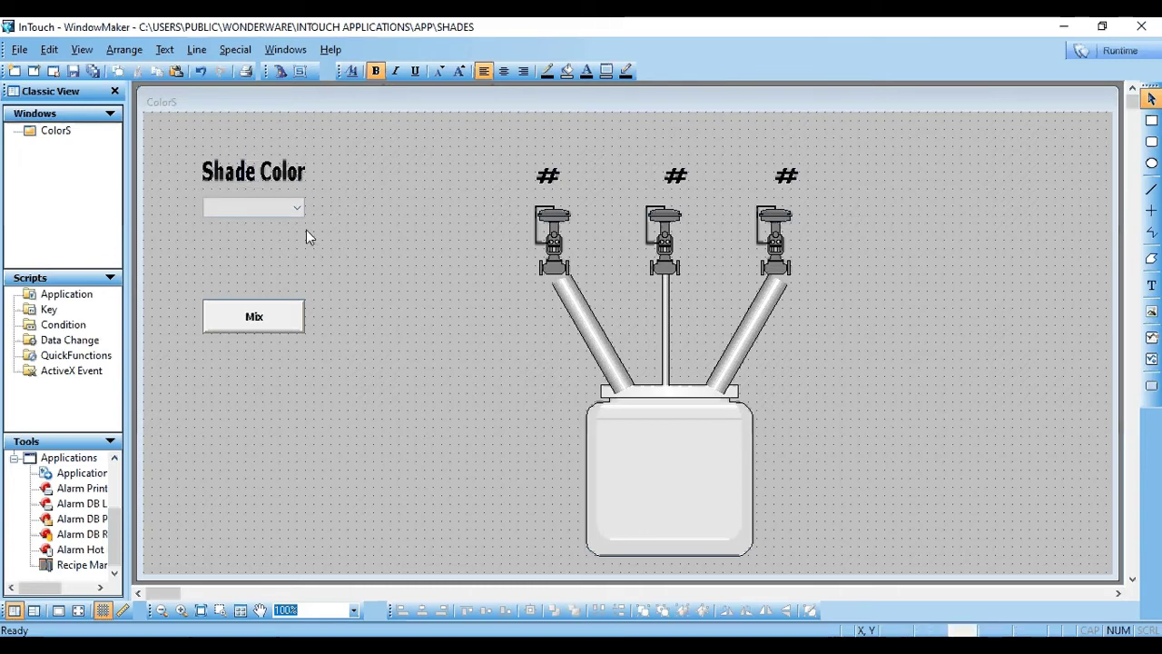
# Give the Mix button an action script reading Combobox1.ListIndex into CBIndex and loading recipe YELLOW, CYAN or MAGENTA from ColorMix.csv, unit "A", for indexes 1, 2, 3.
pyautogui.doubleClick(265, 318)
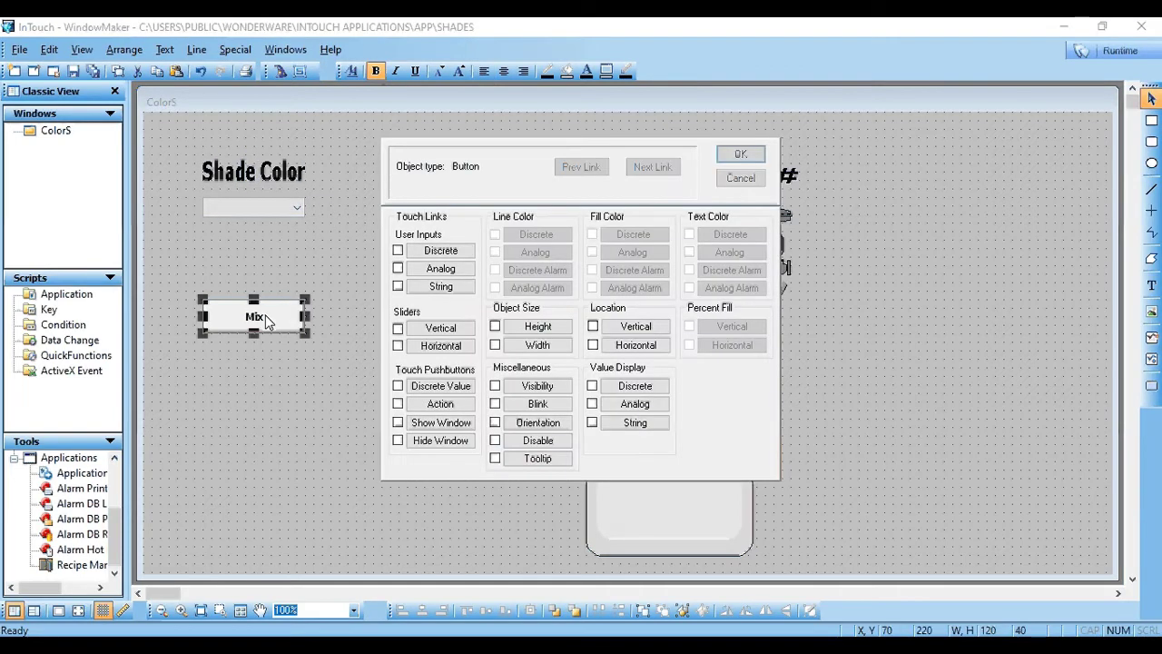
pyautogui.click(398, 404)
pyautogui.click(427, 405)
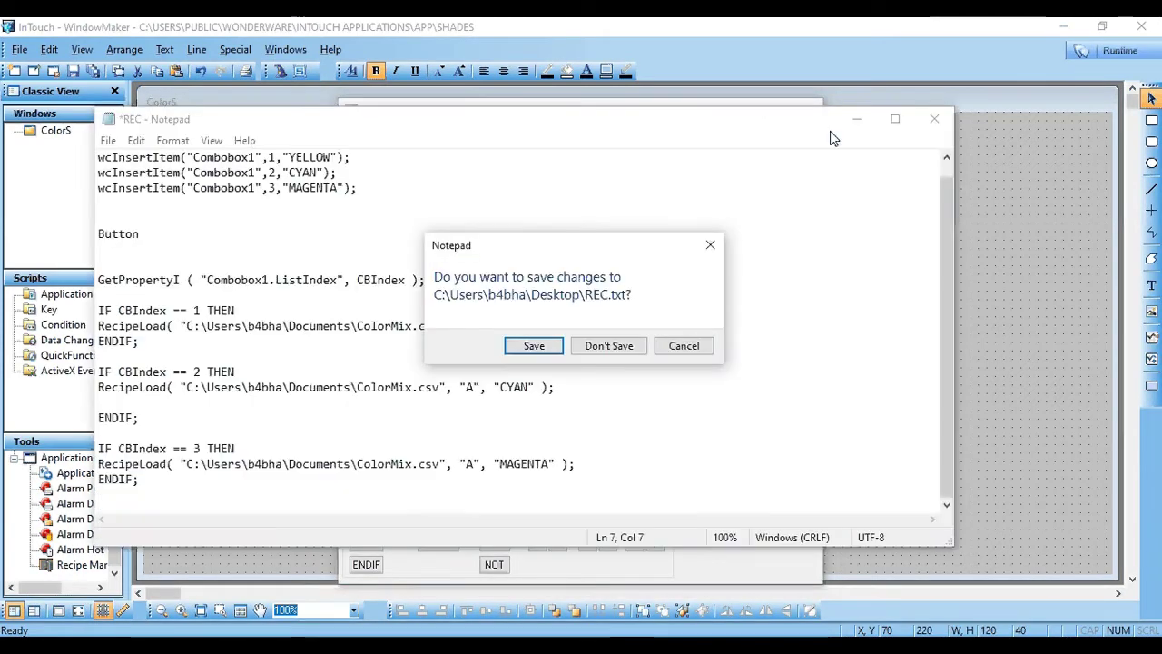
pyautogui.click(585, 350)
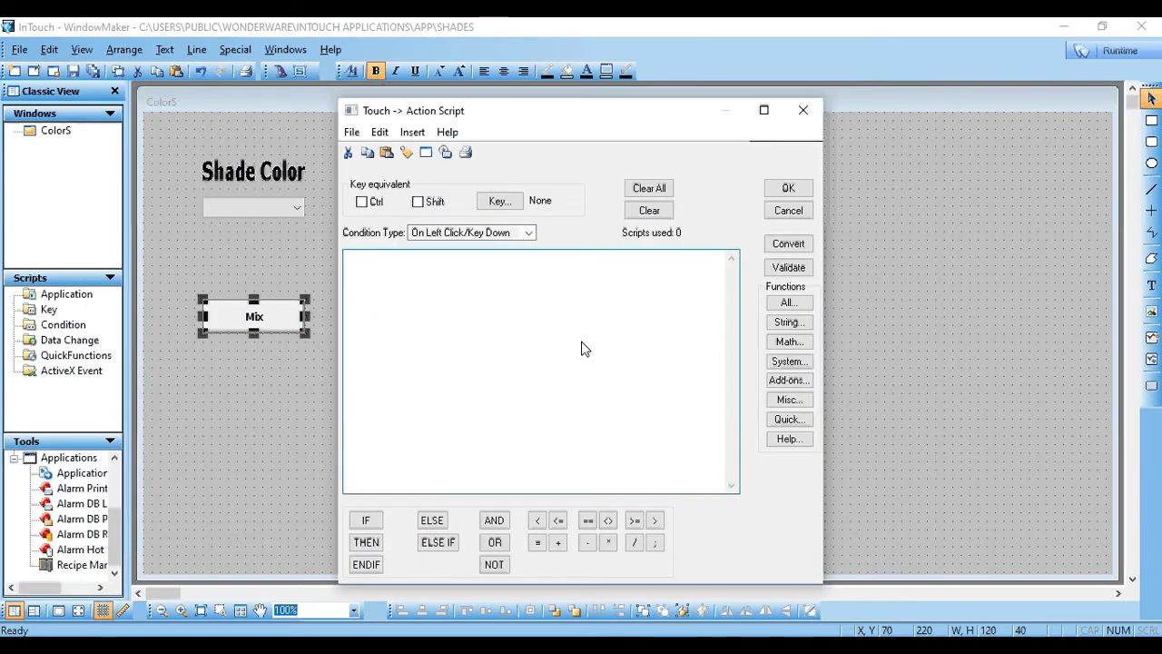
pyautogui.write('GetPropertyI ( "Combobox1.ListIndex", CBIndex );  IF CBIndex == 1 THEN RecipeLoad( "C:\\Users\\b4bha\\Documents\\ColorMix.csv", "A", "YELLOW" ); ENDIF;  IF CBIndex == 2 THEN RecipeLoad( "C:\\Users\\b4bha\\Documents\\ColorMix.csv", "A", "CYAN" );  ENDIF;  IF CBIndex == 3 THEN RecipeLoad( "C:\\Users\\b4bha\\Documents\\ColorMix.csv", "A", "MAGENTA" ); ENDIF;')
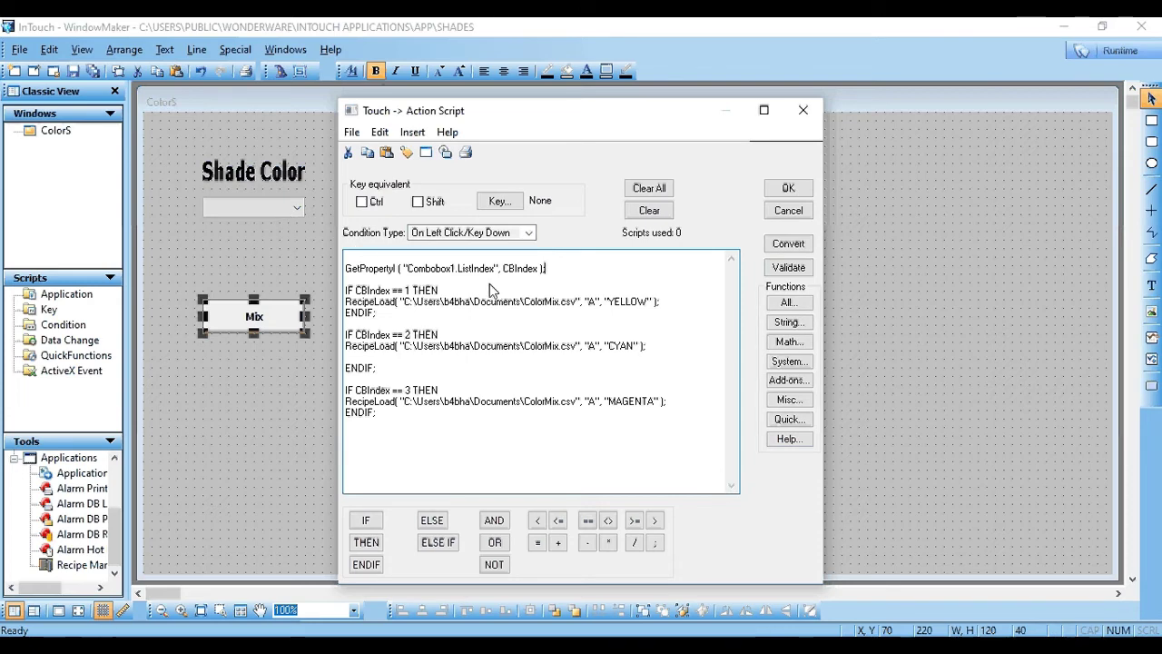
# Examine the GetPropertyI statement in the Mix button's script and how it passes the combo box index to CBIndex.
pyautogui.moveTo(545, 269); pyautogui.dragTo(287, 259)
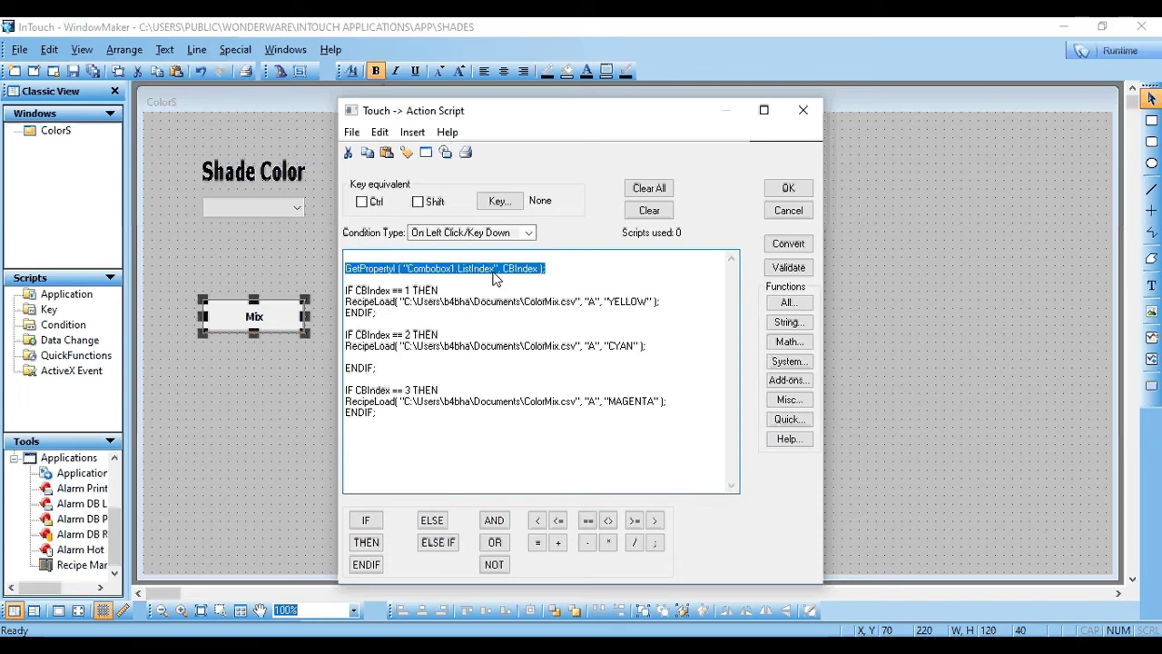
pyautogui.click(588, 277)
pyautogui.moveTo(588, 277); pyautogui.dragTo(349, 265)
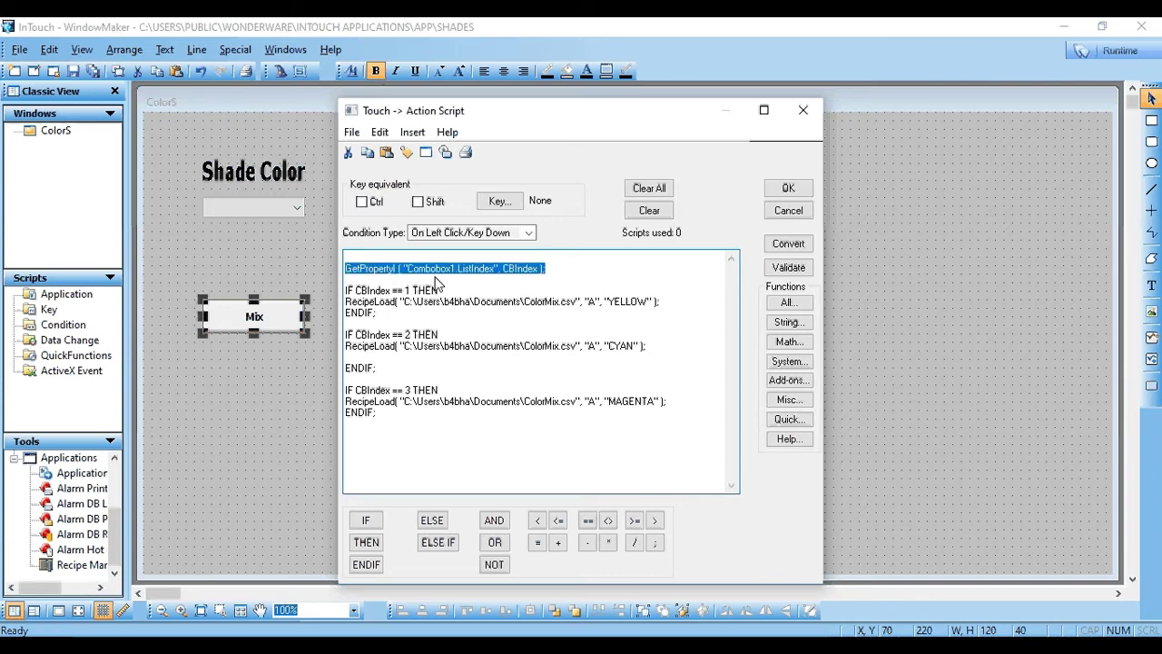
pyautogui.click(519, 282)
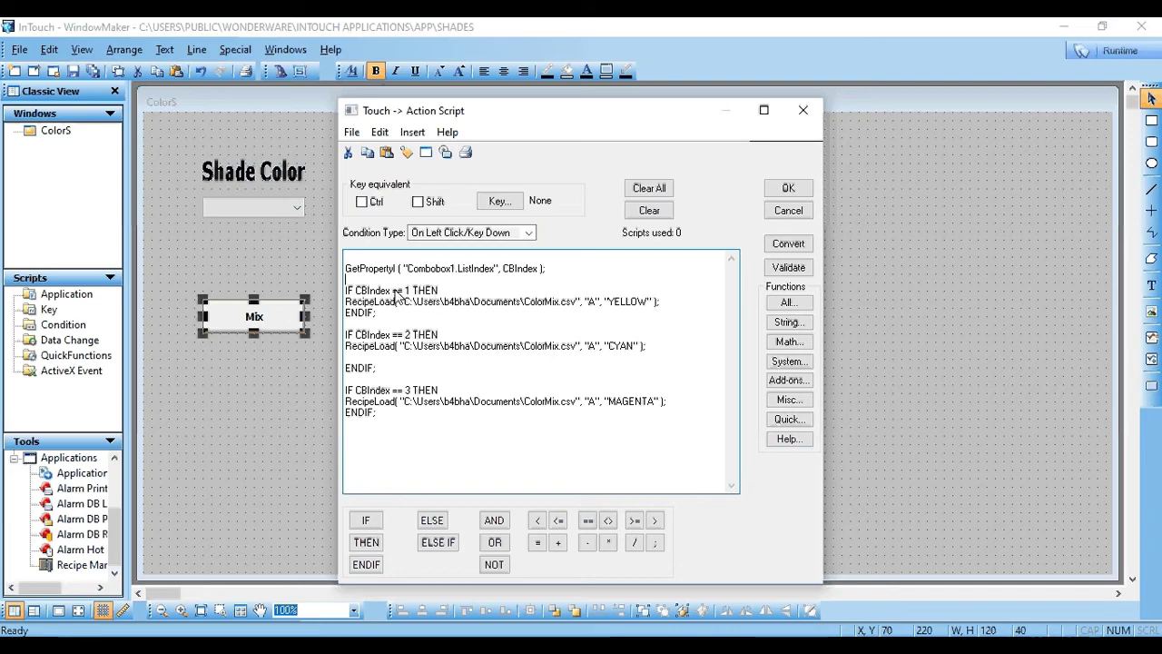
pyautogui.doubleClick(534, 270)
# Review the script's RecipeLoad calls, checking the file path, unit name and recipe name arguments under each CBIndex condition.
pyautogui.moveTo(525, 302); pyautogui.dragTo(403, 310)
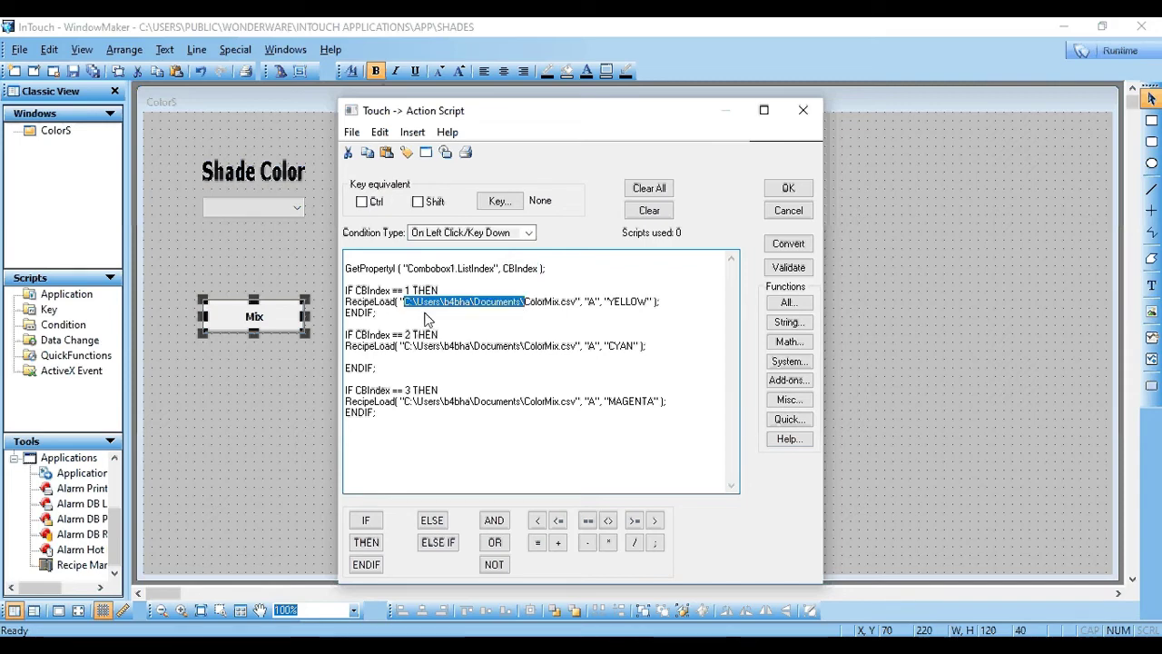
pyautogui.click(529, 317)
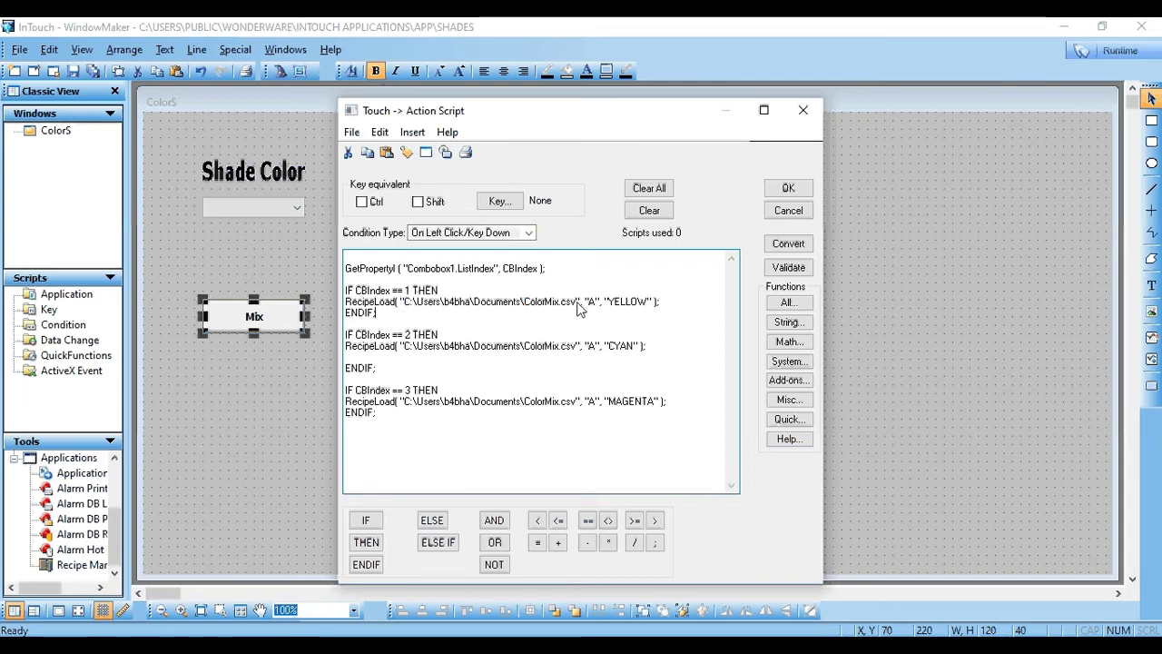
pyautogui.moveTo(581, 303); pyautogui.dragTo(445, 291)
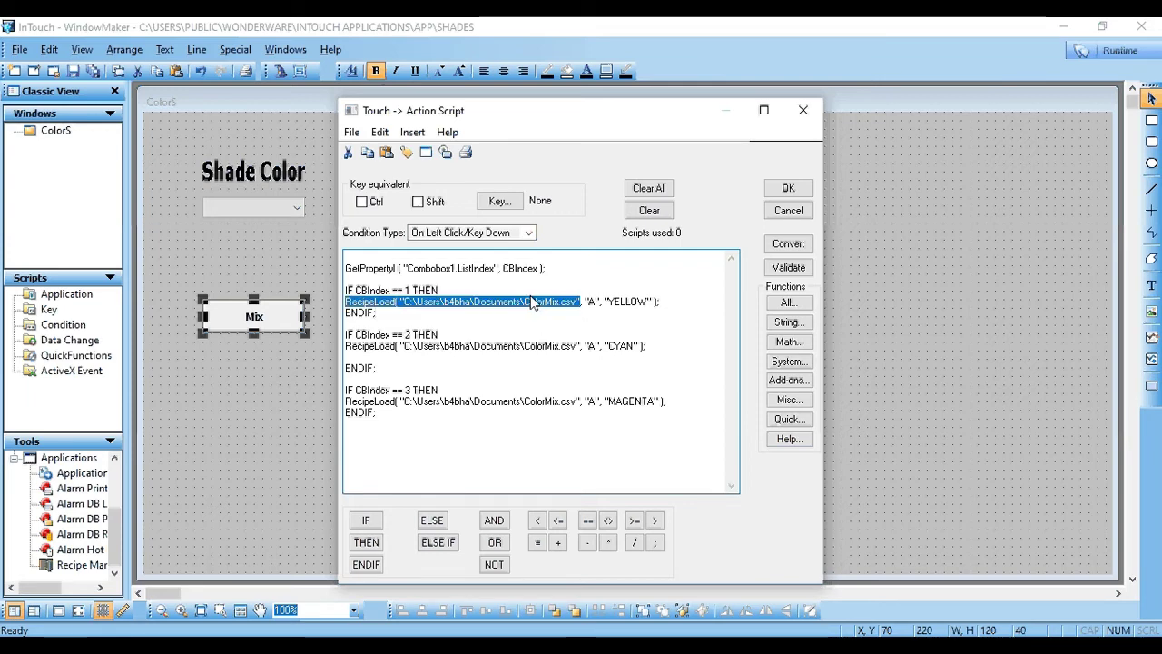
pyautogui.click(536, 315)
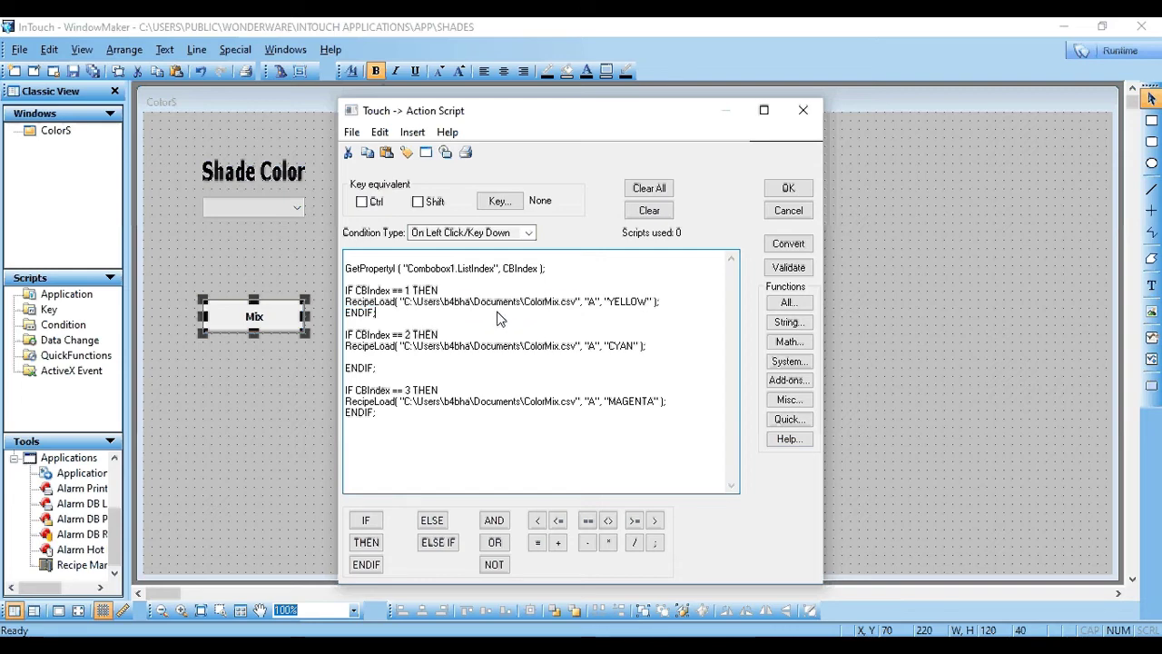
pyautogui.doubleClick(591, 302)
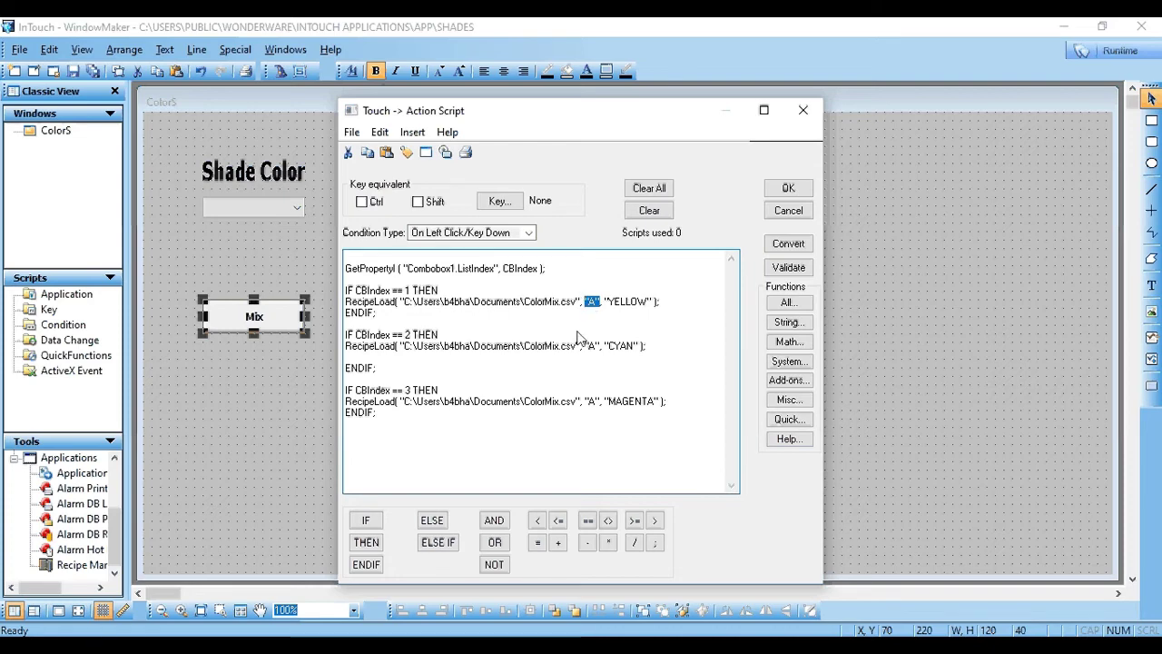
pyautogui.click(655, 302)
pyautogui.moveTo(655, 303); pyautogui.dragTo(601, 303)
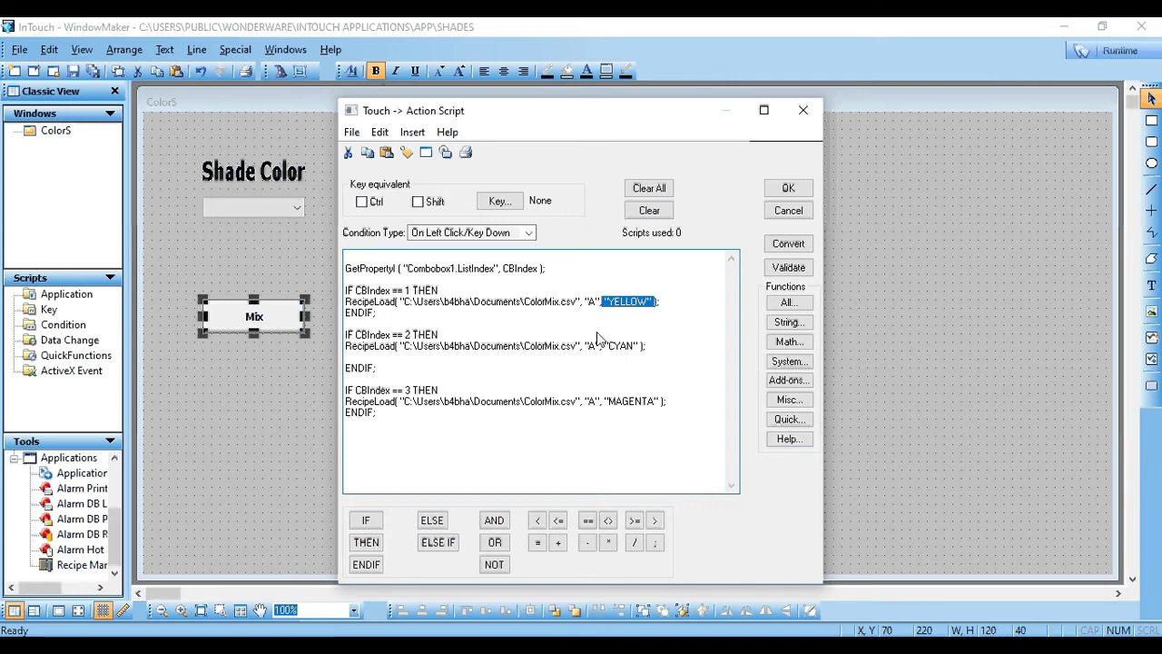
pyautogui.click(606, 327)
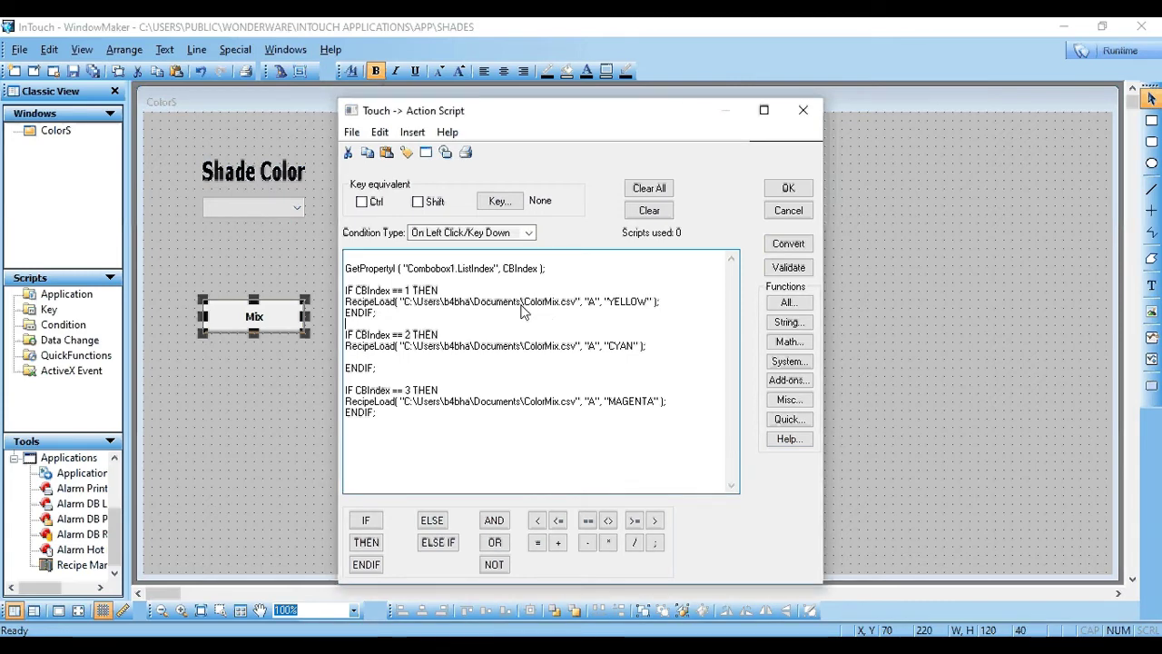
pyautogui.moveTo(661, 302); pyautogui.dragTo(346, 302)
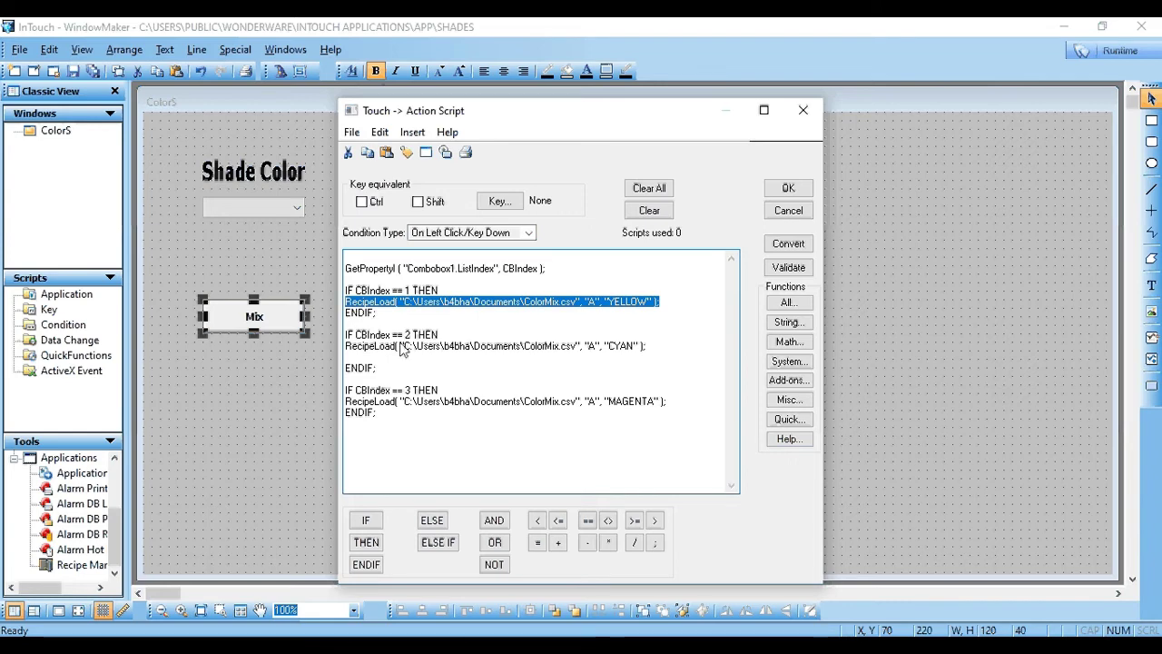
pyautogui.moveTo(440, 335); pyautogui.dragTo(341, 339)
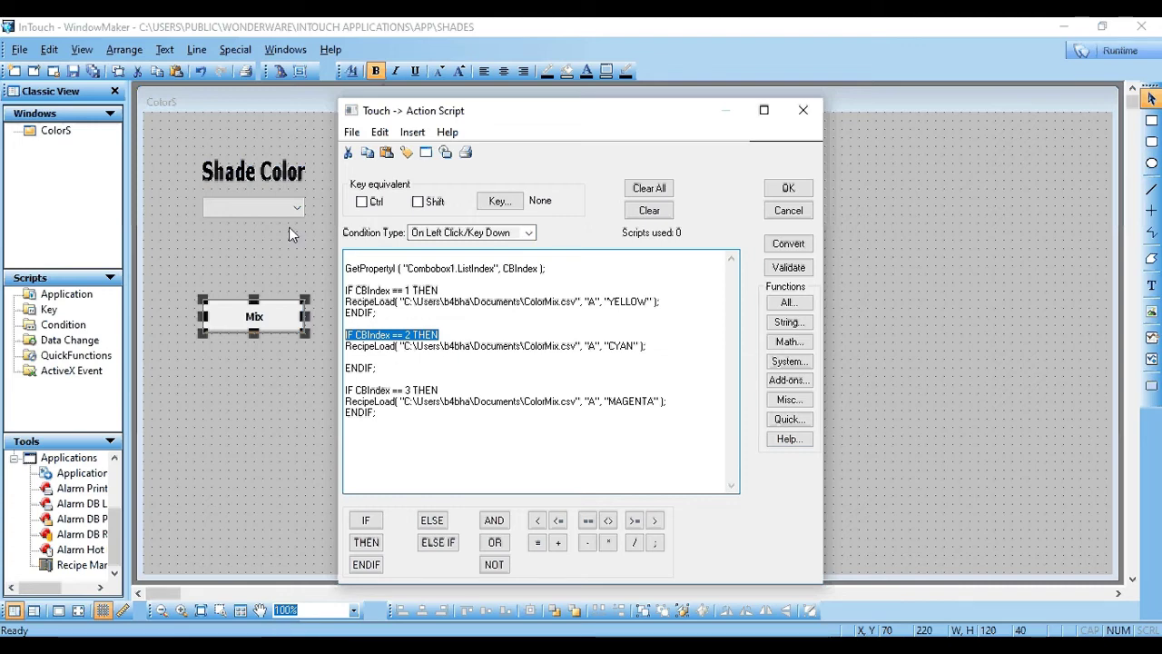
pyautogui.moveTo(664, 345); pyautogui.dragTo(347, 354)
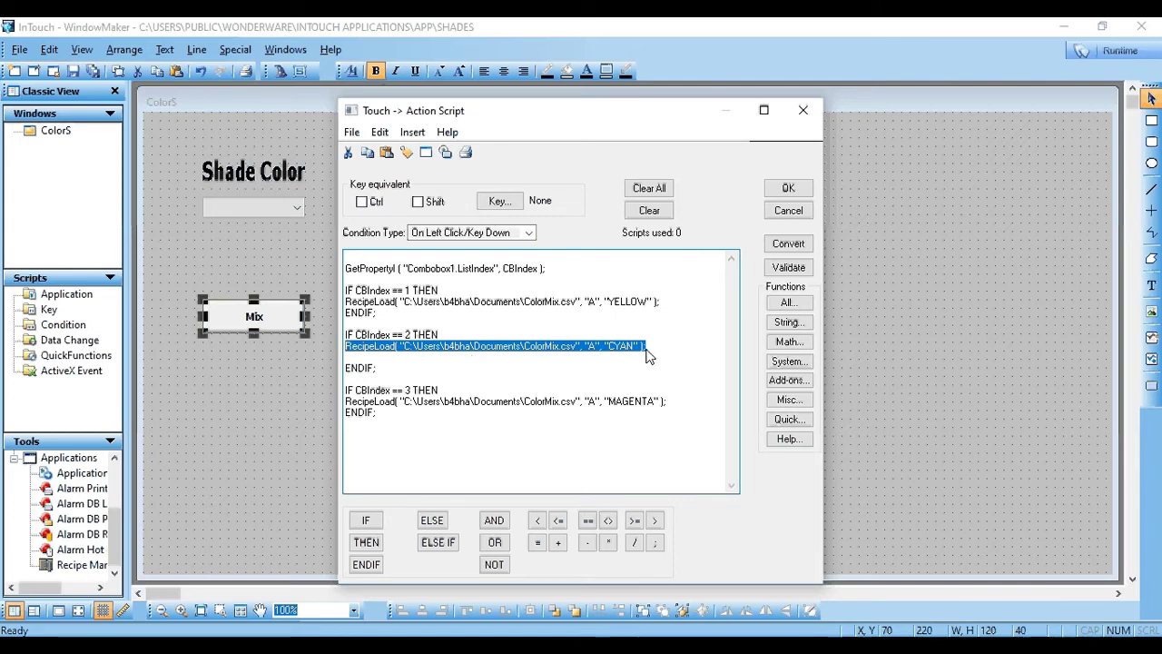
pyautogui.click(662, 414)
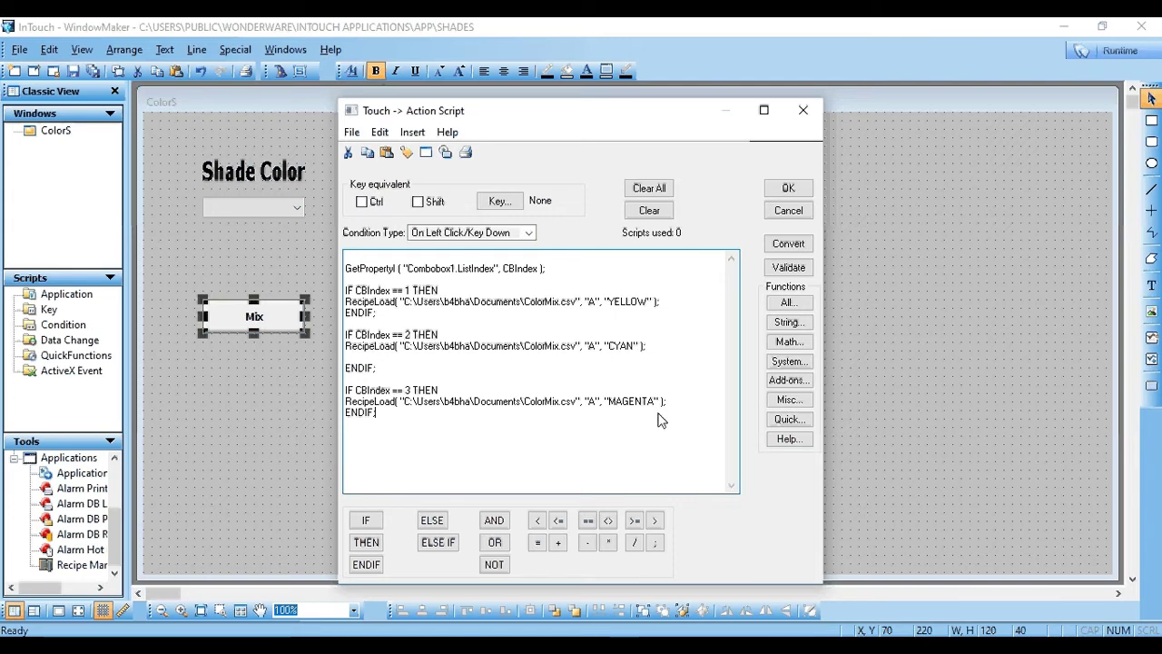
# Accept the Mix button's action script and define CBIndex as a memory integer tag.
pyautogui.click(780, 189)
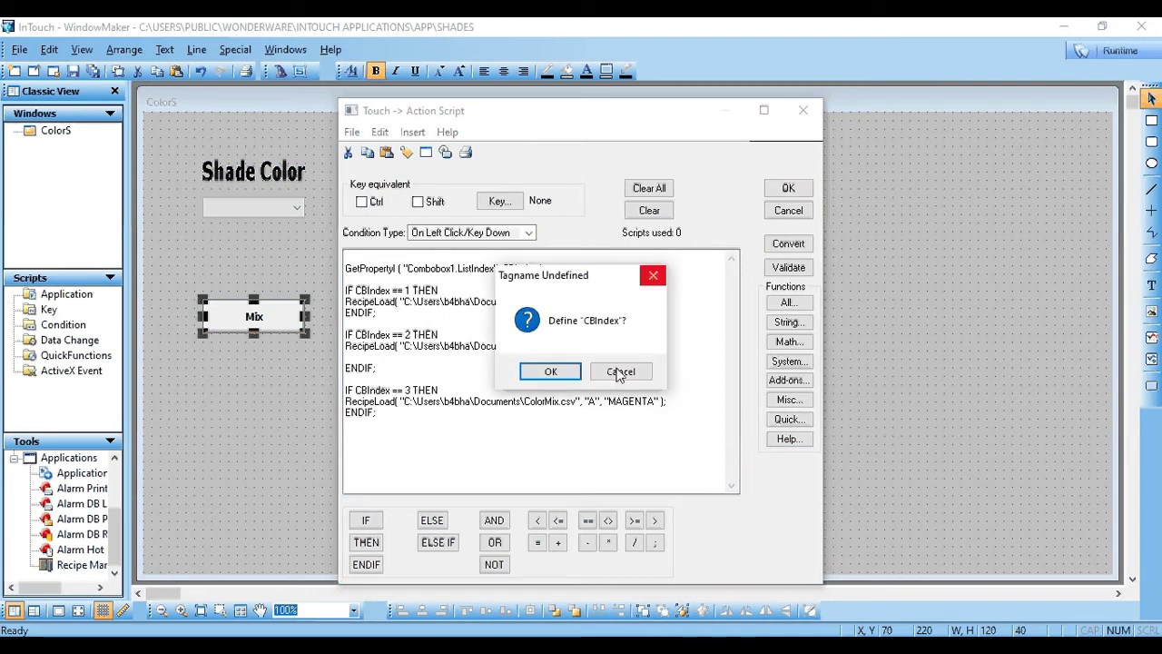
pyautogui.click(551, 372)
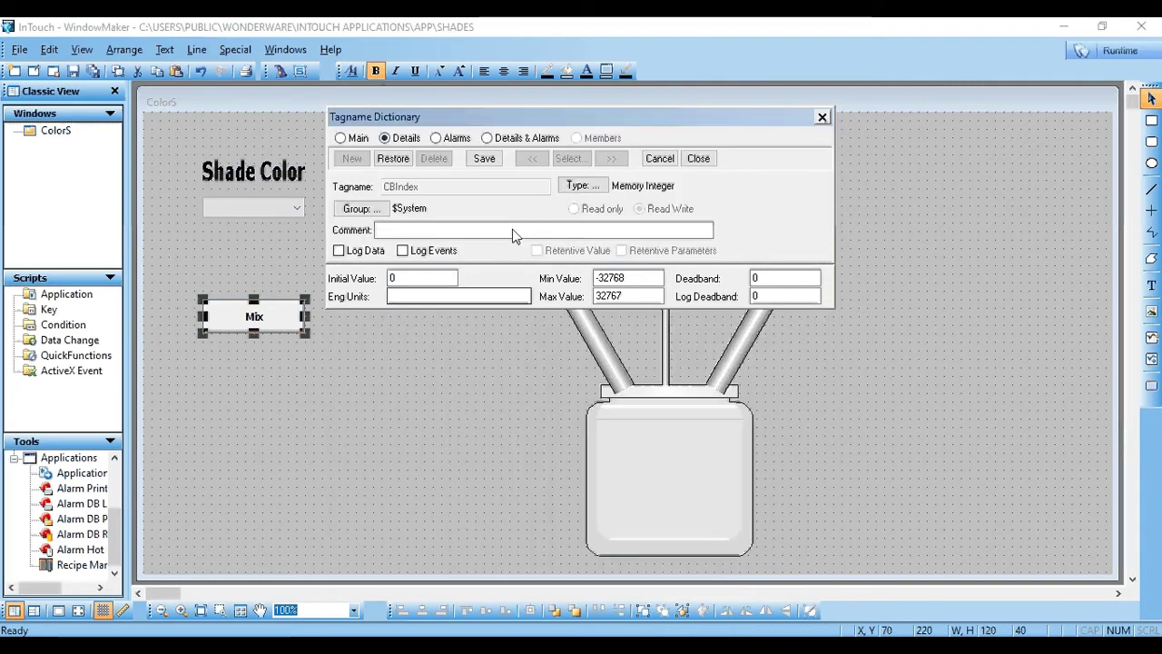
pyautogui.click(484, 161)
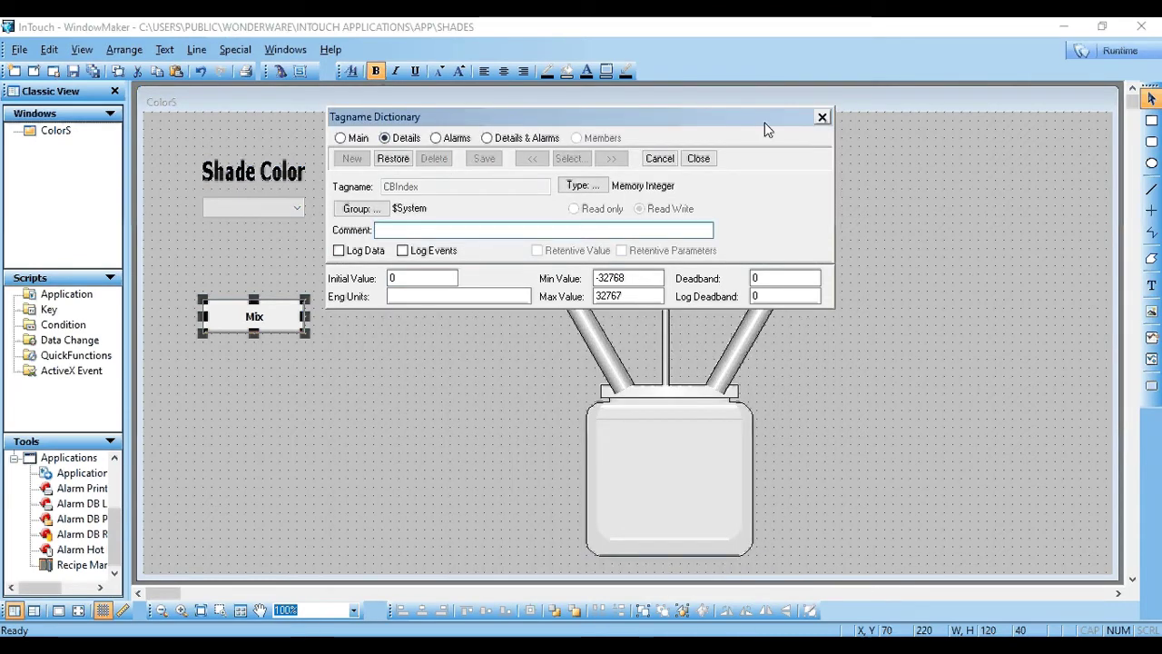
pyautogui.click(698, 158)
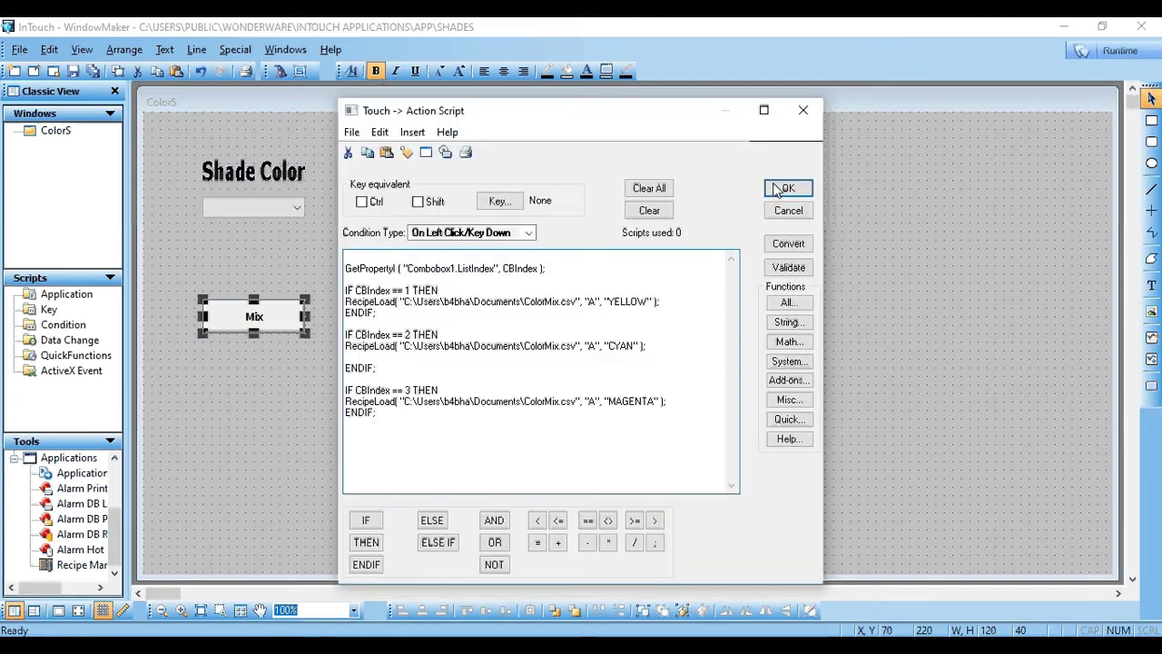
pyautogui.click(761, 186)
pyautogui.click(750, 181)
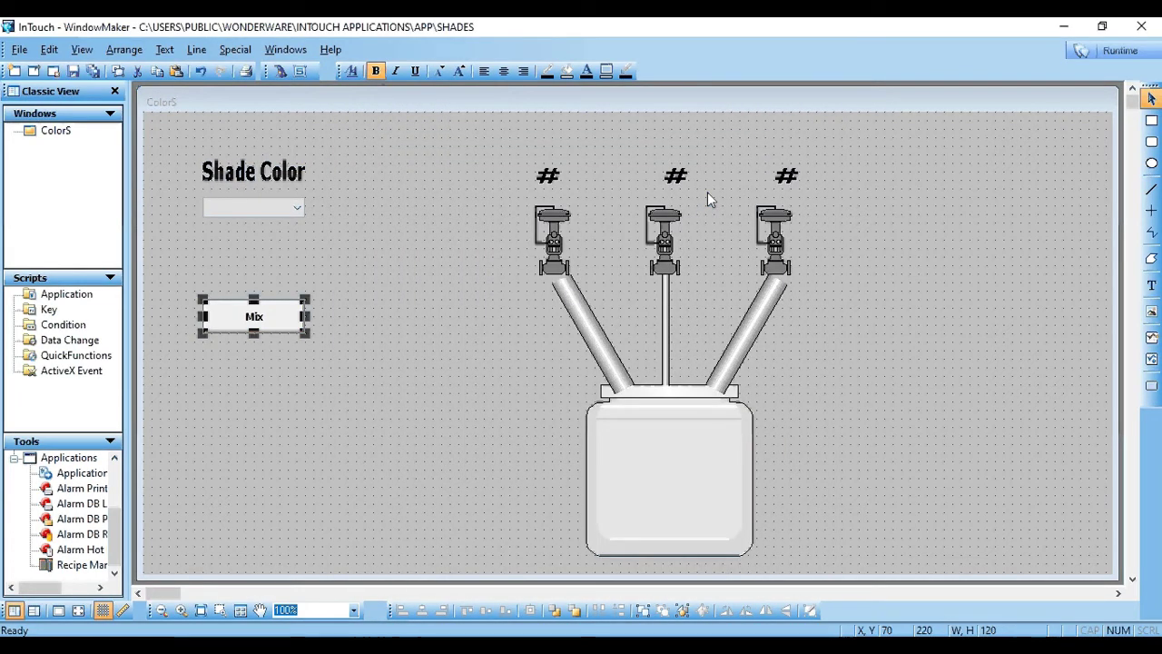
pyautogui.click(432, 370)
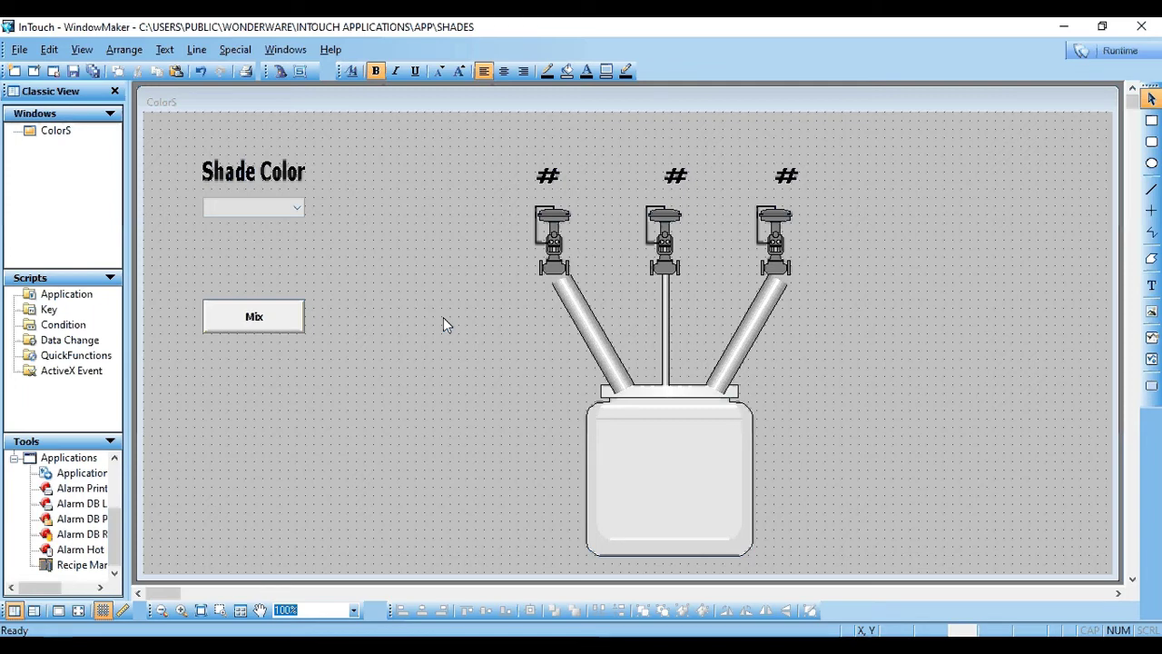
# Add R=0; G=0; B=0; above the combo box item lines in the ColorS window's On Show script and accept it.
pyautogui.rightClick(429, 286)
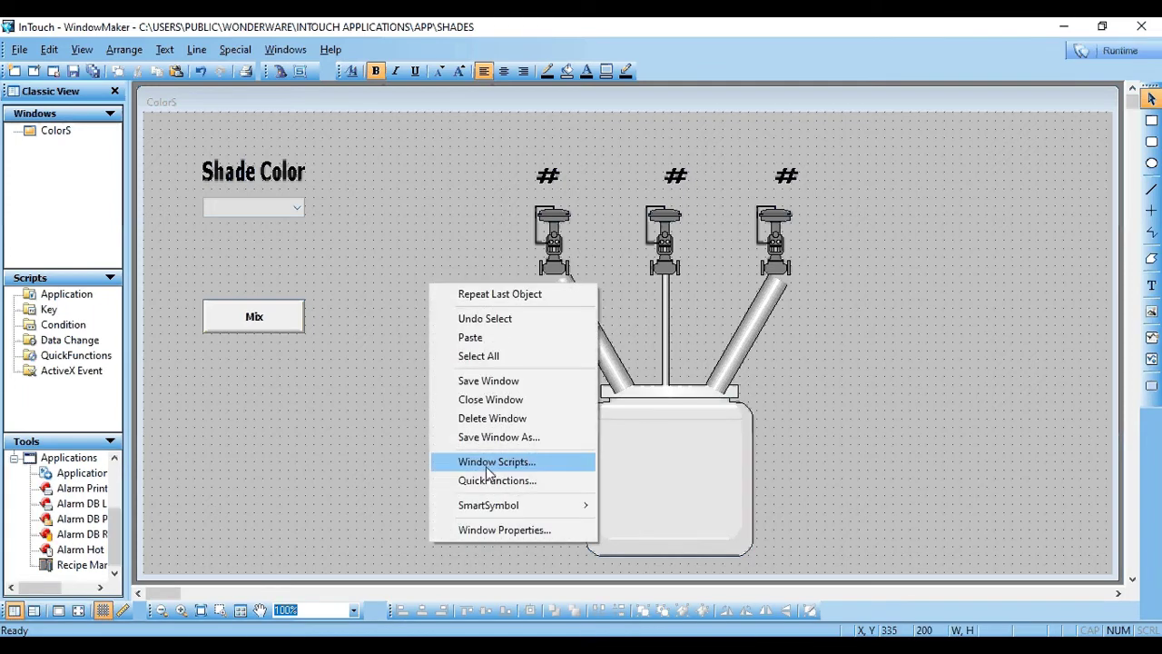
pyautogui.click(482, 461)
pyautogui.press('Return')
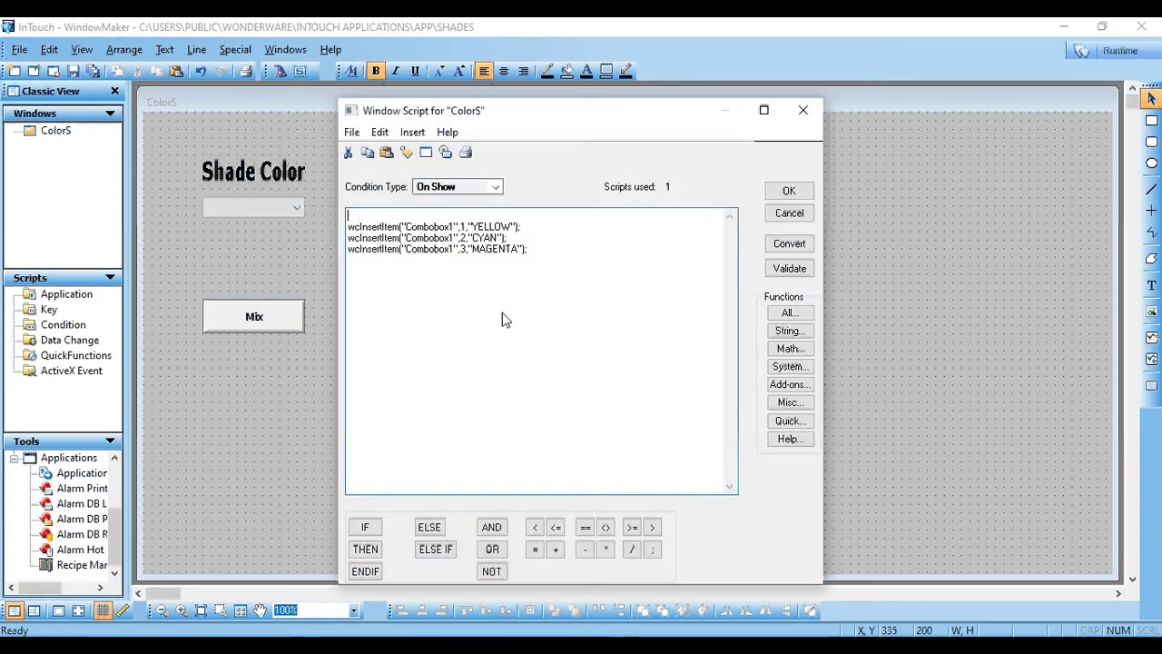
pyautogui.press('Return')
pyautogui.press('Up')
pyautogui.press('Up')
pyautogui.write('R')
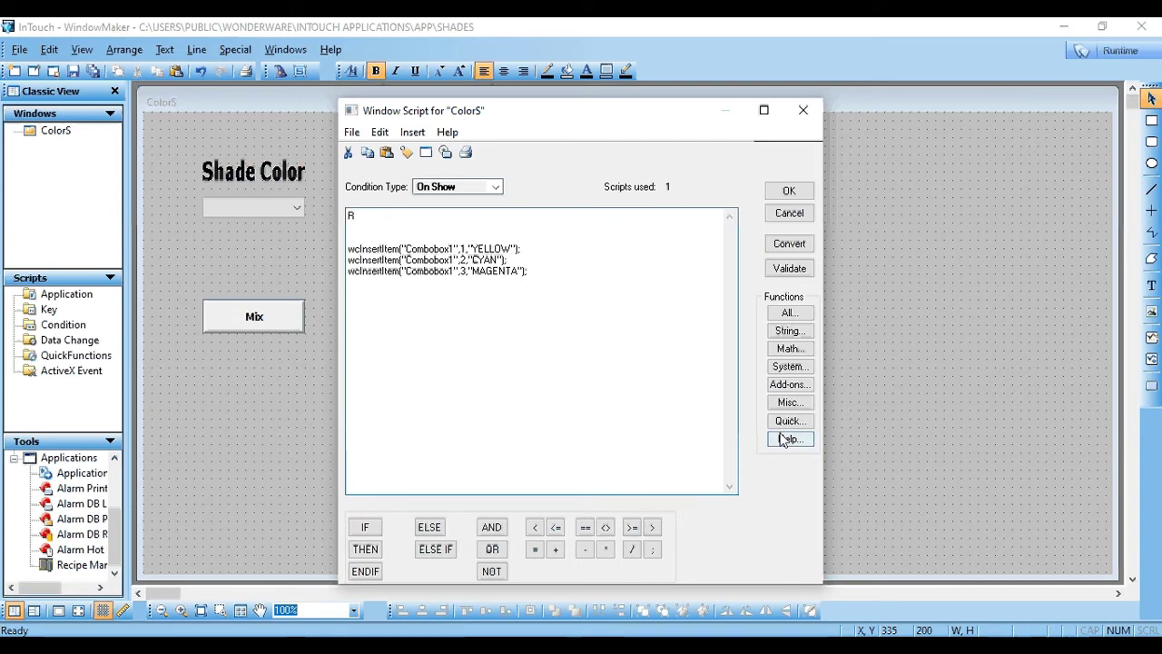
pyautogui.write('e')
pyautogui.write('0;')
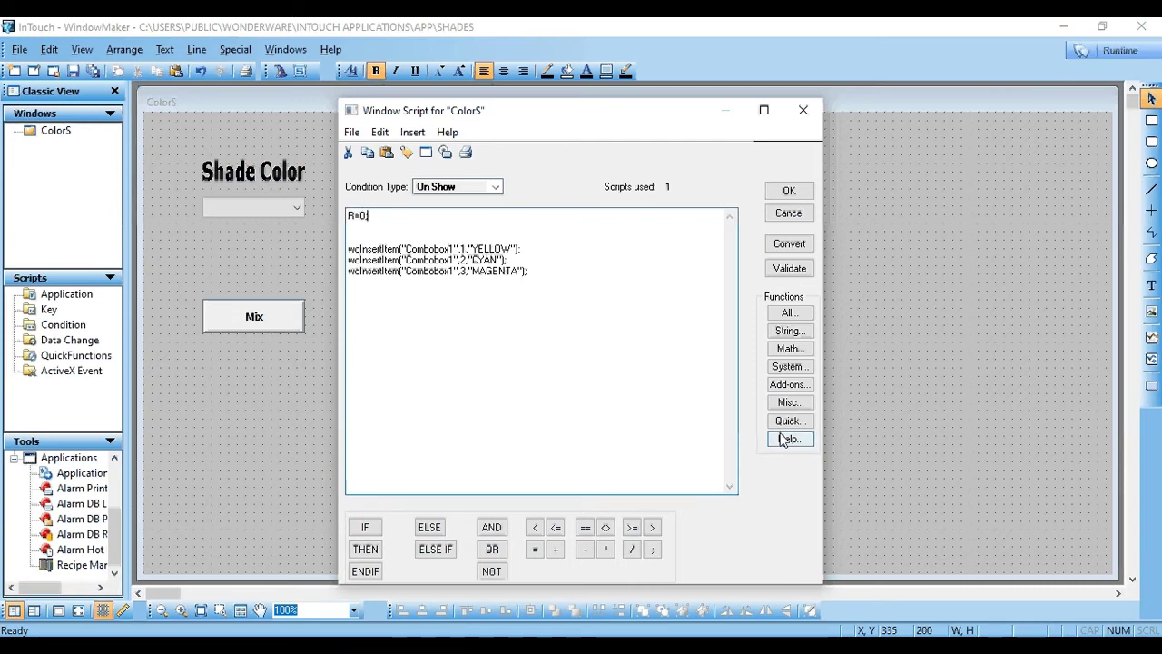
pyautogui.press('Return')
pyautogui.write('G=0;')
pyautogui.press('Return')
pyautogui.write('B=0;')
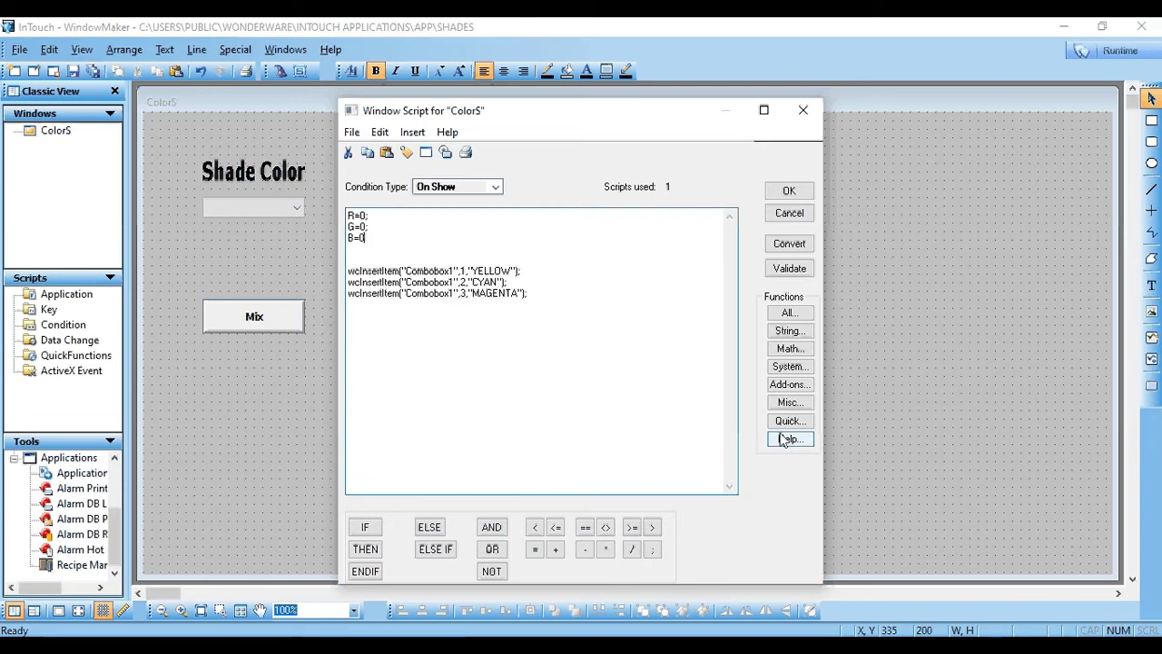
pyautogui.press('Return')
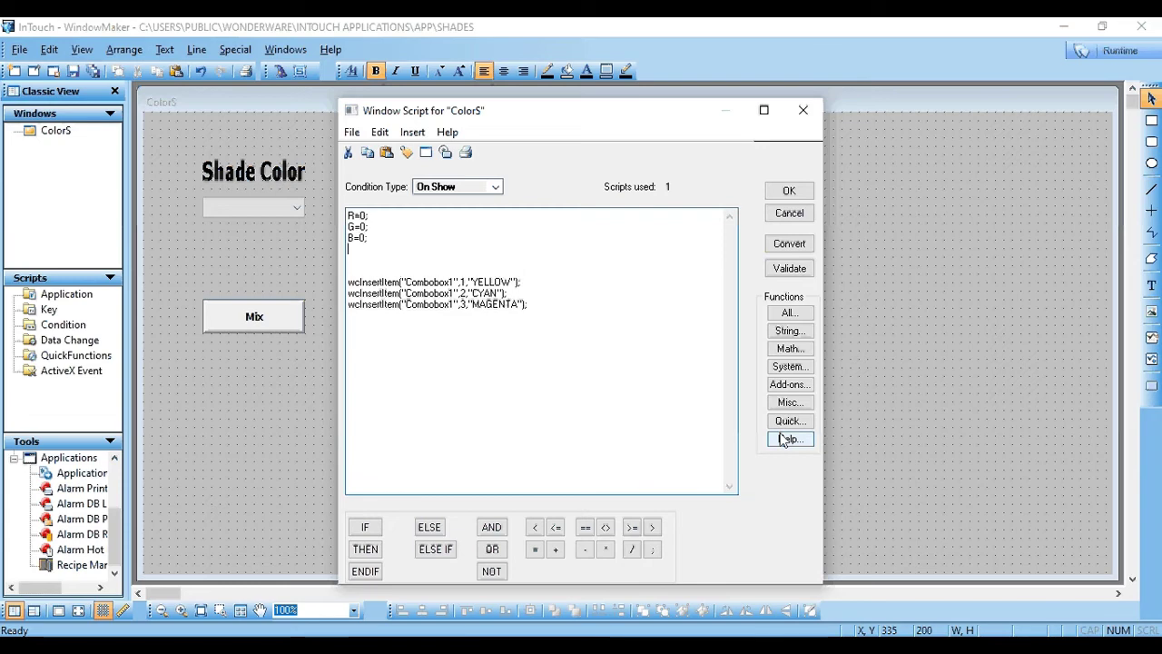
pyautogui.click(805, 190)
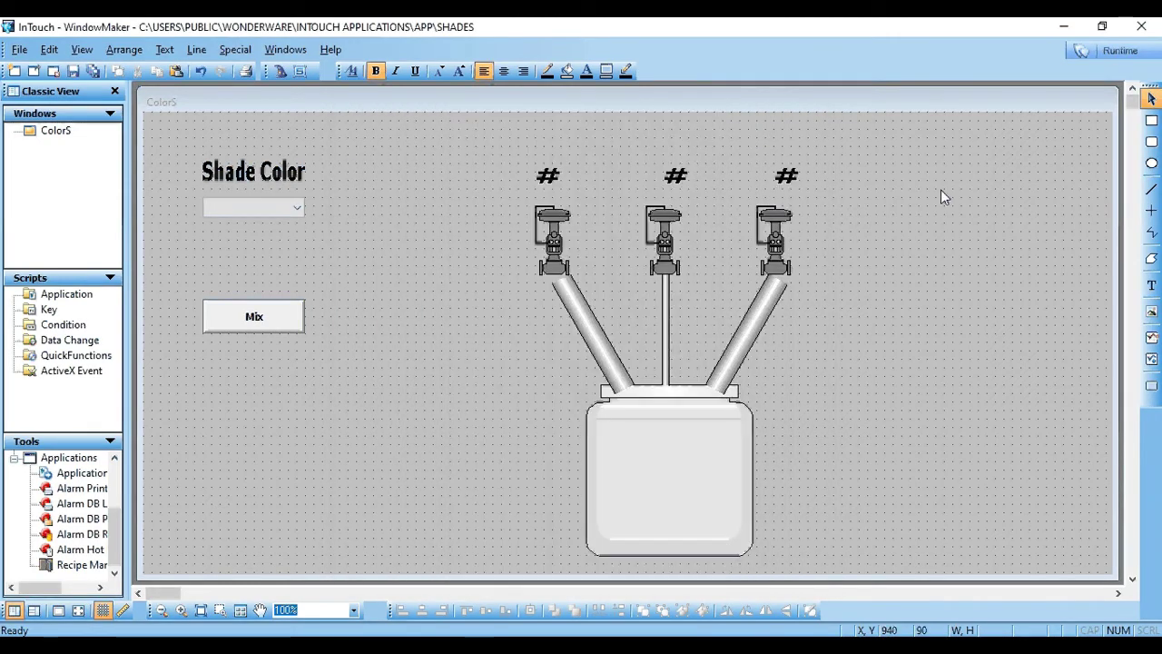
# Test the window in WindowViewer by mixing the YELLOW shade, and return to WindowMaker.
pyautogui.click(1113, 50)
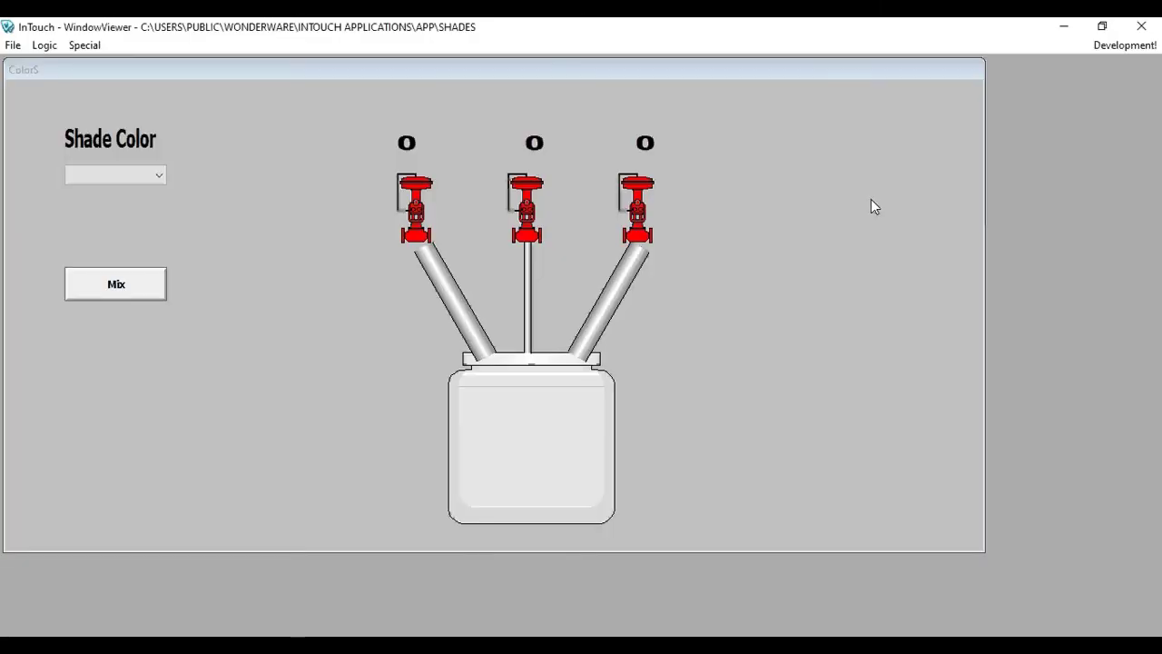
pyautogui.click(156, 176)
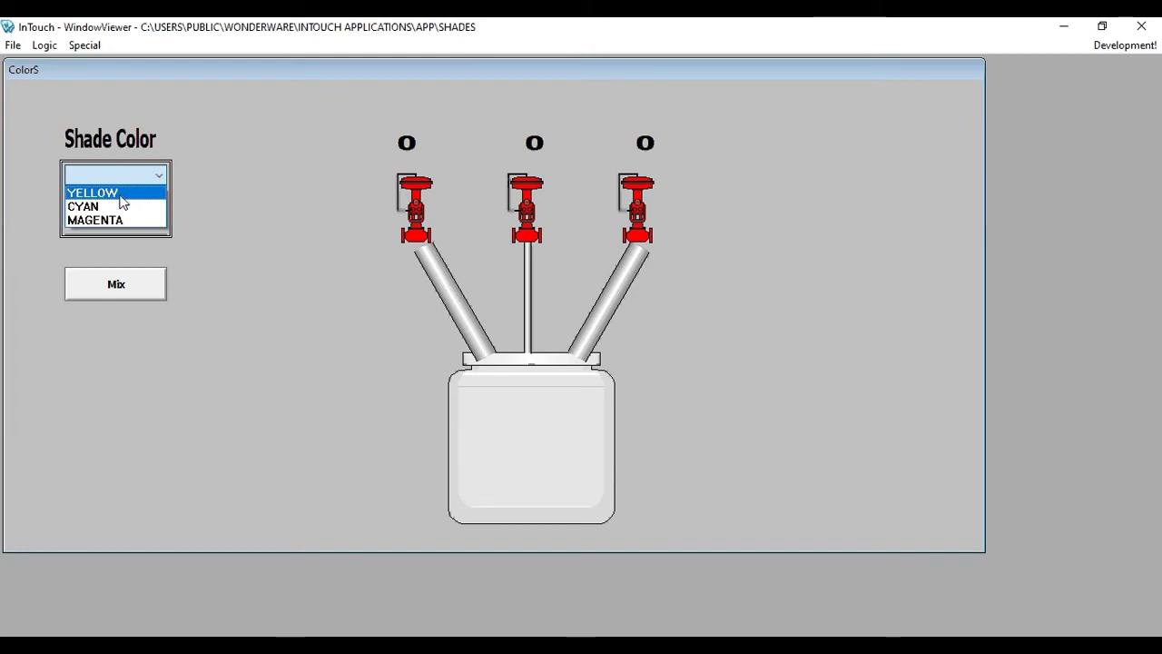
pyautogui.click(123, 194)
pyautogui.click(128, 283)
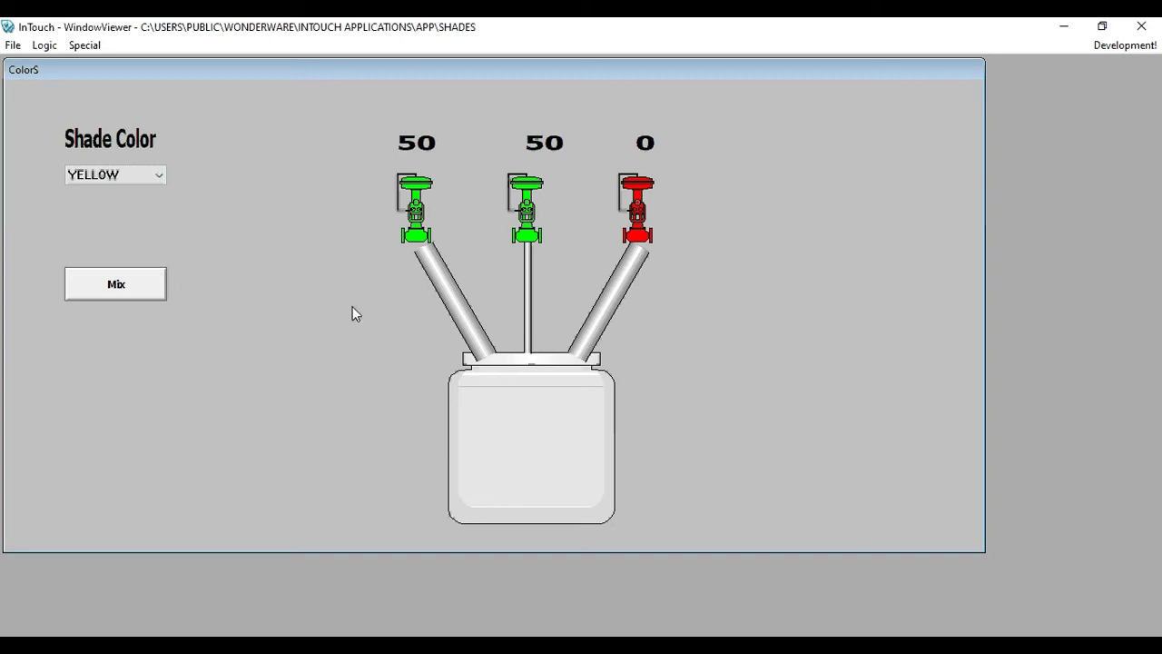
pyautogui.click(1102, 47)
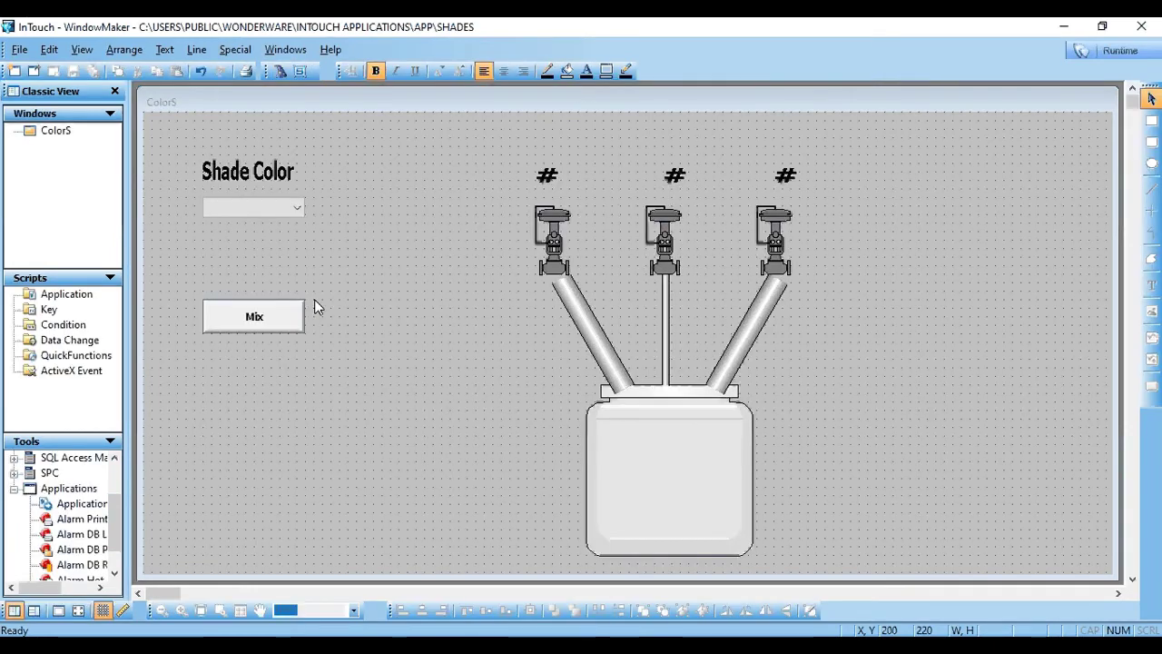
# Review the Mix button's action script with its GetPropertyI and RecipeLoad statements, and close it.
pyautogui.doubleClick(268, 316)
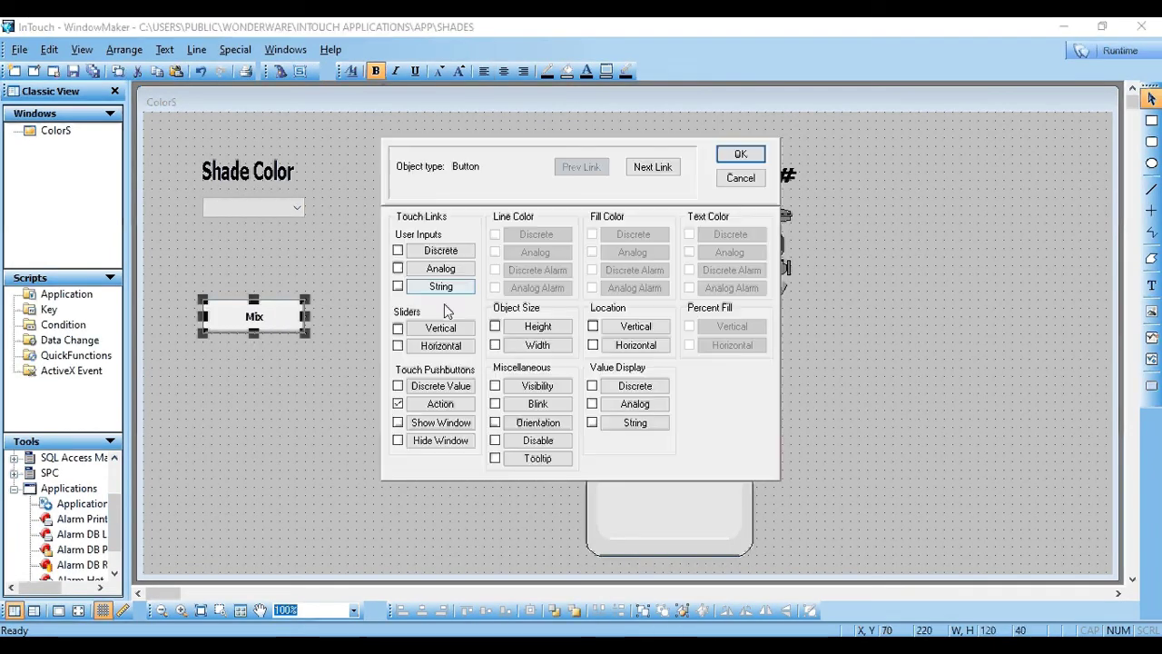
pyautogui.click(422, 404)
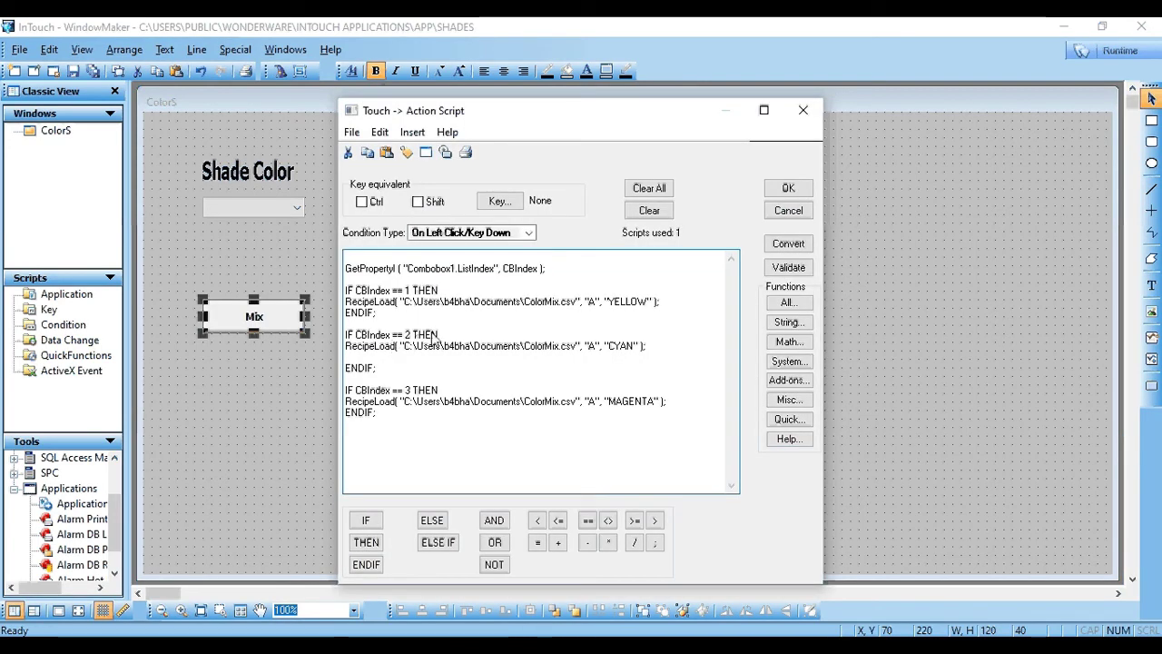
pyautogui.moveTo(431, 443); pyautogui.dragTo(409, 258)
pyautogui.click(607, 288)
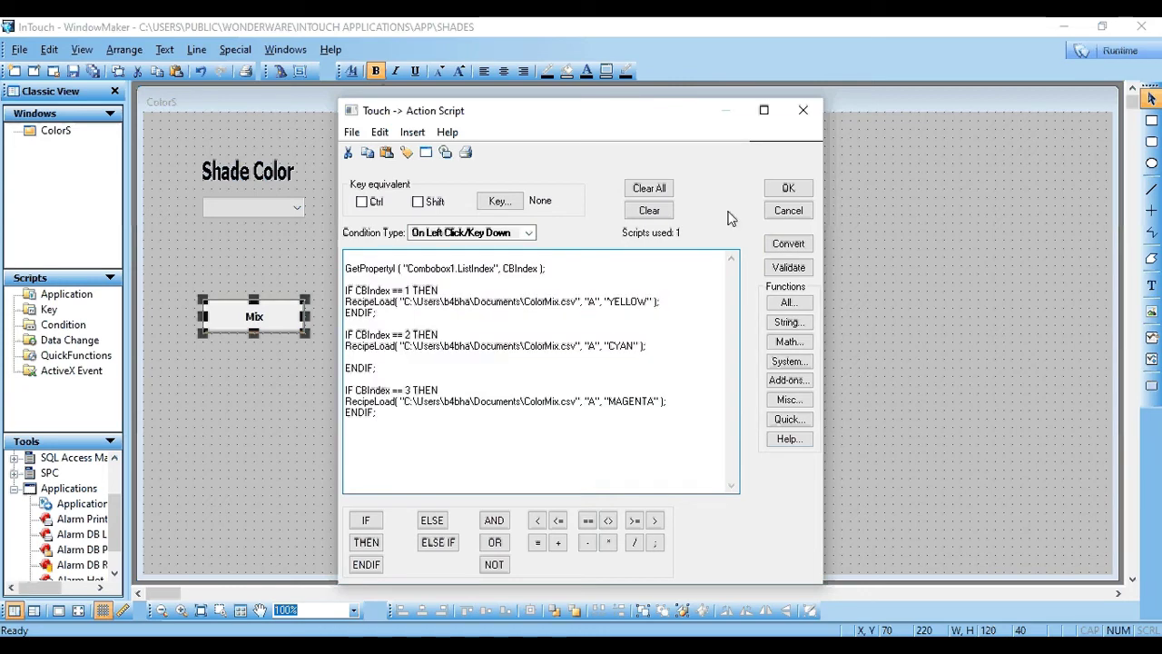
pyautogui.click(788, 188)
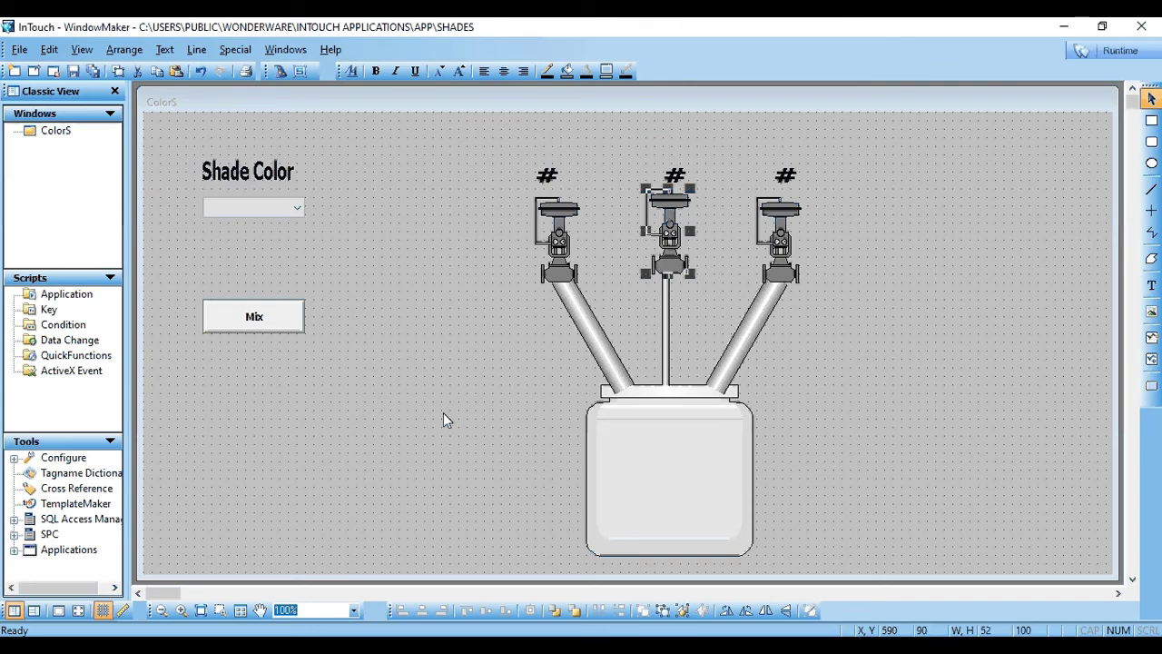
# Set up a While Showing script for the ColorS window that runs every 100 msec.
pyautogui.click(439, 413)
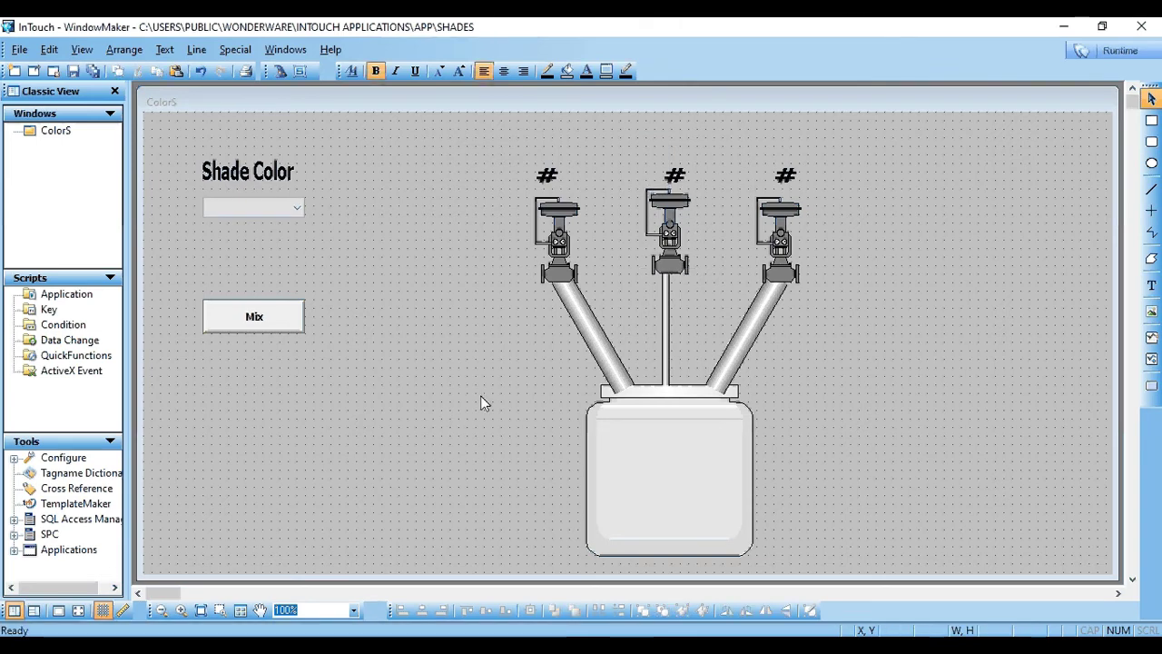
pyautogui.rightClick(893, 284)
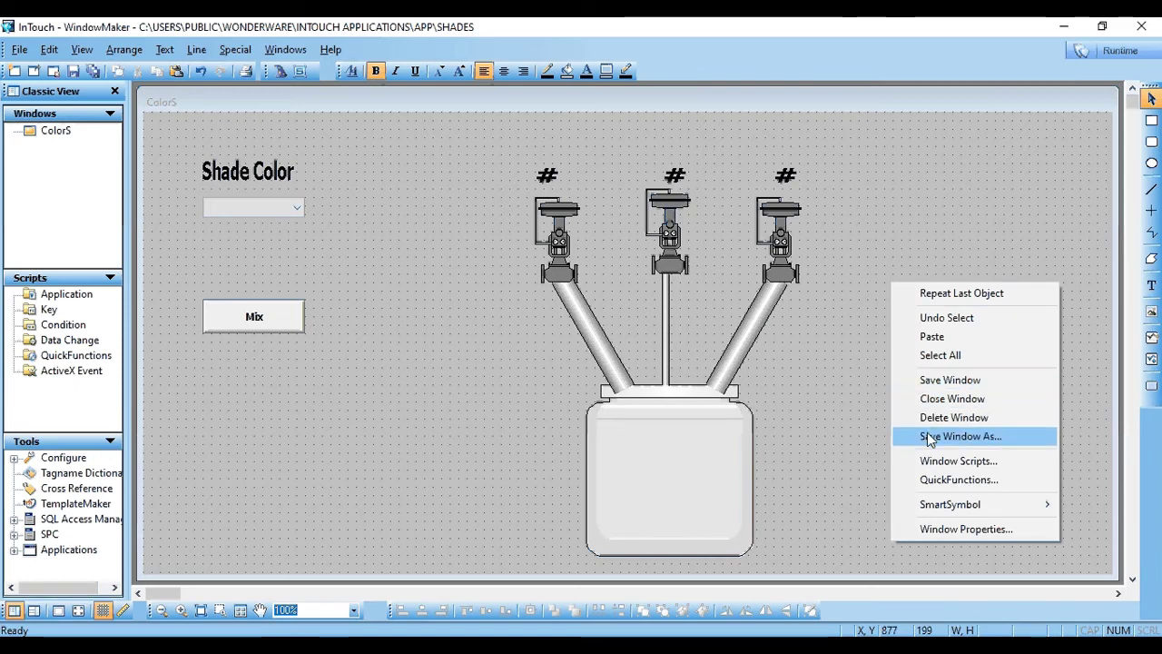
pyautogui.click(946, 465)
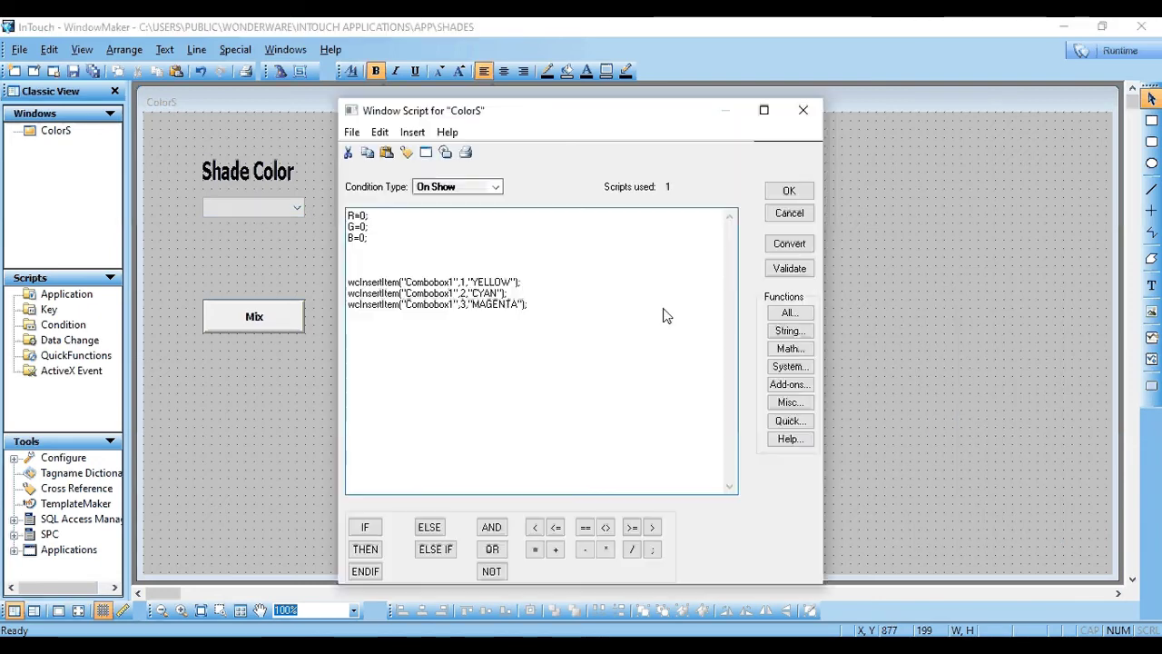
pyautogui.click(497, 186)
pyautogui.click(453, 210)
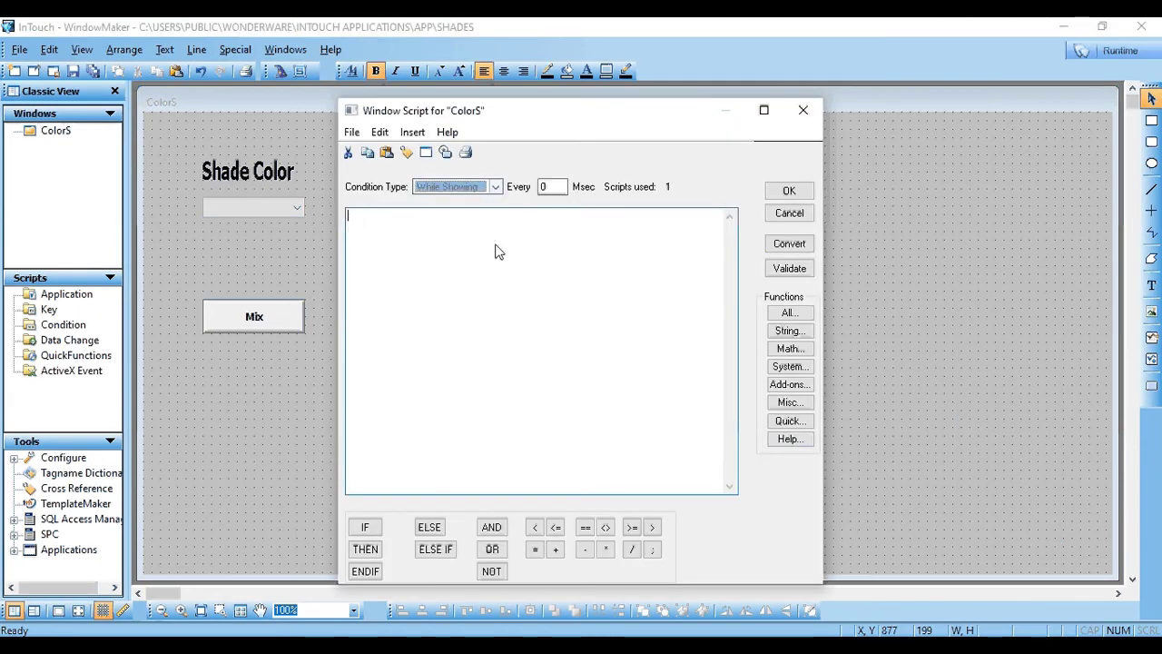
pyautogui.doubleClick(550, 186)
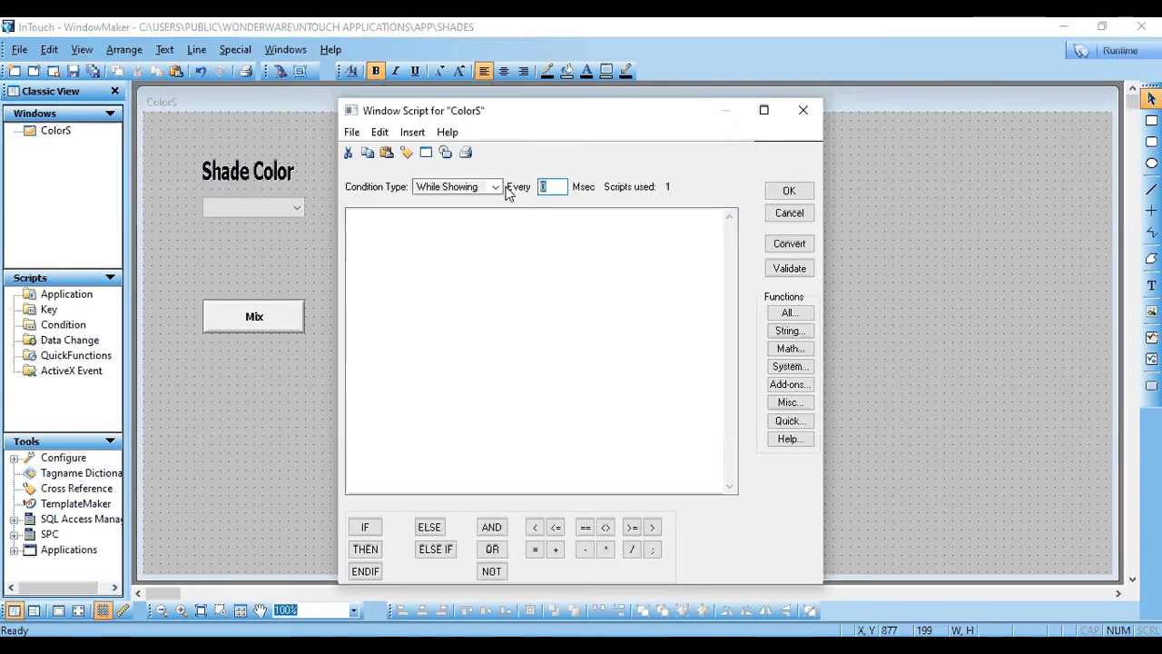
pyautogui.write('100')
# Fill the script with the IF blocks from the REC notes that reduce R, G and B by 2 while above 0 and switch VR, VG and VB.
pyautogui.click(587, 423)
pyautogui.click(768, 645)
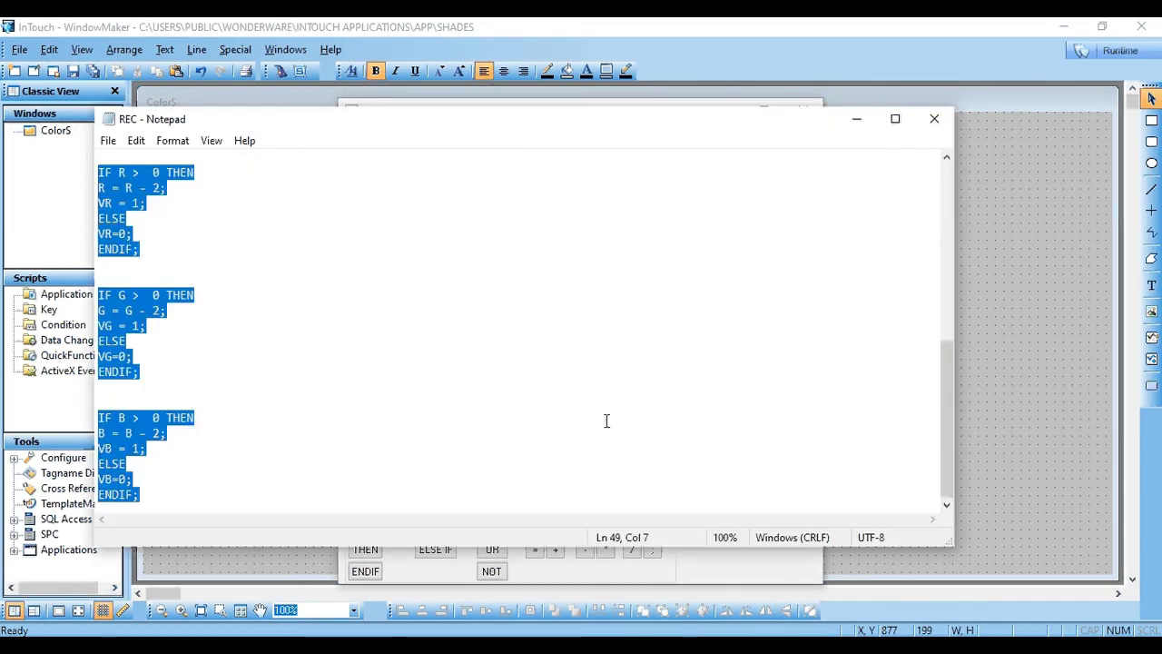
pyautogui.click(856, 119)
pyautogui.write('IF R >  0 THEN R = R - 2; VR = 1; ELSE VR=0; ENDIF;   IF G >  0 THEN G = G - 2; VG = 1; ELSE VG=0; ENDIF;   IF B >  0 THEN B = B - 2; VB = 1; ELSE VB=0; ENDIF;')
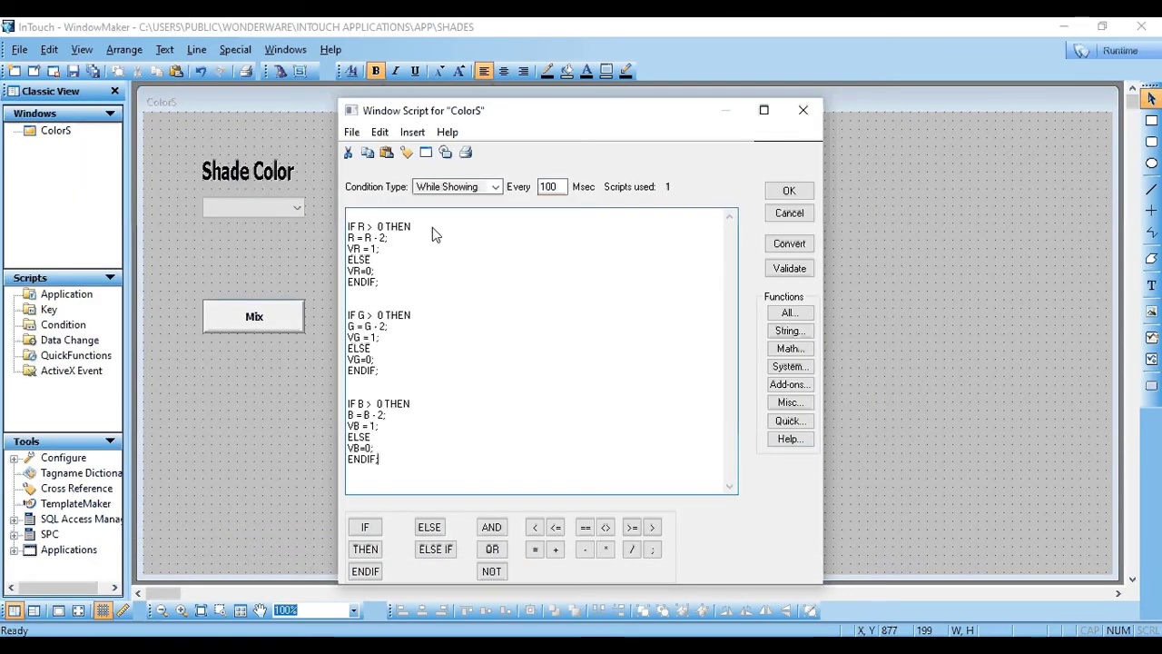
# Examine the While Showing script's R, G and B blocks, checking each condition, the decrement and the valve tag assignments.
pyautogui.moveTo(414, 227); pyautogui.dragTo(348, 227)
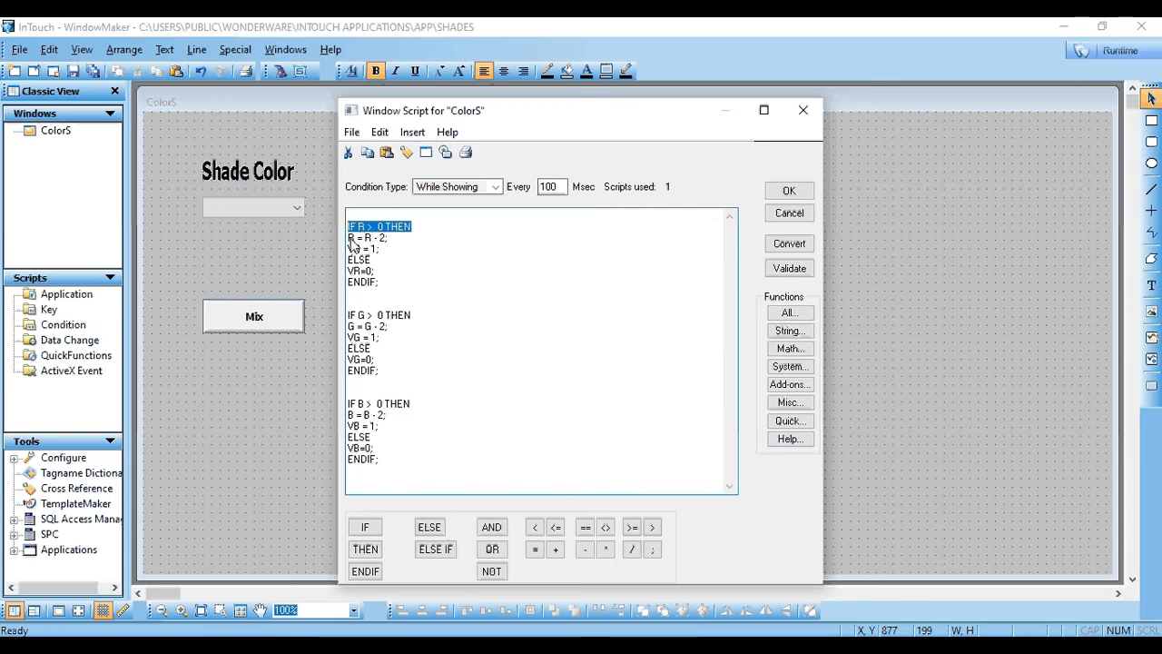
pyautogui.moveTo(399, 243); pyautogui.dragTo(346, 250)
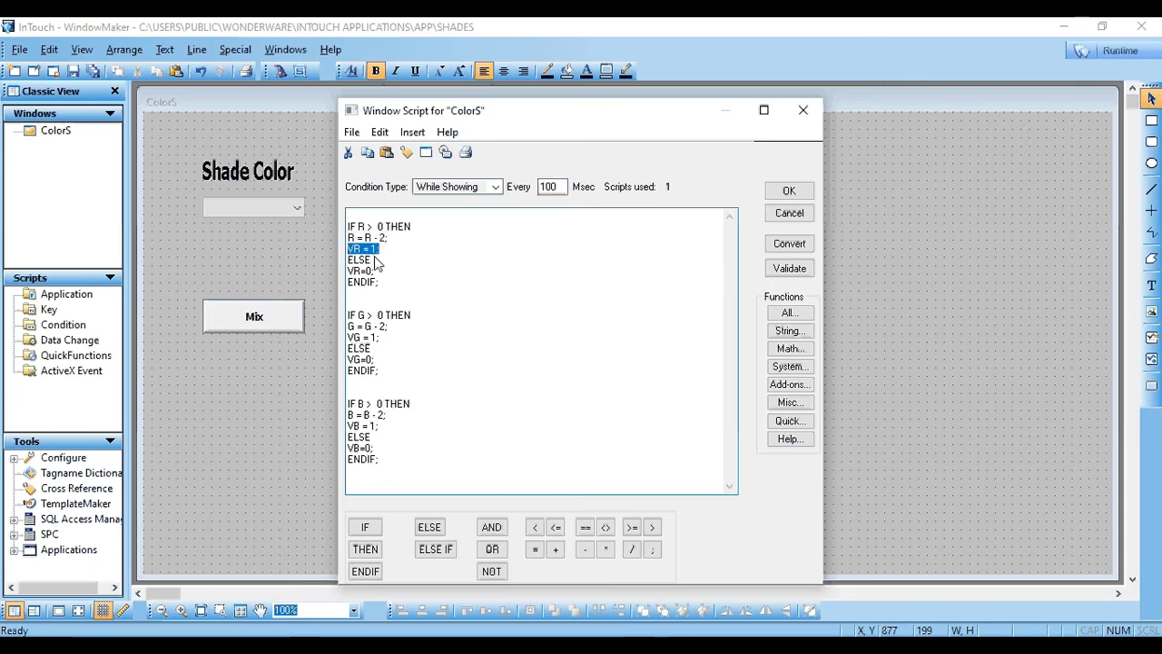
pyautogui.moveTo(377, 271); pyautogui.dragTo(347, 281)
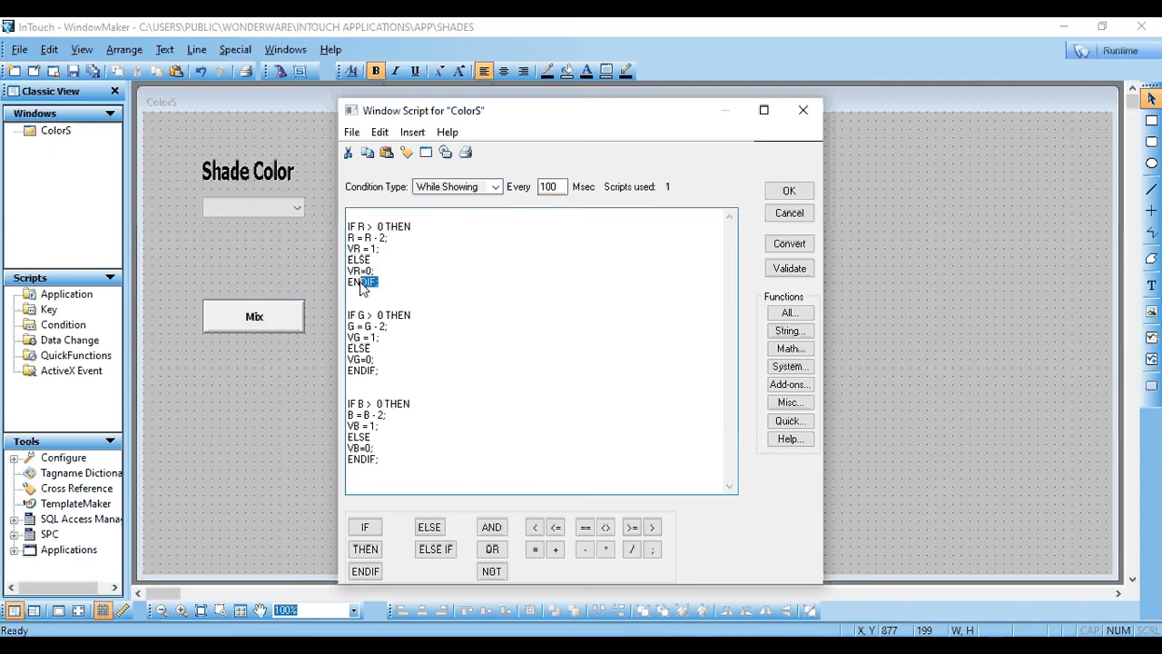
pyautogui.click(425, 317)
pyautogui.moveTo(426, 321); pyautogui.dragTo(352, 324)
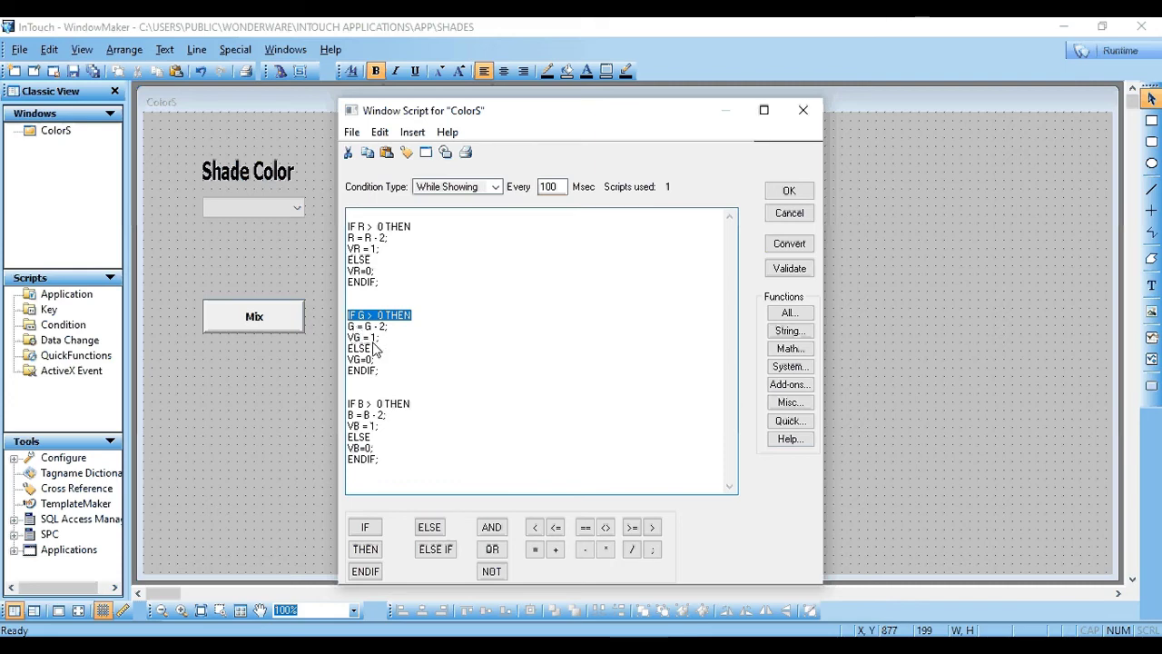
pyautogui.click(403, 343)
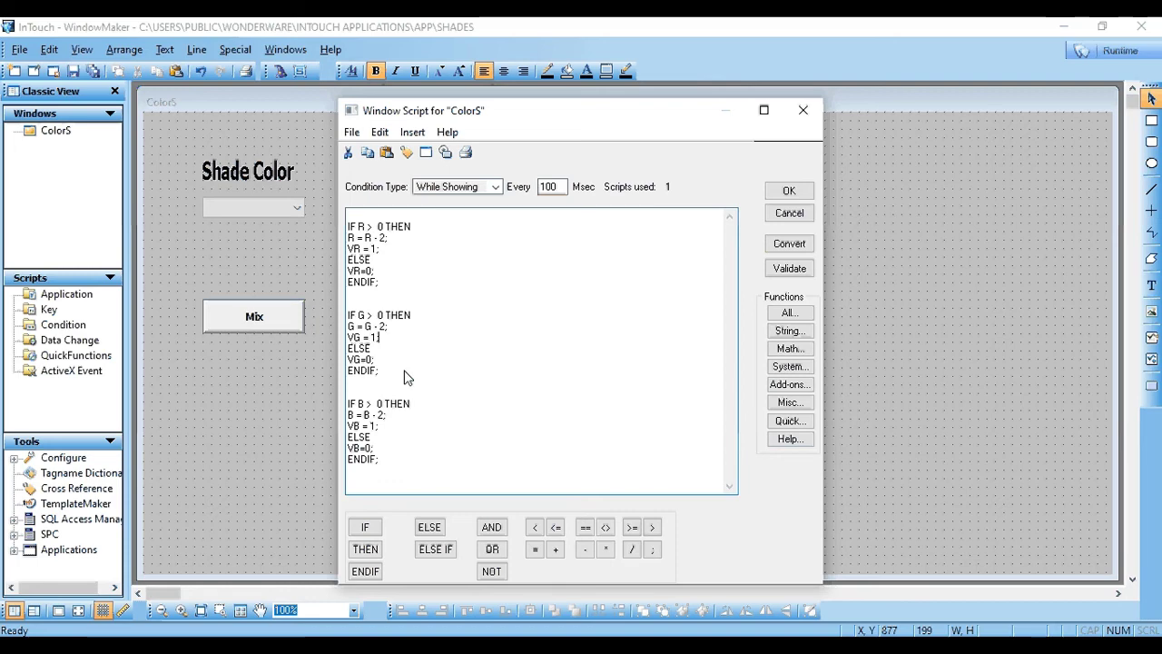
pyautogui.click(371, 361)
pyautogui.hotkey('shift', 'Home')
pyautogui.click(442, 417)
pyautogui.moveTo(414, 404); pyautogui.dragTo(348, 404)
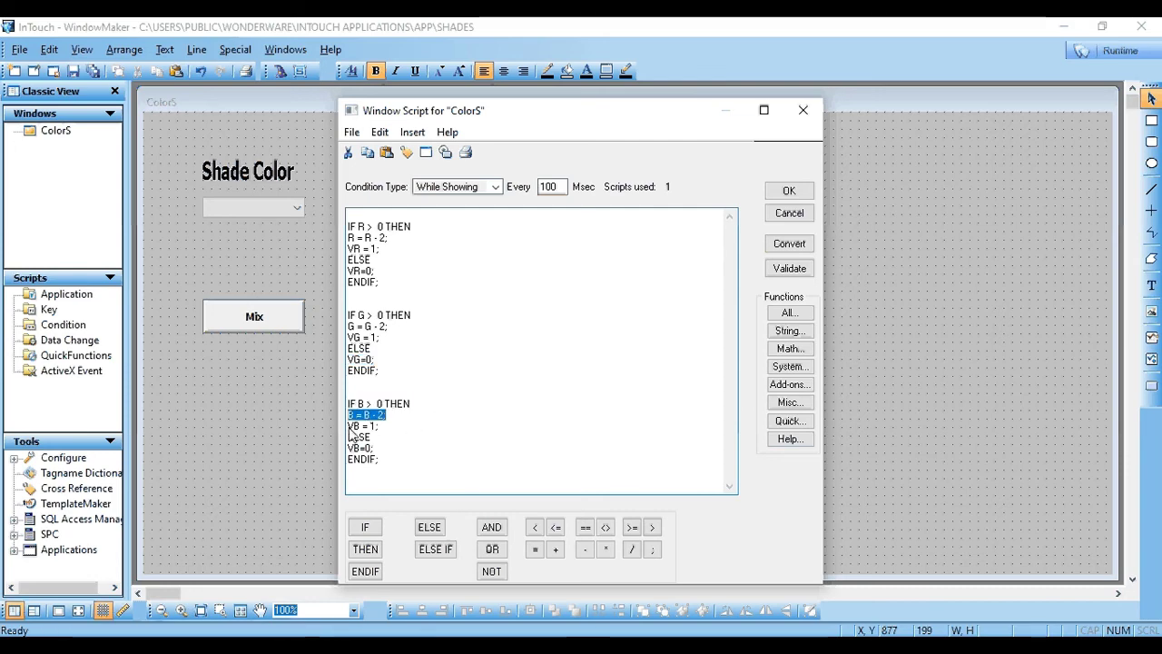
pyautogui.click(382, 428)
pyautogui.hotkey('shift', 'Home')
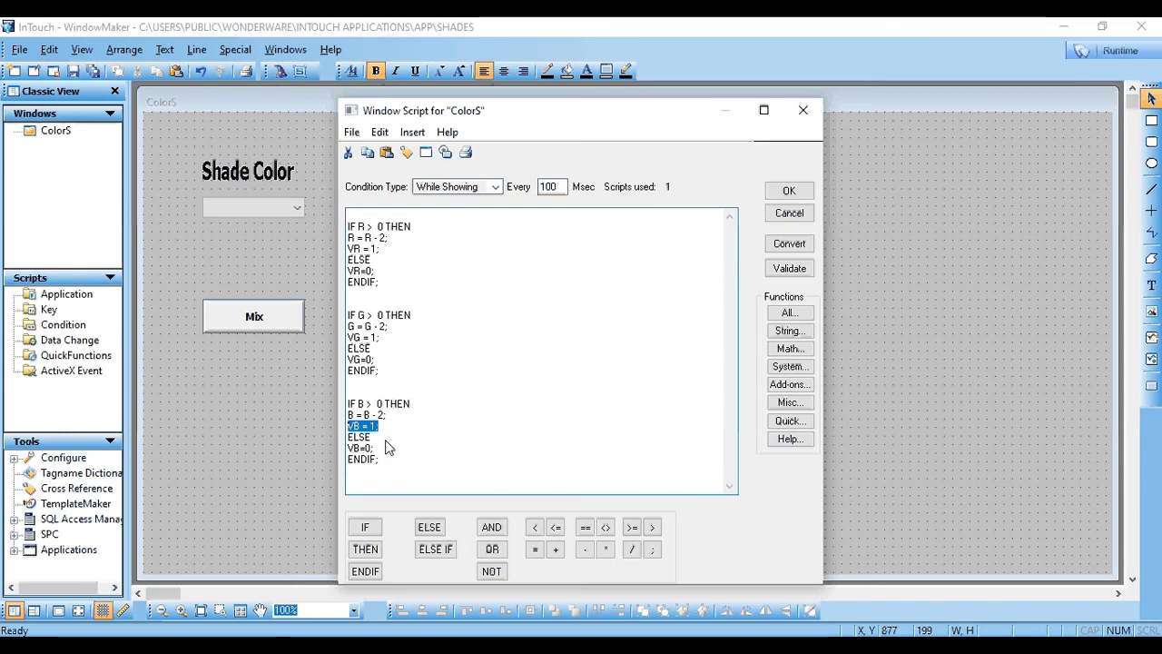
pyautogui.click(413, 436)
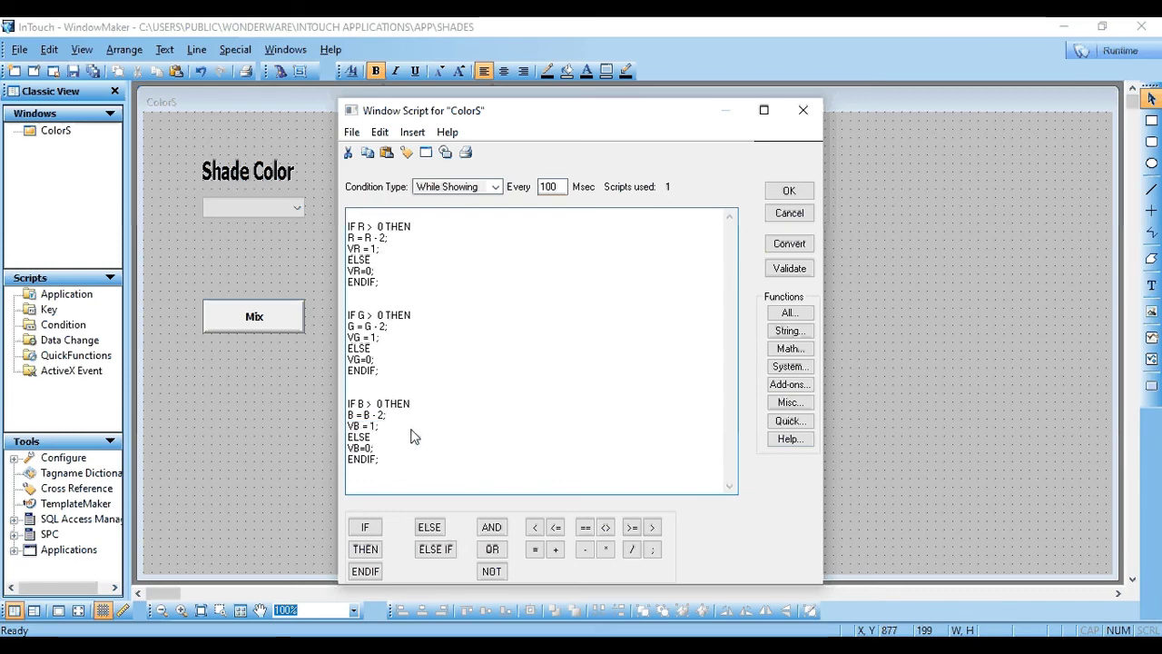
# Accept the While Showing script and test it in WindowViewer by mixing the YELLOW shade.
pyautogui.click(782, 194)
pyautogui.click(1115, 55)
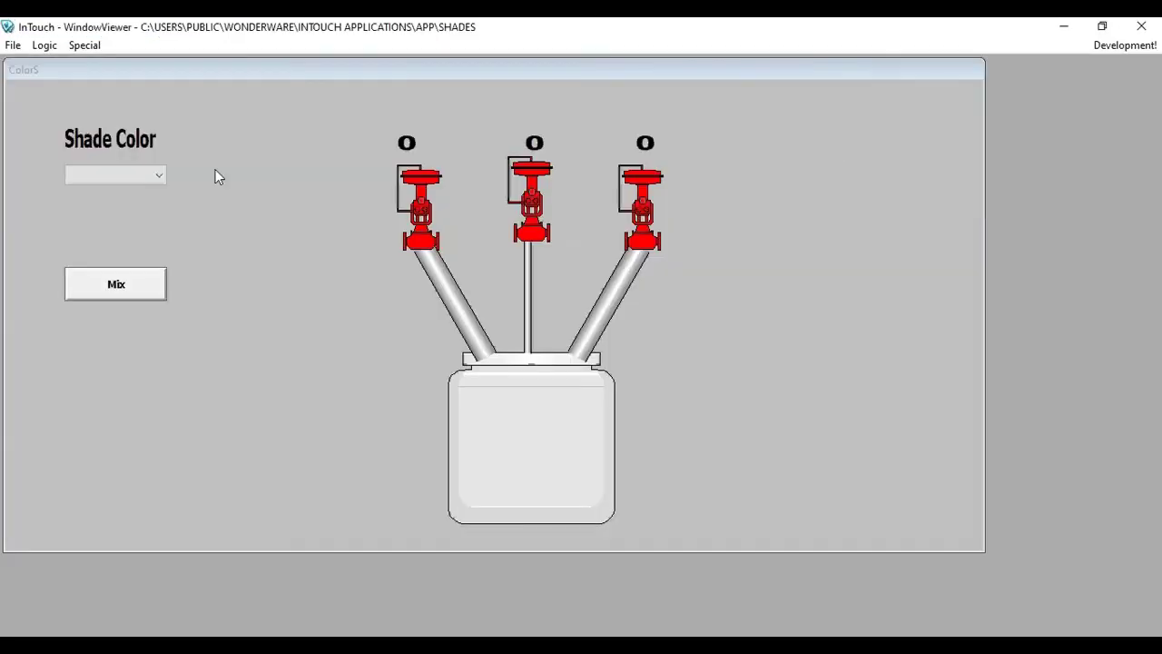
pyautogui.click(160, 179)
pyautogui.click(144, 191)
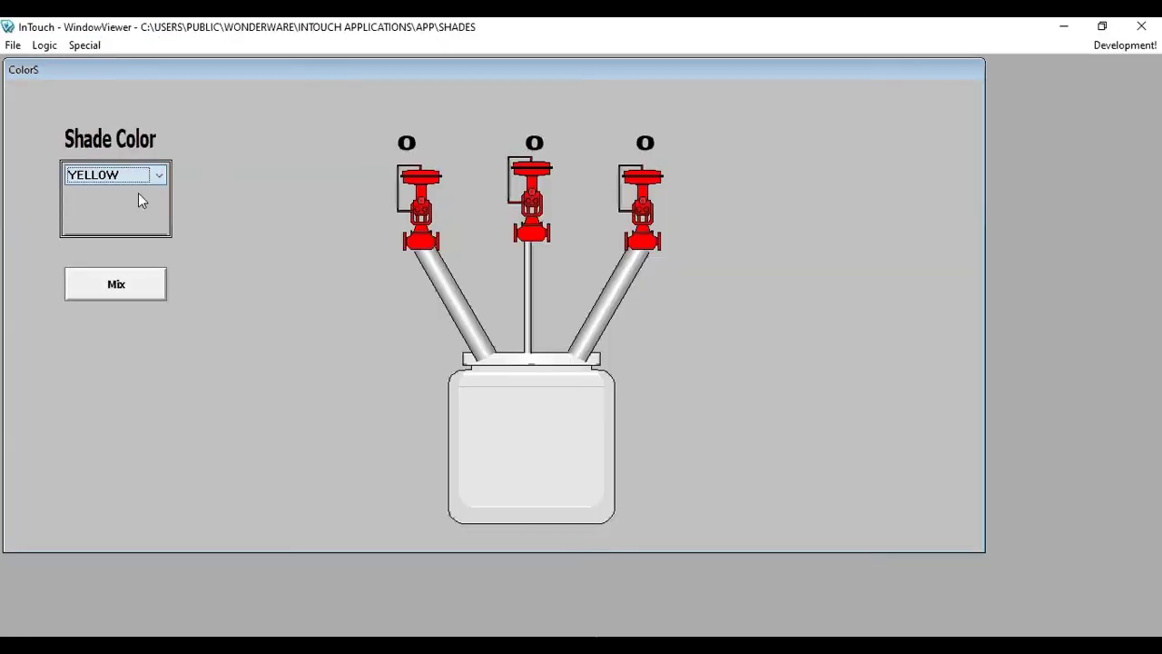
pyautogui.click(125, 286)
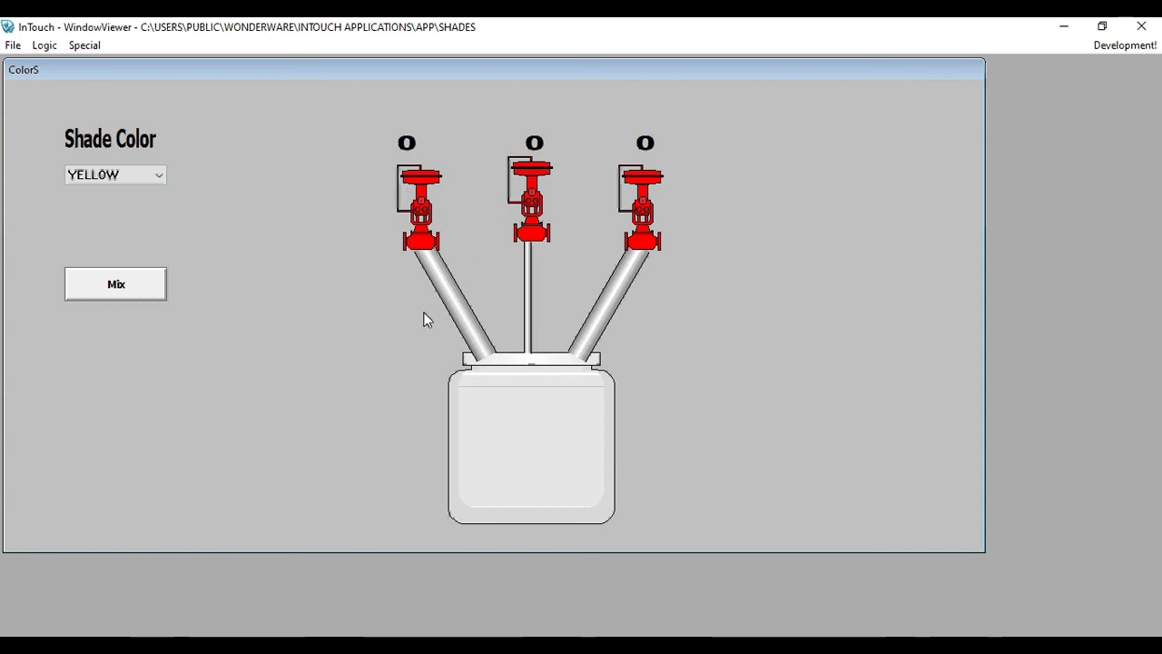
# Choose CYAN as the shade color and run its mix.
pyautogui.click(155, 174)
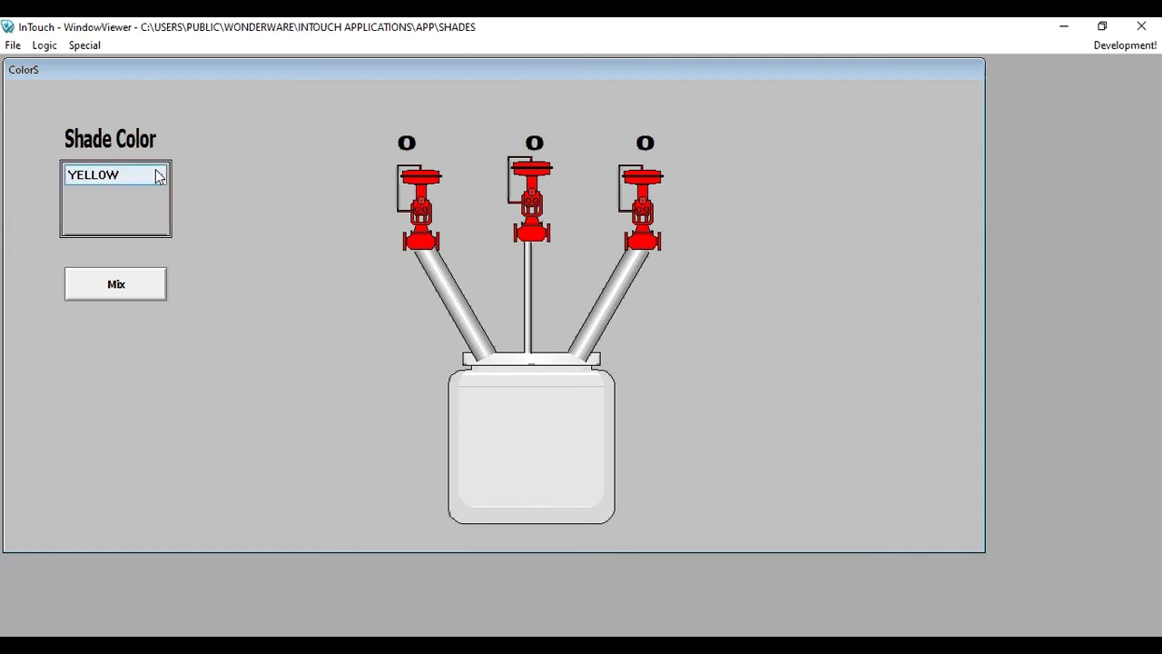
pyautogui.click(153, 175)
pyautogui.click(134, 207)
pyautogui.click(134, 292)
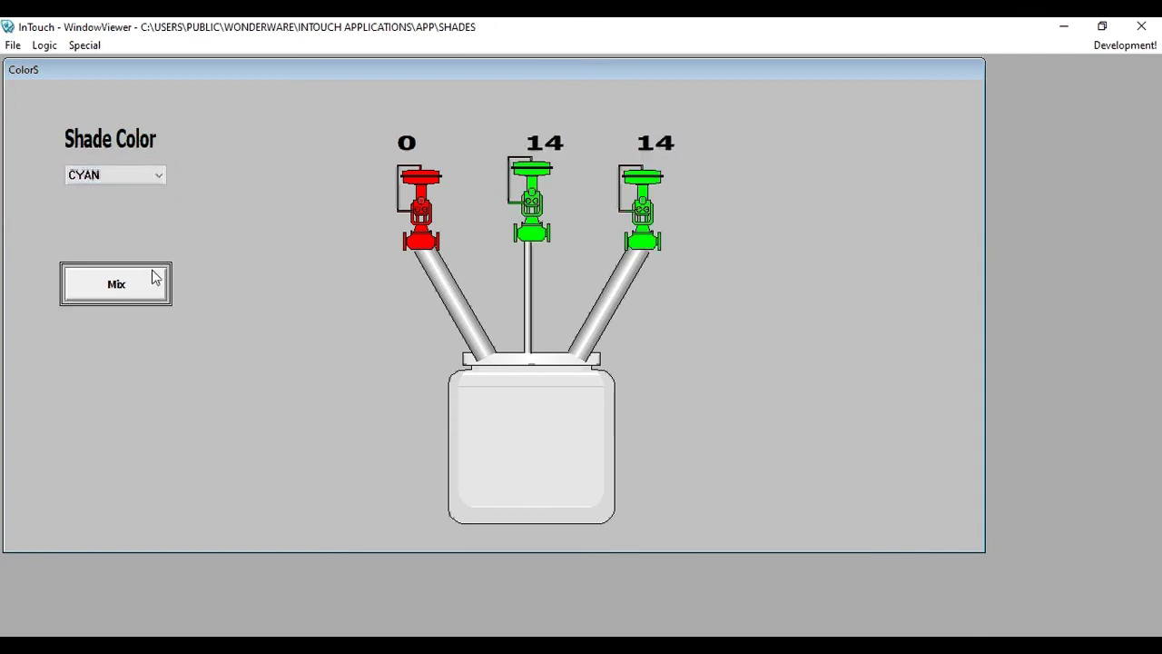
# Choose MAGENTA as the shade color and run its mix.
pyautogui.click(149, 191)
pyautogui.click(151, 177)
pyautogui.click(130, 220)
pyautogui.click(136, 289)
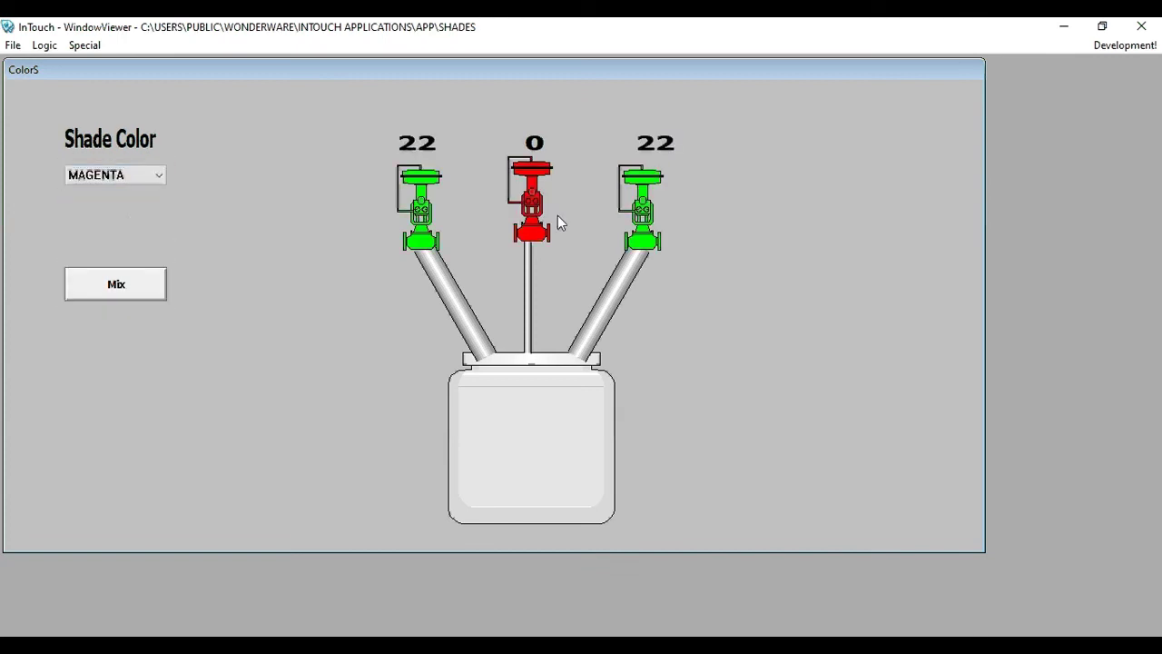
# Return to WindowMaker and add a "Red" text label above the first valve's value display, enlarged to about 50 by 28 pixels.
pyautogui.click(1123, 45)
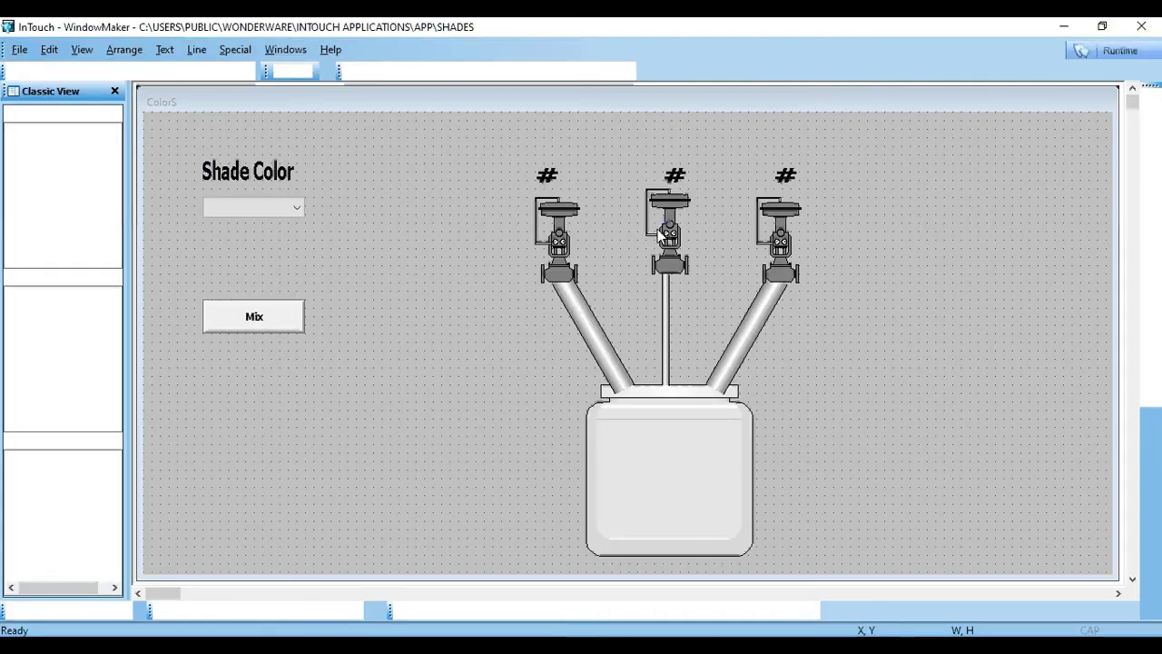
pyautogui.click(1151, 285)
pyautogui.click(529, 146)
pyautogui.write('Red')
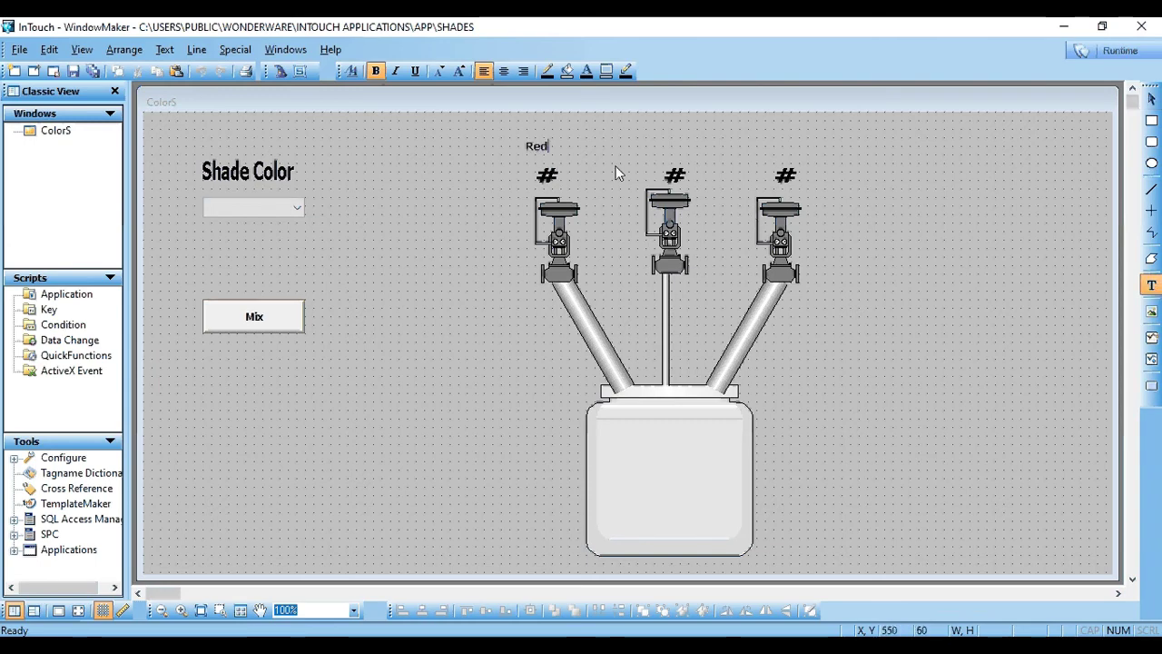
pyautogui.click(541, 147)
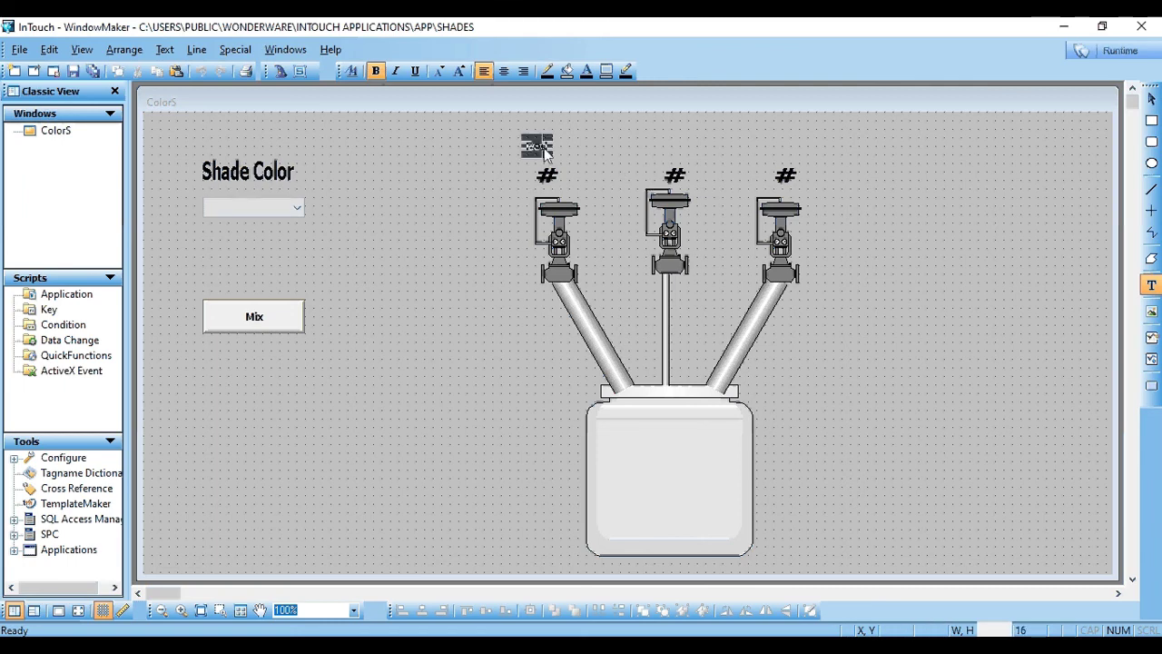
pyautogui.moveTo(545, 150)
pyautogui.mouseDown()
pyautogui.moveTo(572, 164)
pyautogui.moveTo(561, 143)
pyautogui.mouseUp()
# Add a "Green" text label above the middle valve's value display and enlarge it to roughly match the Red label.
pyautogui.click(1151, 285)
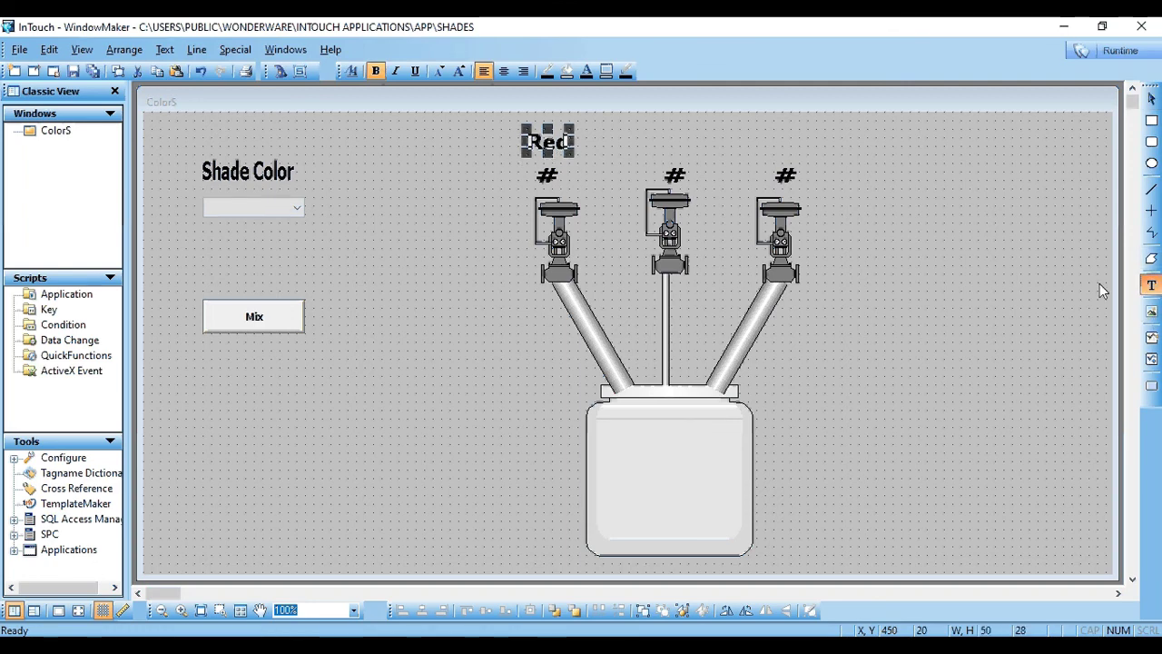
pyautogui.click(664, 145)
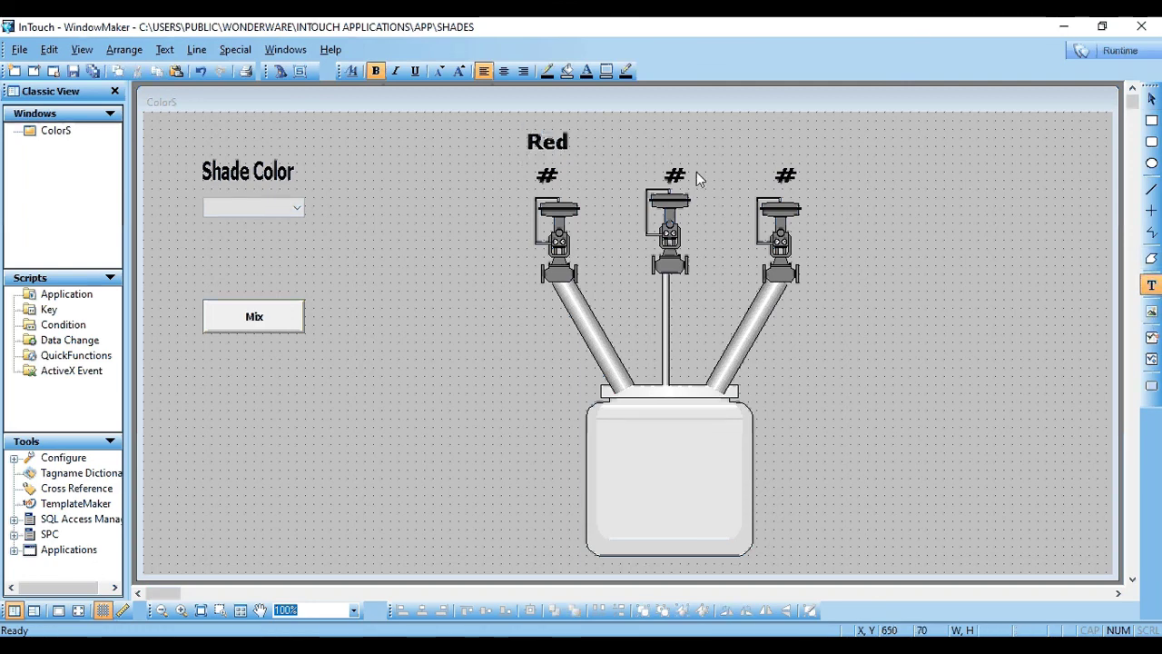
pyautogui.write('Green')
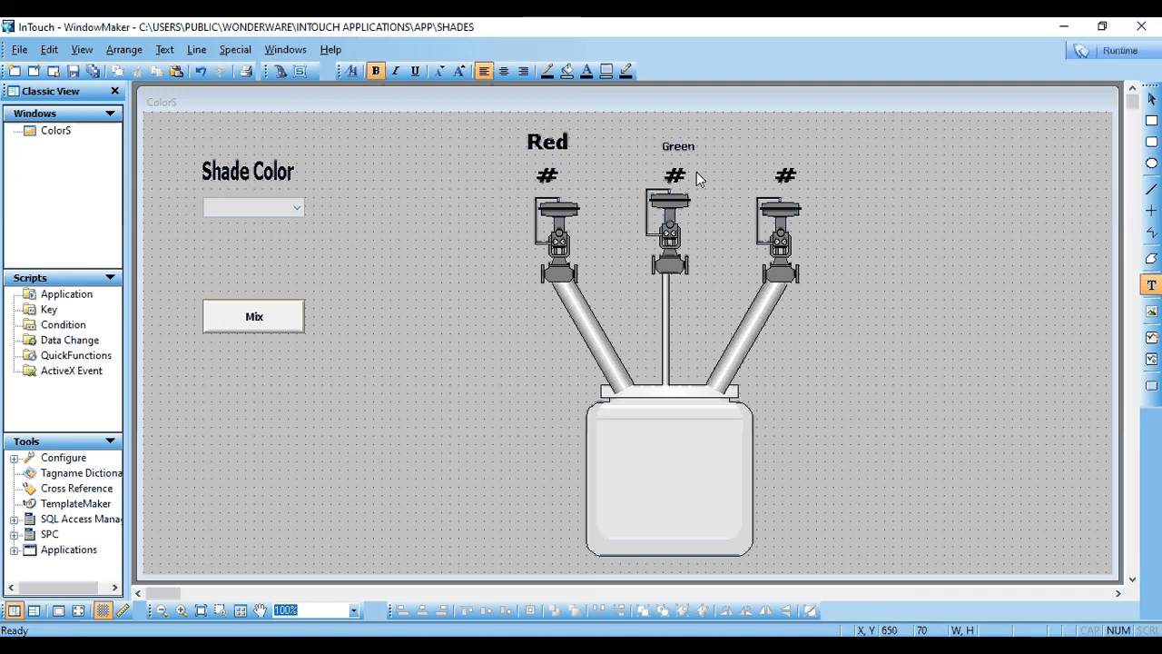
pyautogui.click(666, 184)
pyautogui.moveTo(663, 155); pyautogui.dragTo(700, 150)
# Add a "Blue" text label above the third valve's value display and widen it slightly.
pyautogui.click(1152, 285)
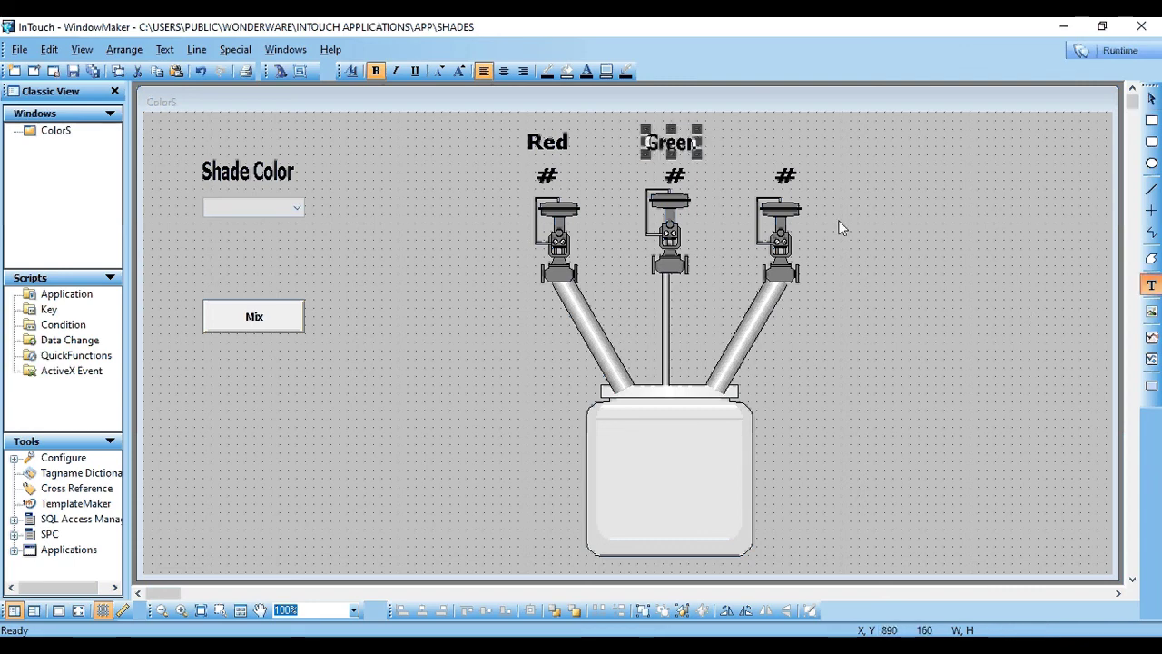
pyautogui.click(773, 143)
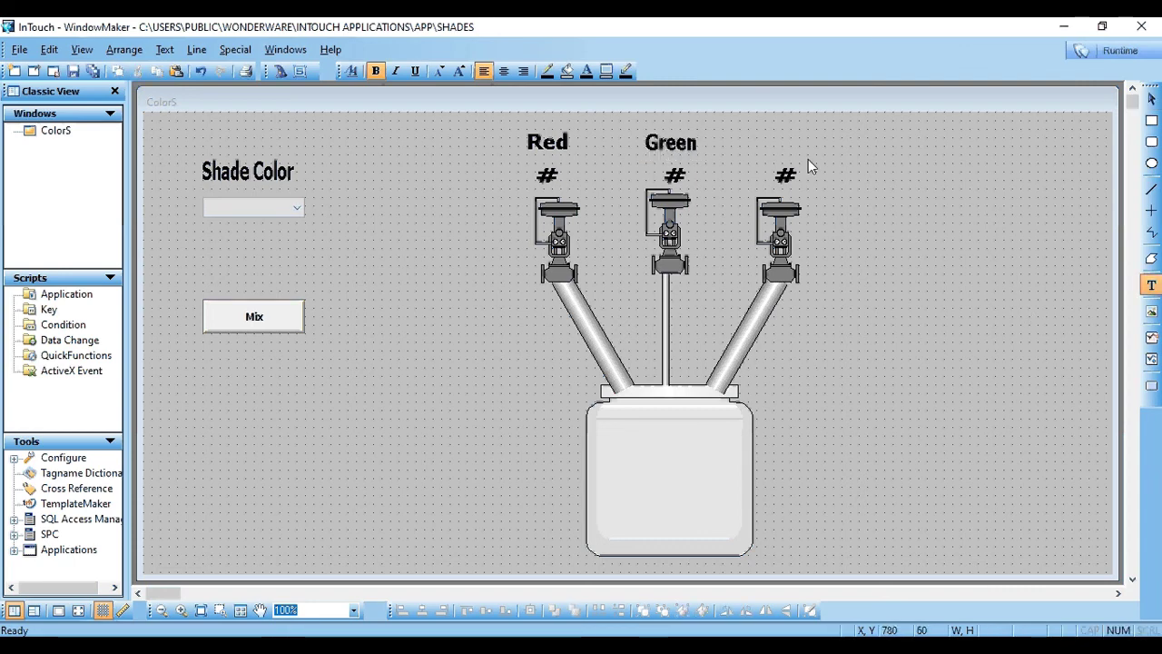
pyautogui.write('Blue')
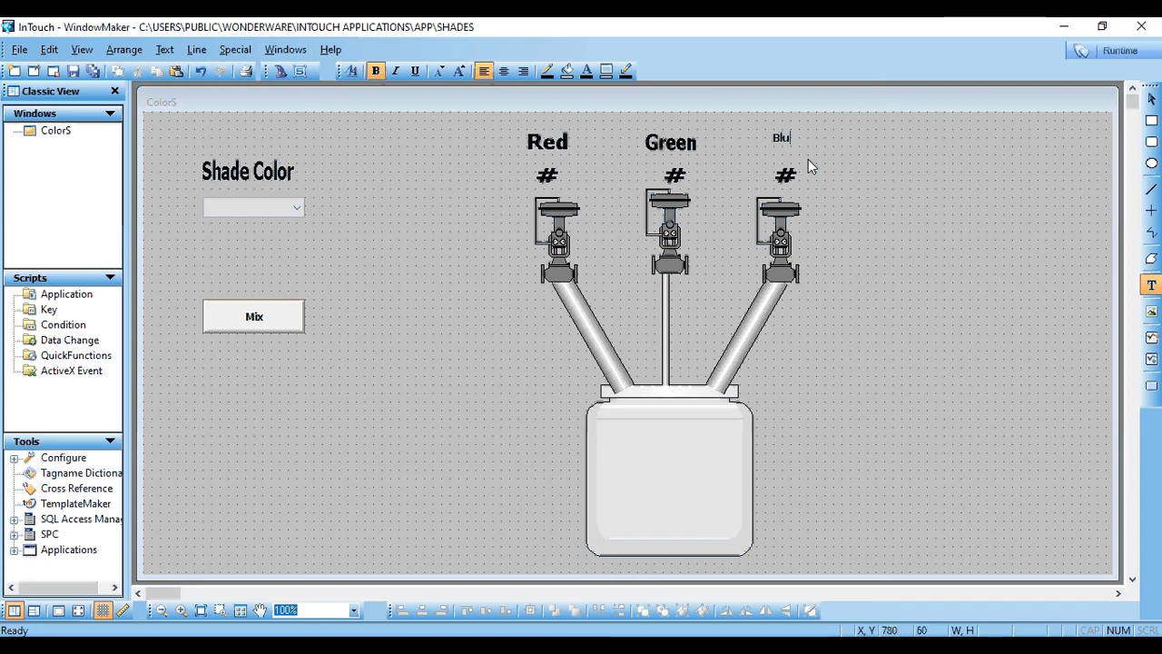
pyautogui.click(795, 133)
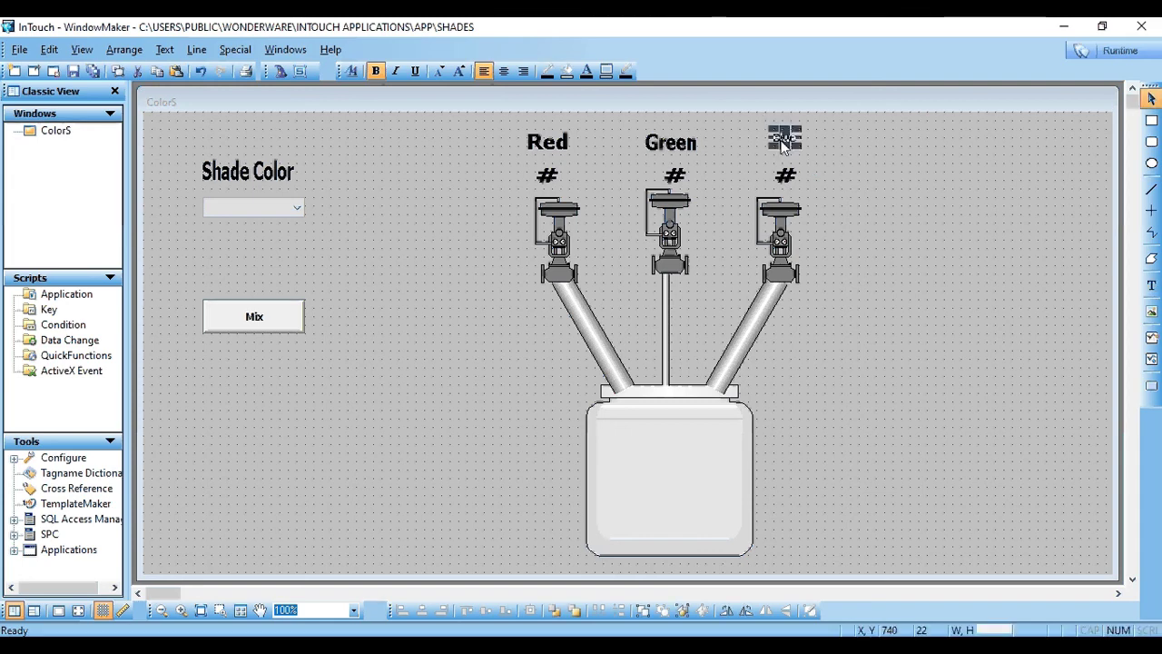
pyautogui.moveTo(799, 132); pyautogui.dragTo(814, 134)
pyautogui.click(827, 165)
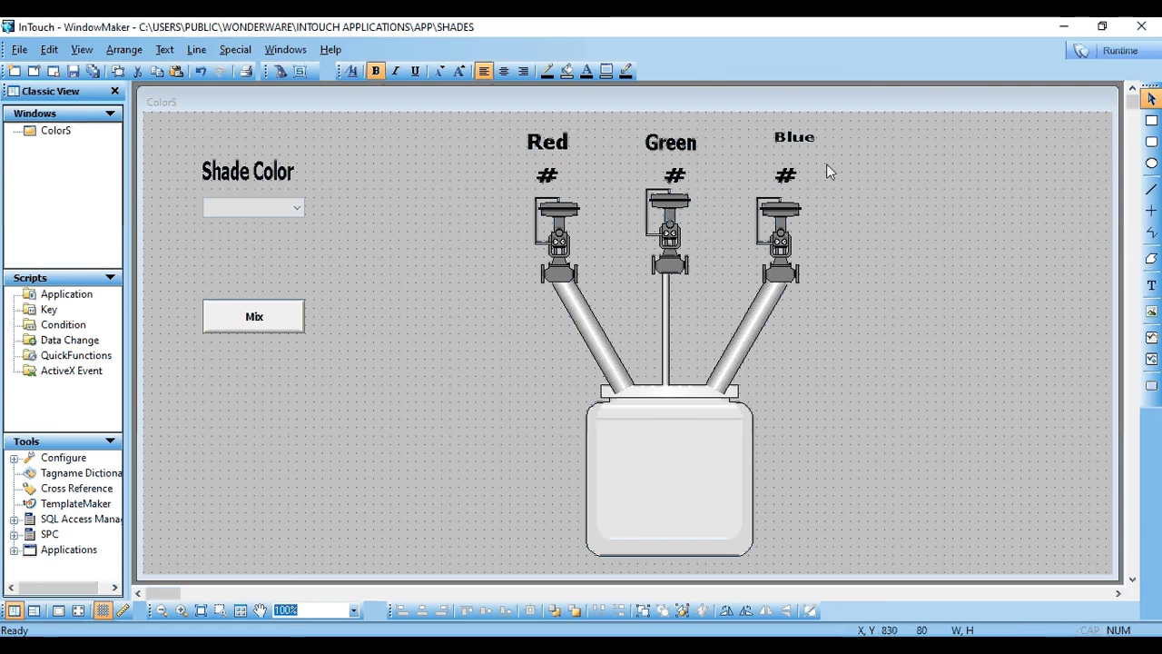
# Switch to WindowViewer and test the labeled window by mixing the YELLOW shade.
pyautogui.click(1131, 54)
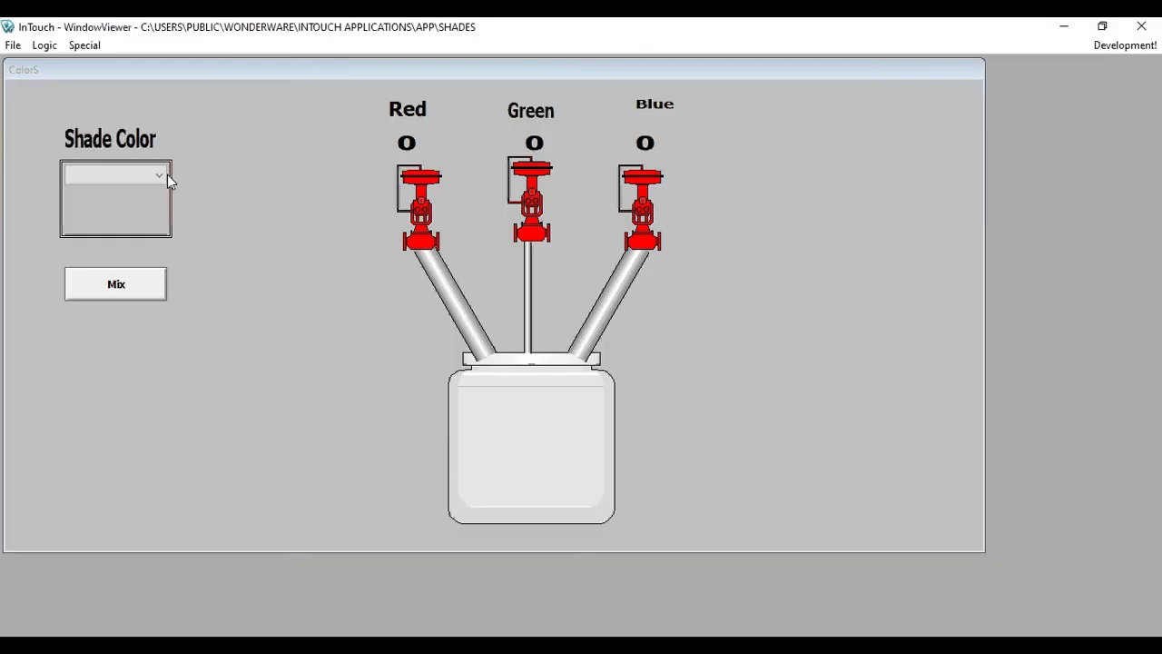
pyautogui.click(141, 173)
pyautogui.click(129, 195)
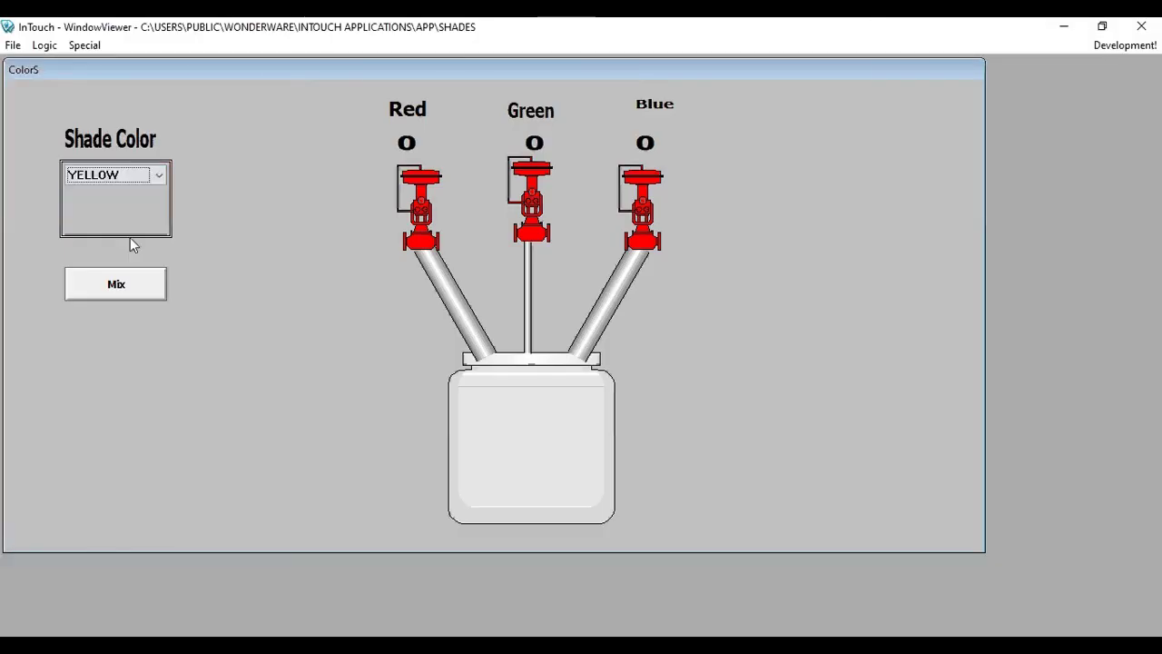
pyautogui.click(117, 283)
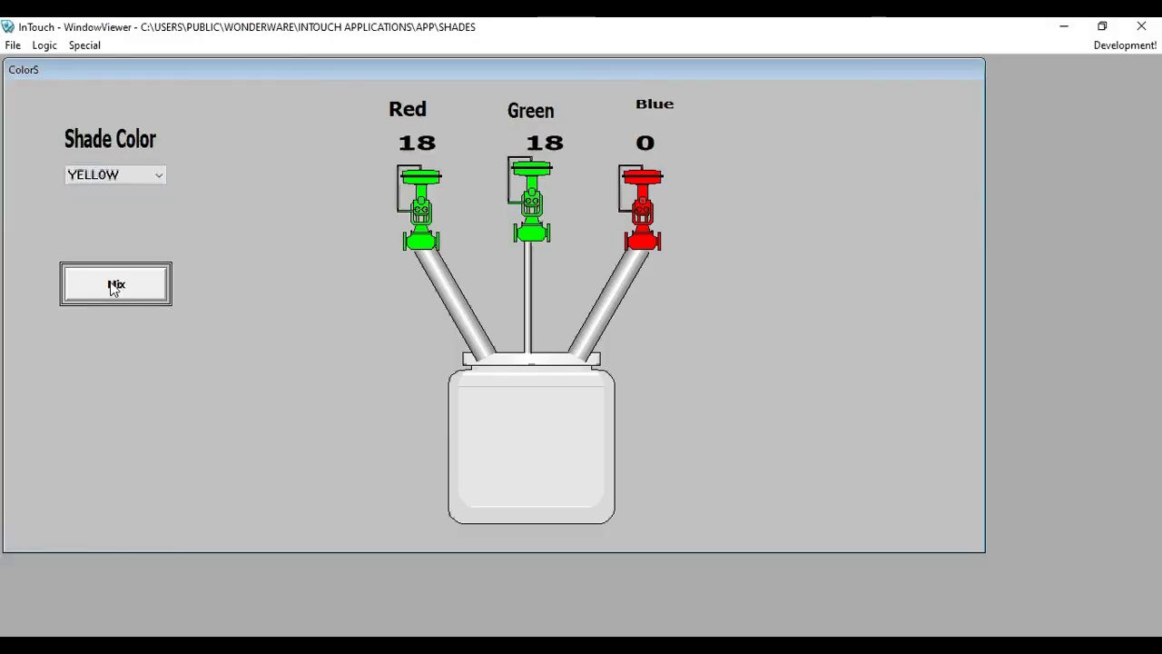